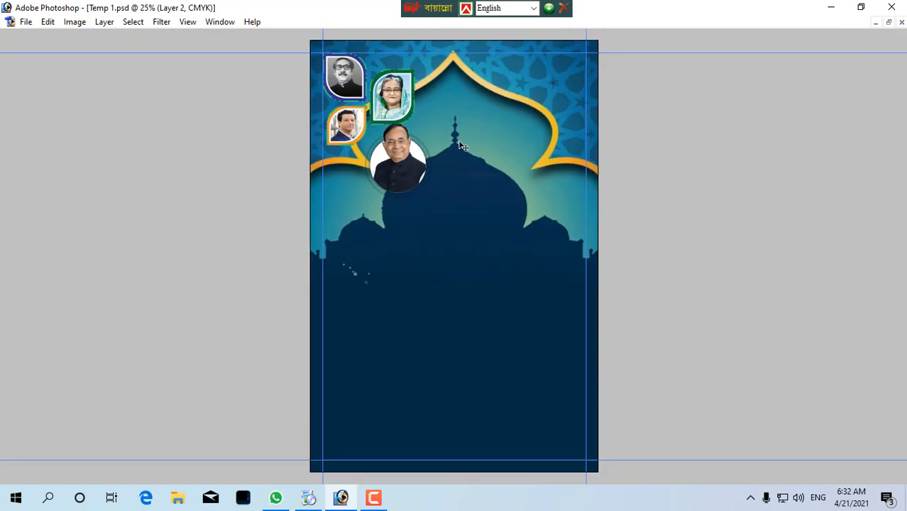
- Try moving the mosque background image to different positions on the page, undoing each move
key(v)
drag(477, 225, 502, 126)
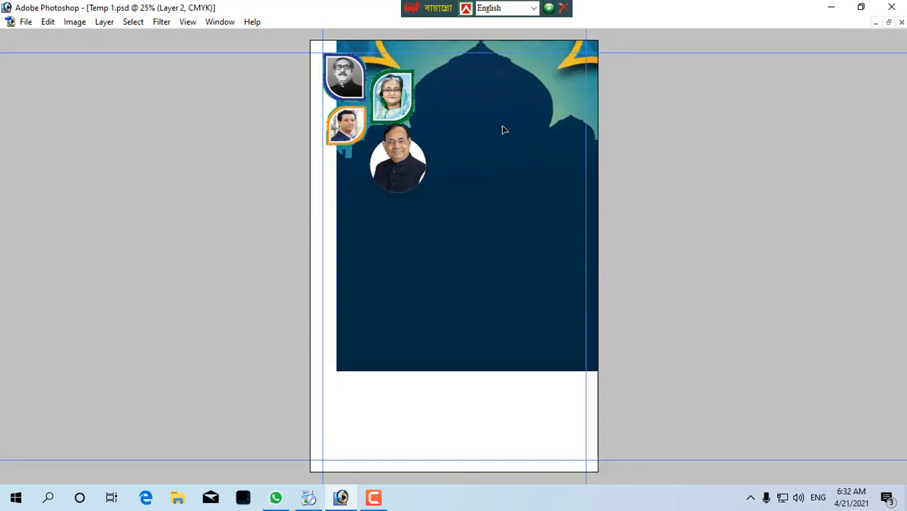
key(ctrl+z)
right_click(453, 216)
click(489, 224)
drag(487, 223, 481, 296)
right_click(478, 159)
click(511, 165)
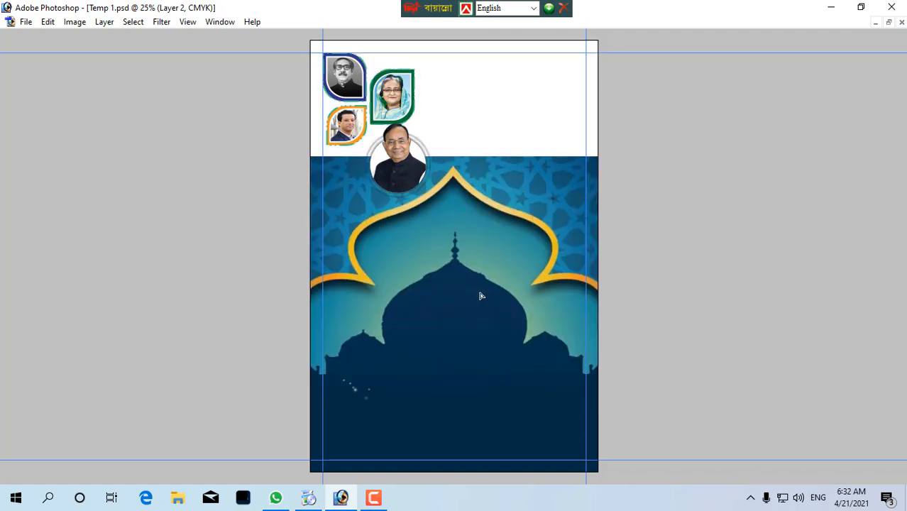
key(ctrl+z)
key(Tab)
right_click(480, 249)
right_click(497, 247)
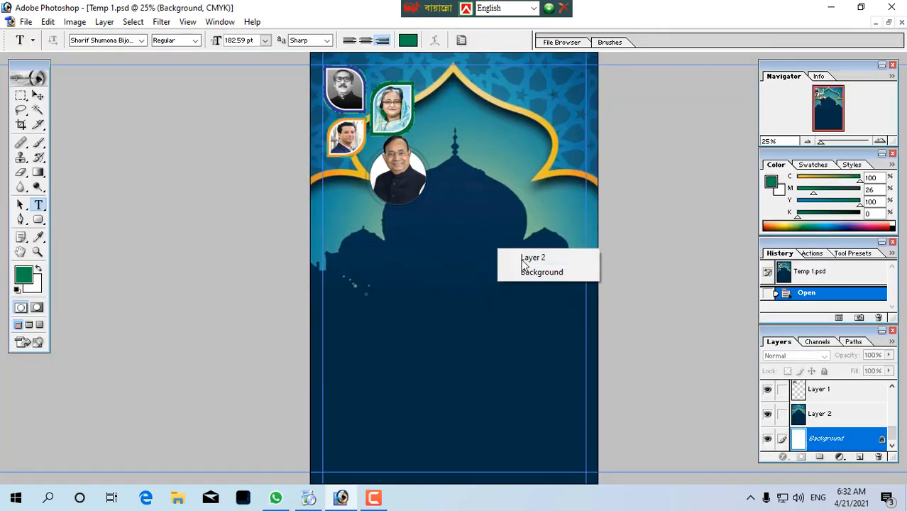
click(510, 253)
drag(511, 252, 500, 324)
key(ctrl+z)
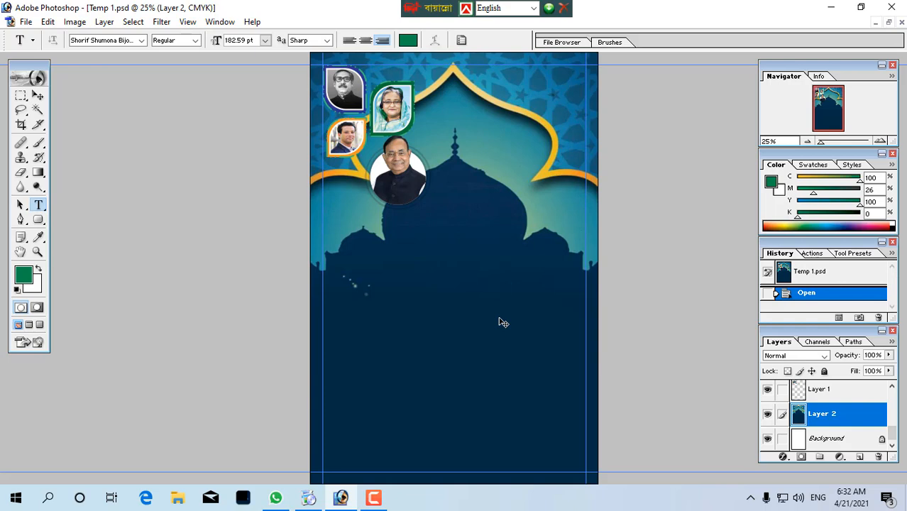
- Delete Layer 2, which holds the mosque background image
key(alt+l)
key(Down)
key(Down)
key(Return)
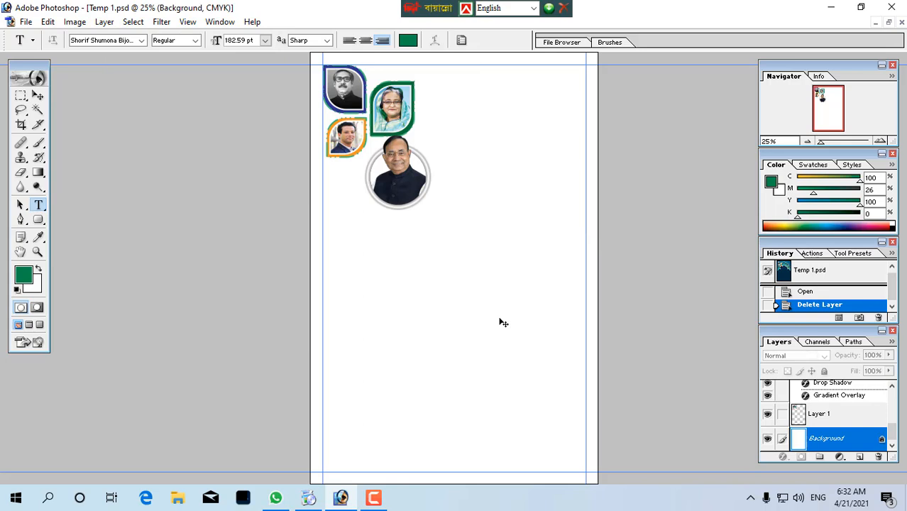
- Enlarge the circular portrait with its ring (Layer 4) and place it beside the page's right-hand guide
key(Tab)
key(Tab)
key(Tab)
ctrl+right_click(410, 172)
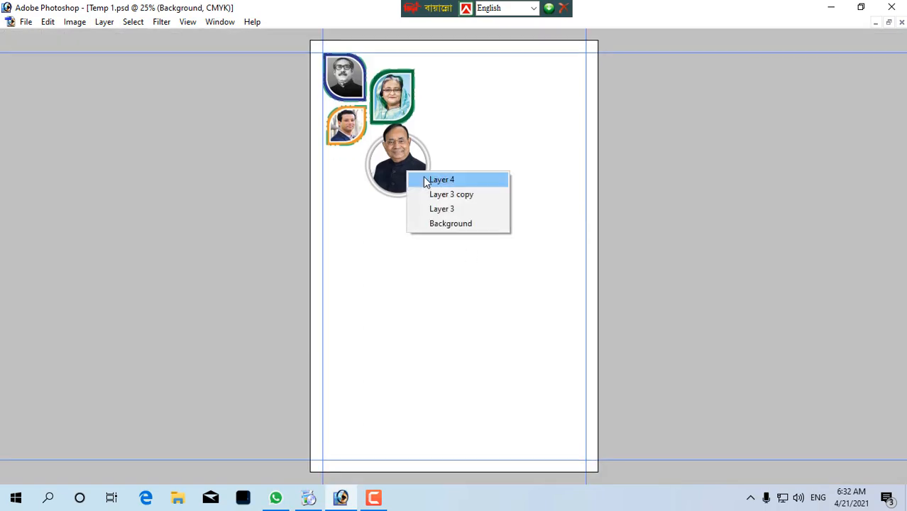
click(432, 179)
mouse_move(408, 169)
mouse_down()
mouse_move(404, 196)
mouse_move(376, 190)
mouse_move(400, 176)
mouse_up()
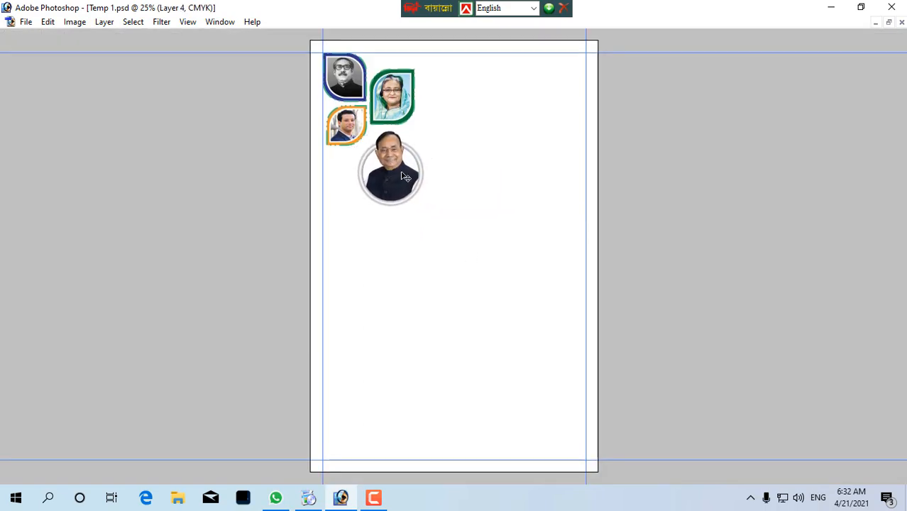
drag(421, 207, 455, 240)
drag(447, 193, 565, 200)
key(Return)
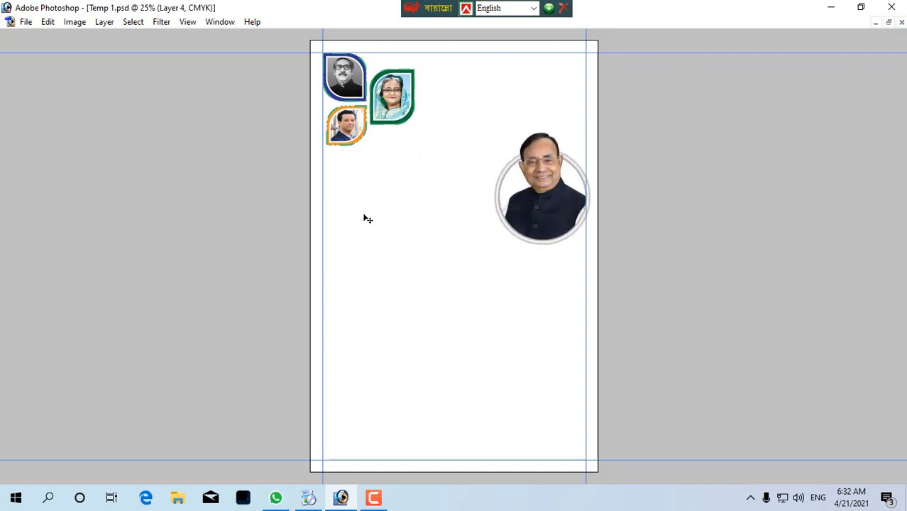
- Look through the computer's drives for a new background image and go to the GRAPHIC VILLA (D:) drive
key(ctrl+o)
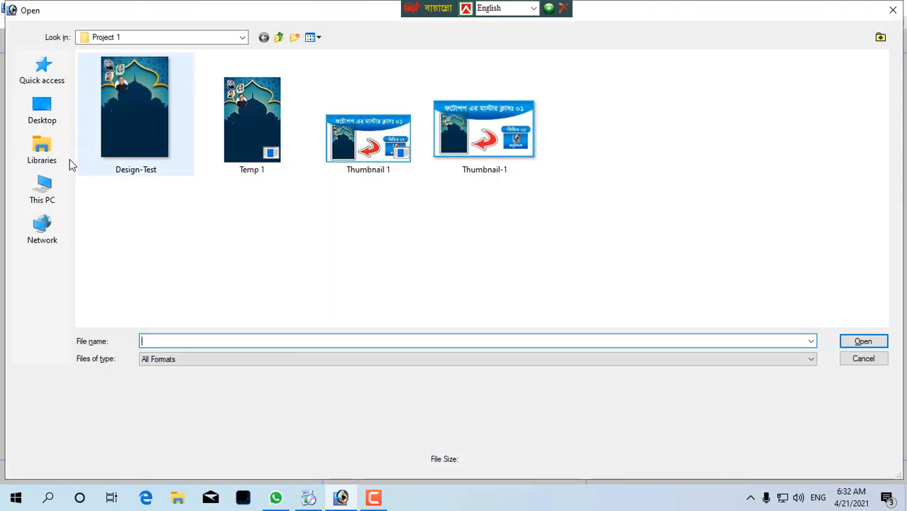
click(43, 188)
double_click(299, 168)
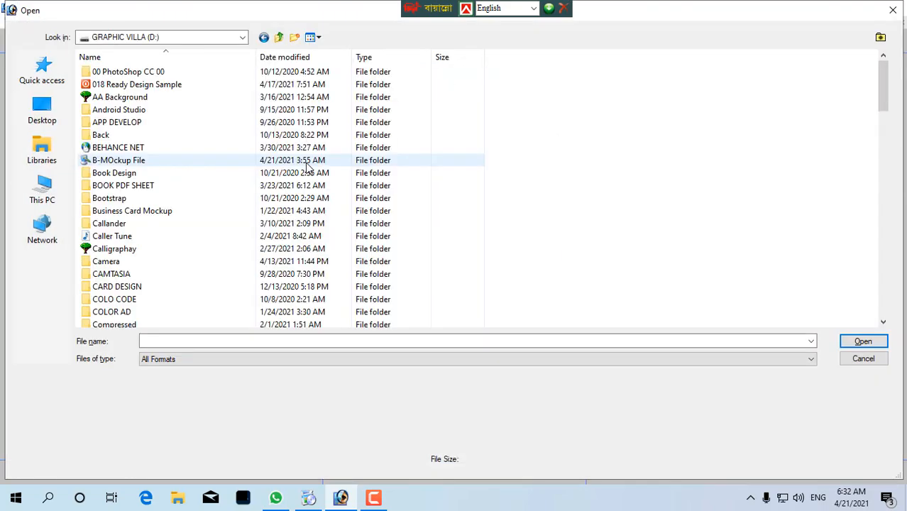
click(42, 190)
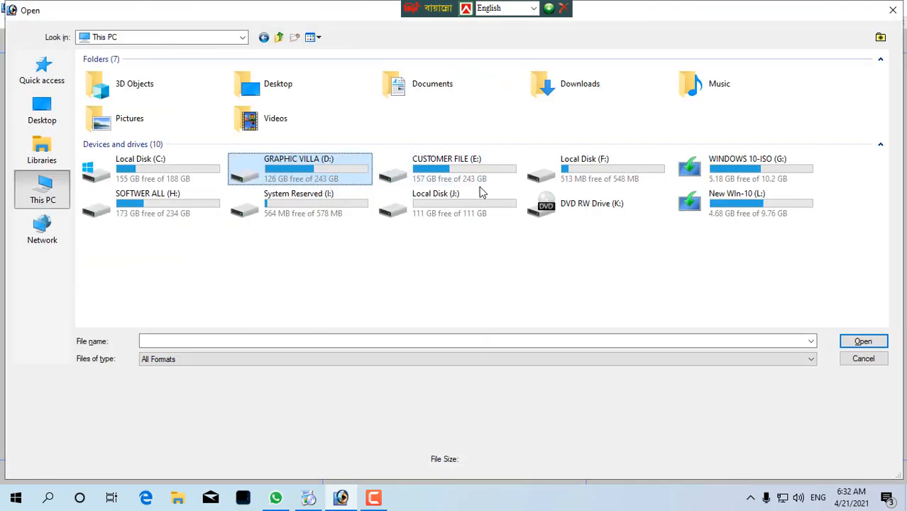
click(742, 207)
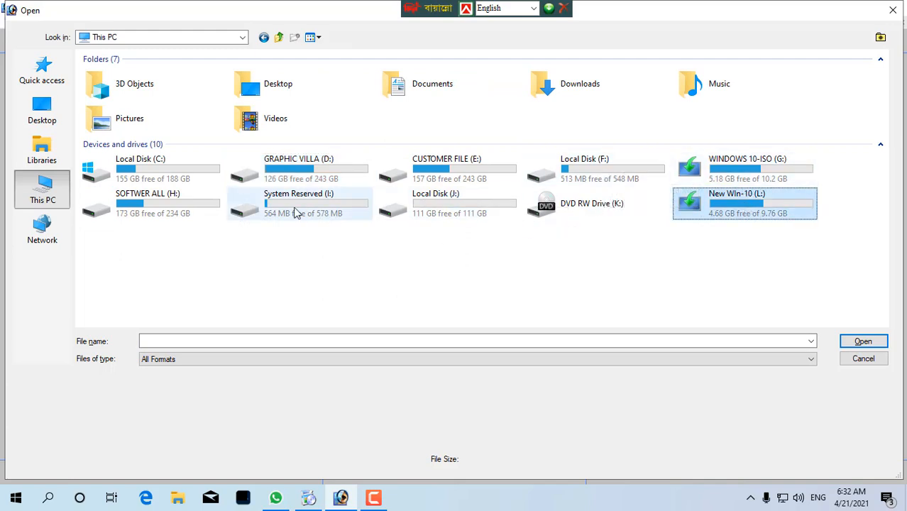
double_click(738, 202)
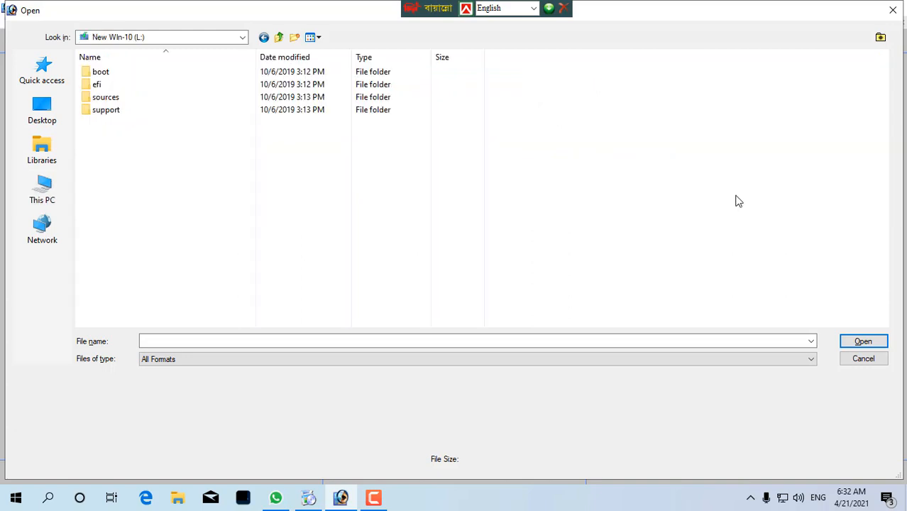
key(BackSpace)
double_click(754, 159)
key(BackSpace)
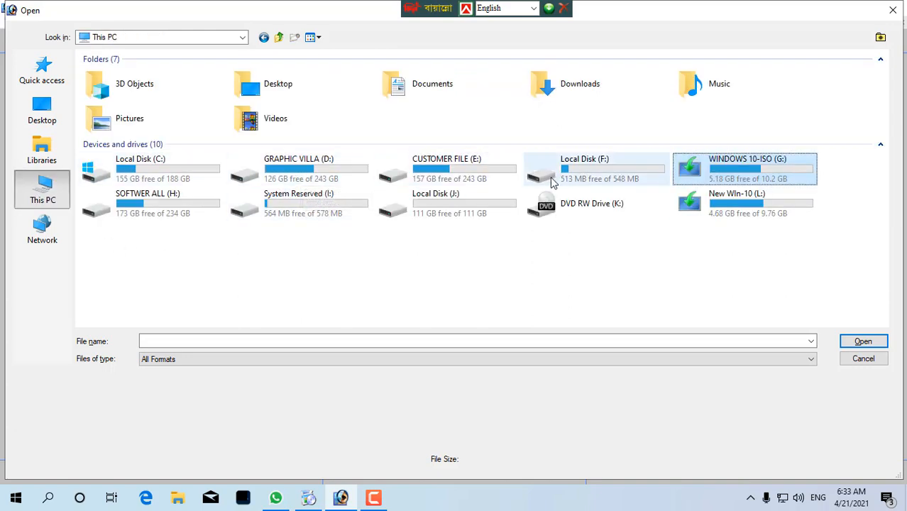
double_click(299, 170)
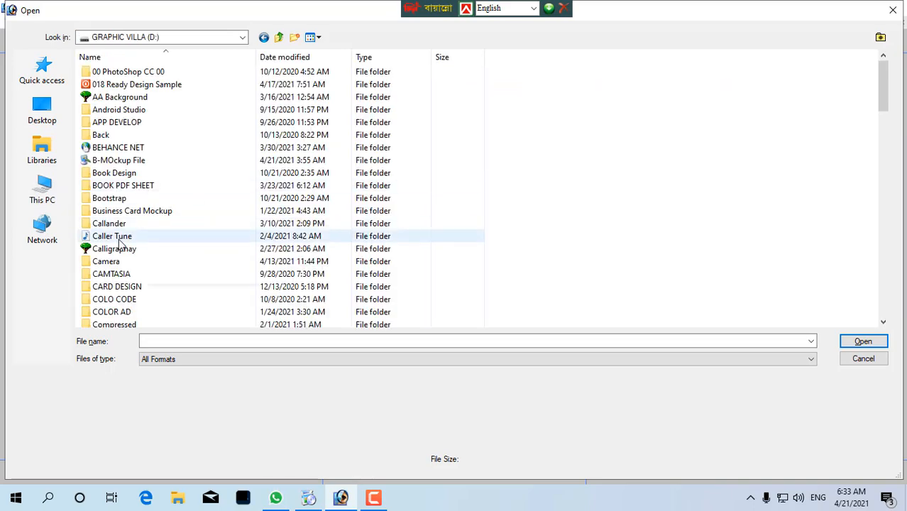
ctrl+scroll(234, 186, up, 3)
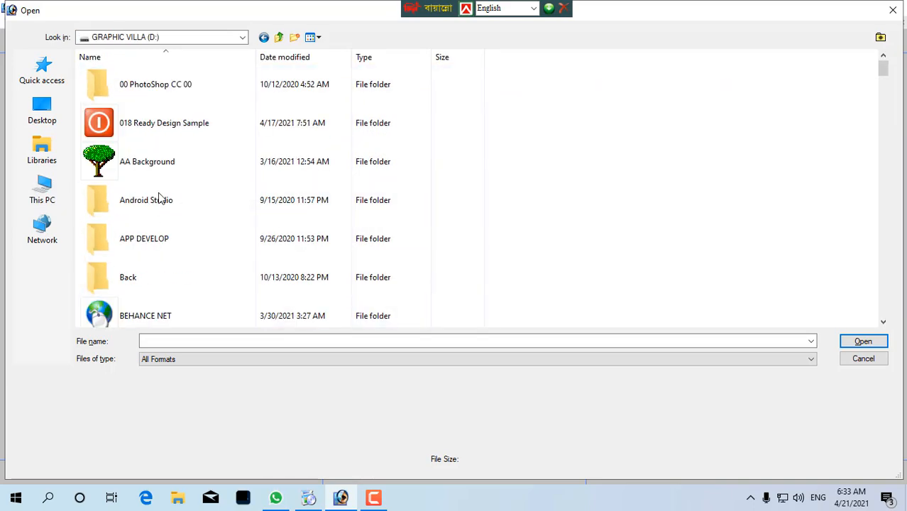
- Open the ramadan_beautiful_hd_wallpapers image from the ISLAMIC folder inside AA Background
double_click(170, 163)
scroll(375, 212, down, 10)
scroll(376, 214, up, 8)
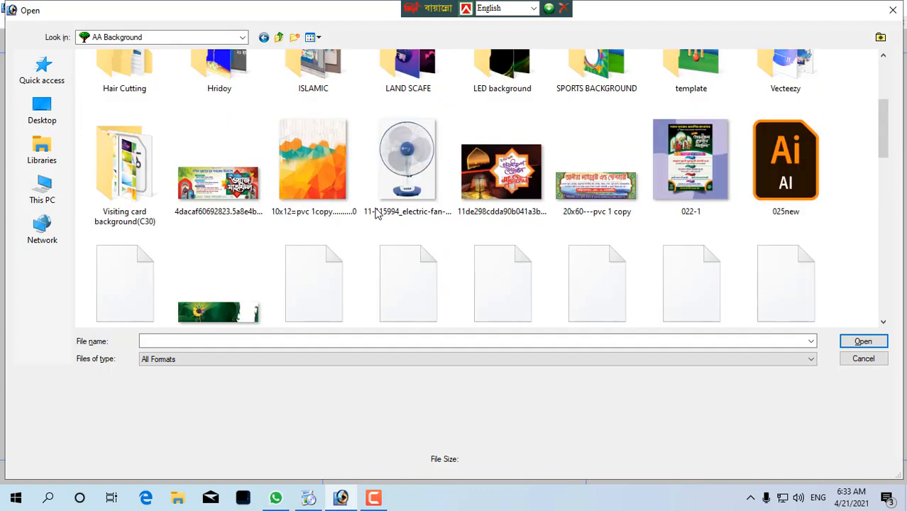
scroll(376, 213, up, 2)
double_click(312, 212)
scroll(386, 157, down, 5)
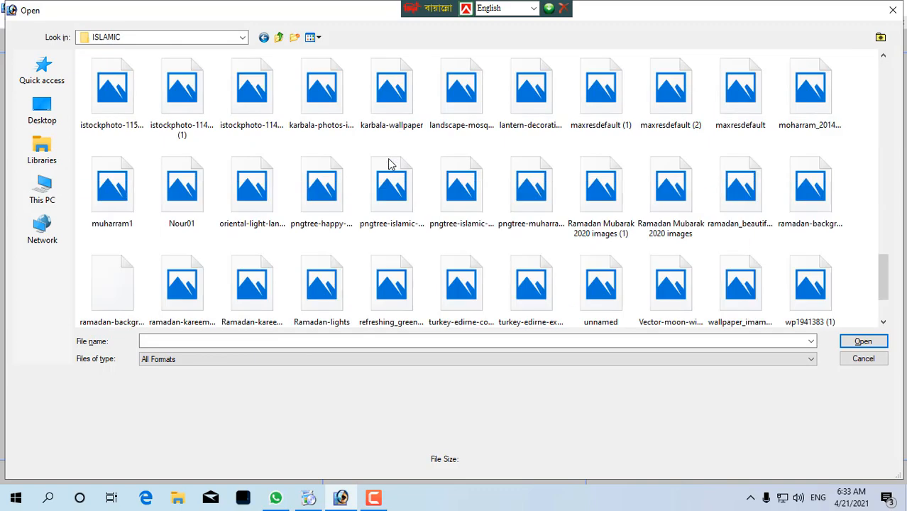
scroll(389, 162, down, 2)
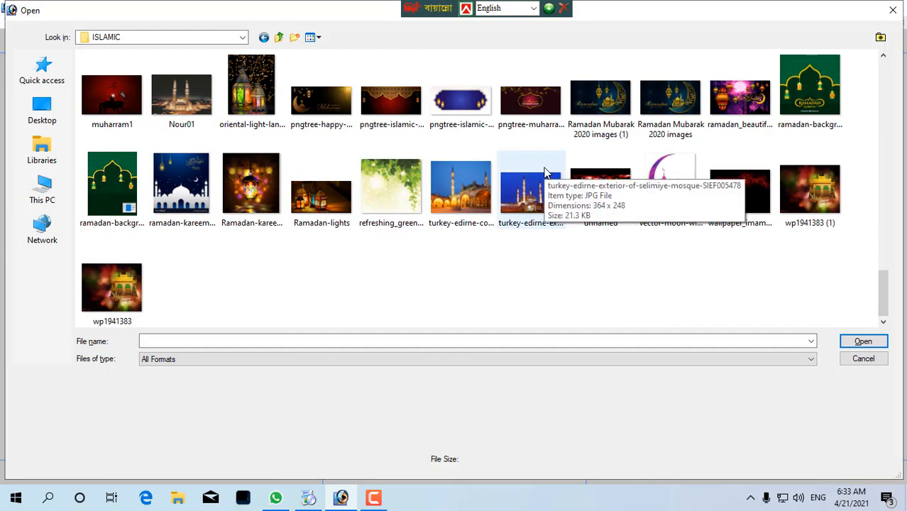
double_click(738, 99)
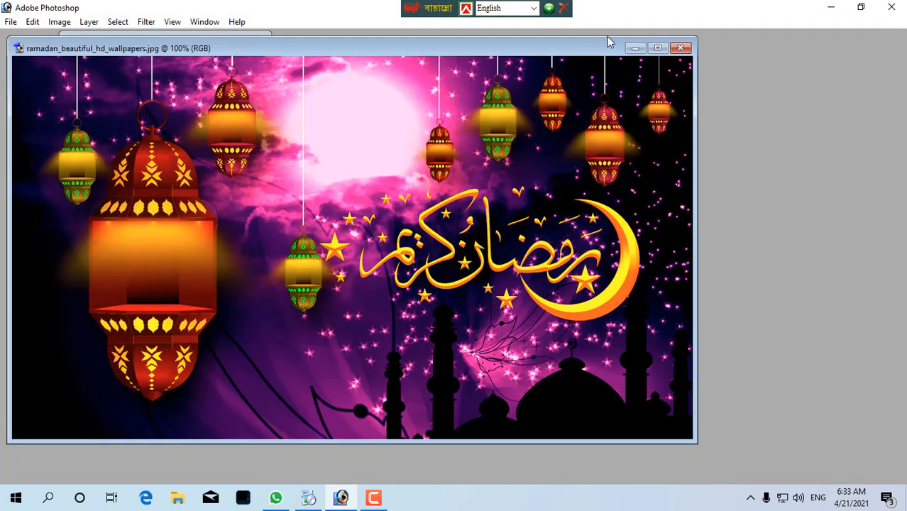
- Copy the Ramadan wallpaper into Temp 1.psd as a new layer and maximize that document
drag(607, 43, 803, 98)
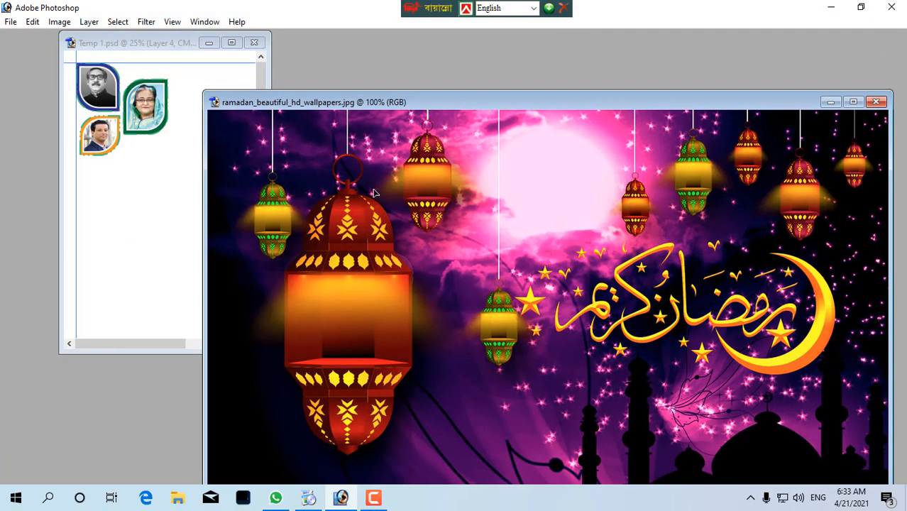
drag(374, 193, 147, 138)
click(231, 44)
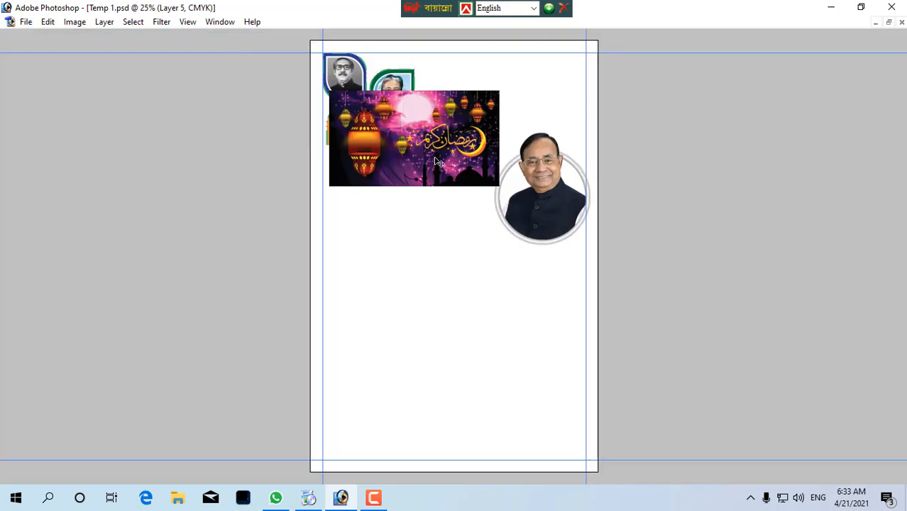
- Align the Ramadan wallpaper with the page's top-left corner and scale it proportionally to the full page width
drag(454, 144, 440, 103)
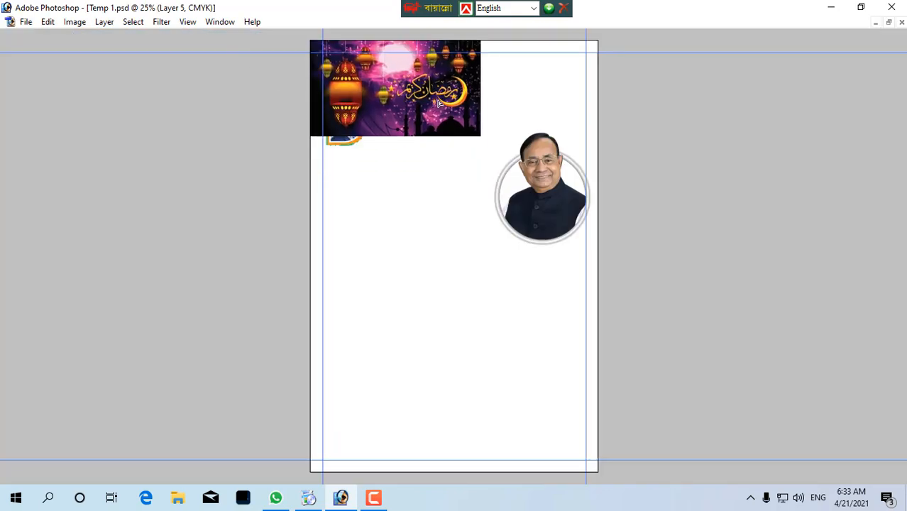
key(ctrl+t)
drag(482, 136, 601, 201)
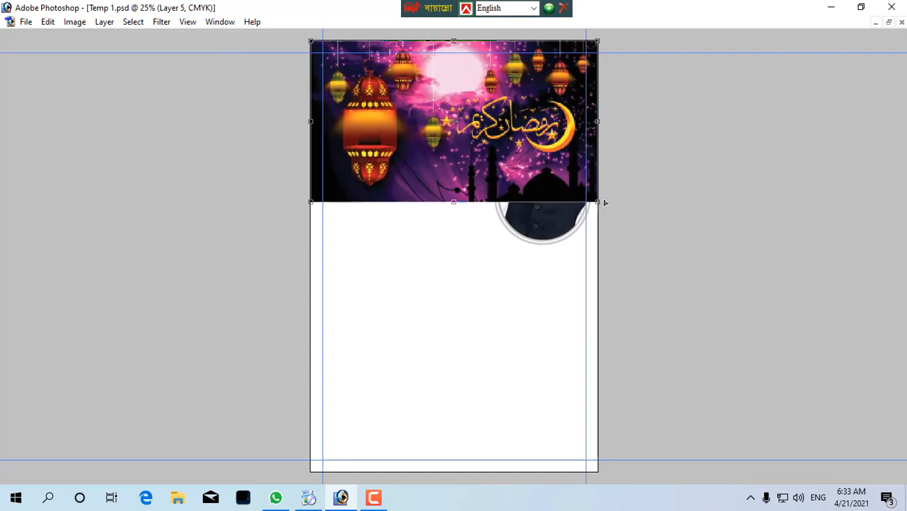
key(Return)
- Send the Ramadan wallpaper layer (Layer 5) to the back, behind all the portraits
key(Tab)
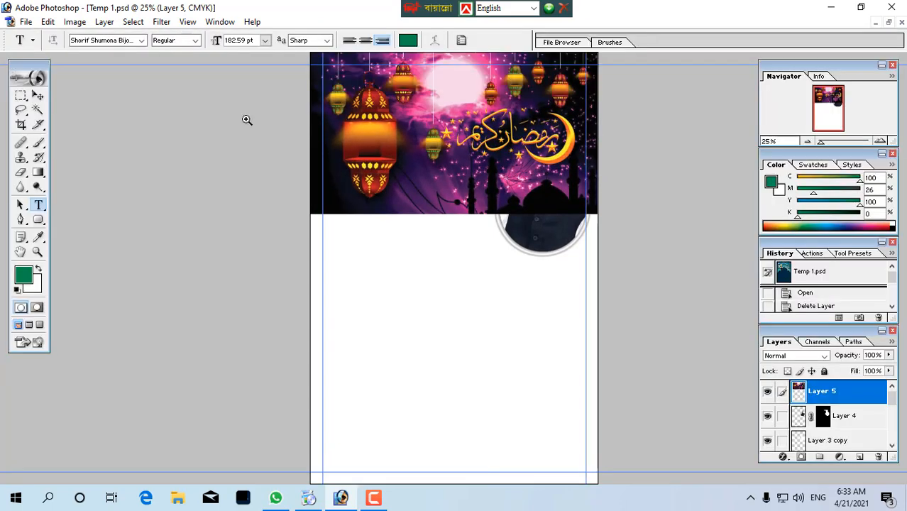
drag(246, 120, 658, 288)
drag(570, 221, 565, 296)
drag(551, 191, 551, 268)
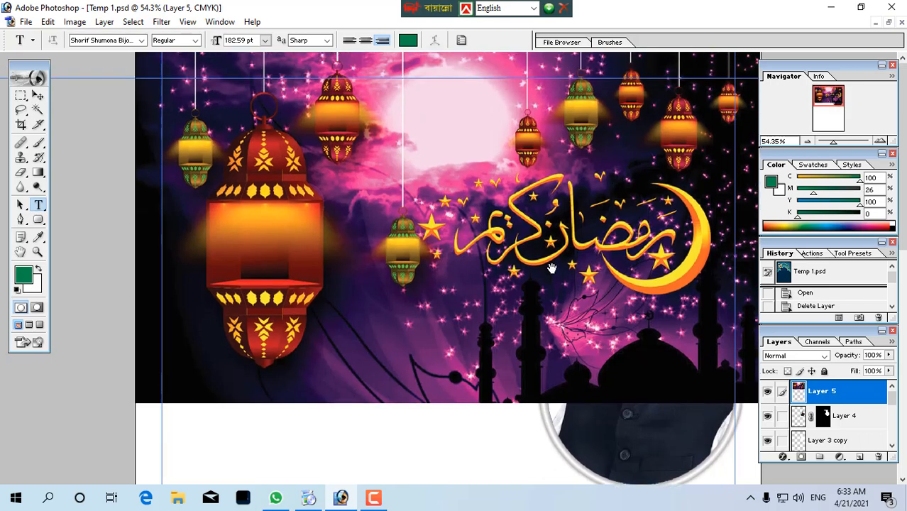
ctrl+right_click(528, 224)
click(542, 226)
key(ctrl+shift+bracketleft)
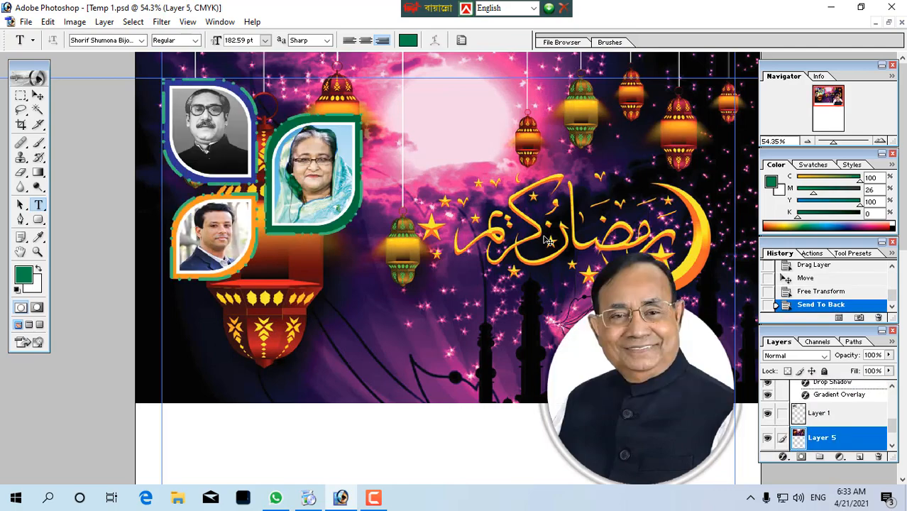
- Try placing Layer 5 above Layer 1 in the layer order, and undo the reordering
key(Tab)
ctrl+right_click(534, 215)
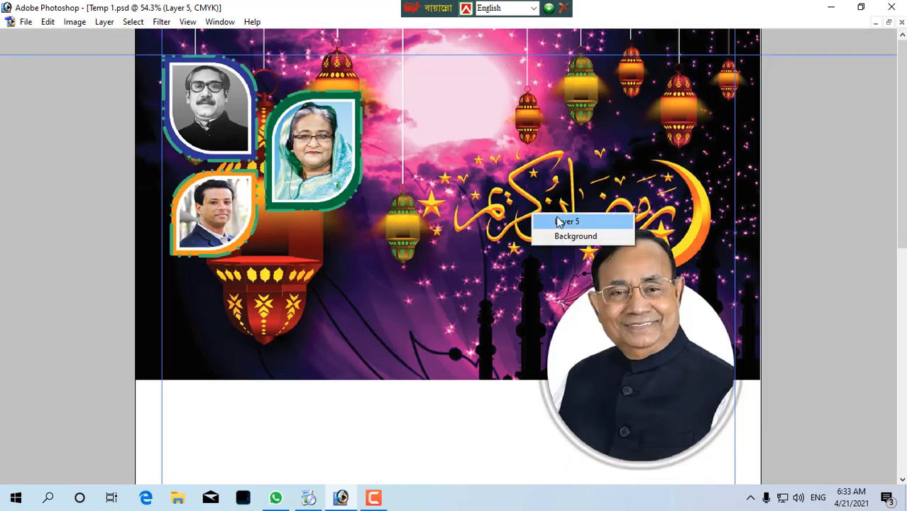
click(539, 219)
key(Tab)
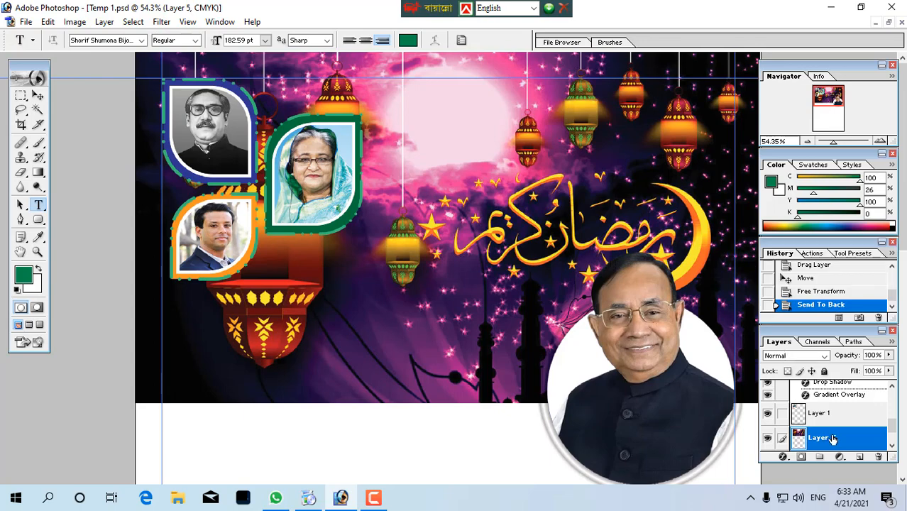
drag(831, 437, 833, 412)
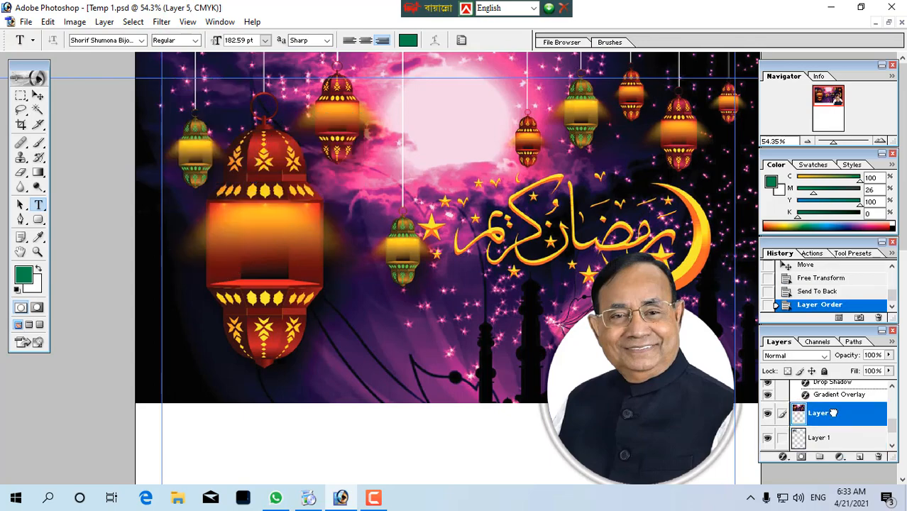
key(ctrl+z)
key(Tab)
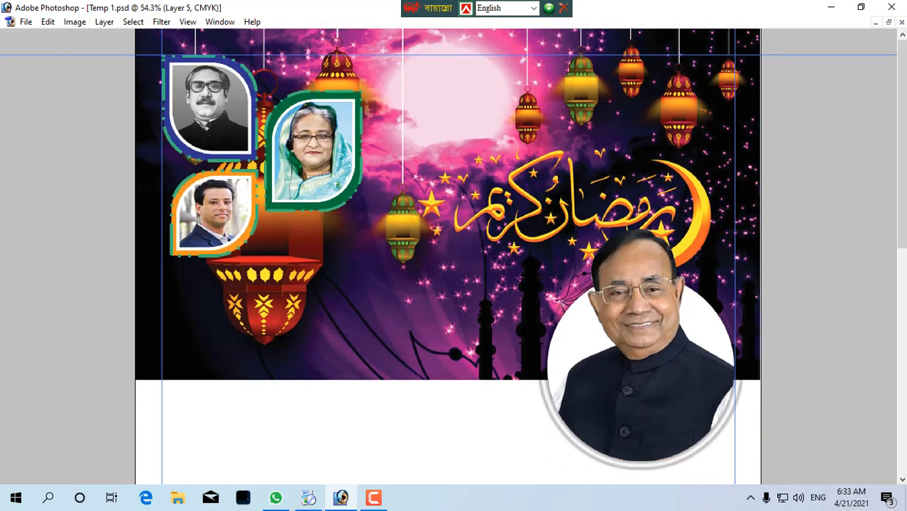
- Move the large circular portrait (Layer 4) toward the page's centre, just below the three small portraits
key(ctrl+minus)
key(ctrl+minus)
right_click(582, 253)
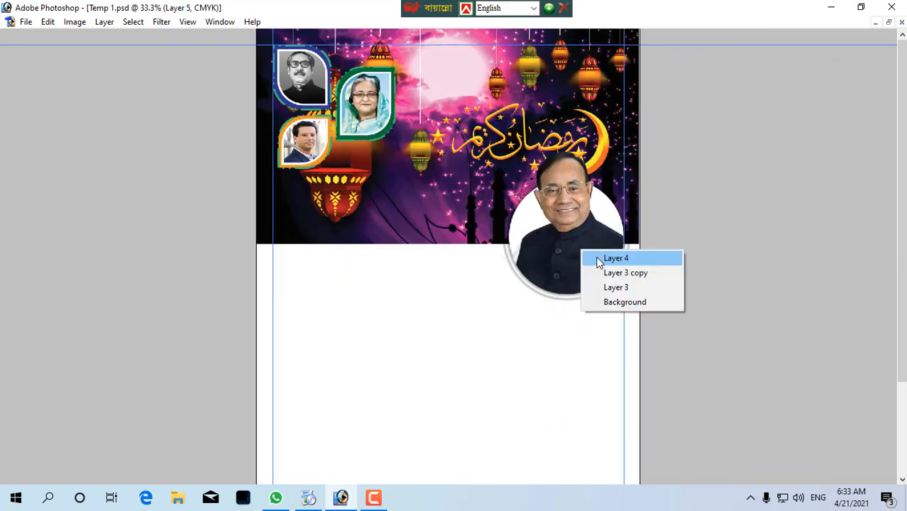
click(615, 259)
drag(598, 261, 455, 228)
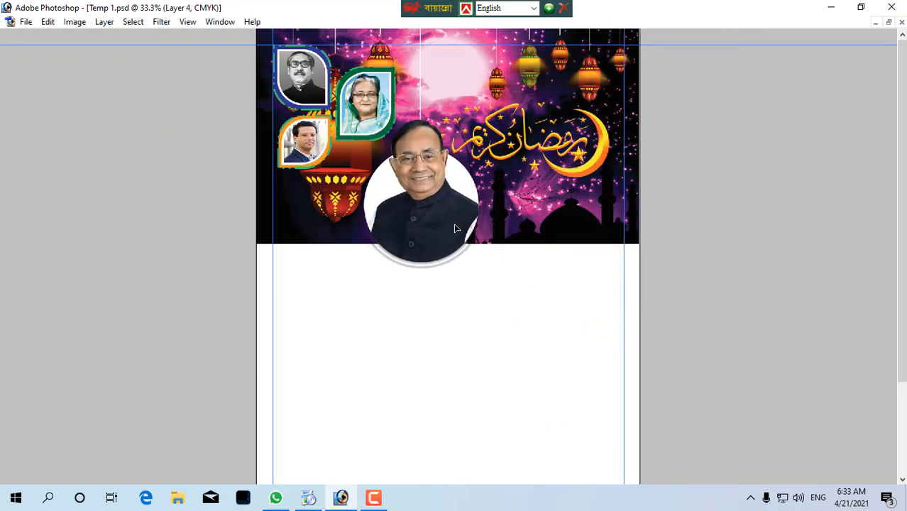
- Make Layer 5 active and open the ramadan-kareem-greeting-card-blue-background image from the ISLAMIC folder
right_click(543, 229)
click(575, 239)
key(Tab)
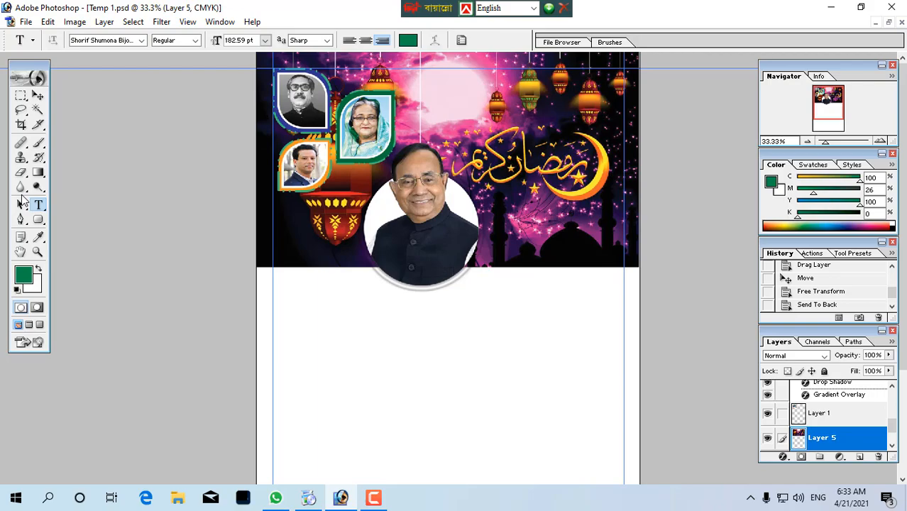
key(ctrl+o)
scroll(88, 182, down, 10)
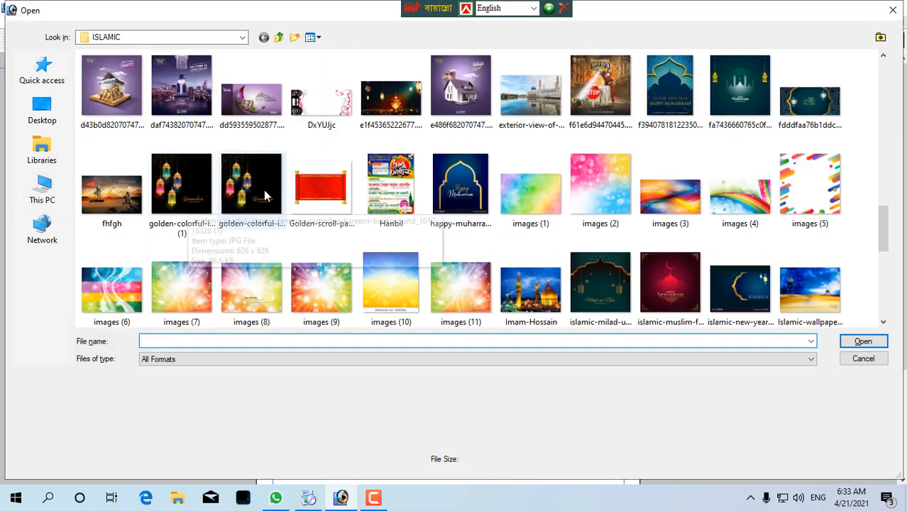
scroll(266, 199, down, 5)
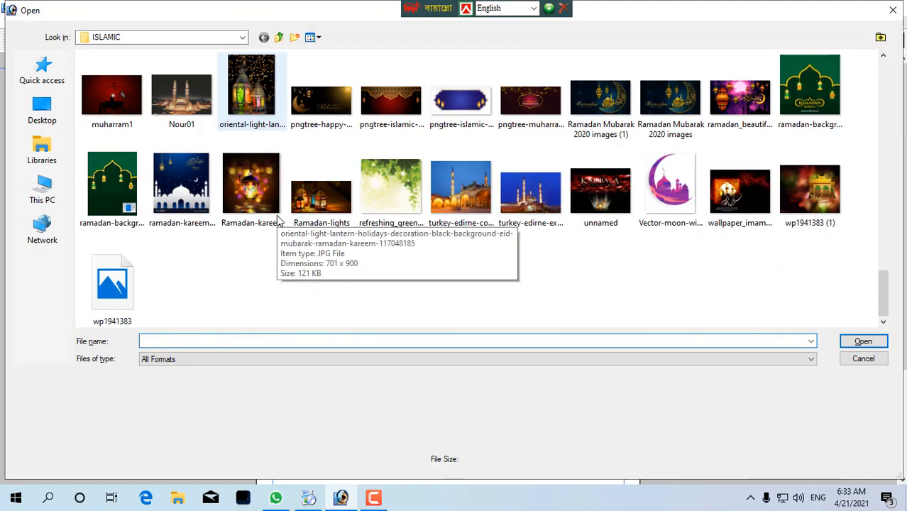
double_click(181, 184)
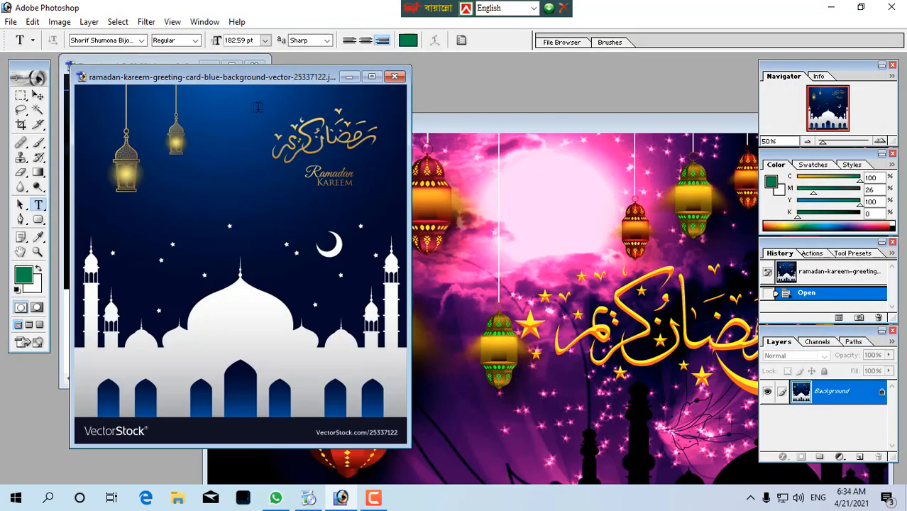
- Copy the blue mosque greeting card into Temp 1.psd as a new layer directly above Layer 5
drag(284, 81, 557, 84)
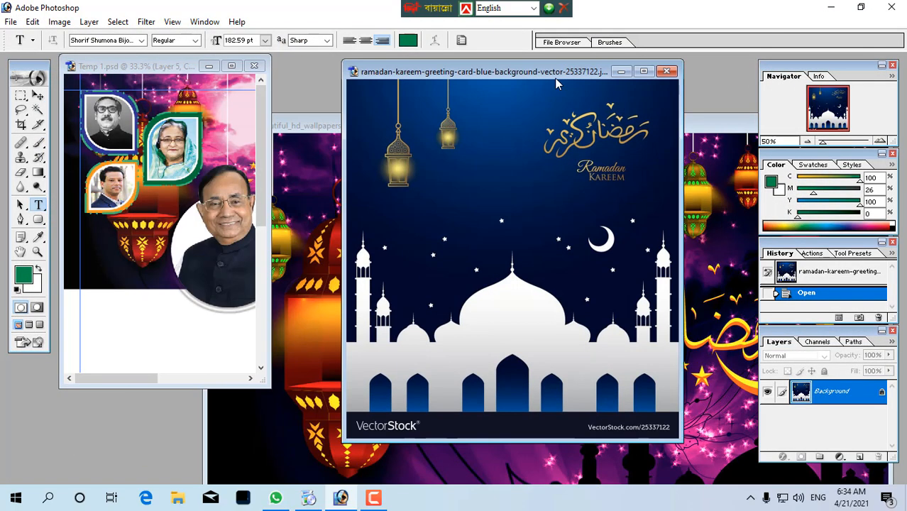
drag(494, 184, 163, 244)
click(233, 68)
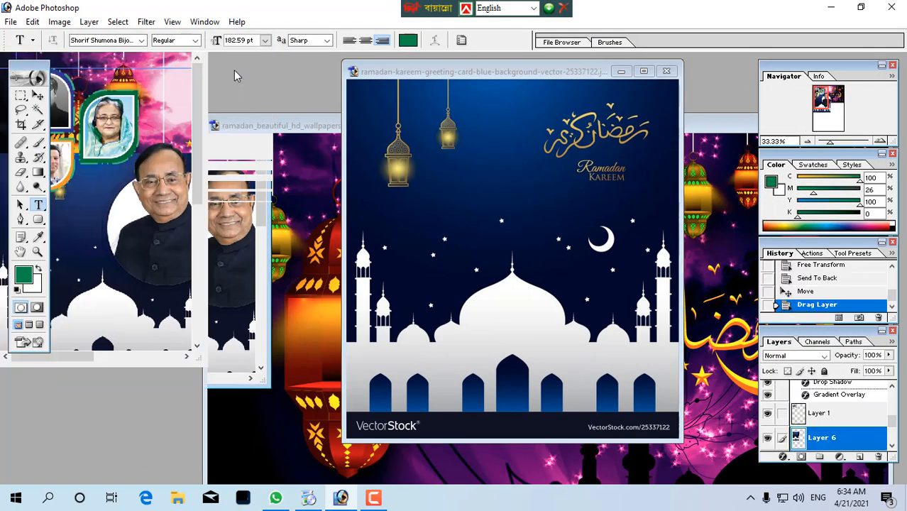
- Move the blue mosque card to the page's lower part and scale it proportionally to 179.8% so it spans the page width
ctrl+alt+click(475, 310)
ctrl+alt+click(476, 309)
drag(470, 296, 442, 395)
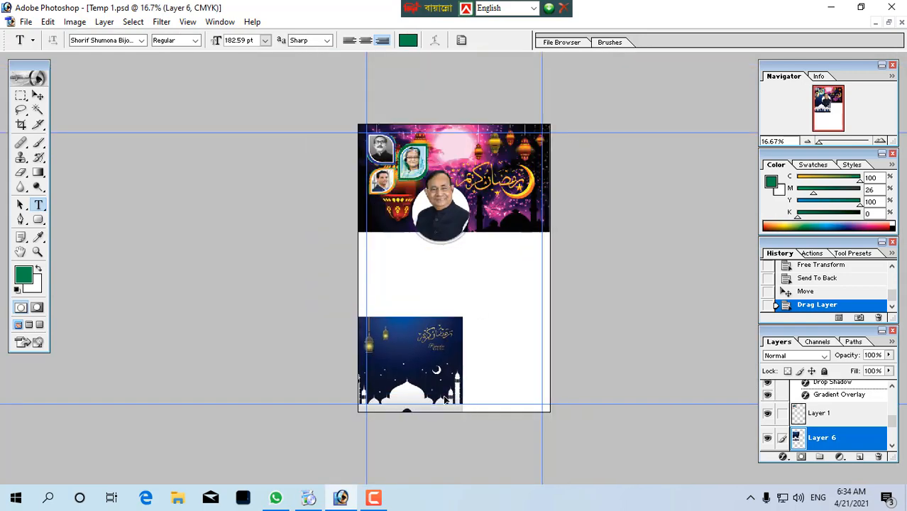
key(ctrl+t)
drag(468, 312, 573, 239)
mouse_move(511, 343)
mouse_down()
mouse_move(510, 357)
mouse_move(514, 340)
mouse_up()
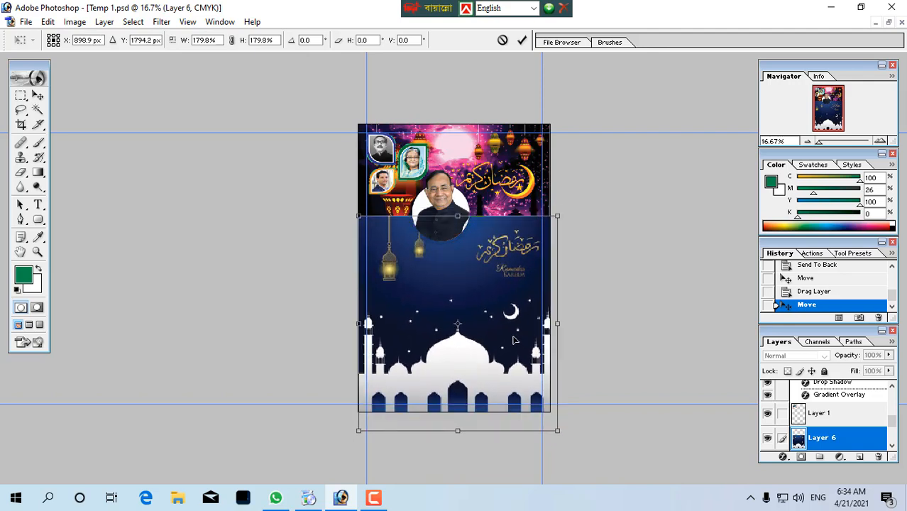
key(t)
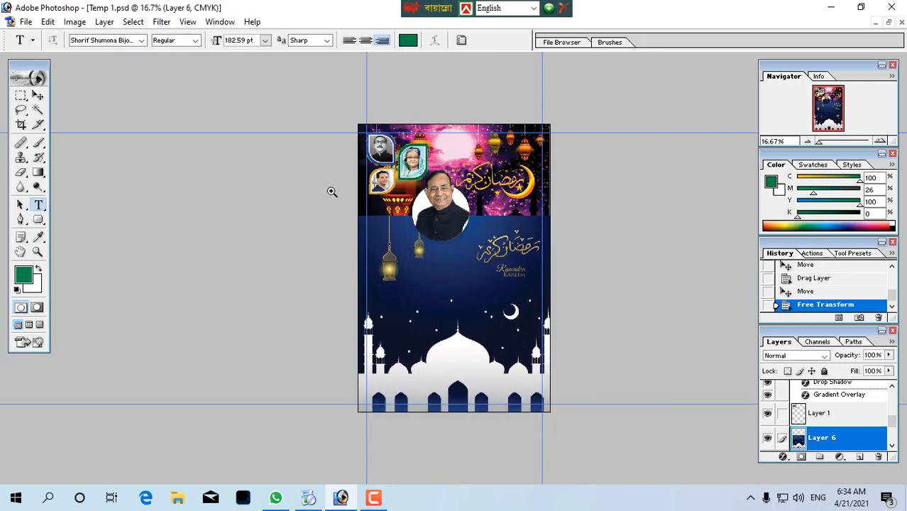
- Add a layer mask to the blue mosque card (Layer 6)
drag(332, 192, 854, 326)
drag(298, 294, 290, 322)
ctrl+alt+click(481, 256)
drag(511, 294, 511, 227)
scroll(823, 450, down, 2)
scroll(834, 438, up, 1)
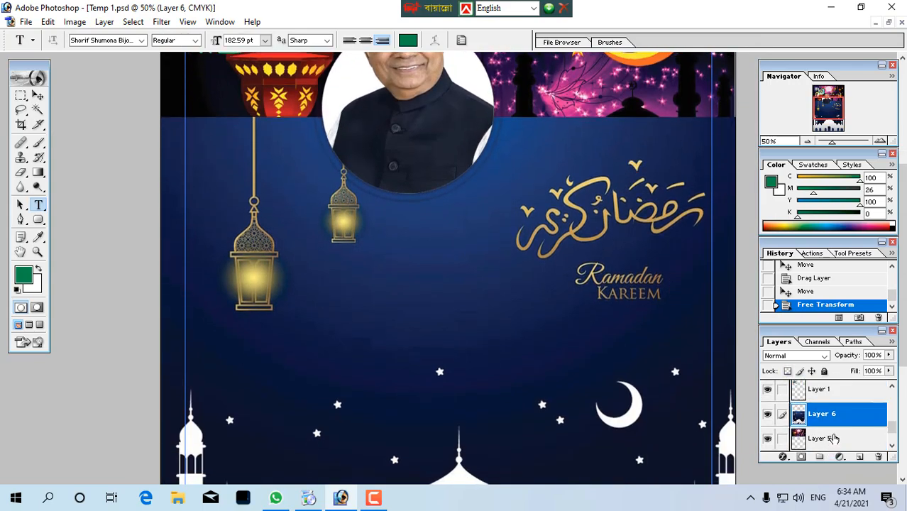
click(801, 457)
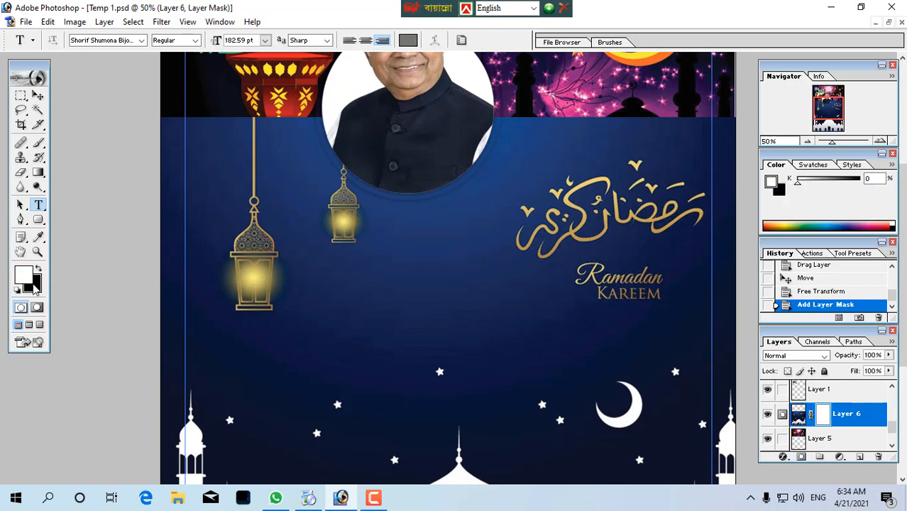
- Choose the Brush tool and set its size to 300 for painting on Layer 6's mask
click(39, 143)
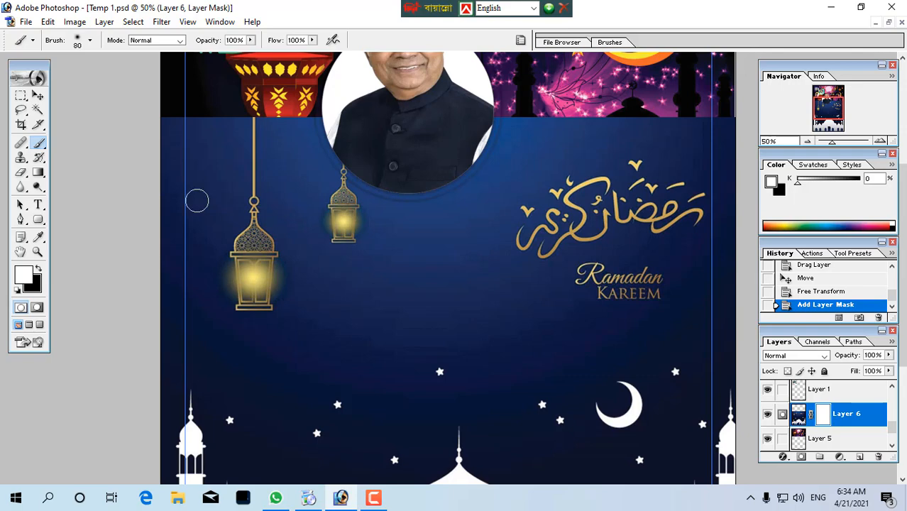
key(bracketright)
key(bracketright)
key(bracketright)
key(bracketright)
key(bracketleft)
key(bracketleft)
key(bracketleft)
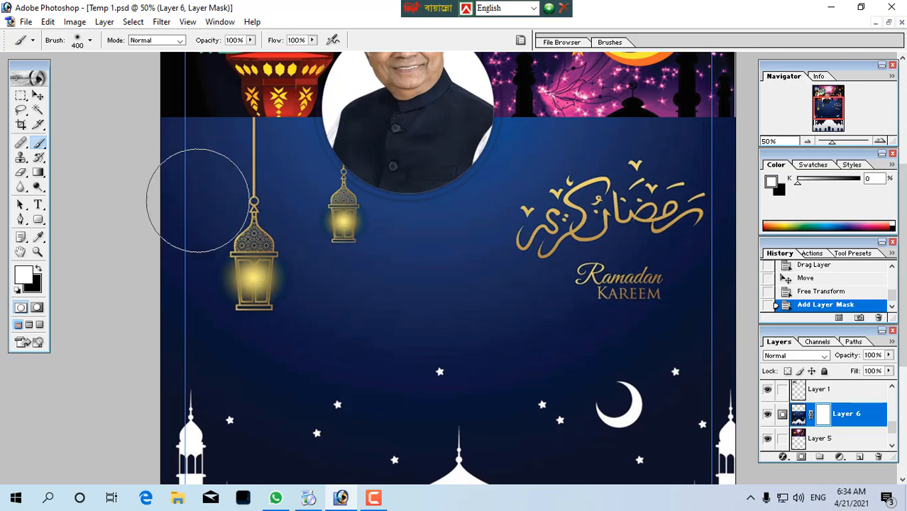
key(bracketright)
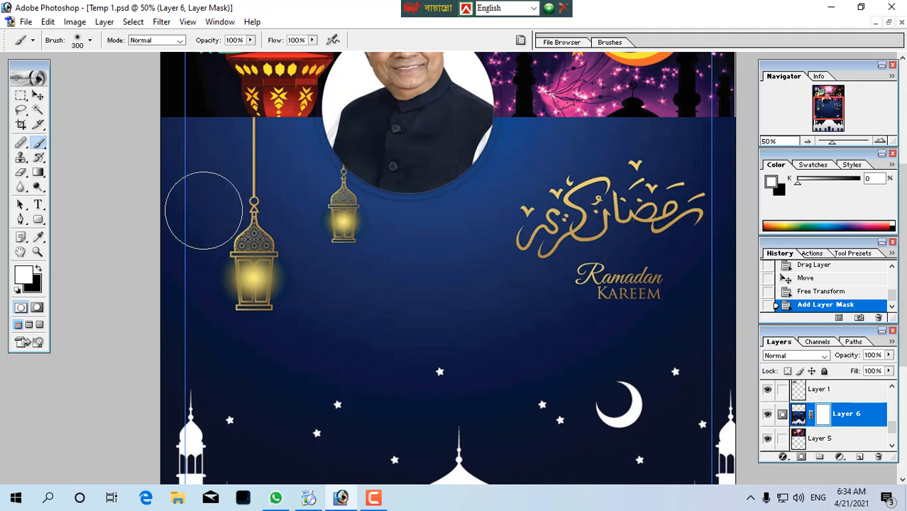
- Try hiding the lanterns and calligraphy with broad black strokes on Layer 6's mask, and undo the painting
click(331, 220)
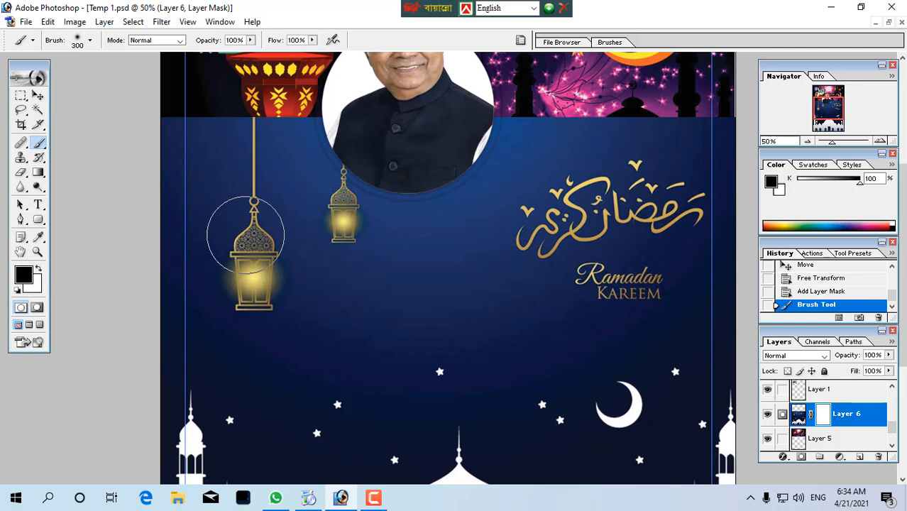
mouse_move(245, 235)
mouse_down()
mouse_move(409, 210)
mouse_move(247, 231)
mouse_move(485, 236)
mouse_move(620, 153)
mouse_move(458, 166)
mouse_move(648, 187)
mouse_move(304, 280)
mouse_move(437, 229)
mouse_up()
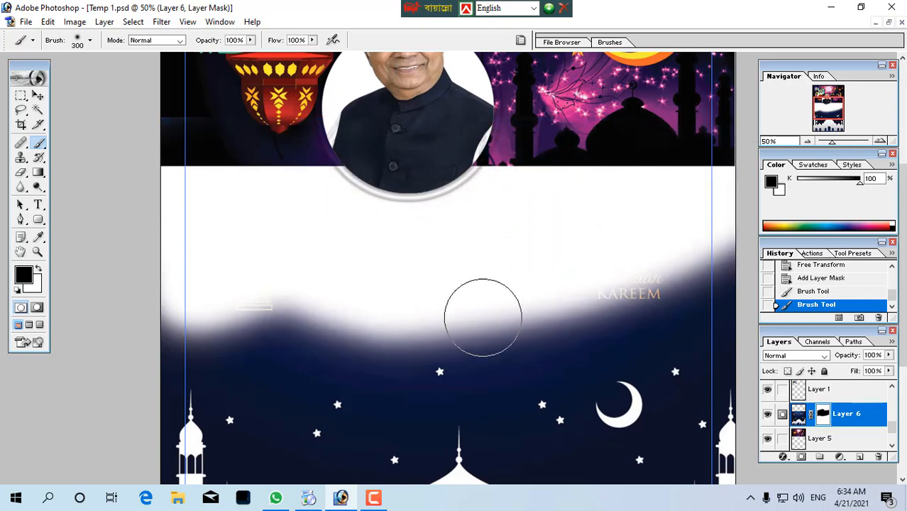
ctrl+alt+click(427, 277)
ctrl+alt+click(427, 277)
ctrl+alt+click(427, 277)
key(ctrl+alt+z)
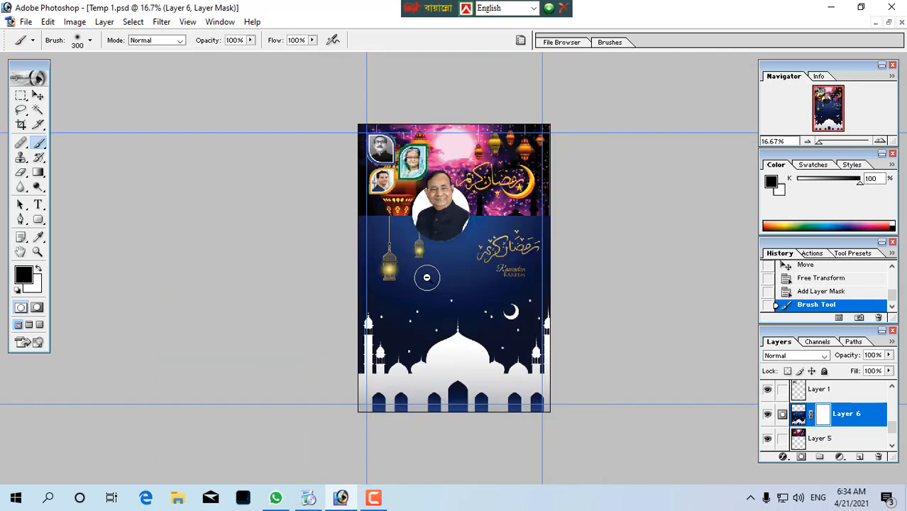
- Paint black on Layer 6's mask to hide the card's upper edge, lanterns and calligraphy, isolating the layer for the cleanup
drag(362, 216, 543, 211)
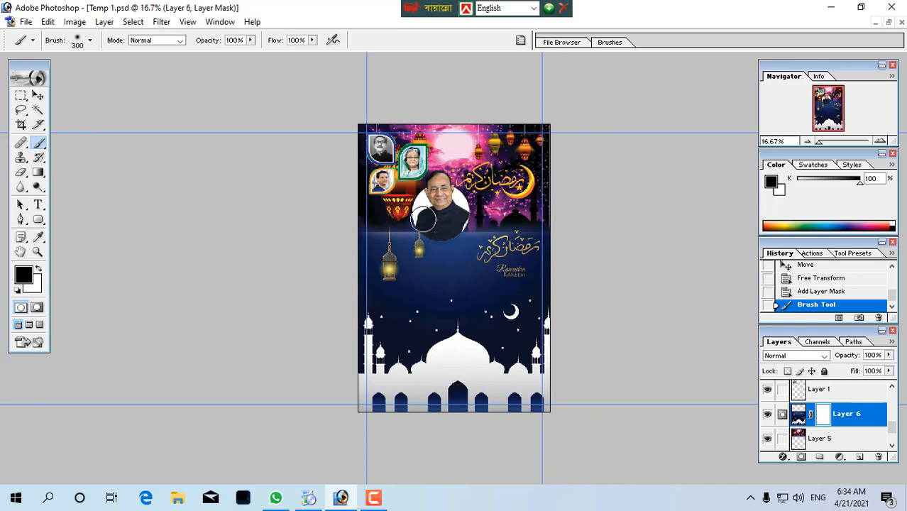
mouse_move(362, 227)
mouse_down()
mouse_move(322, 246)
mouse_move(539, 230)
mouse_up()
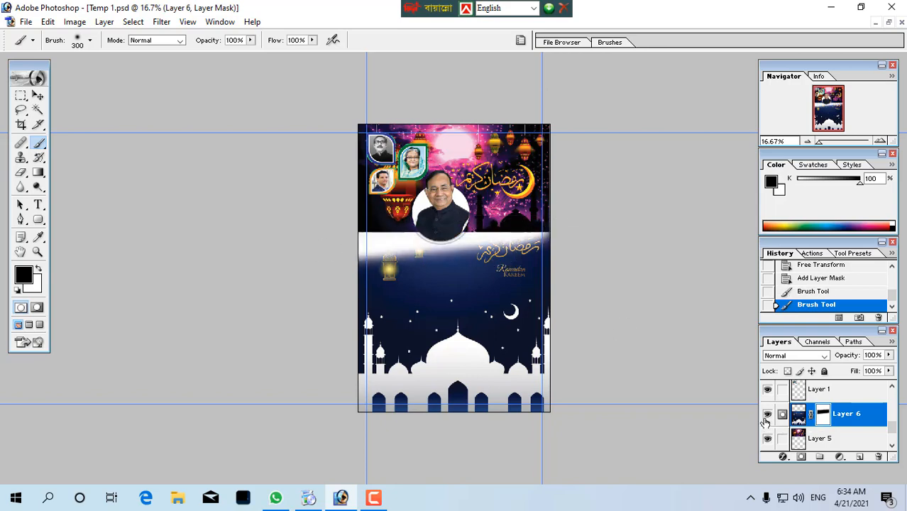
alt+click(766, 415)
mouse_move(327, 276)
mouse_down()
mouse_move(522, 265)
mouse_move(309, 264)
mouse_move(382, 272)
mouse_move(406, 302)
mouse_move(519, 281)
mouse_move(342, 340)
mouse_move(386, 352)
mouse_move(530, 344)
mouse_move(437, 379)
mouse_move(514, 344)
mouse_up()
key(ctrl+z)
drag(218, 154, 780, 282)
drag(570, 369, 269, 390)
alt+click(548, 318)
alt+click(555, 316)
alt+click(562, 311)
click(550, 317)
mouse_move(623, 296)
mouse_down()
mouse_move(483, 272)
mouse_move(556, 242)
mouse_move(312, 268)
mouse_up()
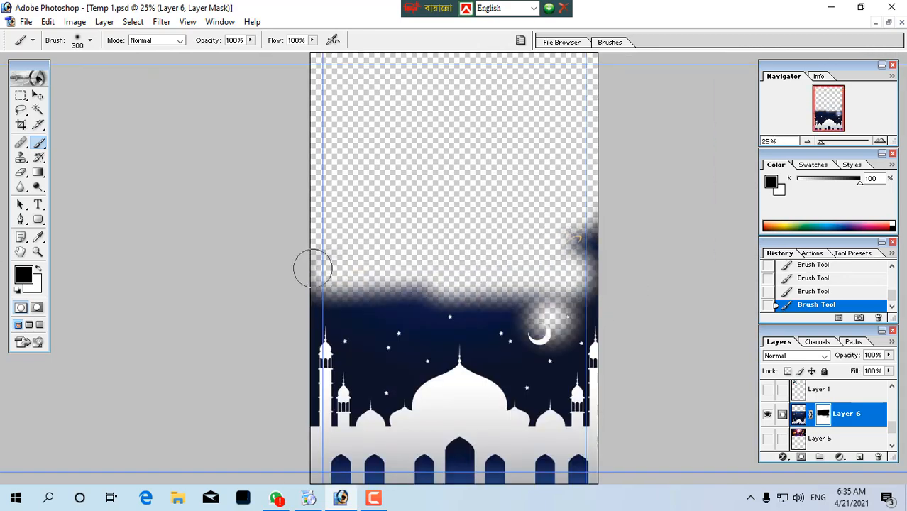
- Try restoring the hidden upper area by painting white on Layer 6's mask, and undo the strokes
click(39, 270)
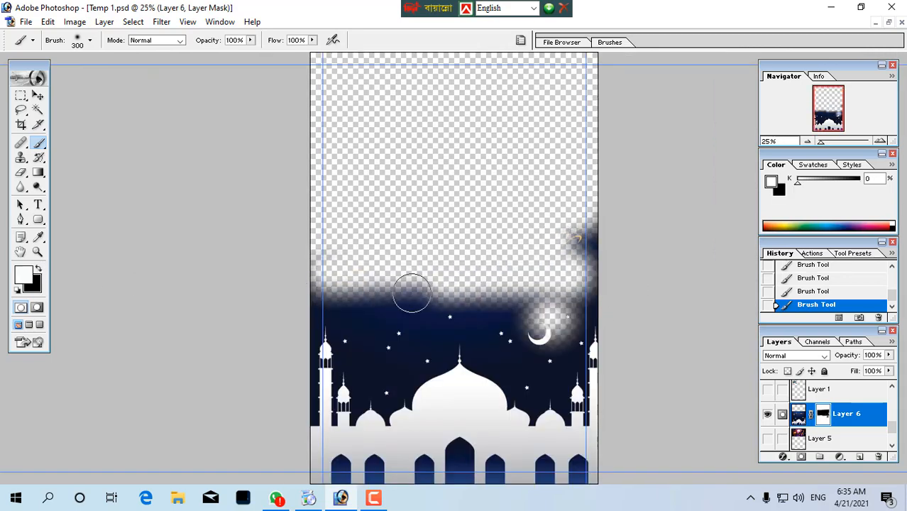
mouse_move(412, 293)
mouse_down()
mouse_move(434, 310)
mouse_move(572, 268)
mouse_move(613, 344)
mouse_move(616, 240)
mouse_move(533, 256)
mouse_move(597, 233)
mouse_move(495, 228)
mouse_move(572, 232)
mouse_move(599, 199)
mouse_move(531, 200)
mouse_up()
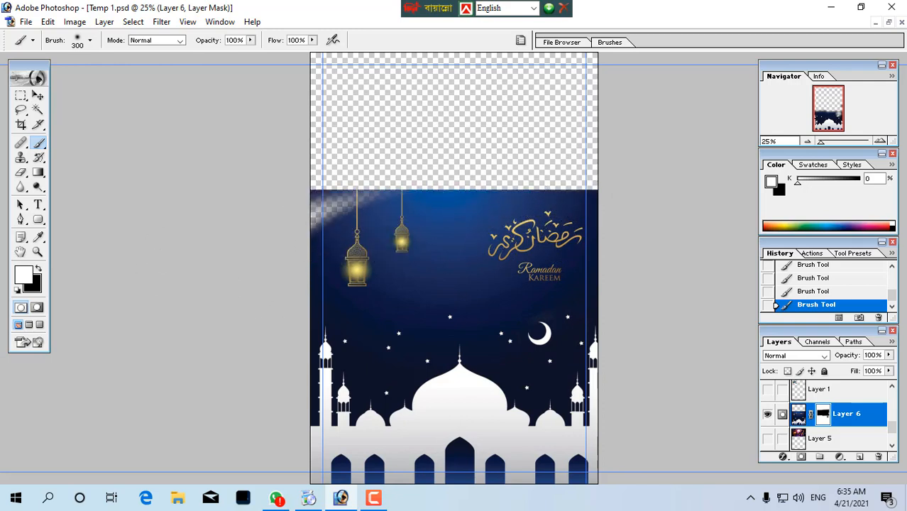
drag(351, 207, 630, 266)
key(ctrl+z)
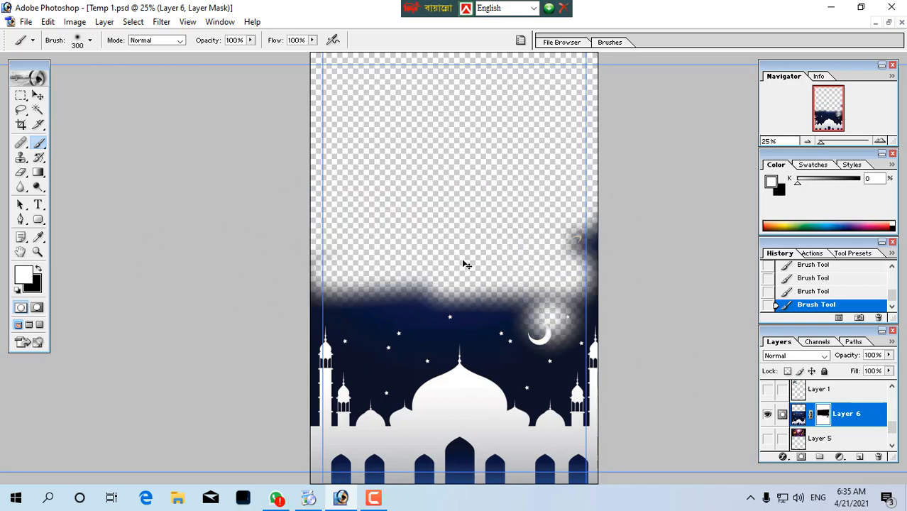
- Show all the poster's other layers again alongside Layer 6
alt+click(768, 416)
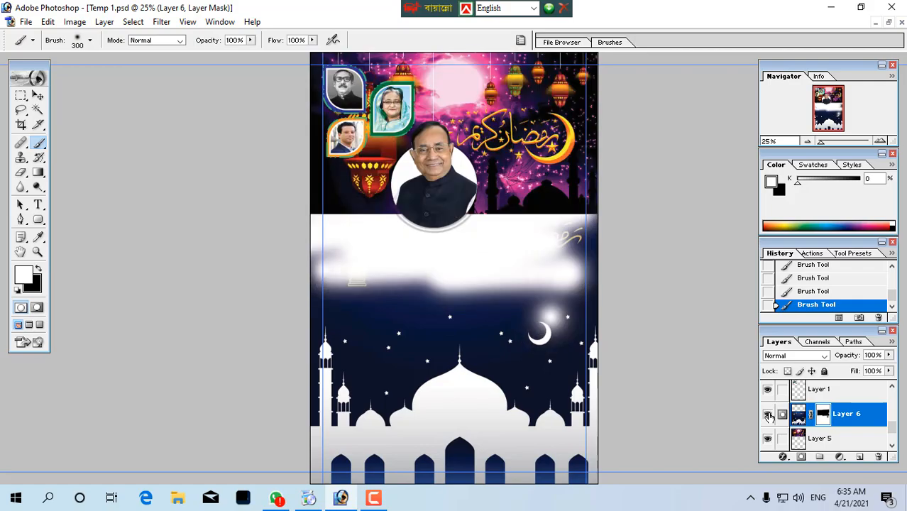
ctrl+click(355, 246)
ctrl+click(361, 259)
ctrl+click(364, 287)
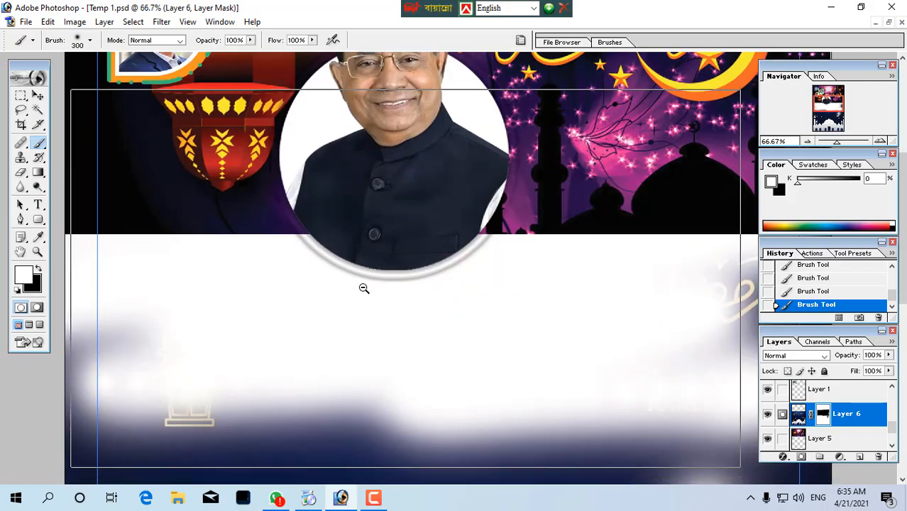
ctrl+alt+click(364, 287)
- Open the Karbala image unnamed.jpg from the ISLAMIC folder
key(ctrl+o)
scroll(443, 200, down, 10)
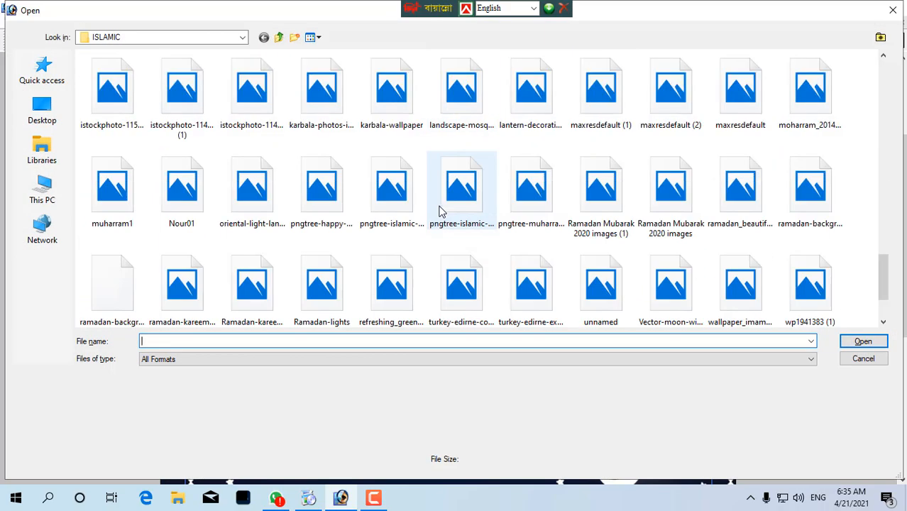
scroll(441, 202, up, 2)
scroll(440, 213, down, 2)
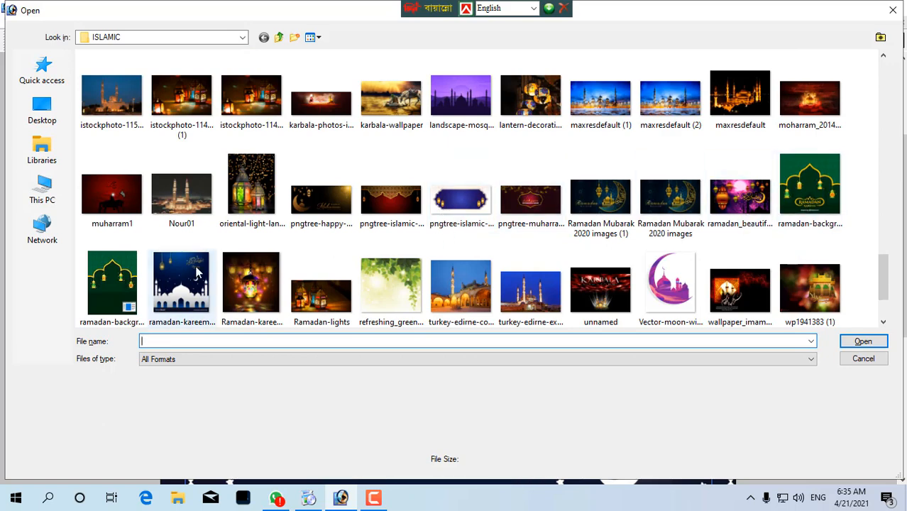
scroll(196, 271, down, 2)
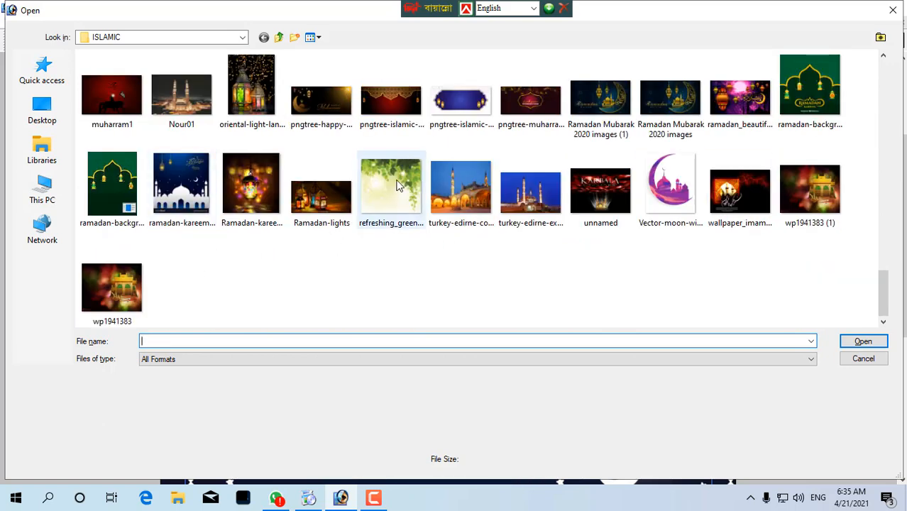
click(462, 188)
click(598, 194)
double_click(598, 194)
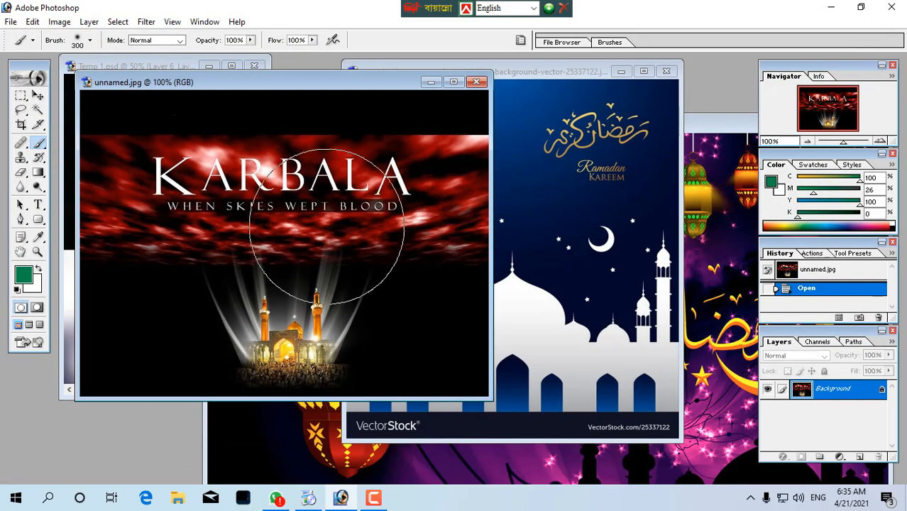
- Copy the whole Karbala image, close its file, and paste it into Temp 1.psd
key(ctrl+a)
key(ctrl+w)
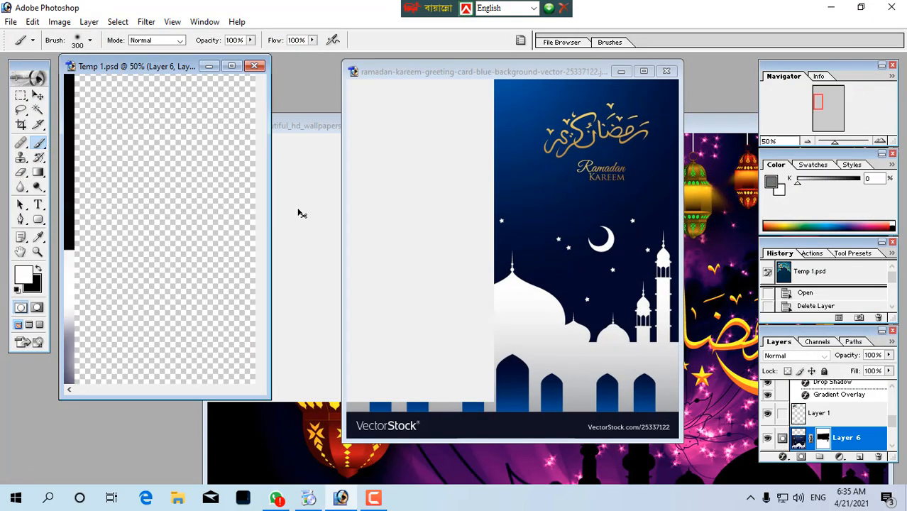
click(231, 65)
key(ctrl+v)
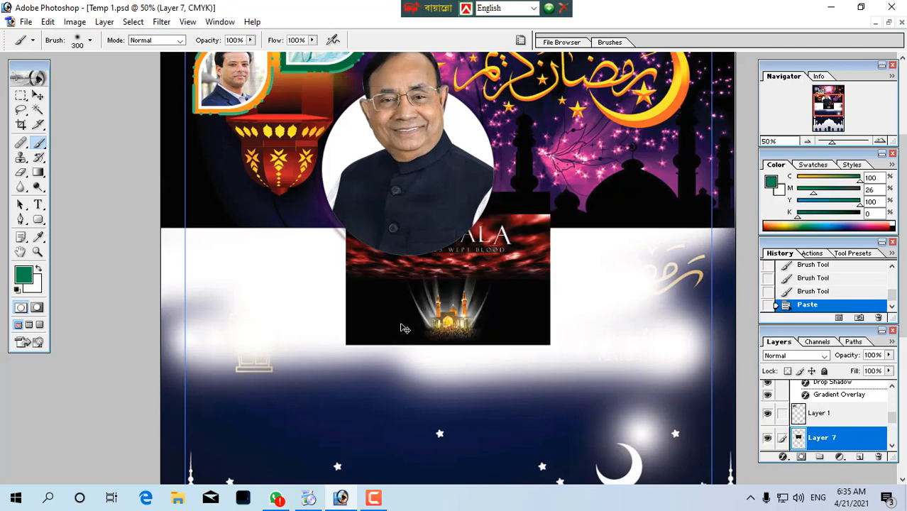
- Scale the Karbala image proportionally to 378.7% and centre it over the gap between the two backgrounds
key(ctrl+minus)
drag(472, 240, 351, 250)
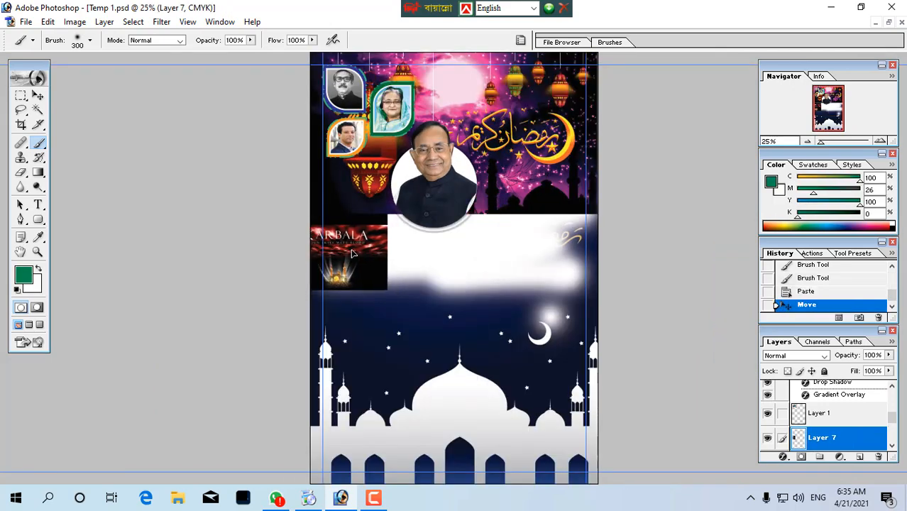
key(ctrl+t)
drag(387, 290, 696, 466)
drag(584, 364, 546, 244)
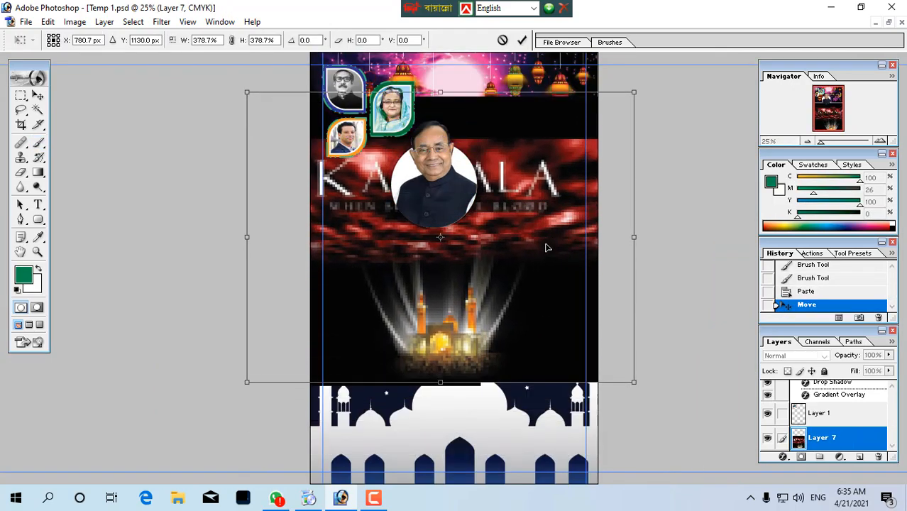
key(Return)
- Send the Karbala layer (Layer 7) to the back and reposition it so its lit shrine sits just below the circular portrait
key(b)
key(ctrl+shift+bracketleft)
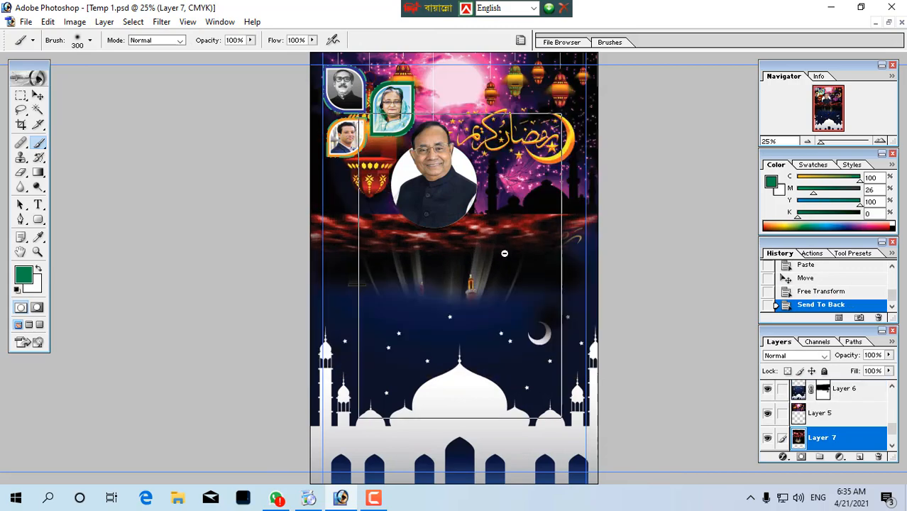
key(ctrl+minus)
drag(521, 217, 519, 214)
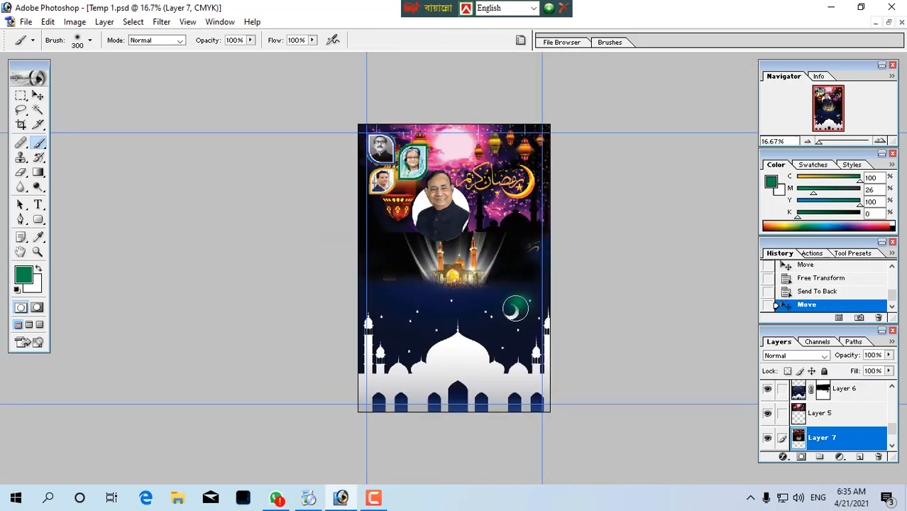
drag(508, 289, 534, 360)
drag(633, 231, 582, 416)
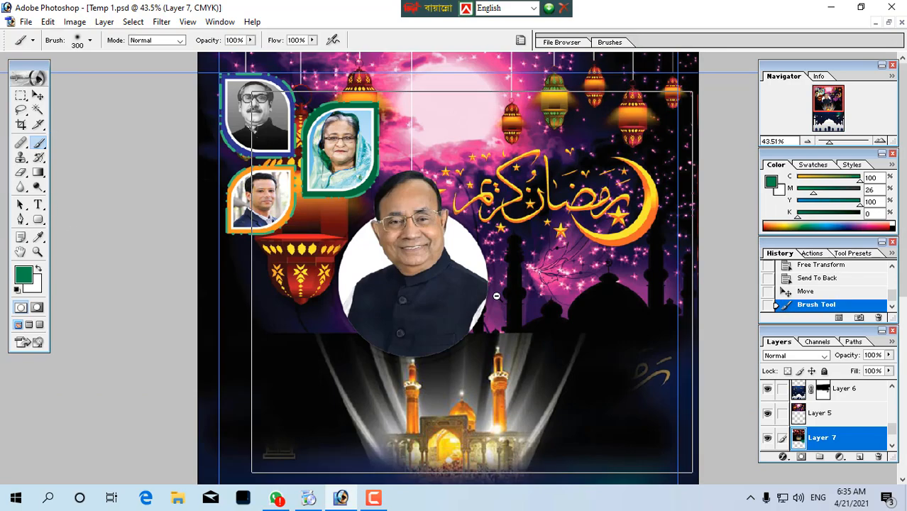
key(ctrl+minus)
ctrl+right_click(536, 233)
click(570, 240)
mouse_move(610, 259)
mouse_down()
mouse_move(423, 281)
mouse_move(284, 262)
mouse_up()
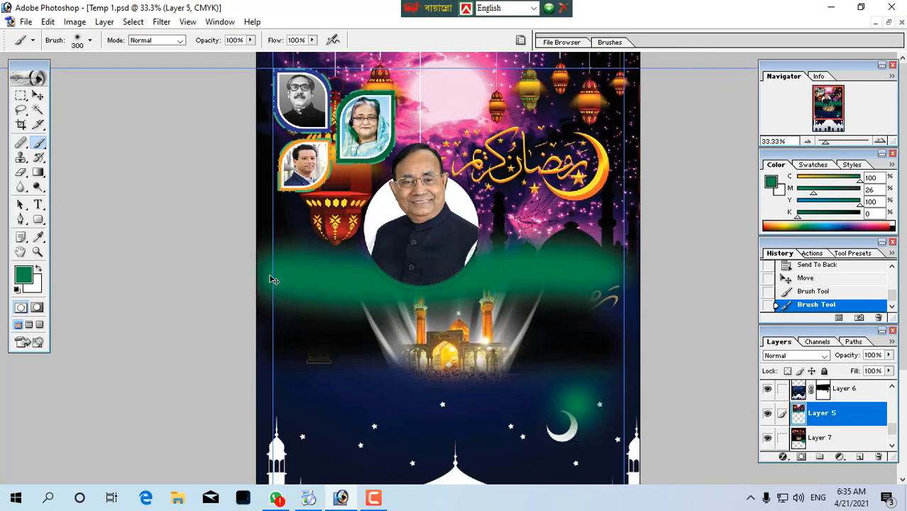
key(ctrl+z)
ctrl+right_click(536, 238)
mouse_move(612, 242)
mouse_down()
mouse_move(264, 252)
mouse_move(551, 264)
mouse_move(323, 271)
mouse_move(645, 246)
mouse_move(581, 268)
mouse_up()
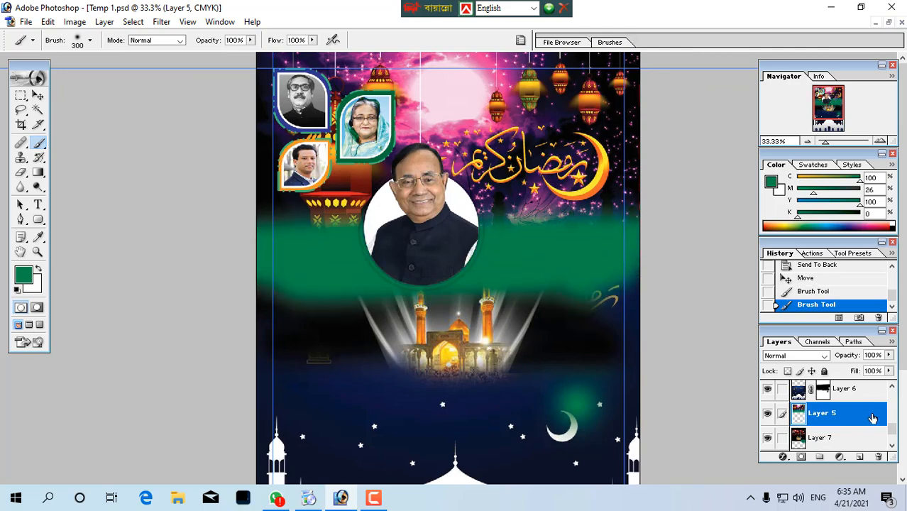
scroll(855, 421, down, 2)
scroll(856, 421, up, 4)
key(ctrl+z)
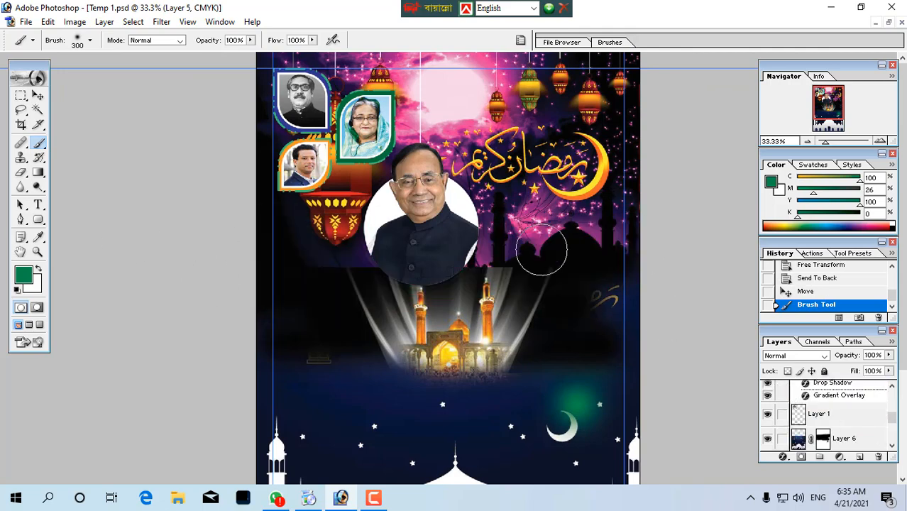
- Add a layer mask to the purple lantern background (Layer 5) and brush black along its lower edge to blend it into the Karbala image
ctrl+right_click(582, 197)
click(611, 204)
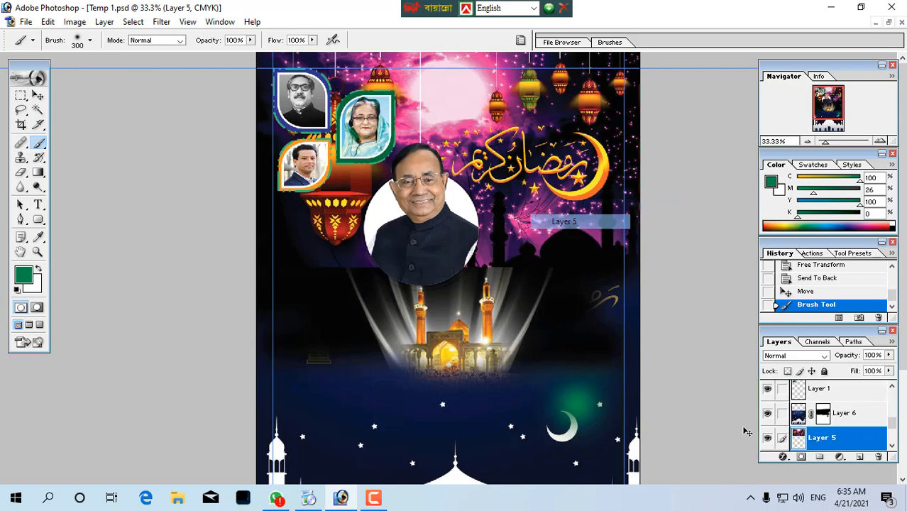
click(798, 457)
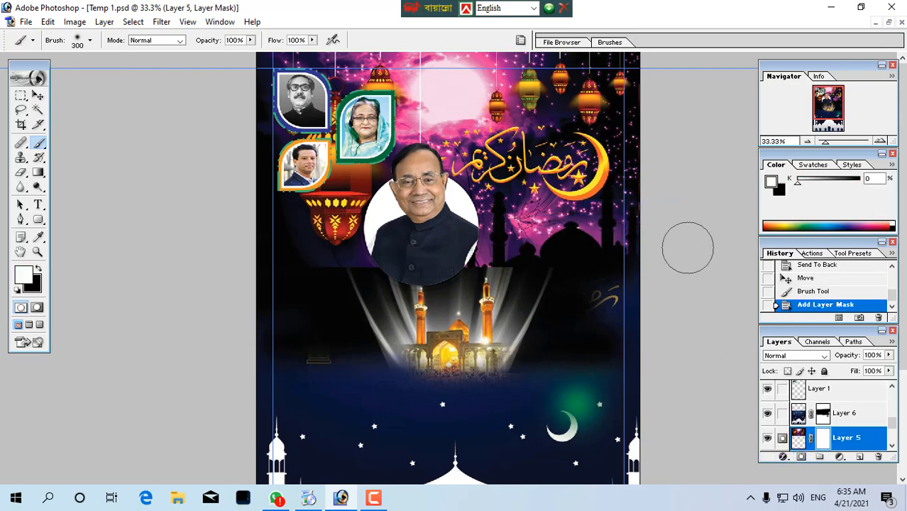
drag(497, 245, 591, 264)
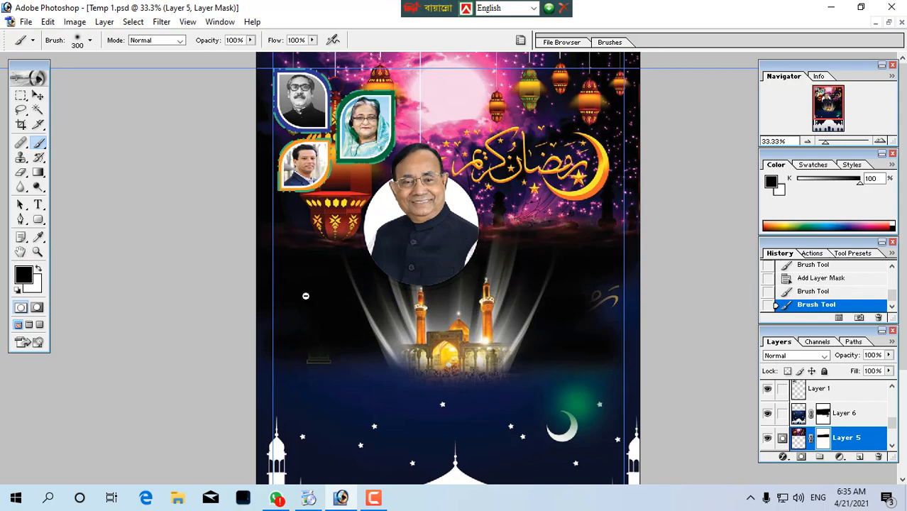
- Delete the white mosque background layer (Layer 6)
alt+click(306, 296)
alt+click(306, 296)
alt+click(306, 296)
drag(344, 222, 562, 399)
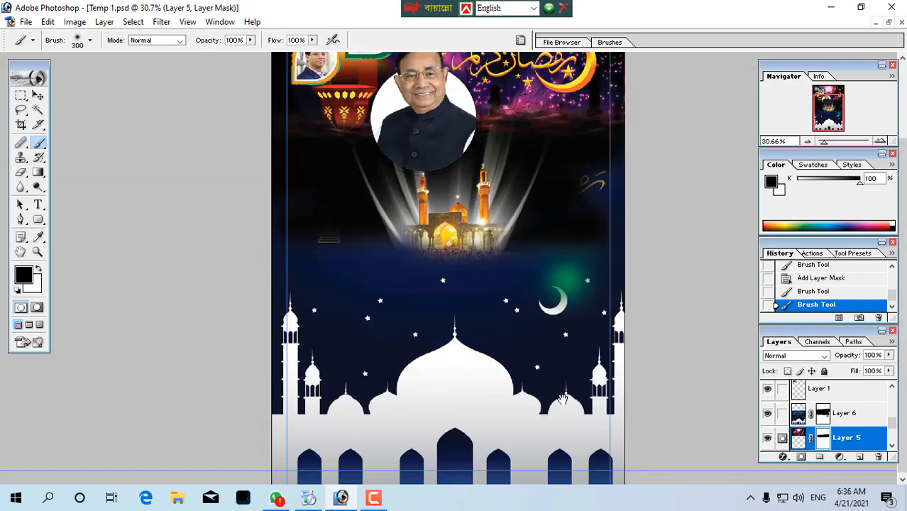
ctrl+right_click(466, 344)
click(482, 356)
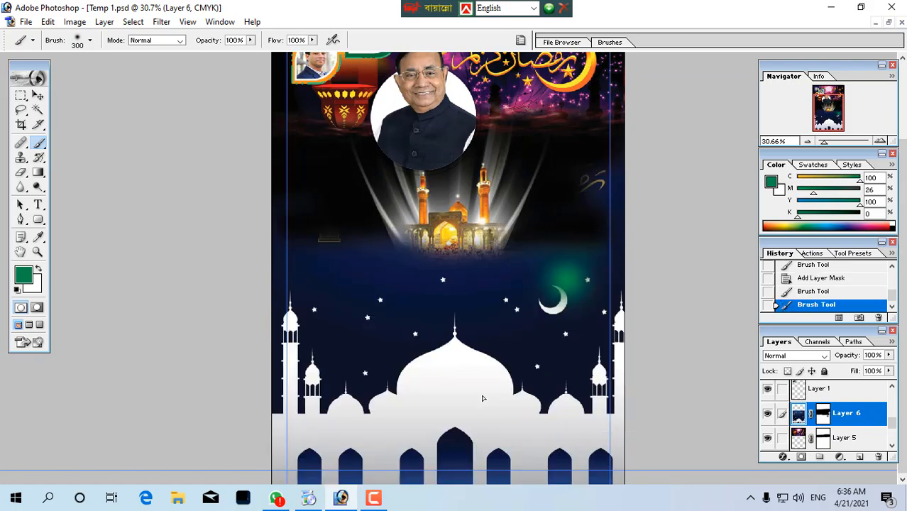
key(alt+l)
key(l)
key(l)
- Browse to USB Drive (M:) for another image to open and show its contents as large thumbnails
key(ctrl+o)
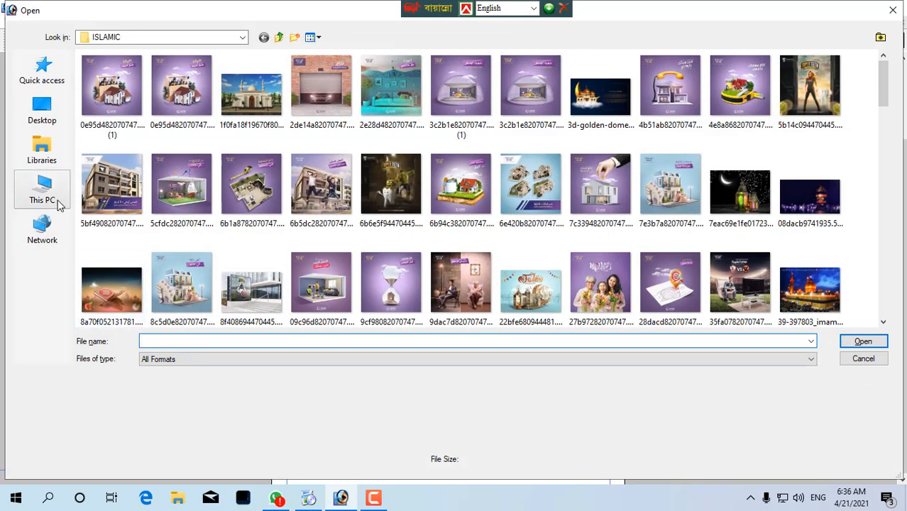
click(43, 193)
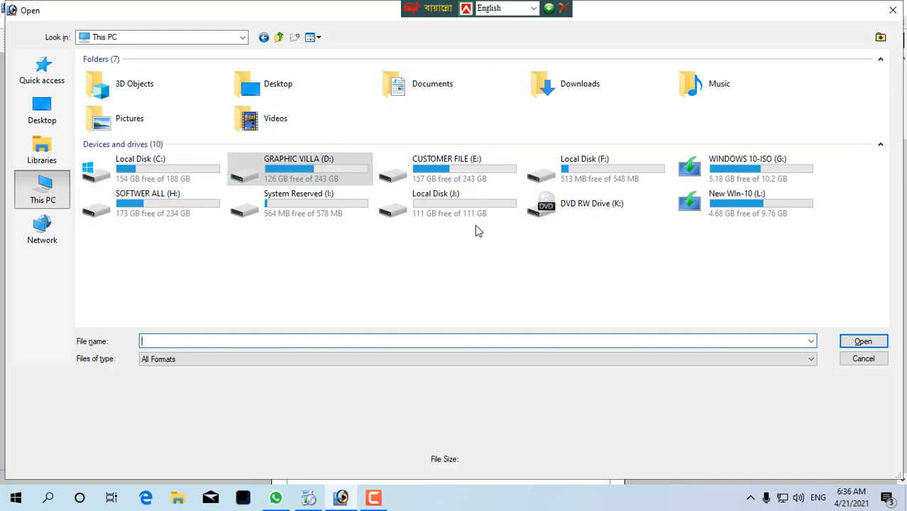
double_click(169, 238)
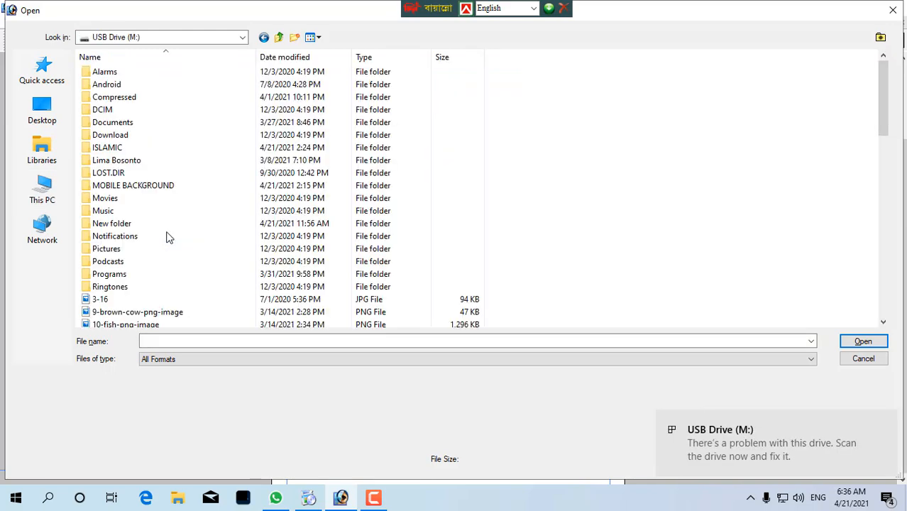
click(313, 37)
click(342, 71)
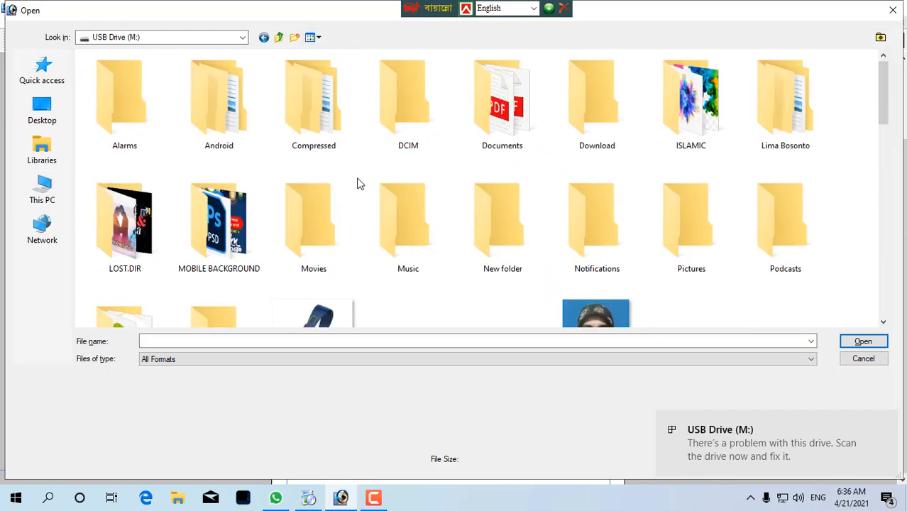
- Look through the images on the USB drive and open its MOBILE BACKGROUND folder
scroll(255, 212, down, 15)
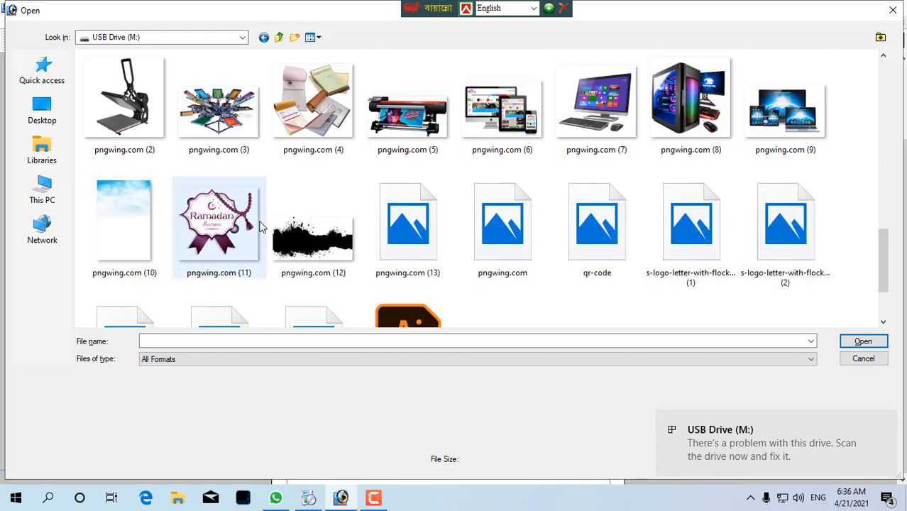
scroll(270, 216, down, 3)
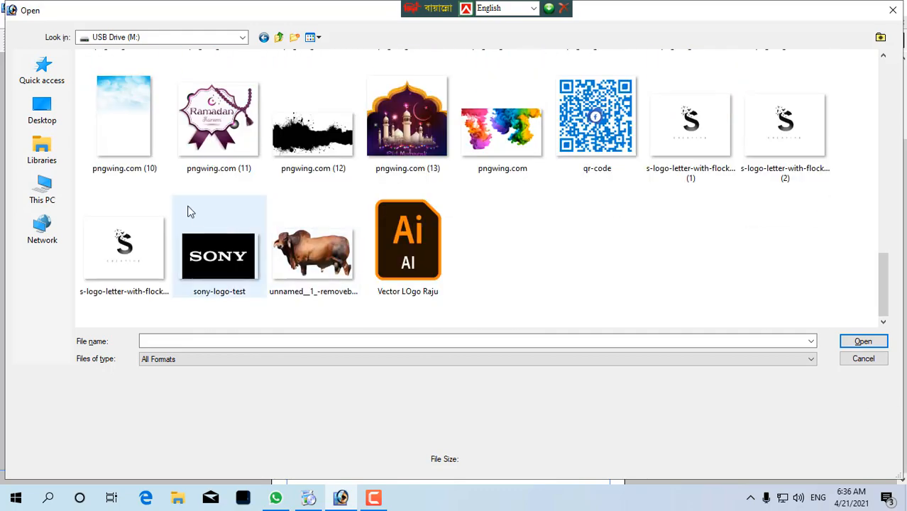
scroll(425, 202, up, 3)
scroll(427, 206, down, 3)
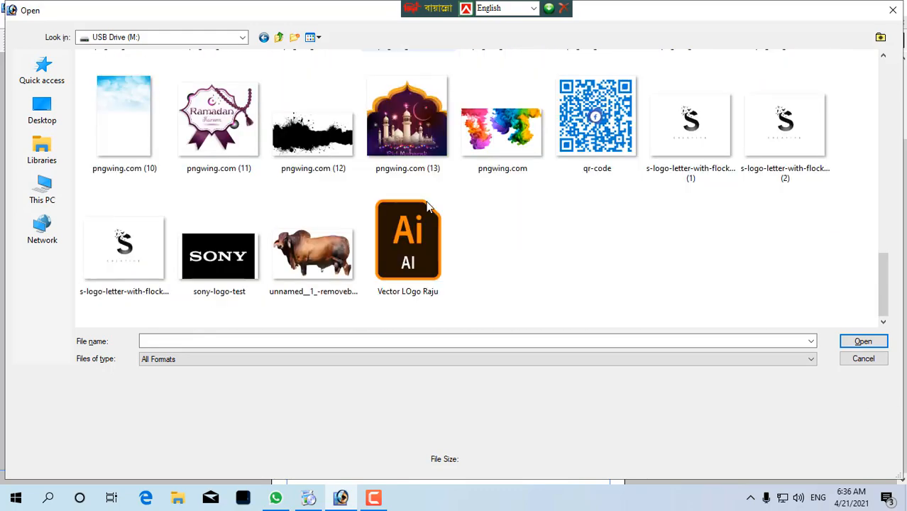
scroll(427, 205, up, 10)
scroll(312, 206, up, 10)
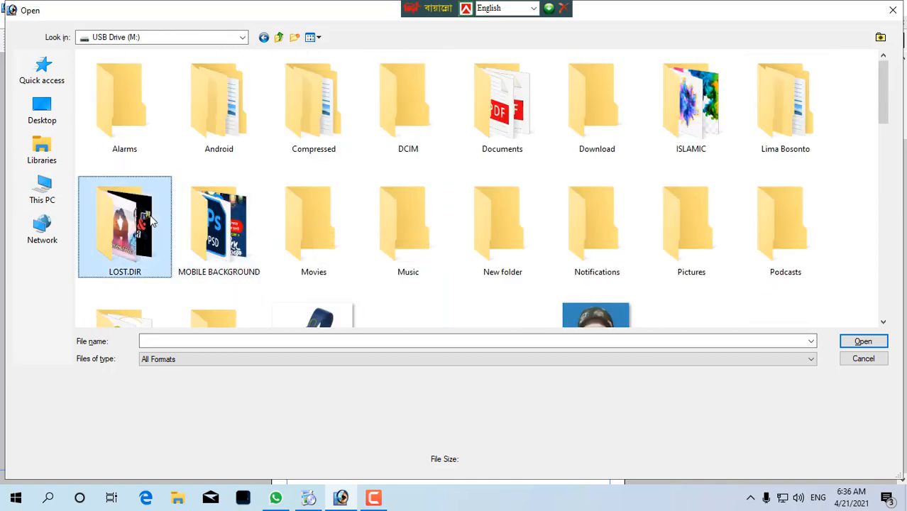
double_click(227, 220)
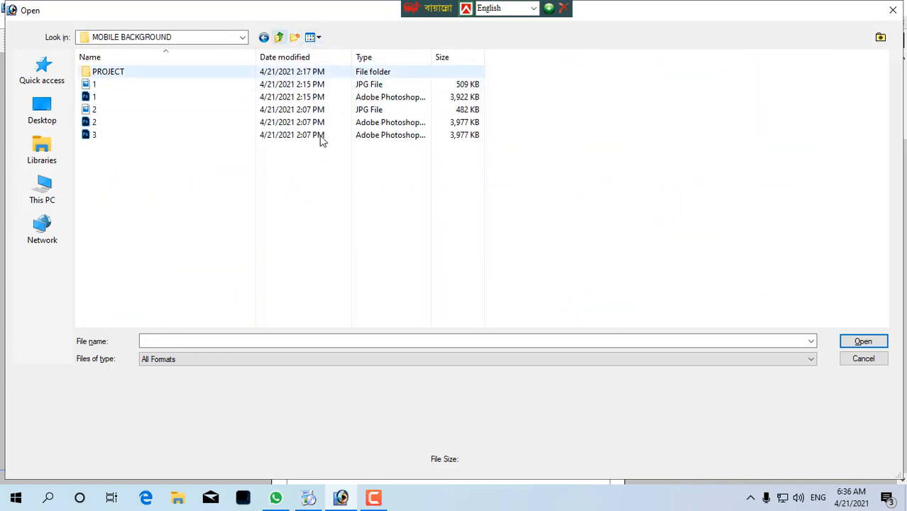
- Show the MOBILE BACKGROUND files as large thumbnails and open 1.psd, updating its text layers
click(313, 37)
click(347, 68)
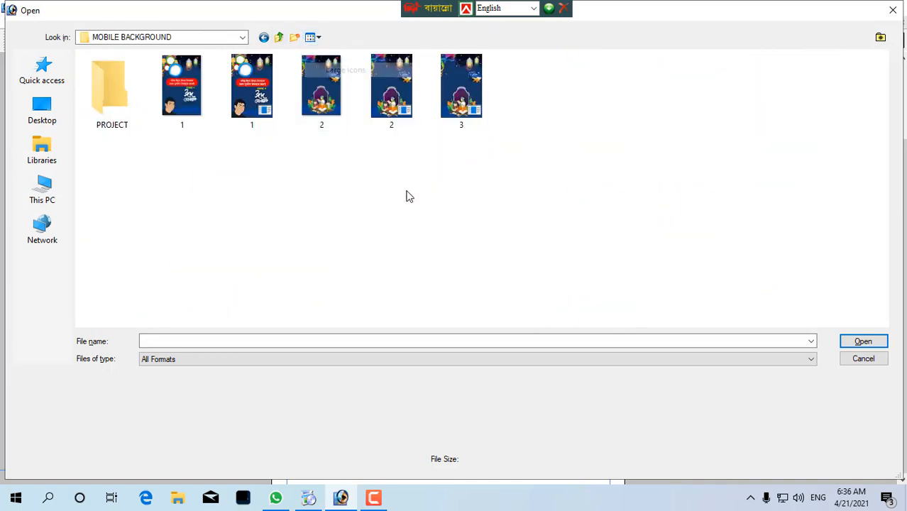
ctrl+scroll(419, 200, up, 3)
click(417, 186)
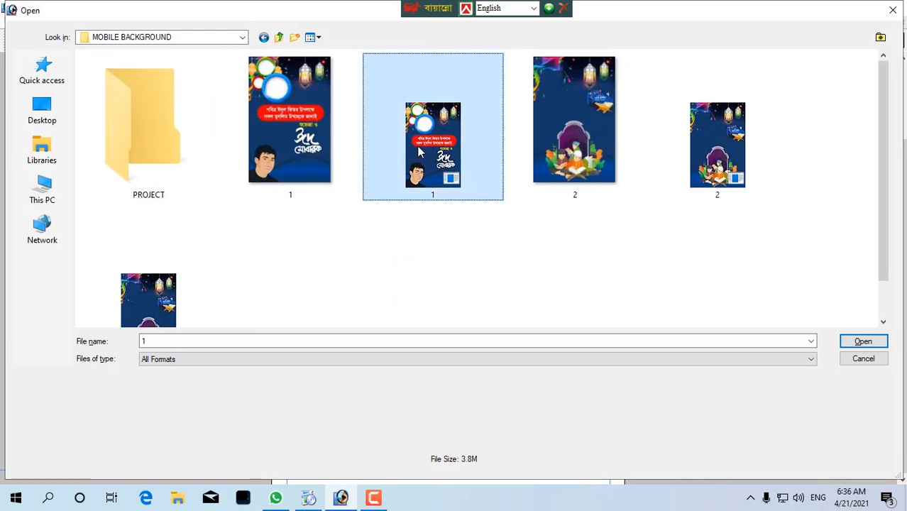
double_click(418, 151)
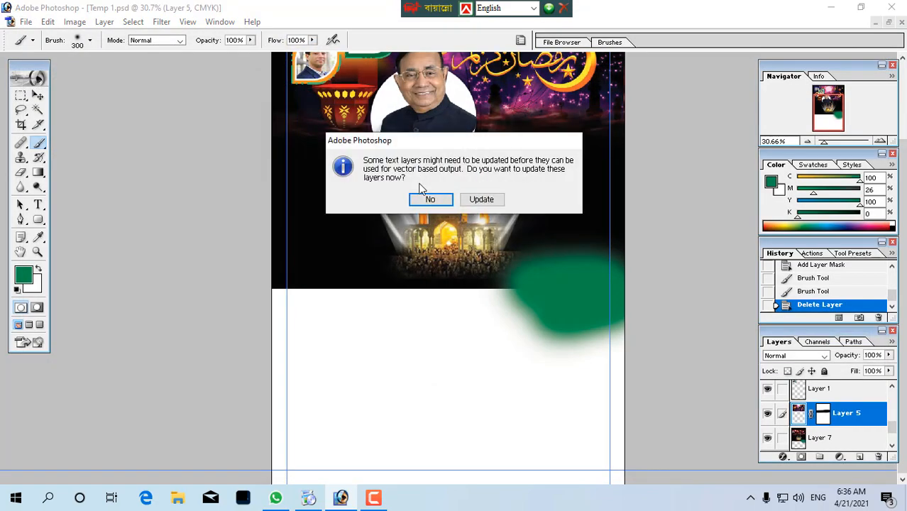
click(481, 200)
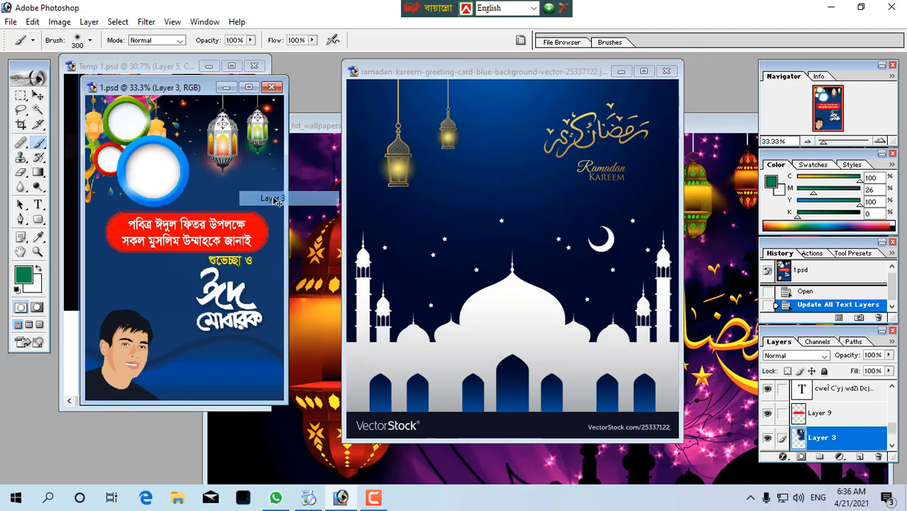
- Copy the linked blue background and lantern layers from 1.psd into Temp 1.psd
ctrl+right_click(162, 284)
click(182, 294)
ctrl+drag(182, 293, 429, 299)
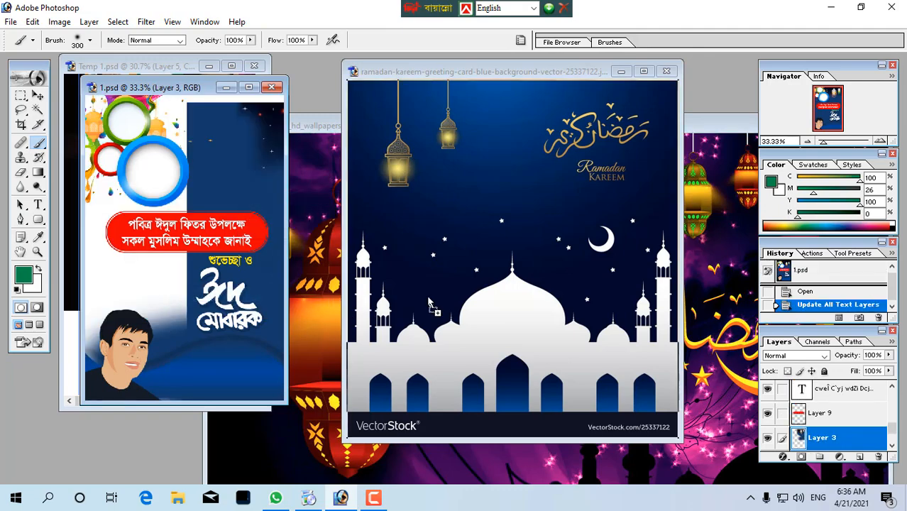
ctrl+drag(349, 345, 170, 224)
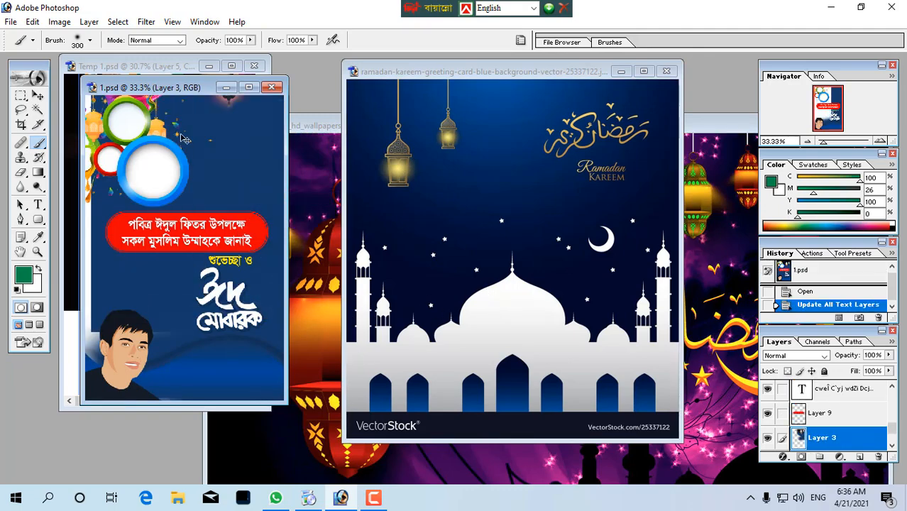
drag(181, 87, 553, 77)
click(160, 257)
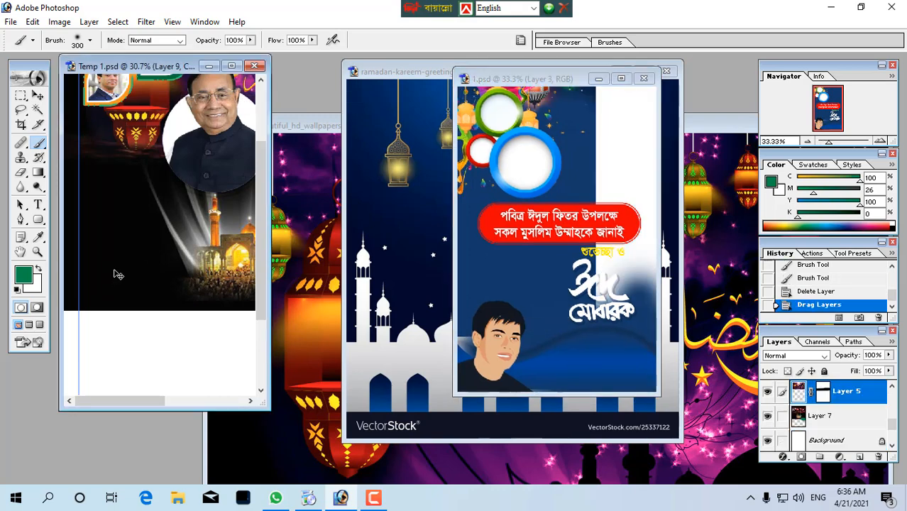
- Align the linked blue background layers with the poster's upper-left corner and scale them proportionally to 201.3% to cover the page
click(231, 65)
key(ctrl+minus)
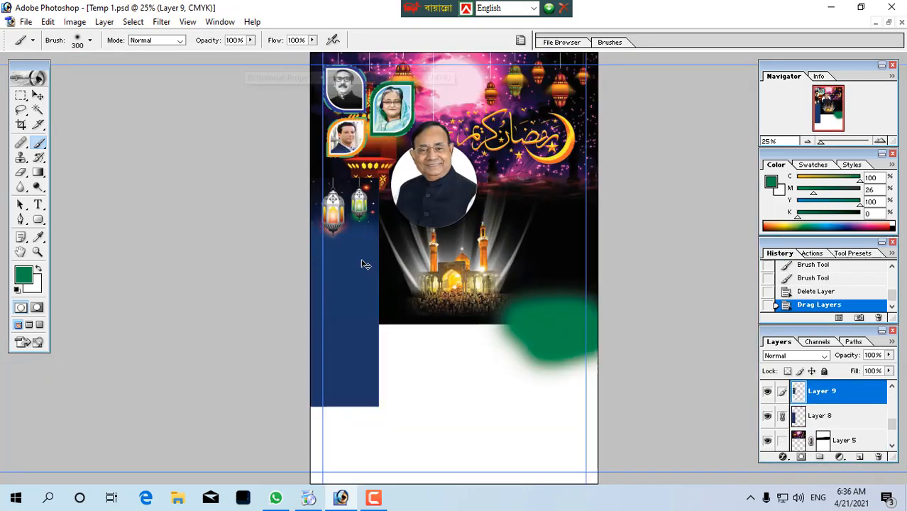
ctrl+drag(443, 262, 437, 210)
key(ctrl+minus)
key(ctrl+minus)
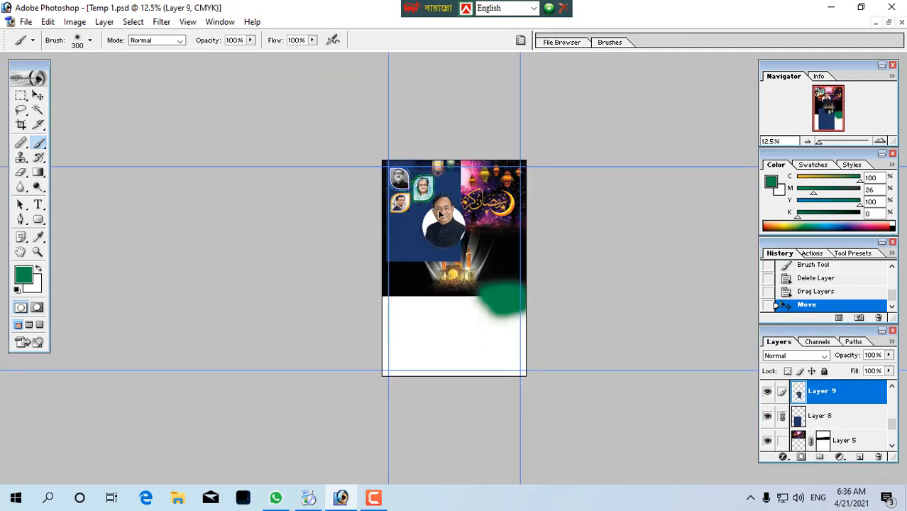
key(ctrl+t)
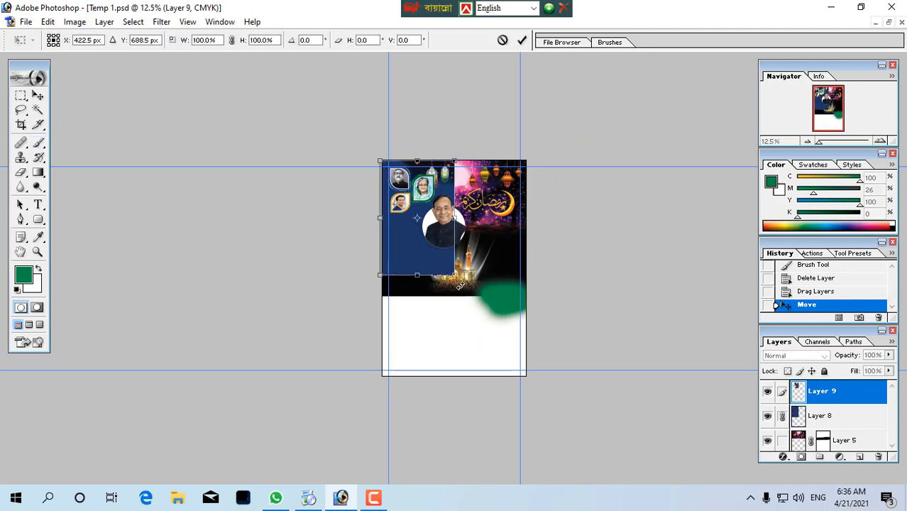
shift+drag(455, 273, 522, 398)
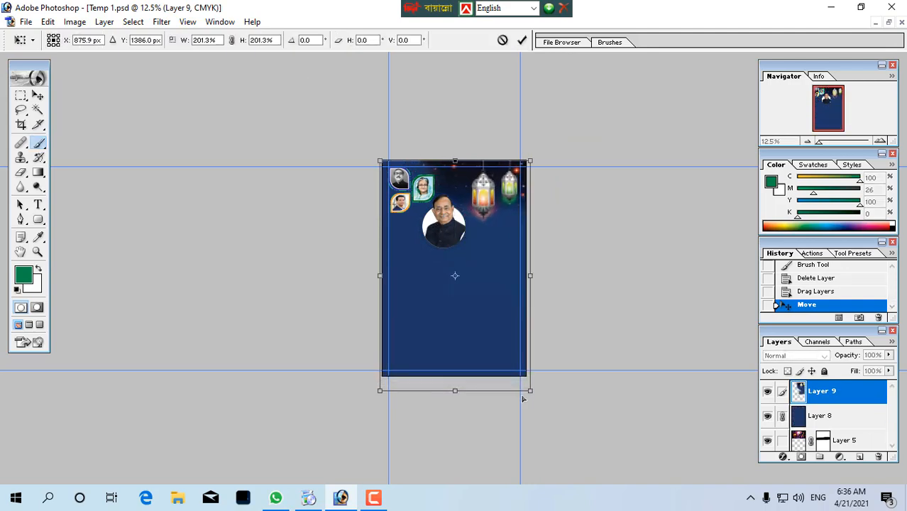
key(Return)
- Send the plain blue background layer (Layer 8) to the back of the layer stack
key(ctrl+shift+bracketleft)
key(ctrl+z)
ctrl+right_click(475, 315)
ctrl+click(501, 321)
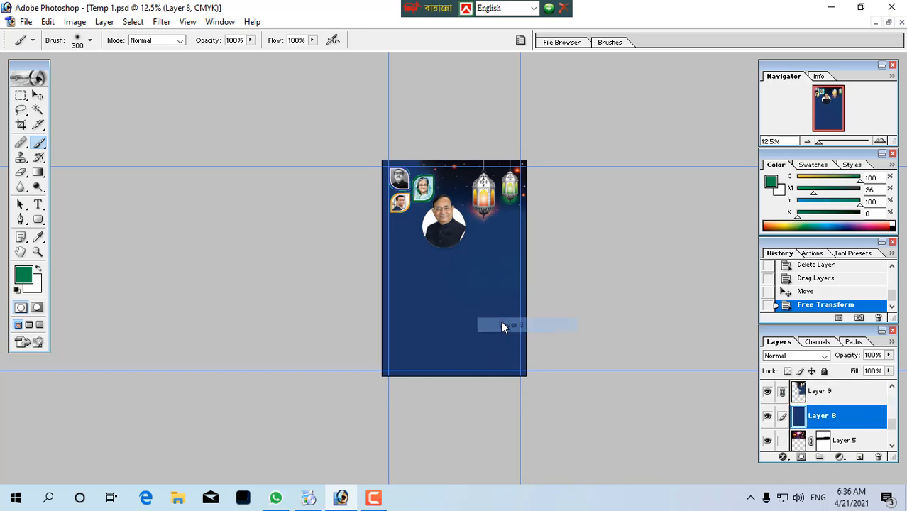
key(ctrl+shift+bracketleft)
- Delete the Karbala shrine layer (Layer 7) from the poster
ctrl+drag(279, 200, 825, 385)
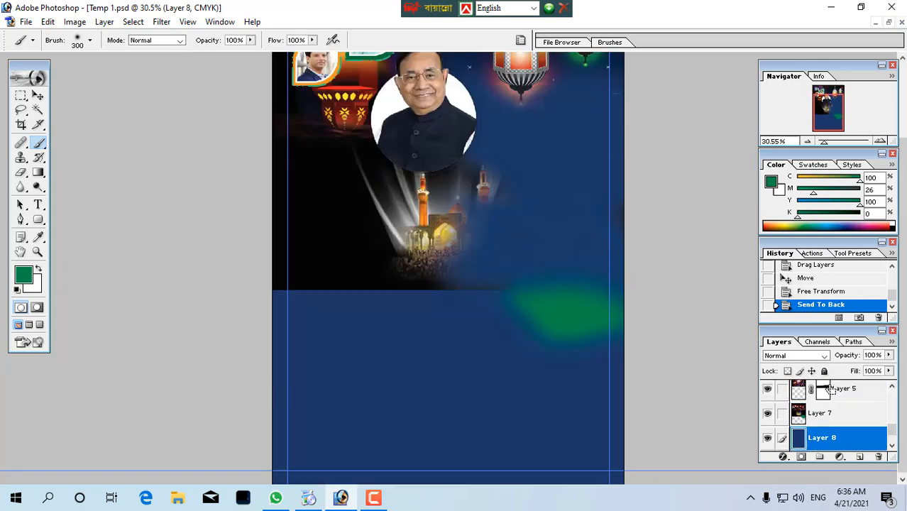
ctrl+right_click(398, 225)
click(426, 232)
key(alt+l)
key(l)
key(l)
- Hide the palettes and move the large circular portrait (Layer 4) down and to the left, beneath the three small portraits
key(Tab)
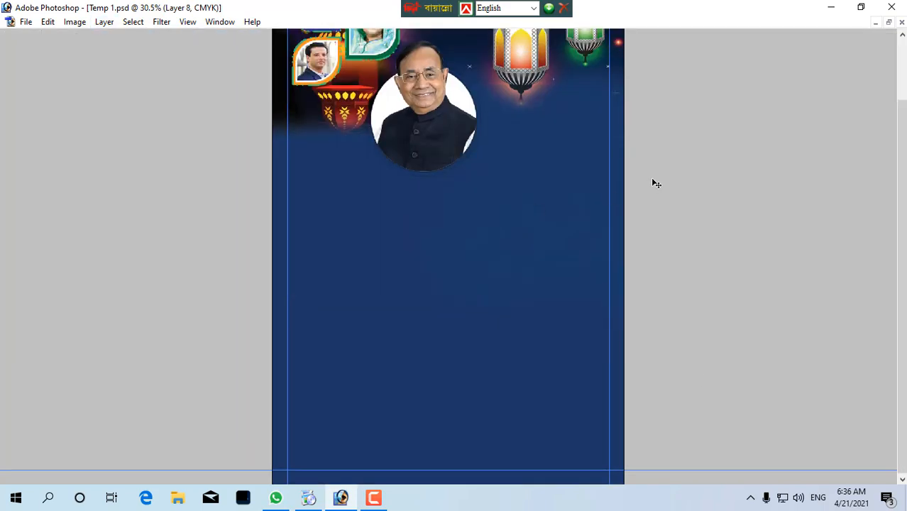
alt+click(503, 184)
alt+click(506, 196)
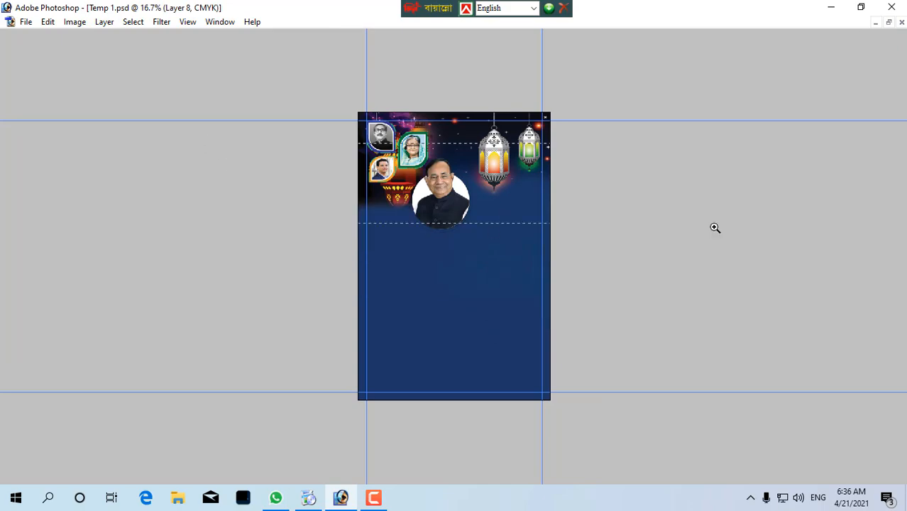
ctrl+drag(714, 227, 714, 227)
alt+click(480, 192)
alt+click(479, 193)
ctrl+right_click(430, 239)
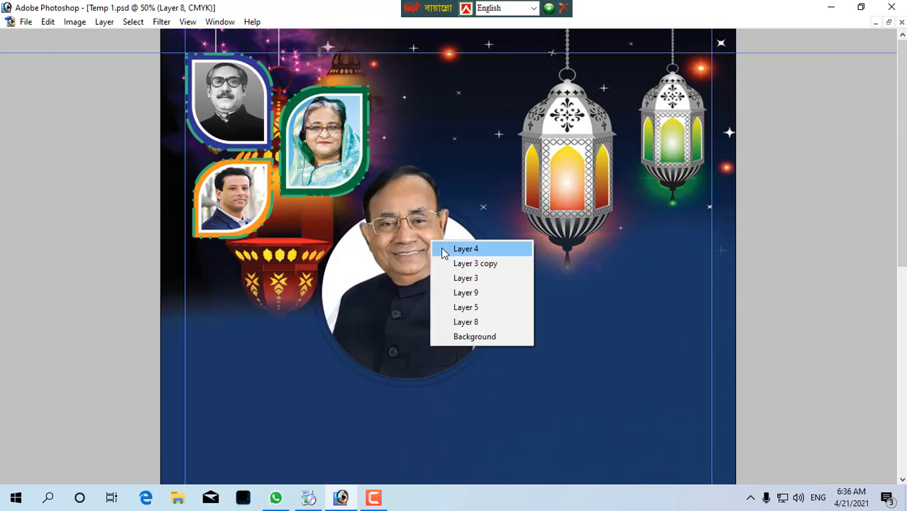
click(442, 248)
drag(428, 262, 364, 301)
alt+click(537, 259)
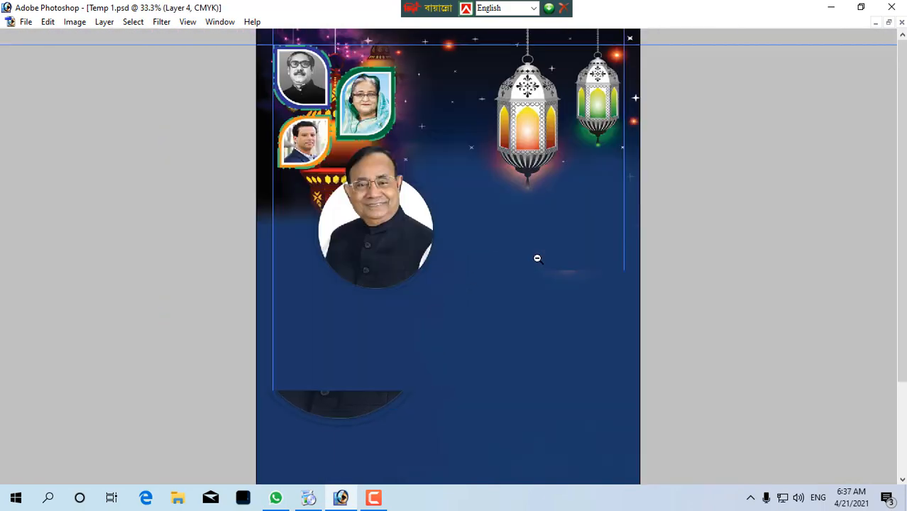
- Move the circular portrait to the right, nearer the poster's centre
alt+click(537, 259)
drag(429, 190, 455, 189)
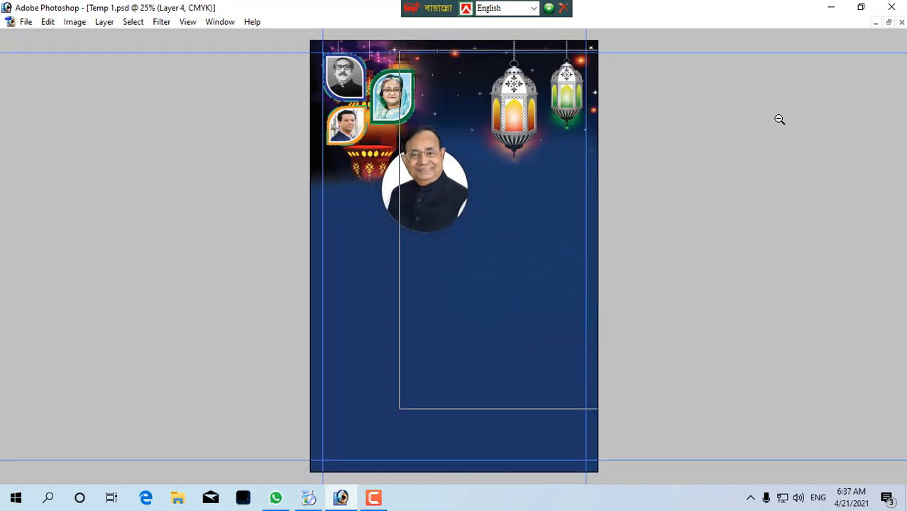
- Copy the white Eid Mubarak lettering (Layer 8) from 1.psd into the Temp 1.psd poster
alt+click(779, 119)
click(888, 22)
click(586, 264)
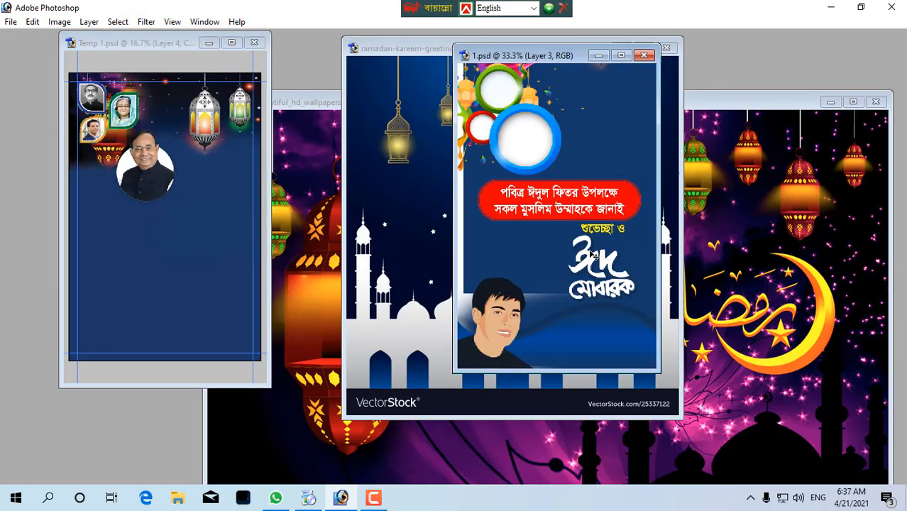
click(600, 262)
right_click(599, 261)
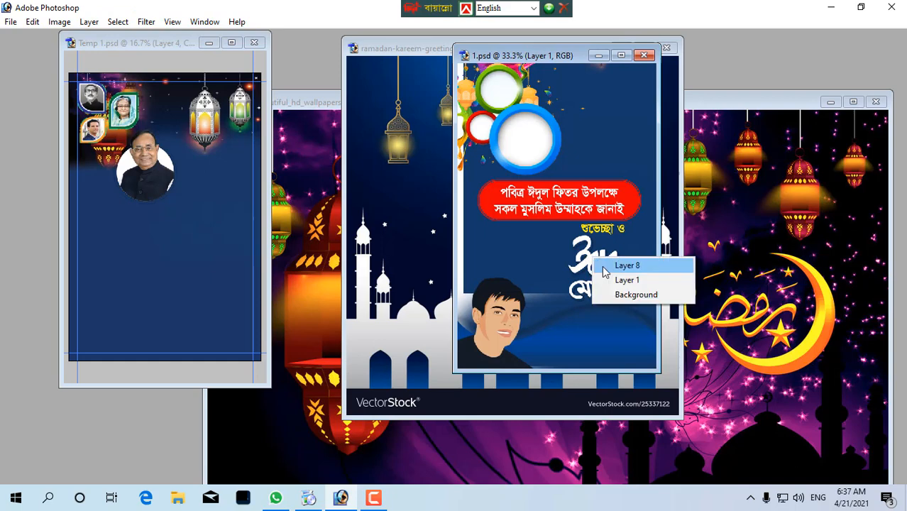
click(614, 263)
drag(553, 271, 196, 227)
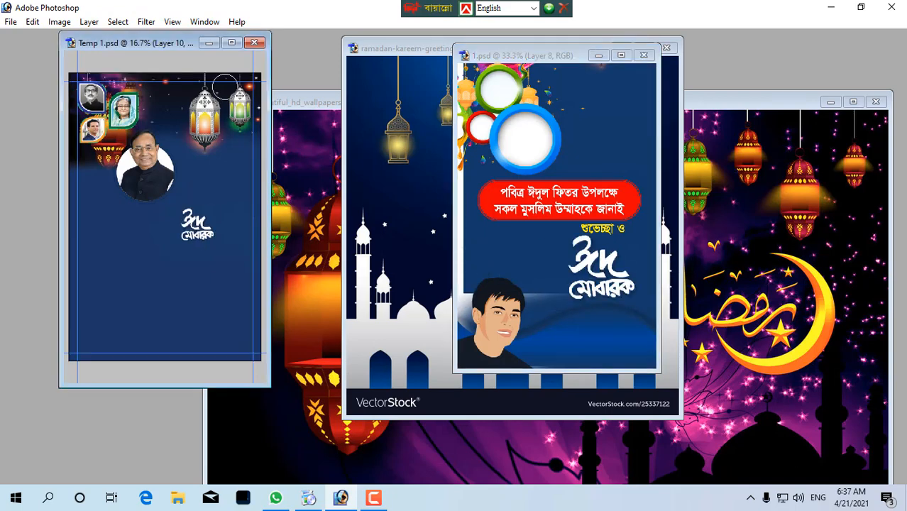
- Enlarge the Eid Mubarak lettering and move it to the right, below the circular portrait
click(238, 44)
drag(464, 278, 395, 332)
key(Return)
drag(311, 148, 571, 351)
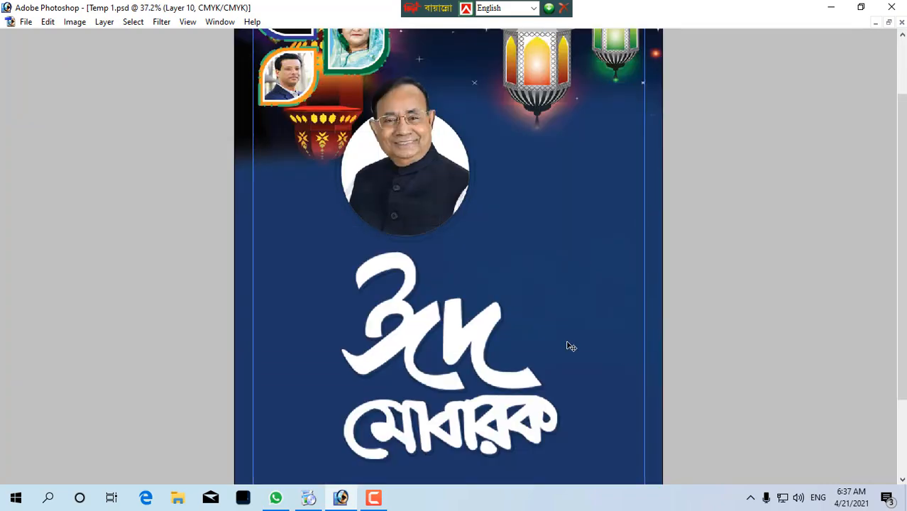
drag(473, 325, 532, 345)
ctrl+alt+click(554, 335)
alt+click(554, 336)
- Copy the blue wave shape (Layer 5) from 1.psd into the Temp 1.psd poster
click(895, 22)
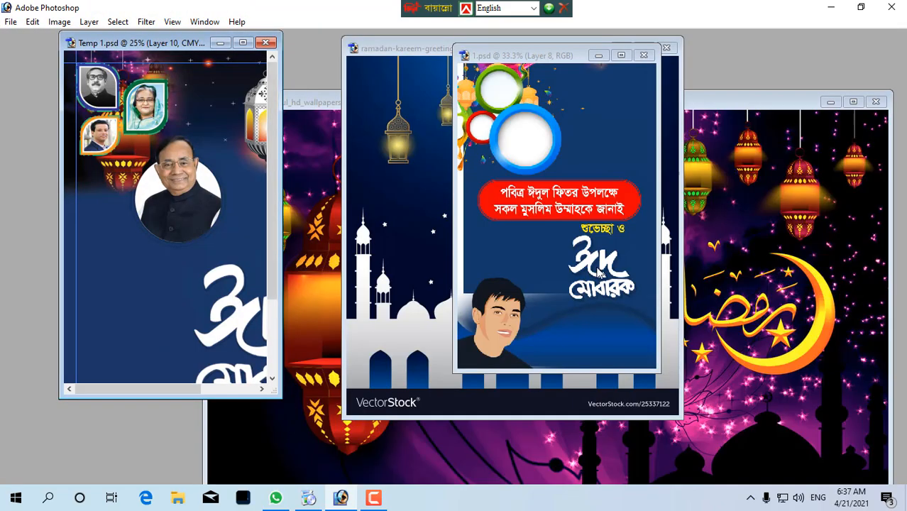
click(576, 308)
right_click(576, 313)
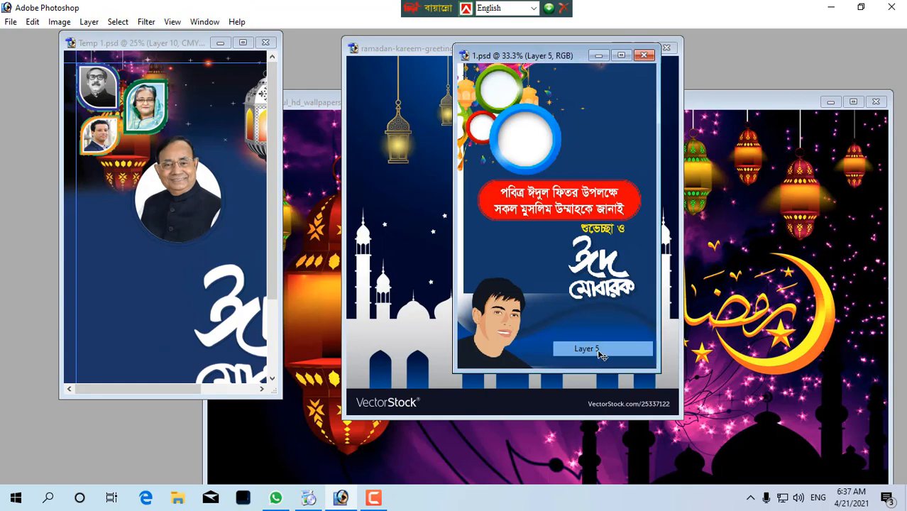
drag(583, 336, 220, 286)
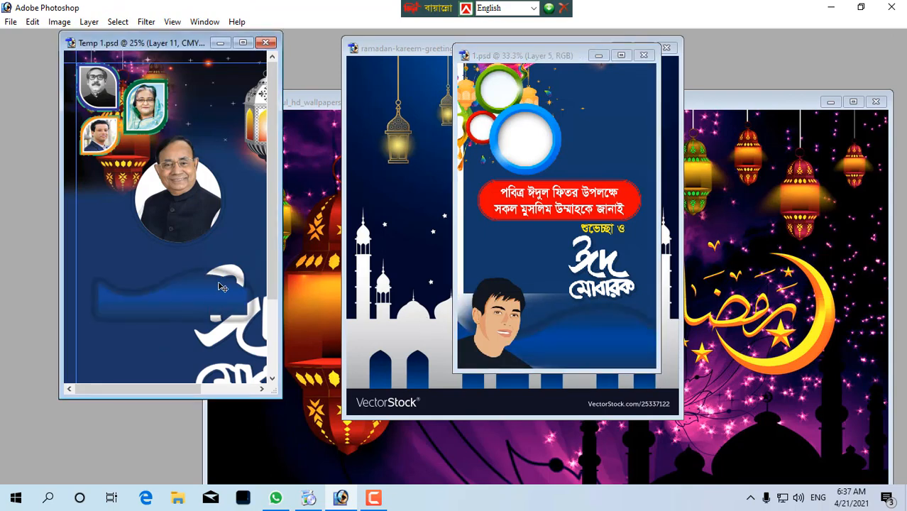
- Move the blue wave to the poster's bottom edge and enlarge it to span the full page width
click(243, 42)
drag(385, 245, 375, 451)
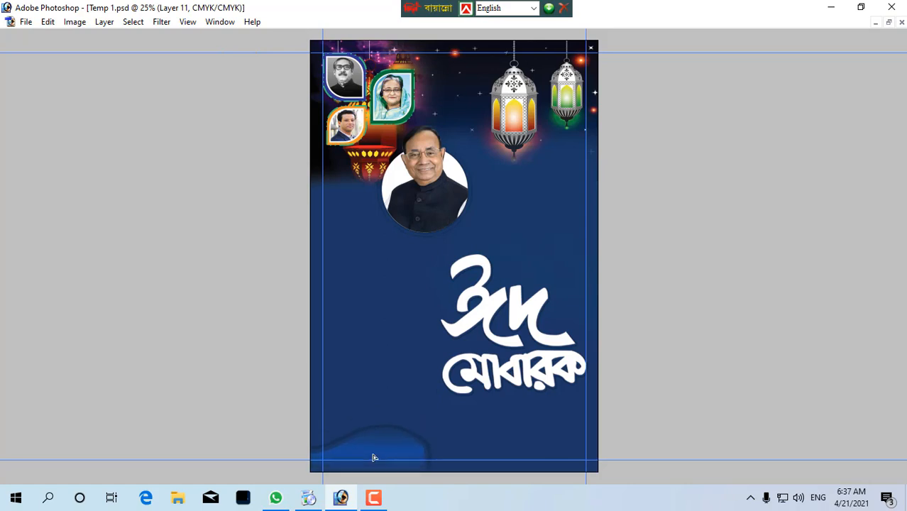
drag(442, 430, 615, 381)
drag(566, 419, 560, 446)
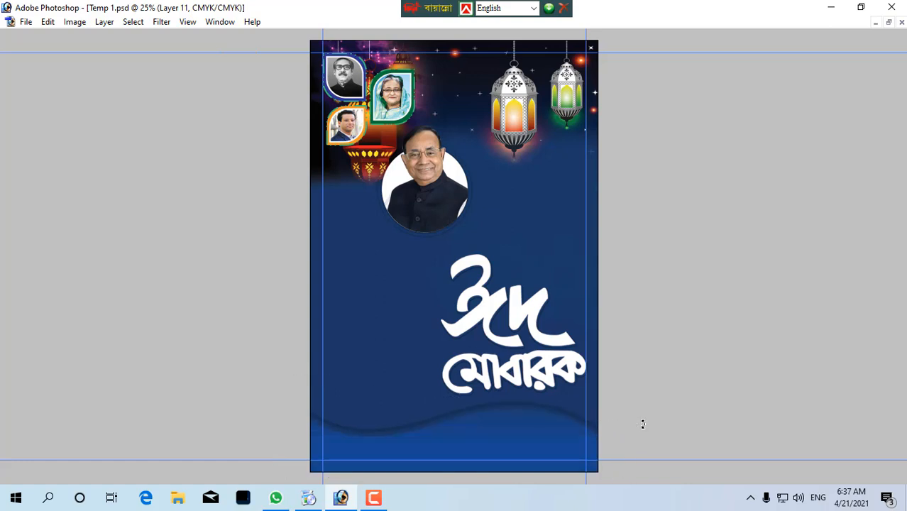
- Move the Eid Mubarak lettering slightly upward, clear of the blue wave
drag(351, 360, 738, 479)
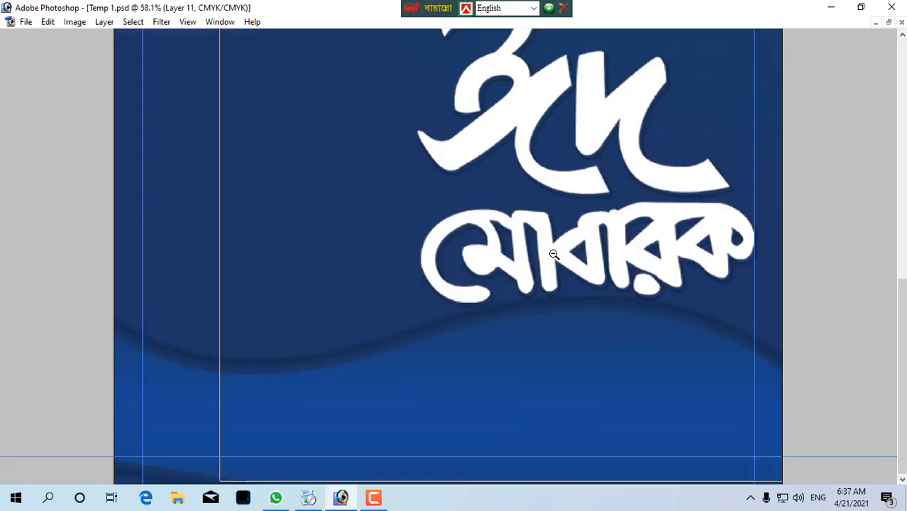
key(ctrl+minus)
alt+click(504, 195)
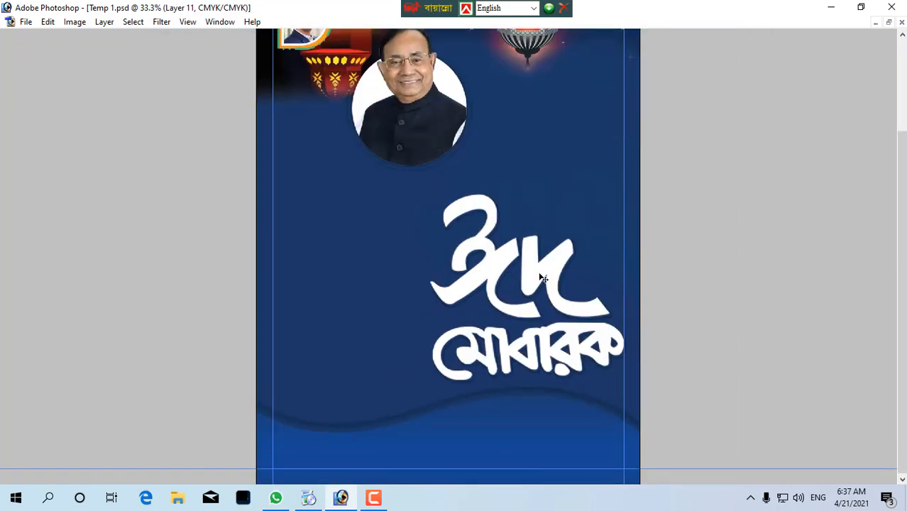
drag(543, 278, 547, 260)
alt+click(530, 224)
alt+click(530, 222)
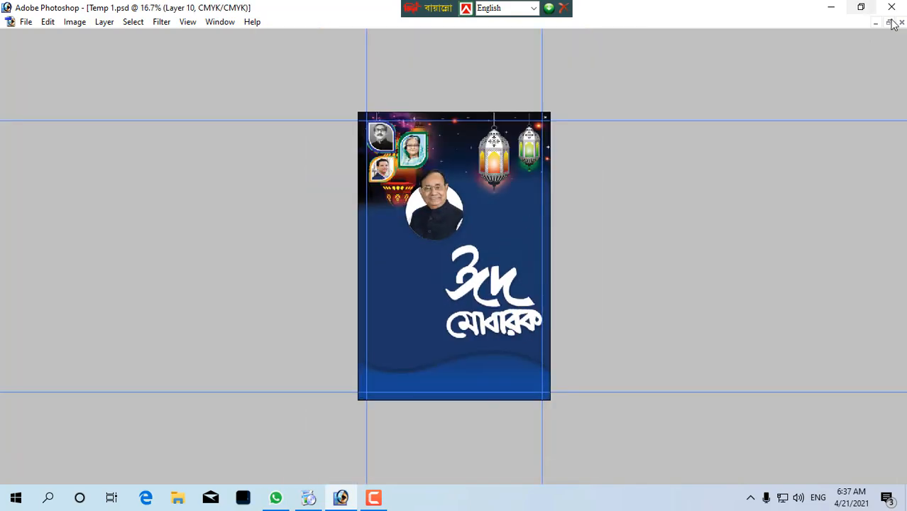
- Copy the green, red and blue ring frames (Layer 4) from 1.psd into the Temp 1.psd poster
click(889, 26)
click(534, 148)
right_click(534, 148)
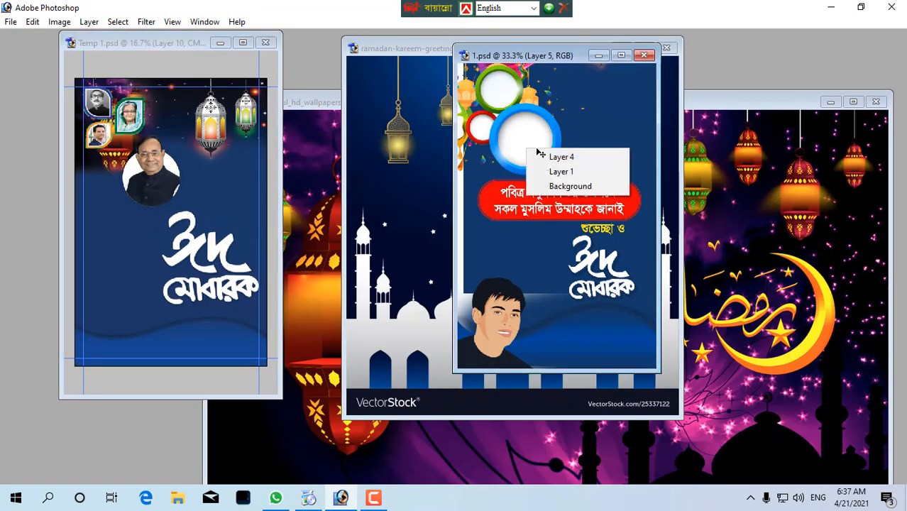
click(559, 154)
drag(539, 193, 133, 237)
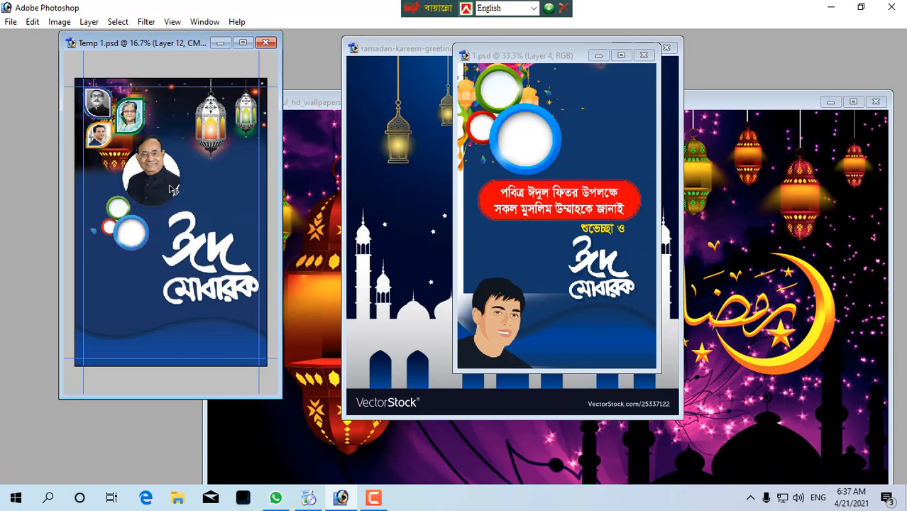
- Enlarge the coloured ring frames and position them over the poster's left half, beside the Eid Mubarak lettering
click(244, 42)
drag(217, 136, 654, 339)
right_click(344, 298)
click(362, 305)
drag(360, 293, 317, 247)
drag(389, 320, 522, 435)
drag(375, 303, 380, 278)
key(Return)
ctrl+alt+click(384, 293)
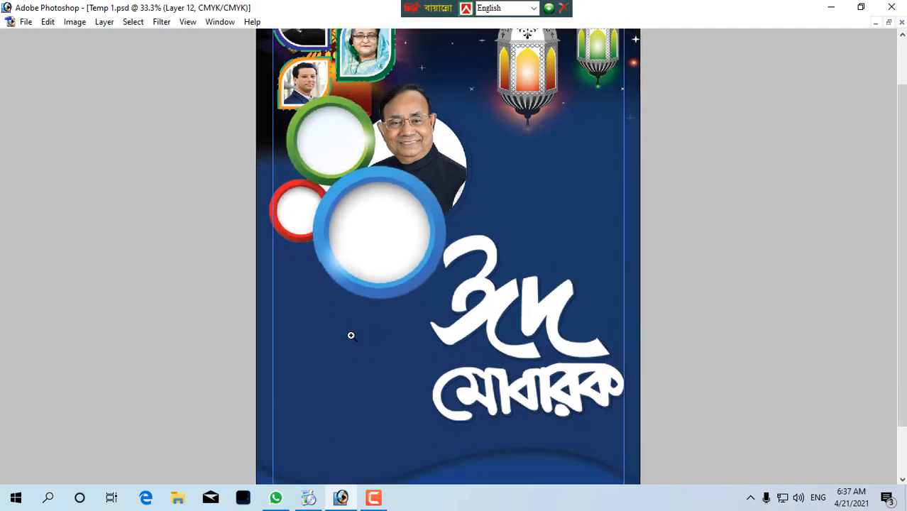
- Move the ring frames upward so they overlap the three small portraits
drag(368, 235, 367, 142)
drag(399, 134, 418, 306)
ctrl+alt+click(500, 157)
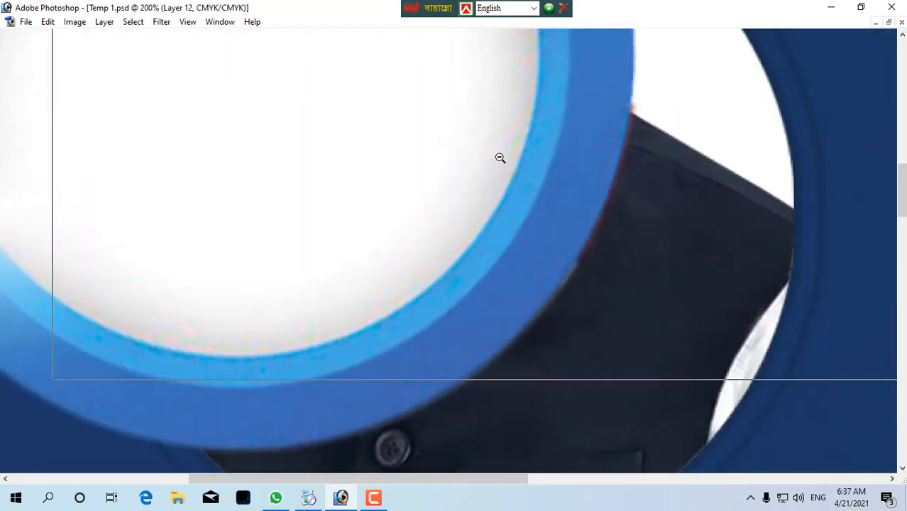
ctrl+alt+click(500, 158)
ctrl+alt+click(455, 277)
ctrl+alt+click(442, 300)
- Move the circular portrait and its backing circle (Layer 3 copy) to the right, clear of the blue ring
ctrl+right_click(441, 299)
click(457, 307)
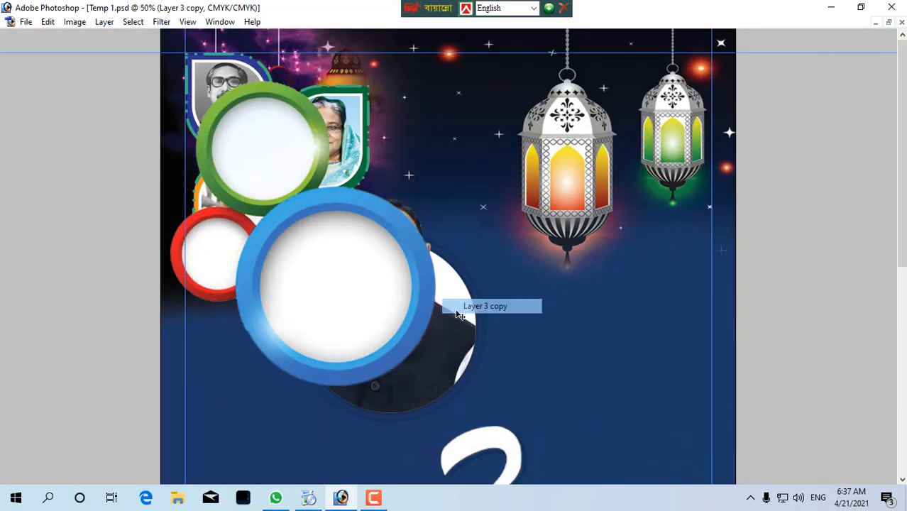
drag(458, 315, 576, 291)
- Separate the white backing circle (Layer 3 copy) from the portrait by moving it down and to the left
ctrl+right_click(539, 266)
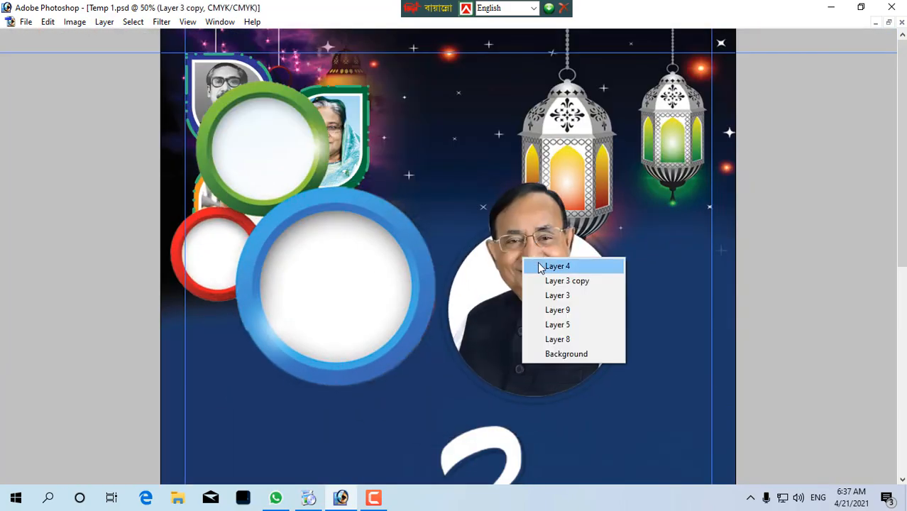
click(539, 266)
drag(539, 266, 442, 367)
key(ctrl+bracketright)
key(ctrl+bracketleft)
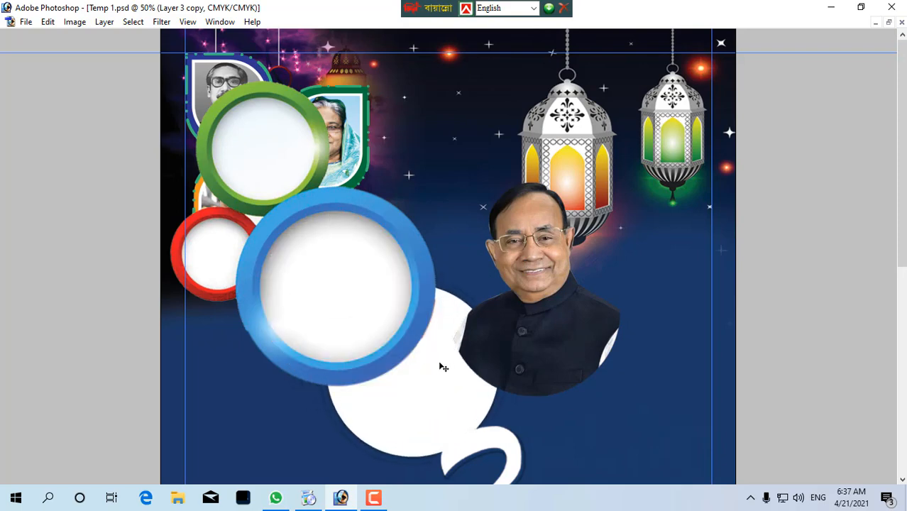
- Try bringing the gradient circle (Layer 3) forward in front of the white circle and the blue ring
right_click(438, 368)
click(441, 371)
key(Delete)
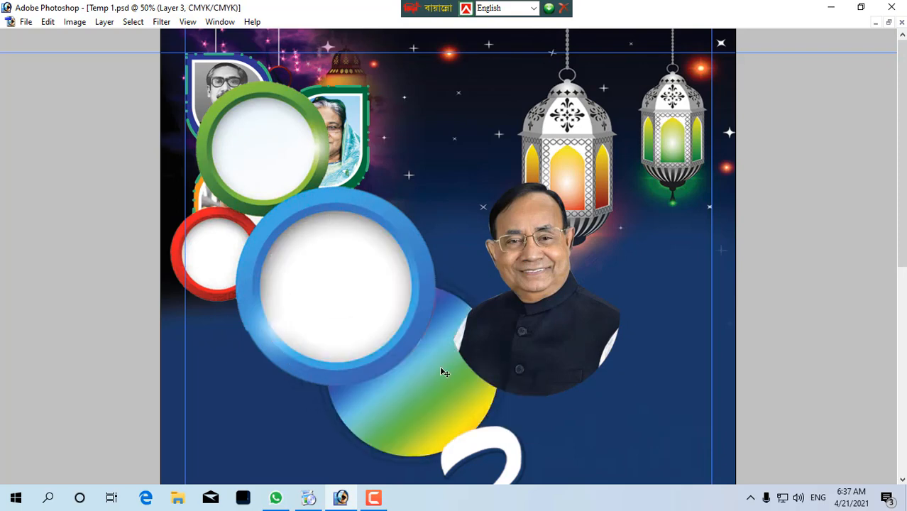
drag(441, 368, 378, 310)
key(ctrl+z)
key(ctrl+bracketright)
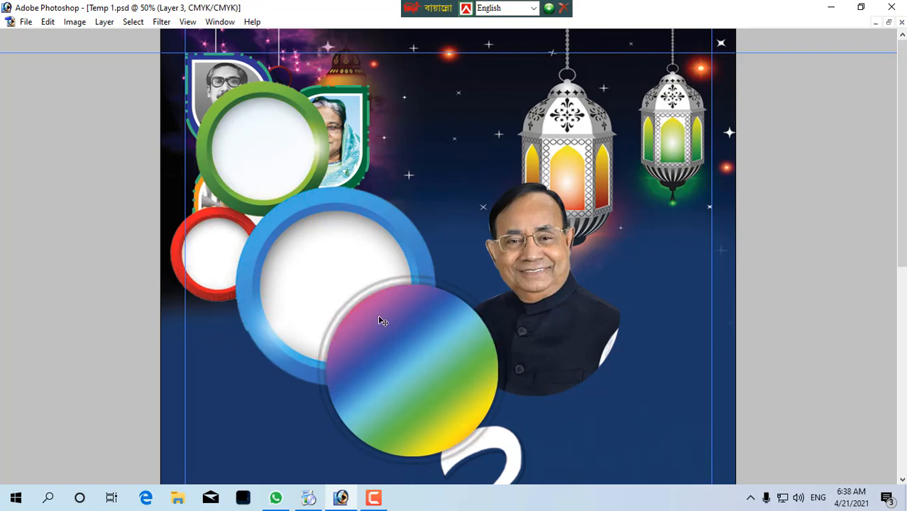
key(ctrl+alt+z)
key(ctrl+alt+z)
- Move the white circle into the blue ring and send the ring frames (Layer 12) behind it and the small portraits
drag(429, 366, 390, 297)
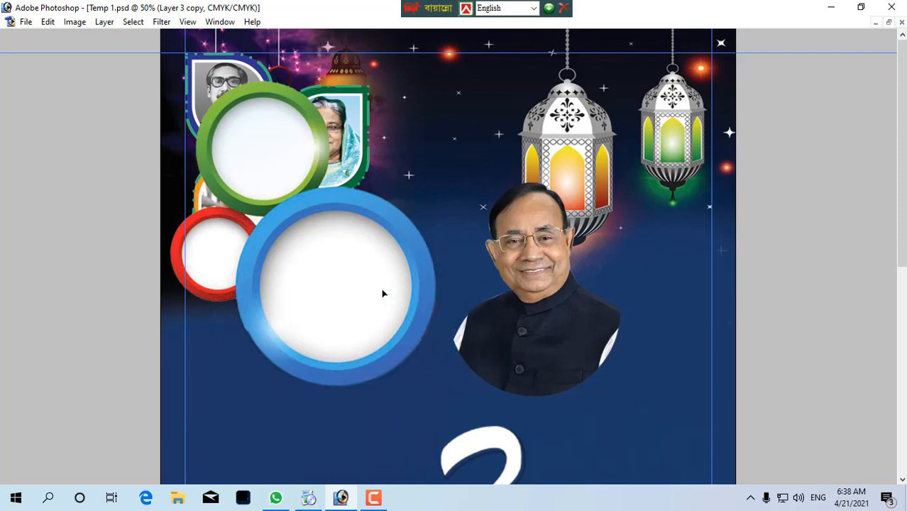
right_click(361, 285)
click(371, 293)
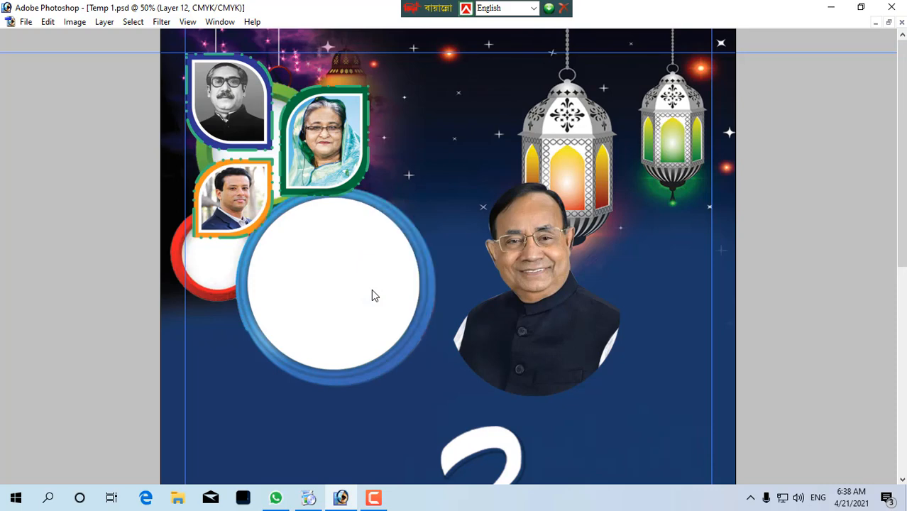
- Nudge the white circle (Layer 3 copy) so it sits centred inside the blue ring
drag(196, 254, 651, 418)
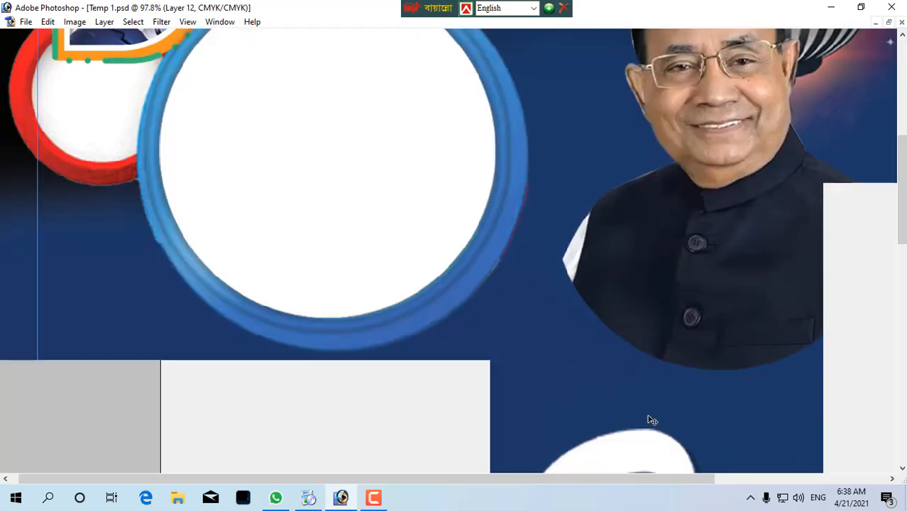
right_click(409, 193)
click(428, 203)
mouse_move(424, 205)
mouse_down()
mouse_move(446, 242)
mouse_move(408, 304)
mouse_move(413, 192)
mouse_move(425, 200)
mouse_up()
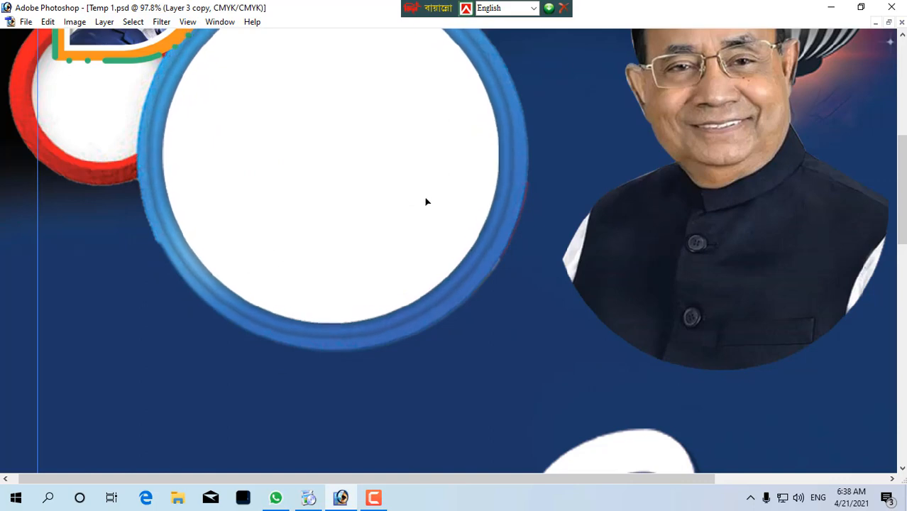
scroll(440, 212, down, 2)
- Try moving the white circle (Layer 3 copy) away from the gradient circle, and undo the shift of the linked background
right_click(360, 239)
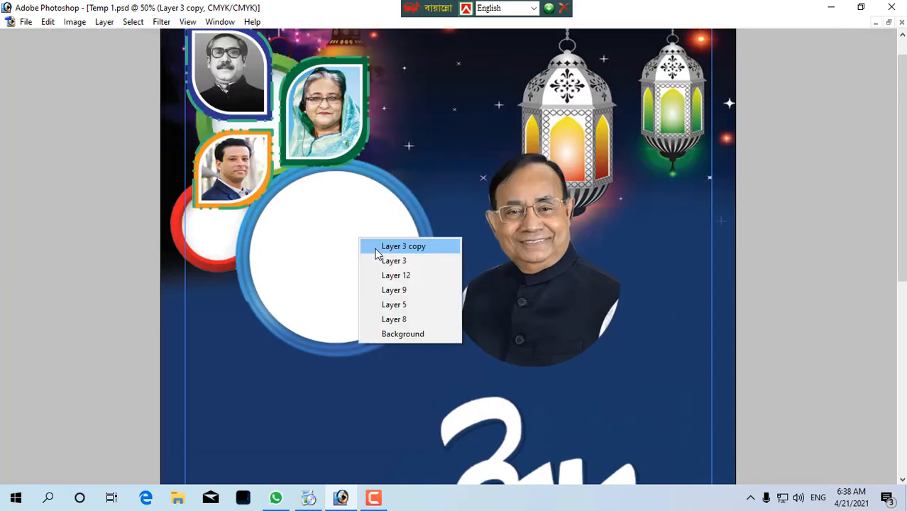
click(376, 250)
drag(372, 253, 393, 245)
right_click(361, 230)
click(408, 257)
right_click(364, 225)
click(417, 275)
drag(395, 288, 396, 332)
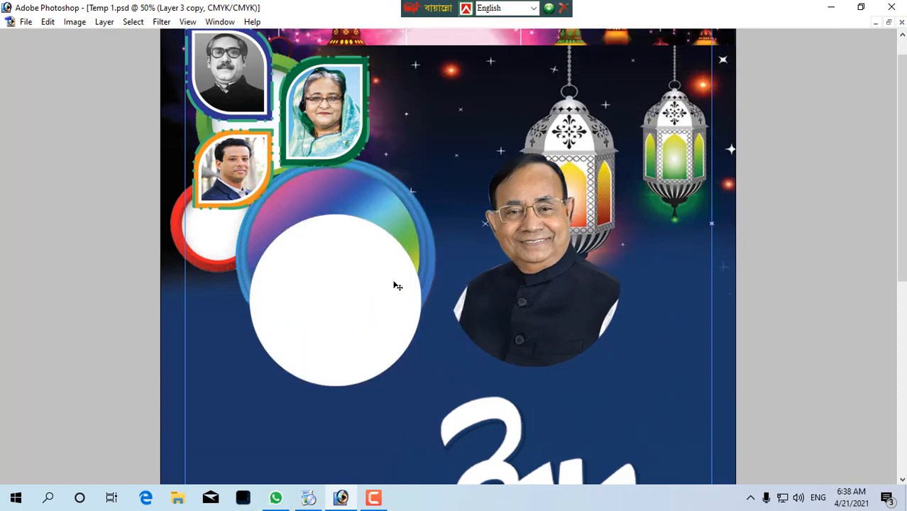
key(ctrl+z)
- Try repositioning the layers stacked in the blue ring, shifting the ring frames and white circle up and to the left
right_click(376, 236)
click(443, 289)
right_click(392, 240)
click(449, 279)
drag(384, 253, 434, 323)
right_click(354, 231)
click(393, 237)
key(ctrl+z)
mouse_move(356, 309)
mouse_down()
mouse_move(338, 303)
mouse_move(349, 283)
mouse_move(346, 300)
mouse_up()
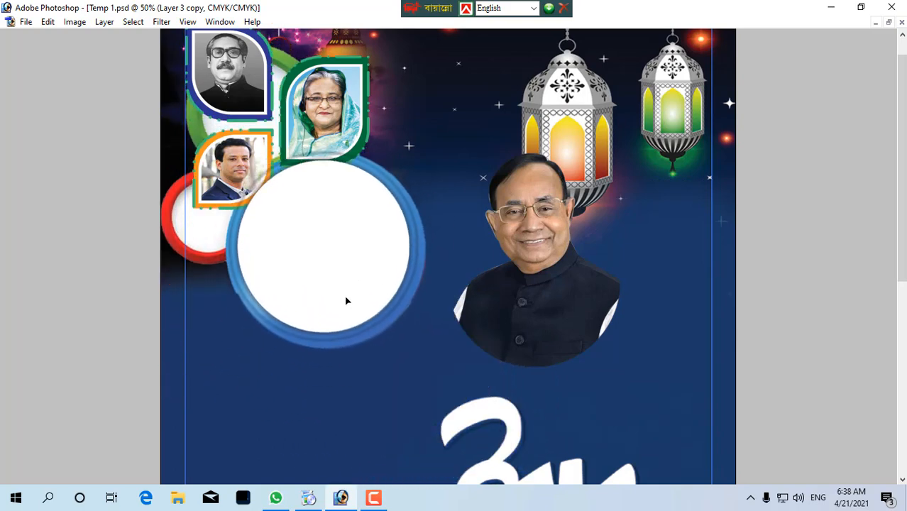
- Try moving the three small portraits (Layer 1) toward the poster's centre, and undo the move
right_click(249, 67)
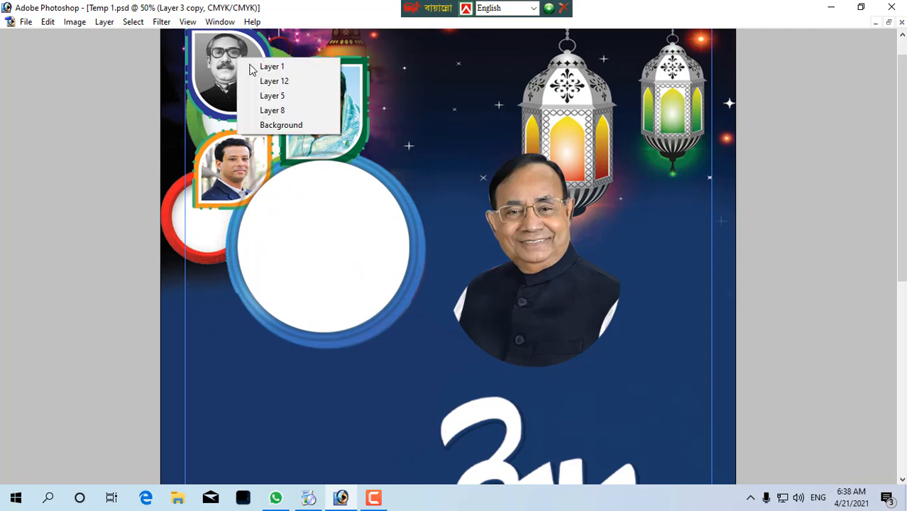
click(268, 66)
drag(256, 74, 529, 291)
key(ctrl+z)
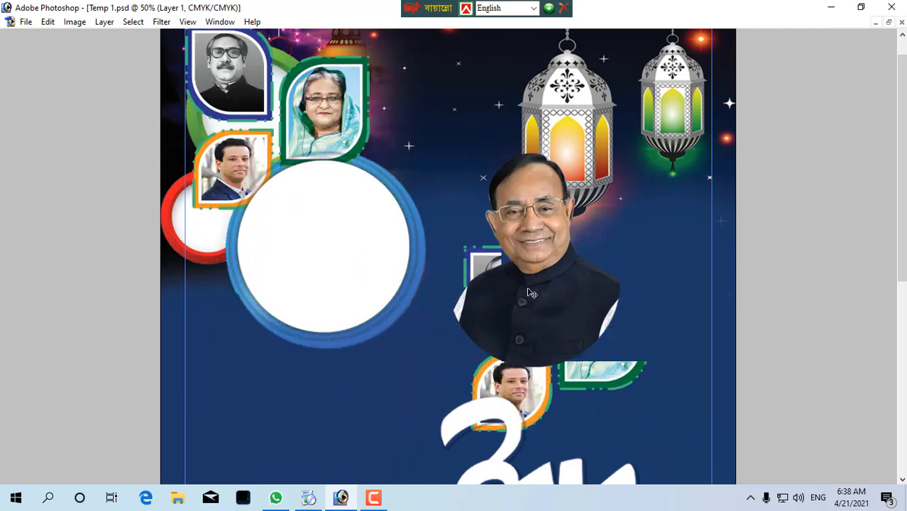
- Move the white circle (Layer 3 copy) down and to the right, out of the blue ring
drag(366, 229, 384, 296)
key(ctrl+z)
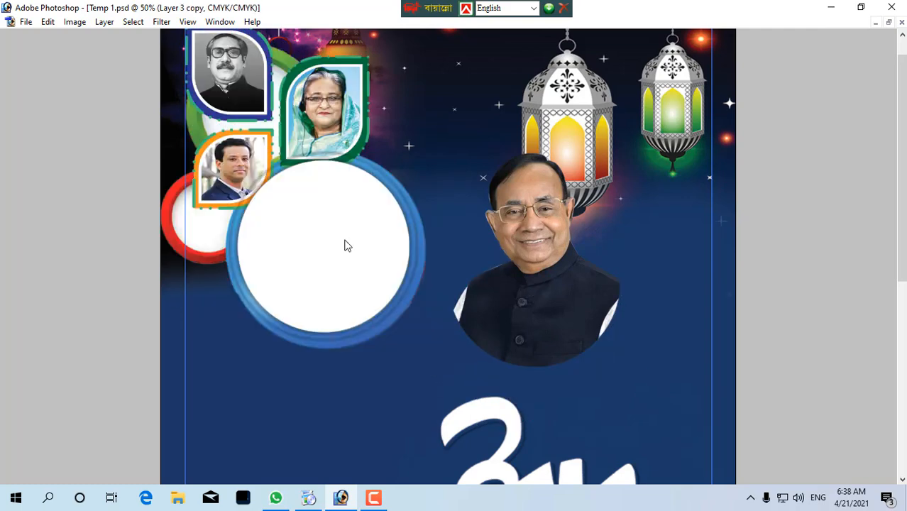
right_click(341, 237)
click(357, 244)
drag(357, 245, 435, 326)
key(ctrl+z)
right_click(322, 228)
click(354, 247)
drag(354, 247, 374, 320)
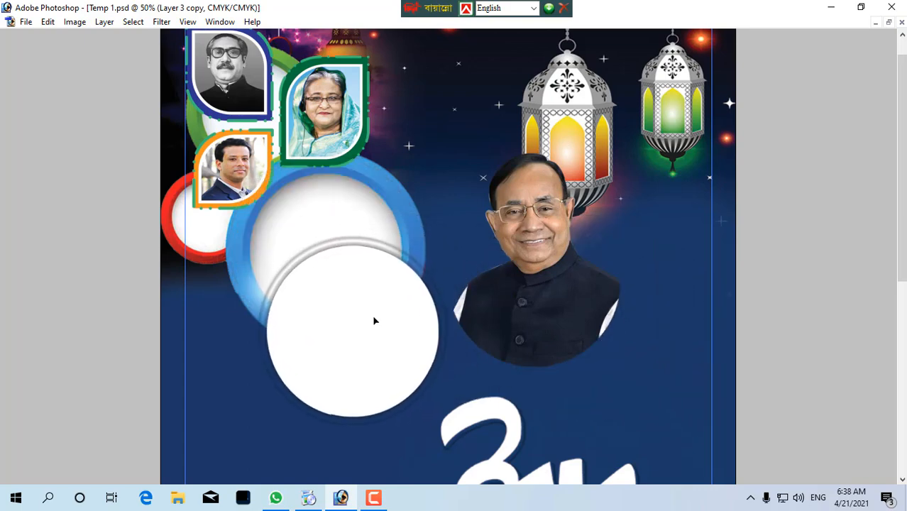
- Move the ring frames (Layer 12) away from the portraits to the poster's left edge, mostly off the page
right_click(373, 197)
click(383, 202)
drag(383, 202, 244, 281)
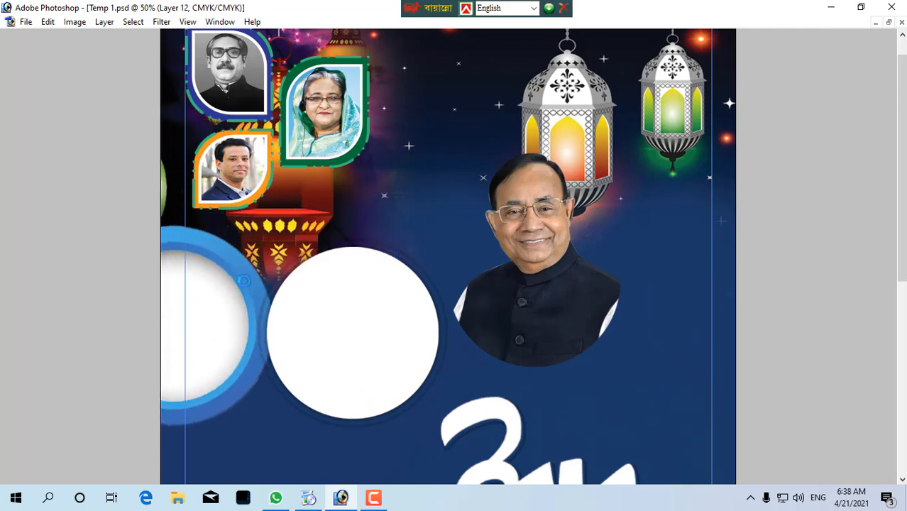
drag(289, 168, 336, 268)
key(ctrl+z)
drag(390, 112, 407, 299)
drag(160, 327, 111, 250)
drag(452, 189, 405, 323)
drag(208, 277, 186, 186)
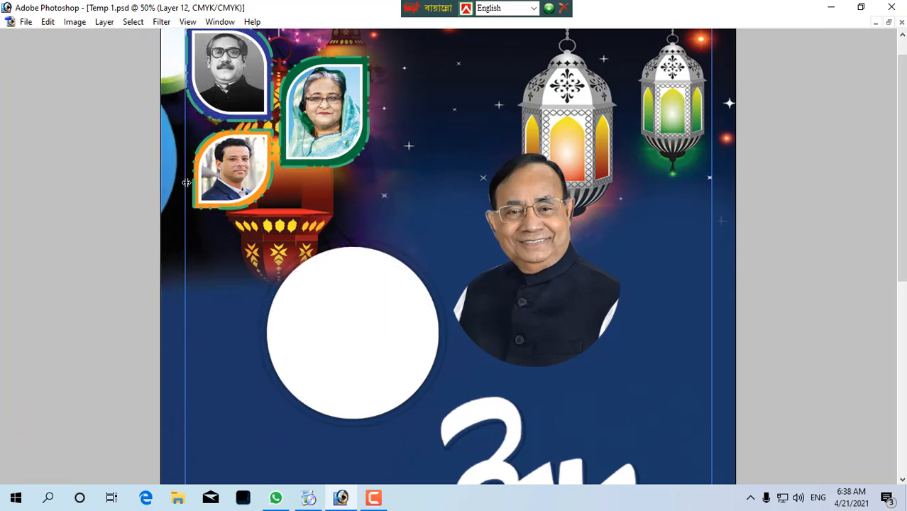
- Try placing the ring frames (Layer 12) at different edges of the poster, ending above the wave in the lower-left area
key(ctrl+0)
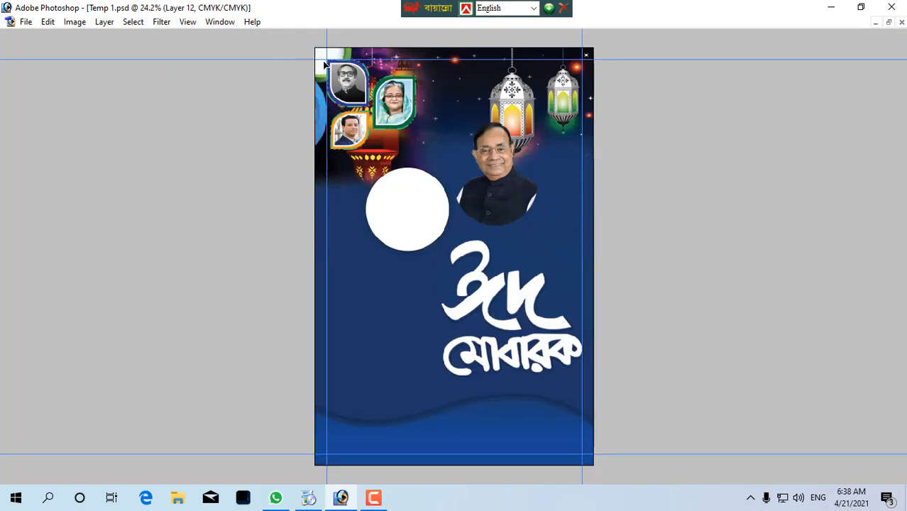
drag(349, 60, 445, 82)
drag(644, 62, 653, 32)
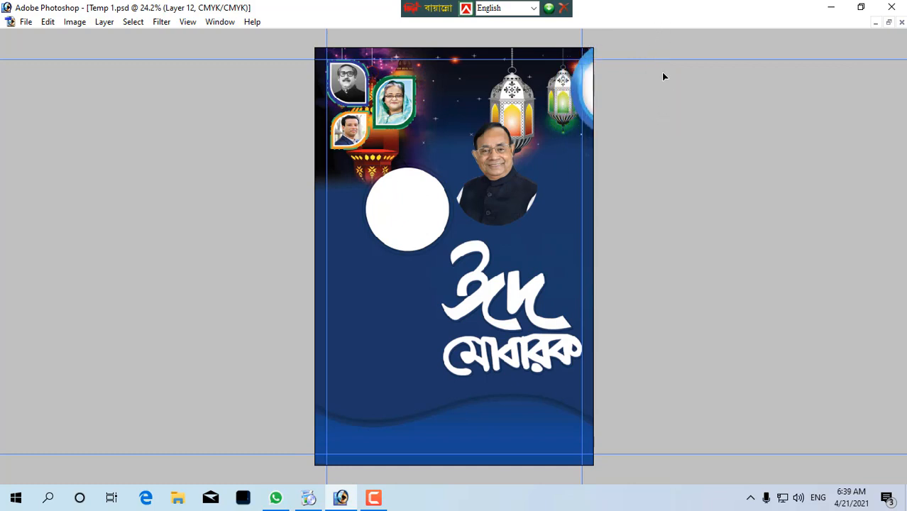
drag(664, 76, 586, 446)
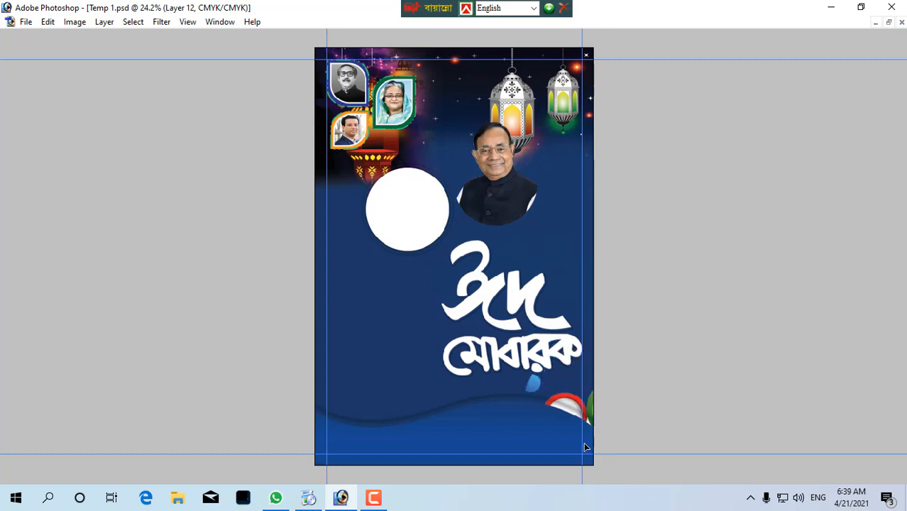
drag(378, 443, 408, 334)
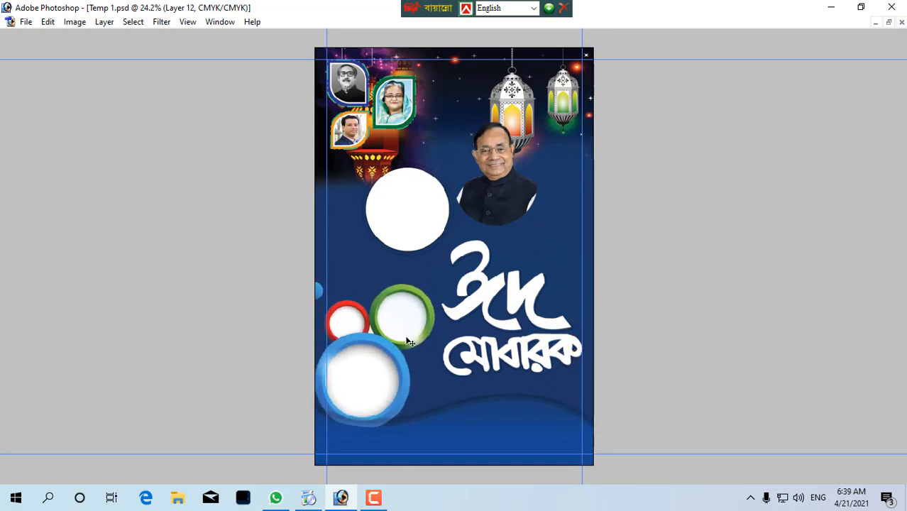
- Flip the ring frames horizontally, enlarge and slightly rotate them, and position the large blue ring near the poster's lower-left edge
key(ctrl+t)
right_click(407, 340)
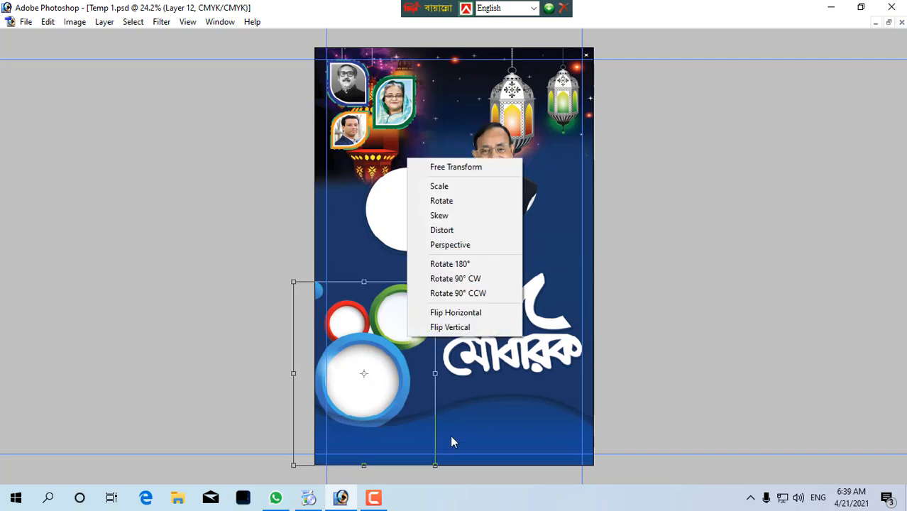
click(455, 312)
drag(384, 366, 352, 369)
drag(436, 255, 245, 261)
drag(438, 310, 480, 290)
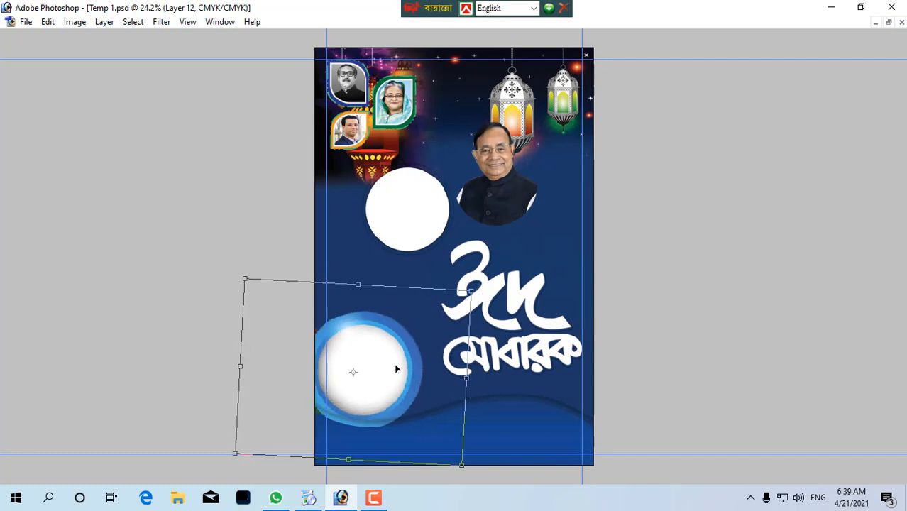
drag(401, 361, 397, 361)
key(Right)
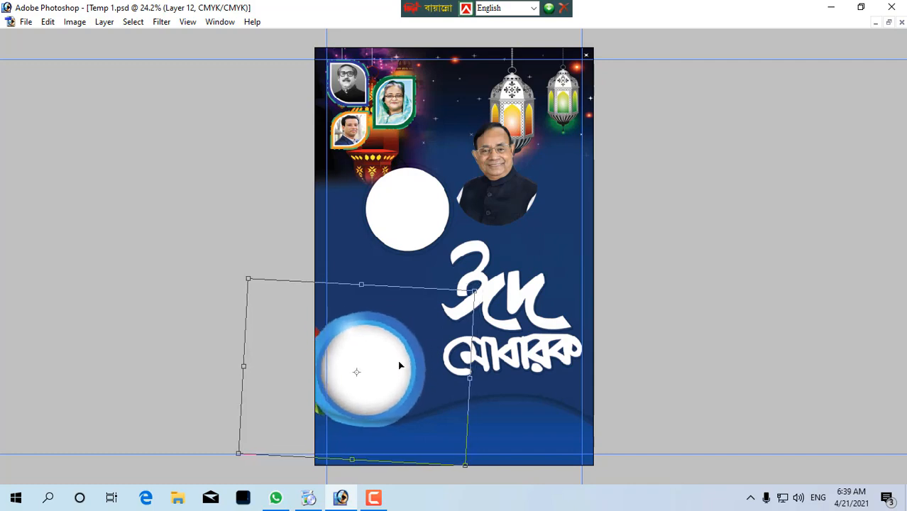
key(Return)
drag(242, 242, 635, 502)
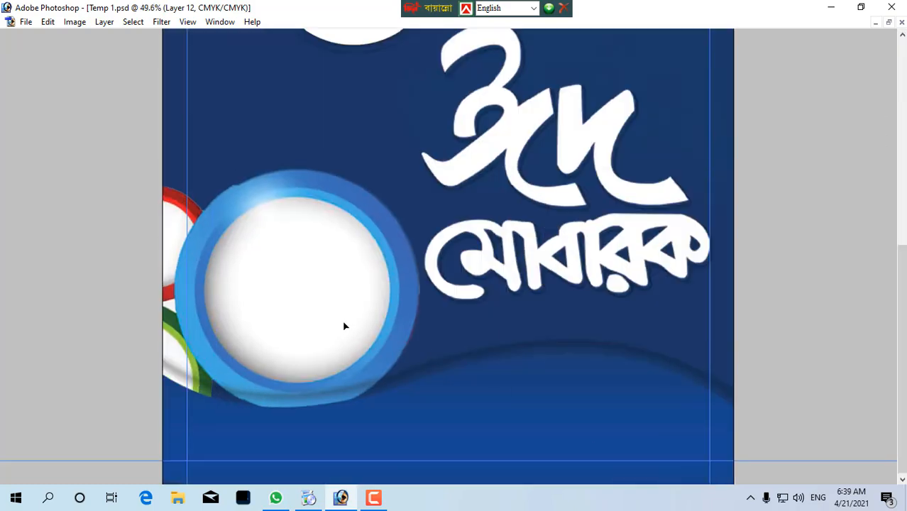
alt+click(336, 263)
alt+click(366, 281)
drag(376, 319, 376, 328)
drag(214, 239, 579, 409)
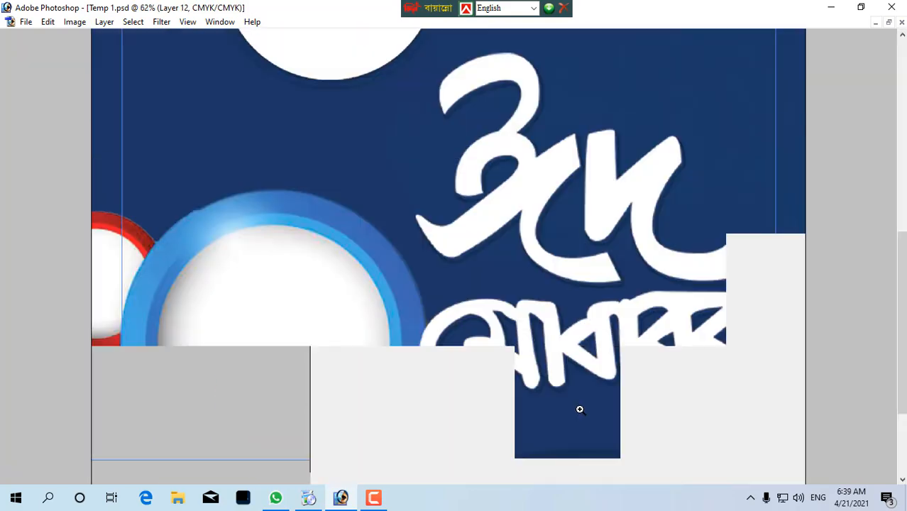
alt+click(405, 315)
alt+click(405, 314)
key(e)
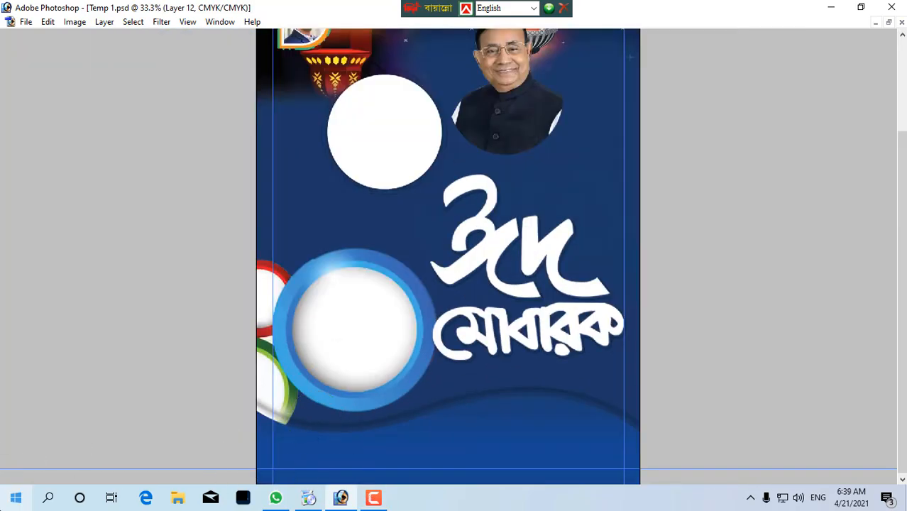
- Launch Adobe Illustrator
key(super)
click(97, 268)
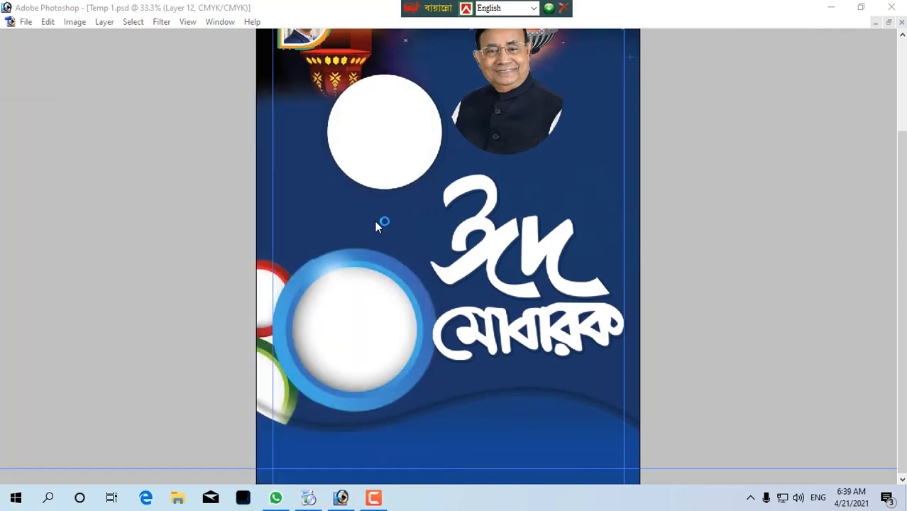
- Move the large portrait of the man in glasses (Layer 4) left onto the white circle
scroll(426, 227, down, 1)
scroll(440, 245, up, 2)
scroll(512, 192, up, 2)
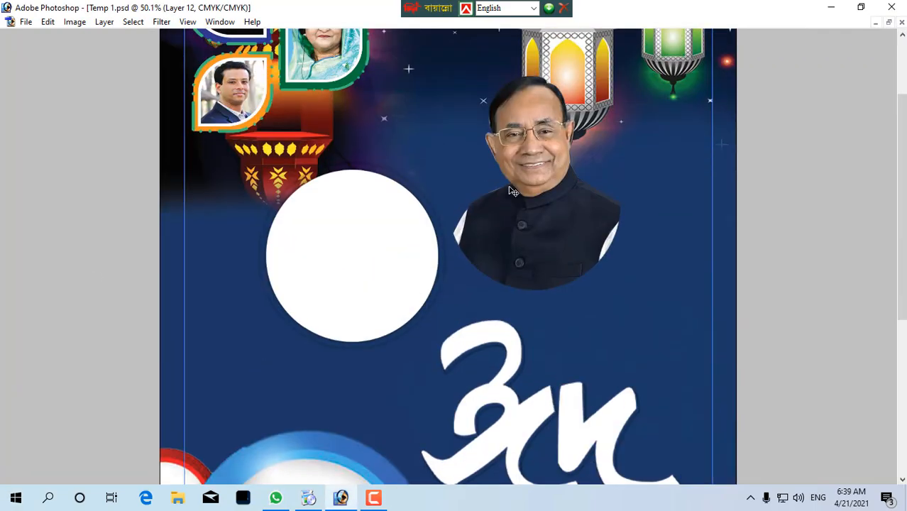
right_click(530, 200)
click(562, 211)
drag(564, 211, 387, 258)
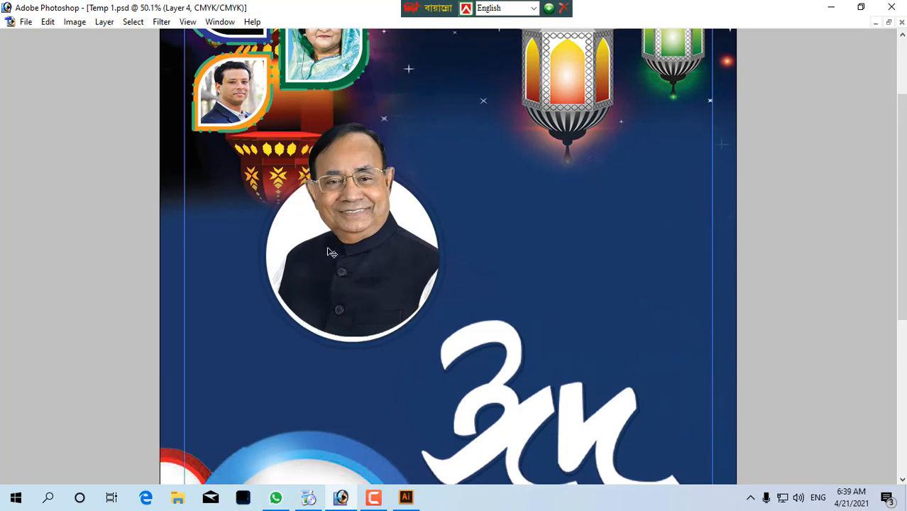
- Reposition the large portrait (Layer 4) so its curved lower edge lines up with the white circle
drag(326, 249, 490, 370)
drag(427, 291, 420, 307)
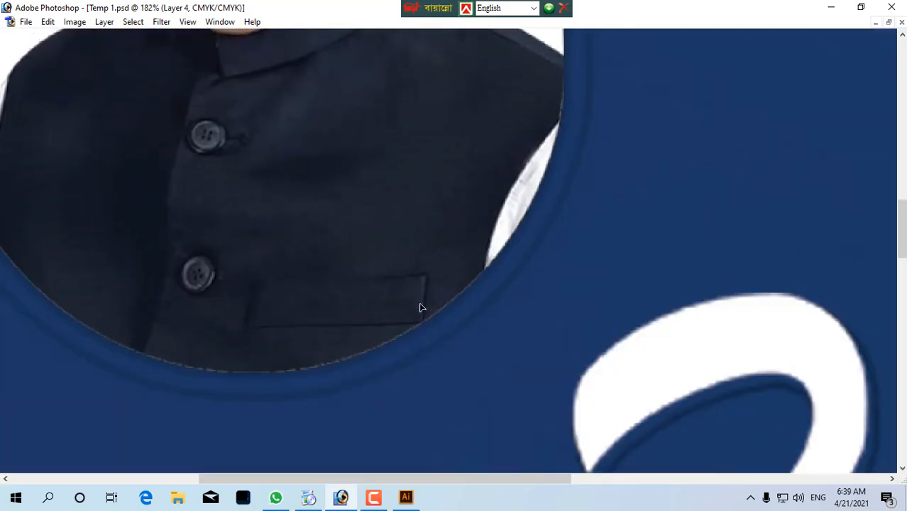
key(ctrl+0)
drag(308, 145, 624, 291)
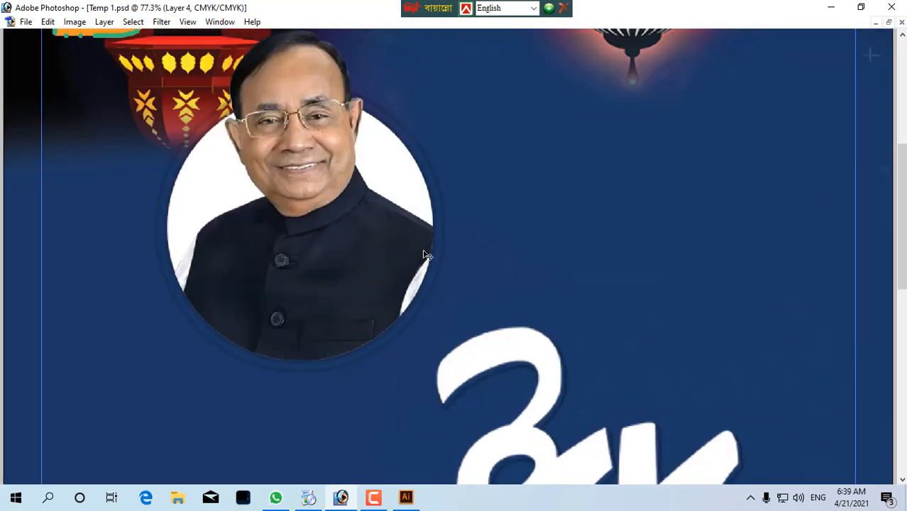
right_click(367, 254)
click(367, 255)
drag(368, 255, 378, 212)
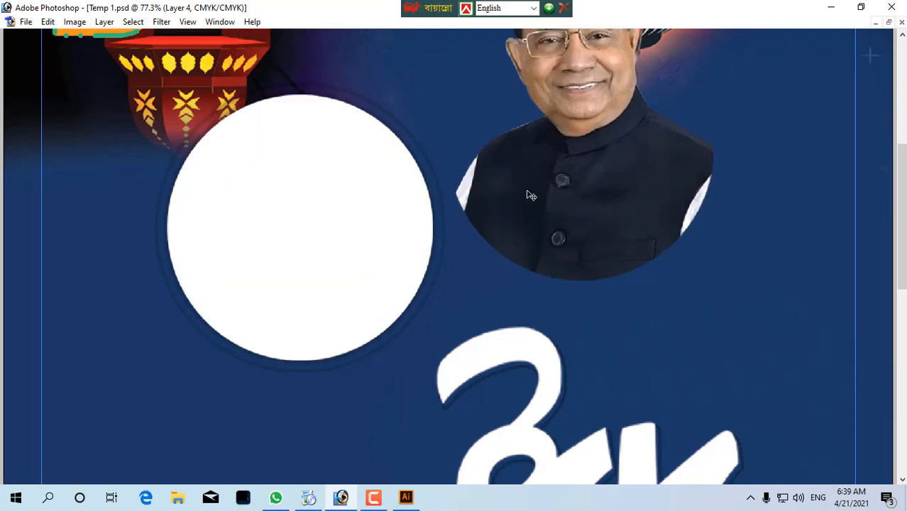
drag(531, 195, 361, 256)
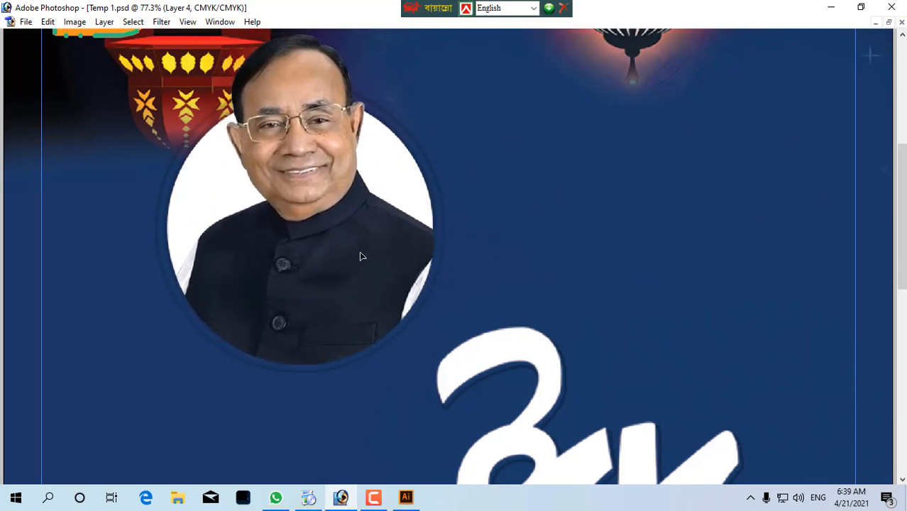
- Try moving the large portrait and white circle up and right off the coloured disc, and undo the move
right_click(218, 187)
click(234, 220)
drag(220, 188, 243, 161)
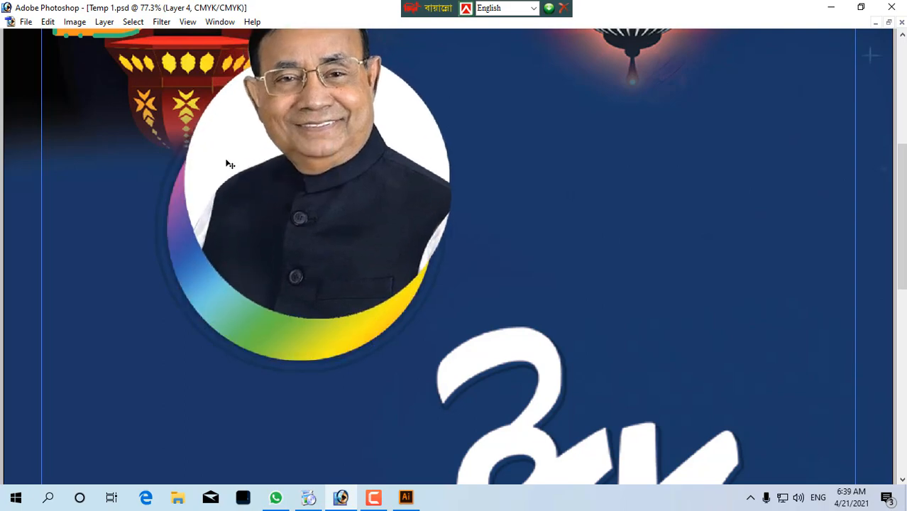
key(ctrl+z)
- Move the large portrait together with its white circle to the right, between the small portraits and the white lanterns
right_click(224, 162)
click(270, 191)
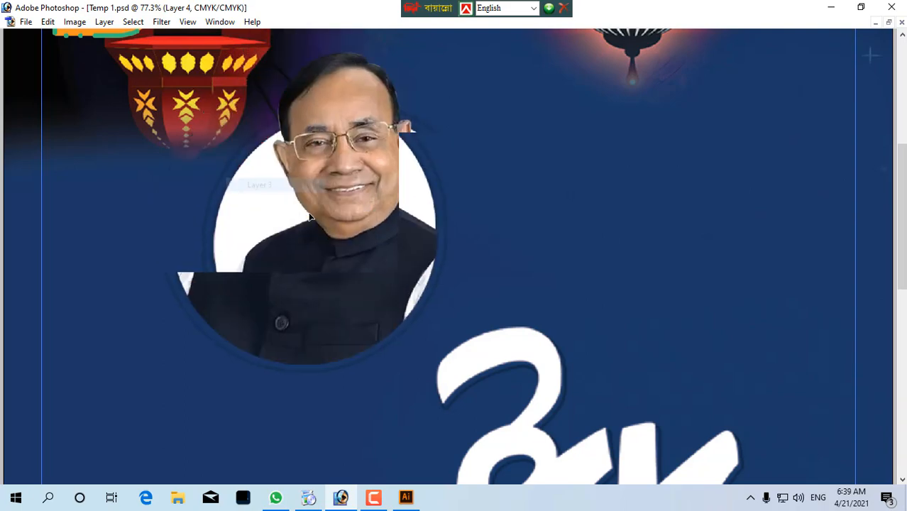
drag(271, 190, 419, 222)
alt+click(427, 168)
alt+click(427, 169)
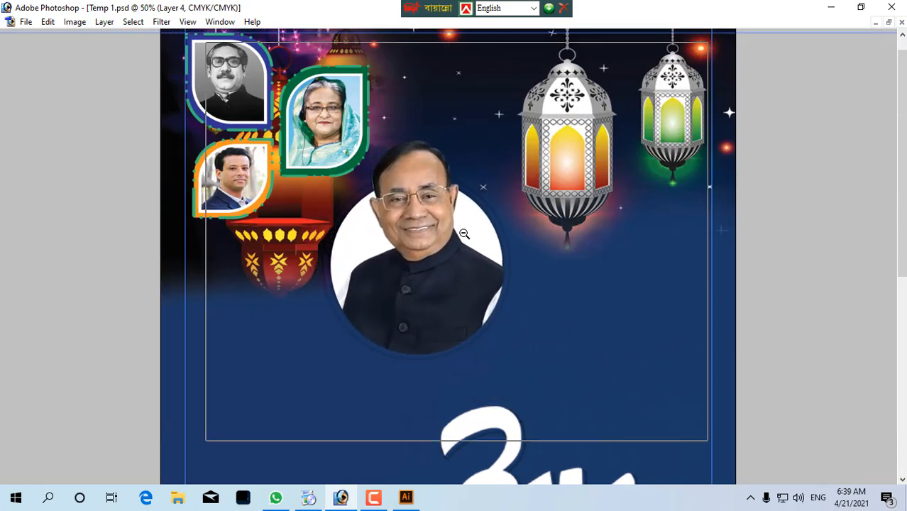
key(ctrl+minus)
key(ctrl+minus)
- Copy the illustrated portrait of the dark-haired man from 1.psd into the blue ring of Temp 1.psd
right_click(406, 325)
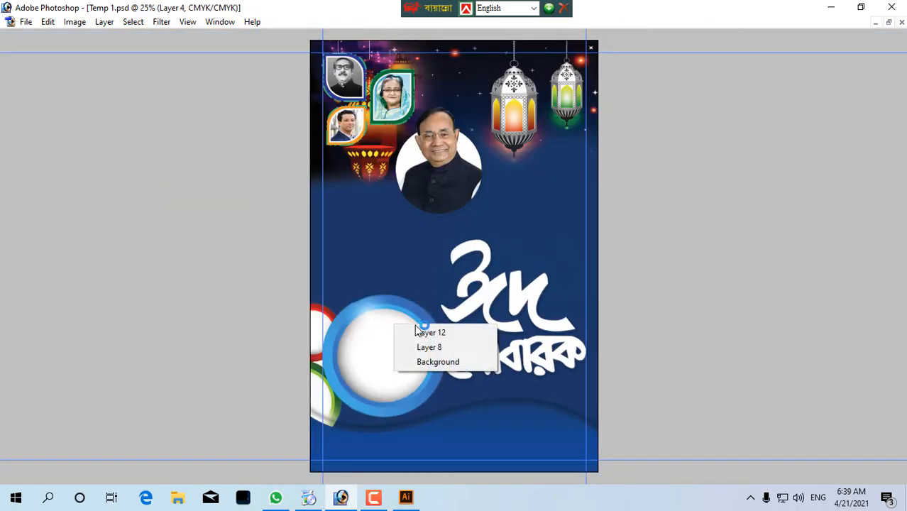
click(424, 343)
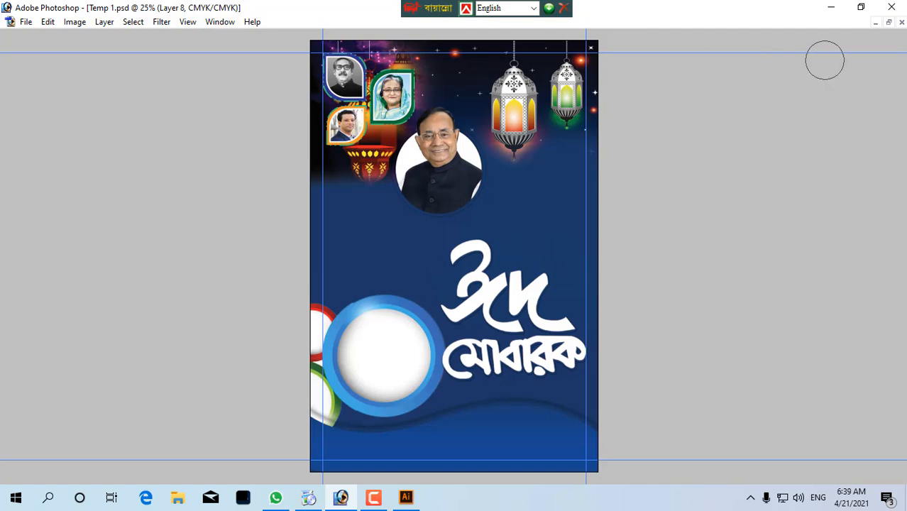
click(888, 22)
click(494, 297)
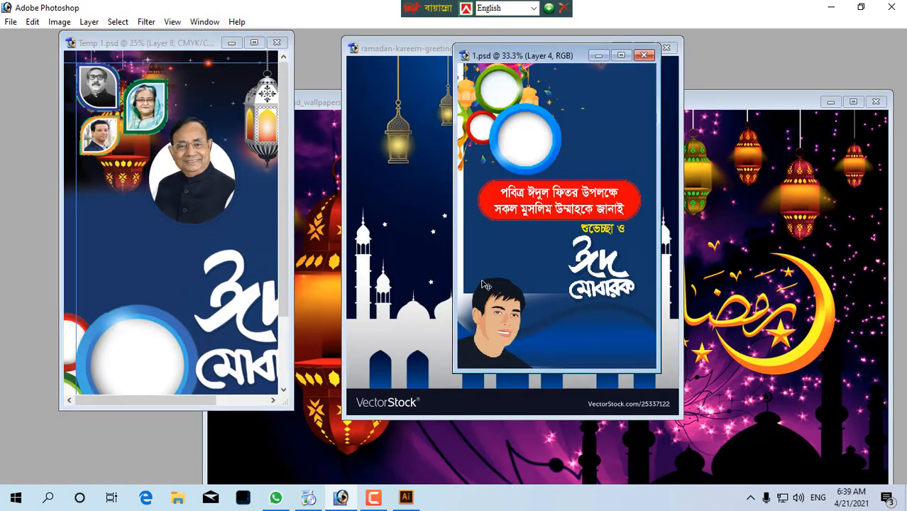
drag(490, 291, 186, 287)
click(254, 44)
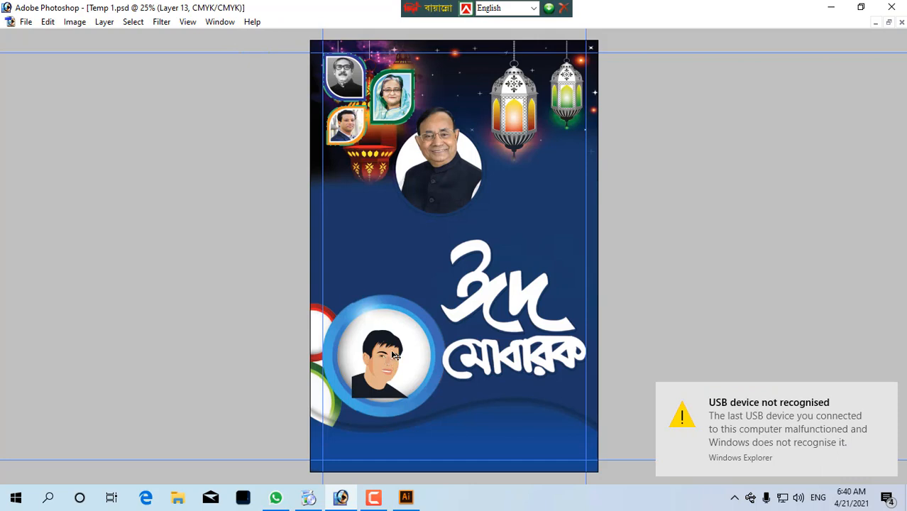
- Enlarge the illustrated portrait (Layer 13) and centre it over the blue ring
key(ctrl+t)
drag(412, 328, 450, 281)
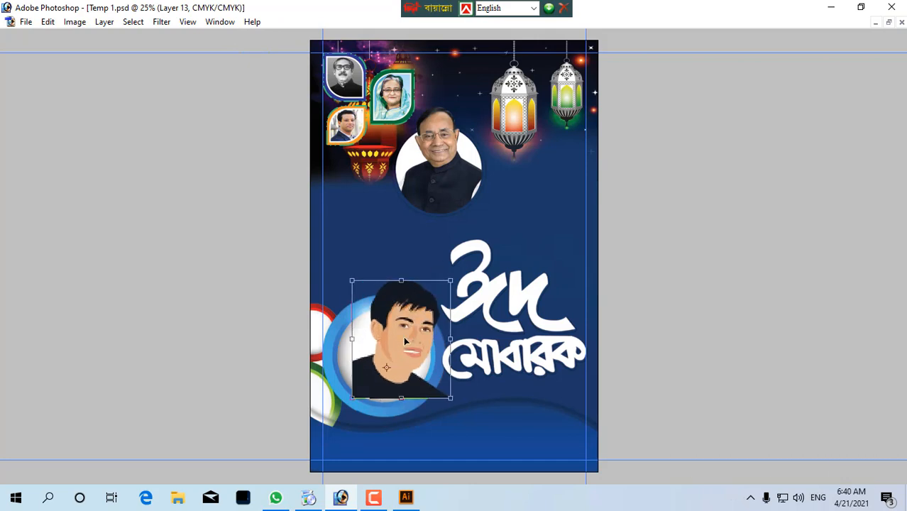
drag(405, 342, 394, 362)
key(Return)
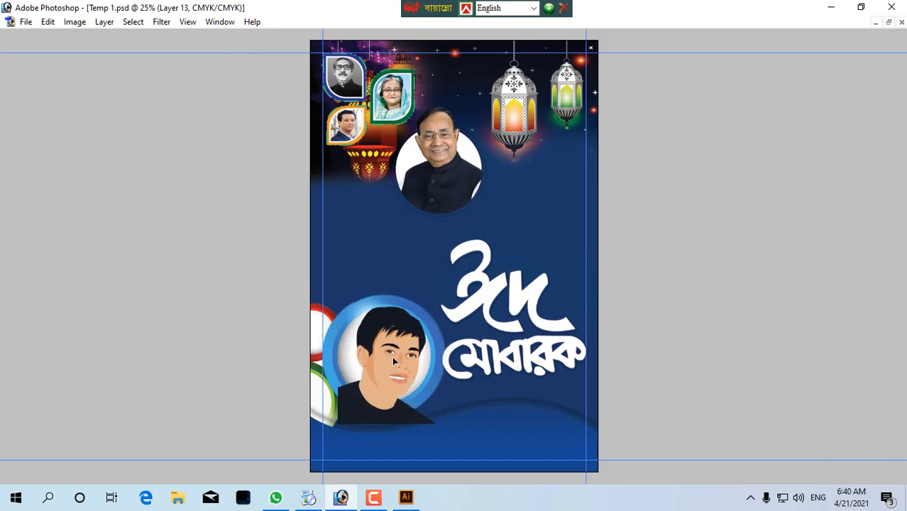
- Move the illustrated portrait (Layer 13) down and left into the poster's bottom-left corner
key(z)
drag(310, 251, 595, 499)
alt+click(382, 379)
alt+click(381, 378)
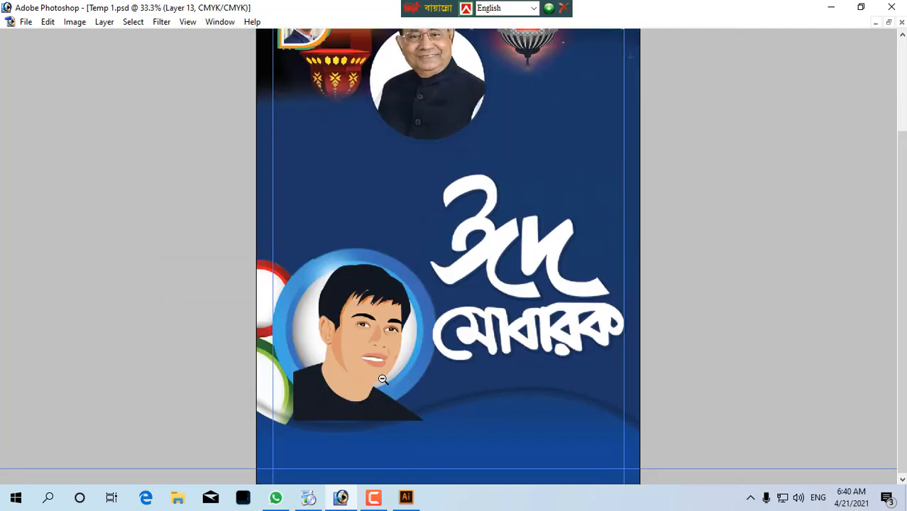
alt+click(382, 378)
key(v)
drag(385, 378, 355, 427)
- Delete the ring frames (Layer 12) from the poster
right_click(391, 345)
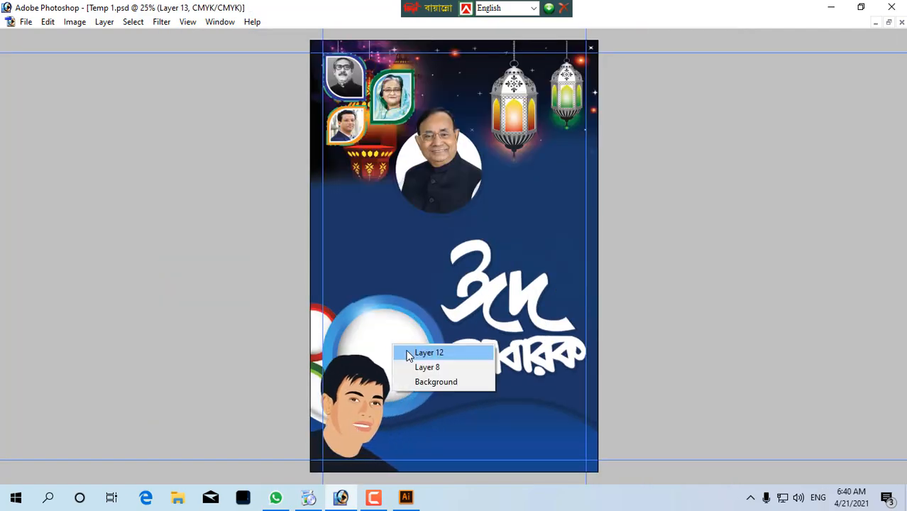
click(406, 351)
drag(406, 350, 303, 346)
key(alt+l)
key(l)
key(l)
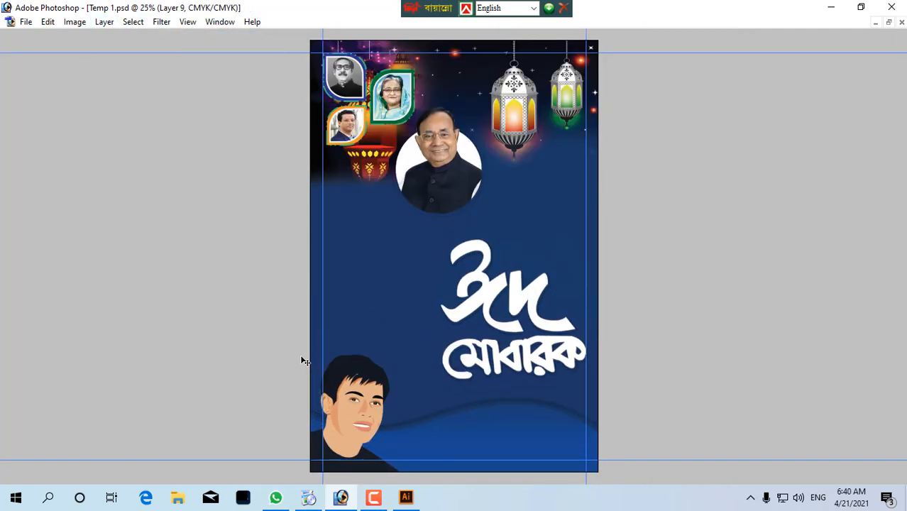
- Enlarge the illustrated portrait (Layer 13) up and to the right from the bottom-left corner
right_click(359, 384)
click(396, 396)
drag(401, 354, 438, 303)
- Add a text layer with the placeholder characters "vdfh" beside the illustrated portrait
drag(344, 362, 544, 343)
key(Tab)
click(37, 207)
key(Tab)
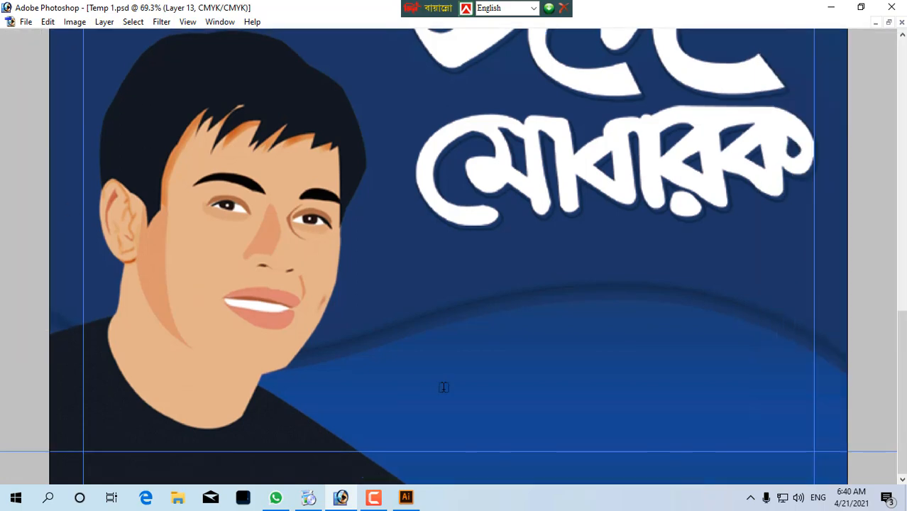
text(dfh)
key(ctrl+Return)
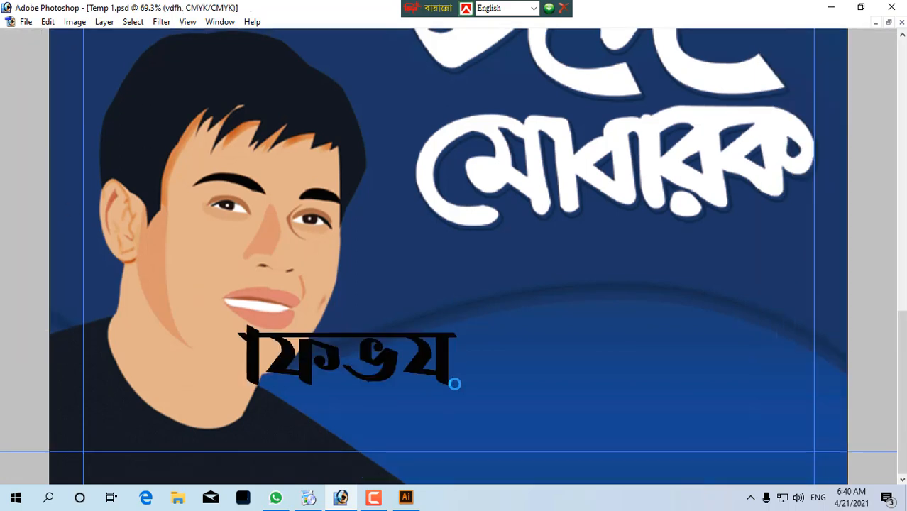
- Set the placeholder text's colour to white and move it right, onto the blue wave
double_click(456, 381)
key(ctrl+t)
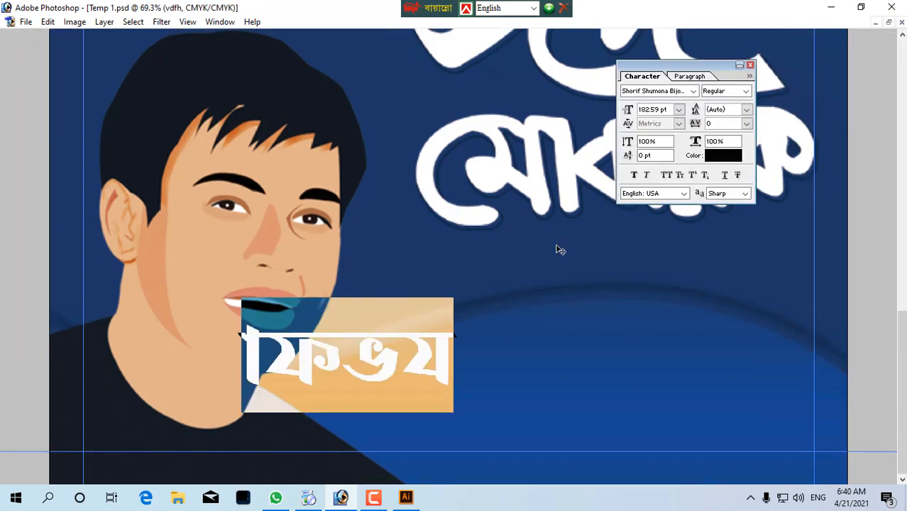
click(719, 158)
click(493, 124)
key(Return)
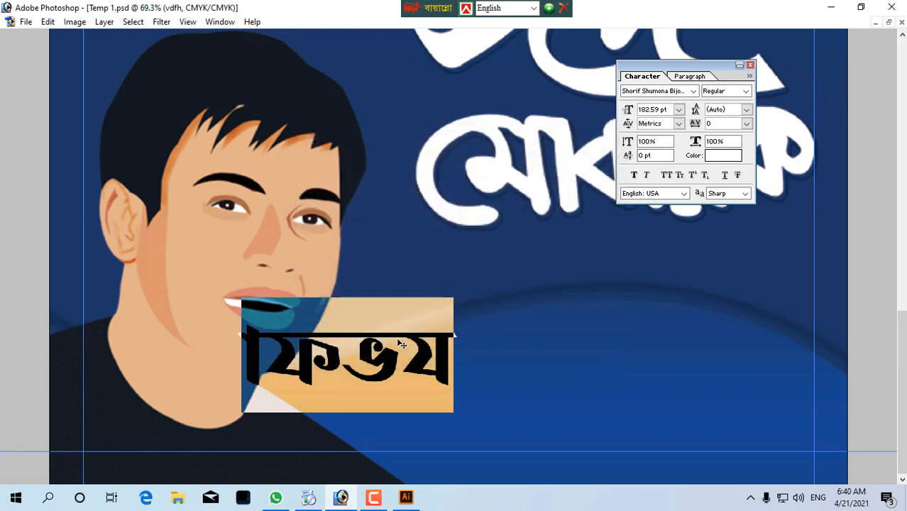
drag(399, 343, 495, 357)
- Replace the placeholder text on the wave with the Bangla word "ডিজাইনার"
text(gx)
key(ctrl+a)
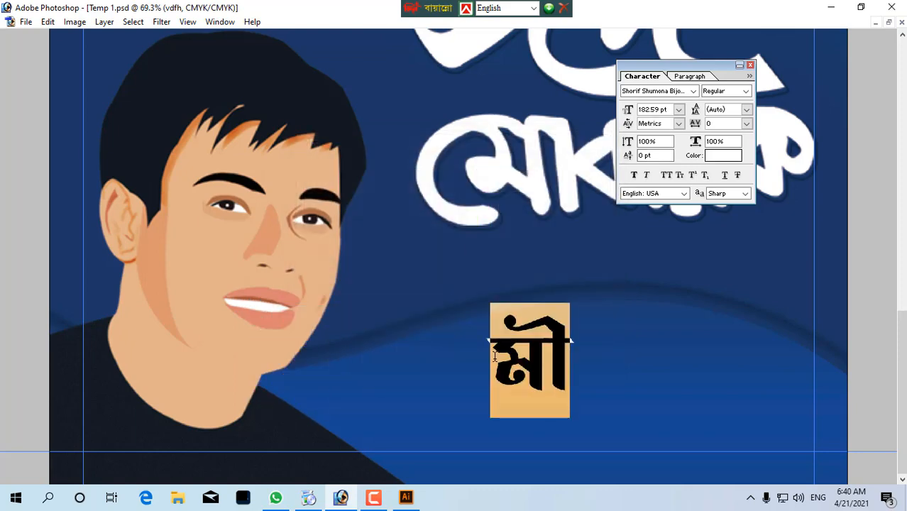
key(ctrl+alt+b)
text(ডিজাইন)
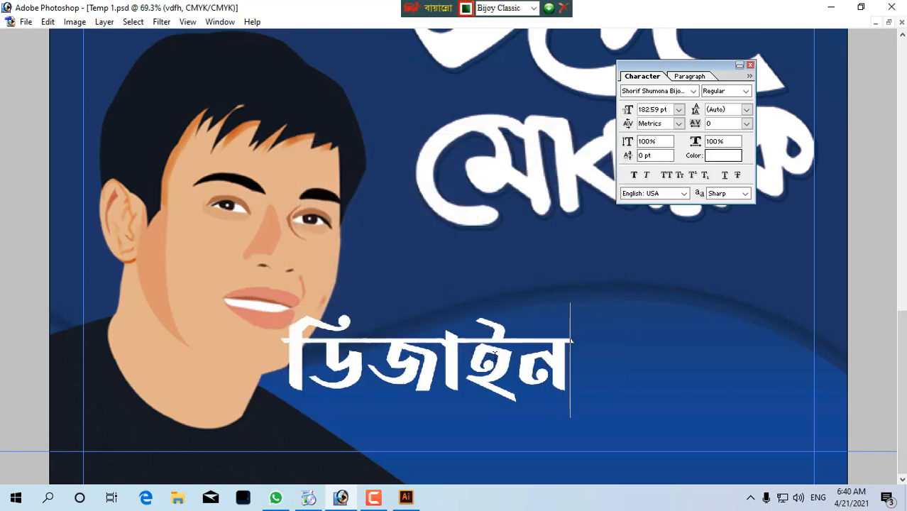
text(ার)
key(ctrl+a)
key(ctrl+Return)
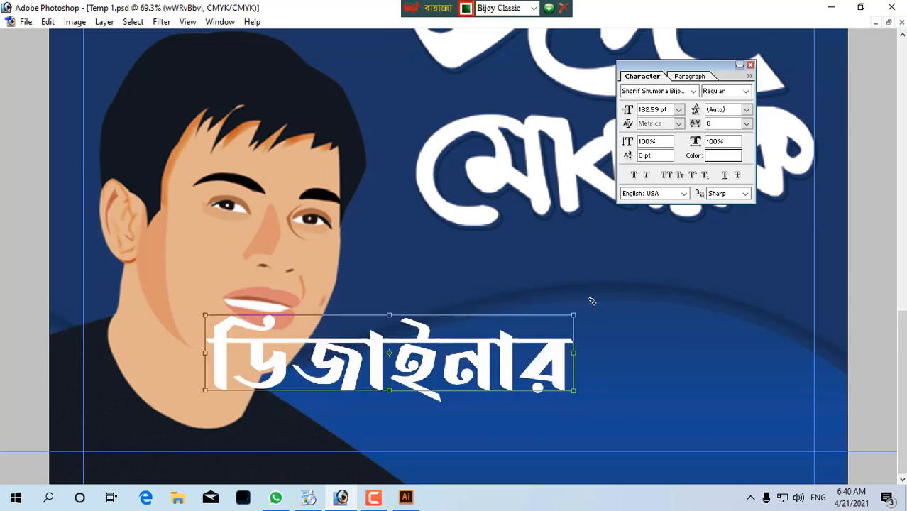
- Scale the "ডিজাইনার" text down to 92.99 pt and move it to the right part of the blue wave
drag(576, 311, 481, 334)
key(Return)
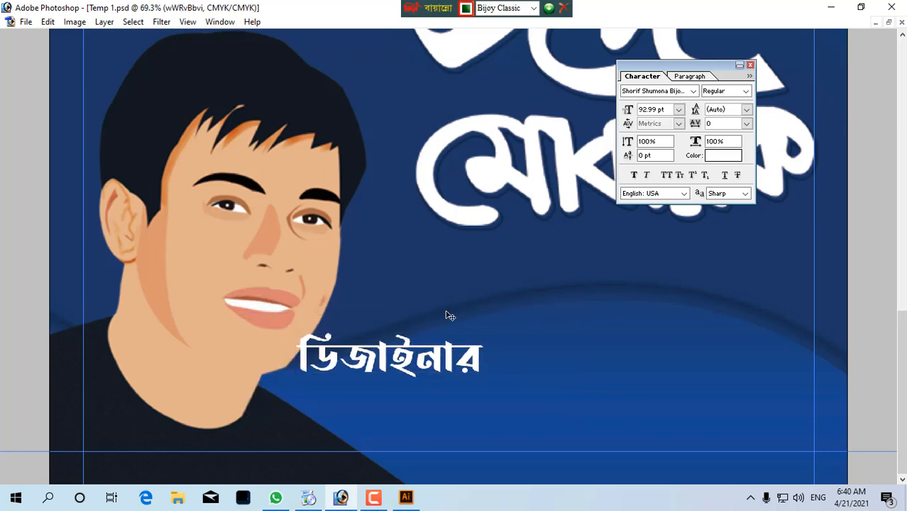
drag(674, 342, 749, 378)
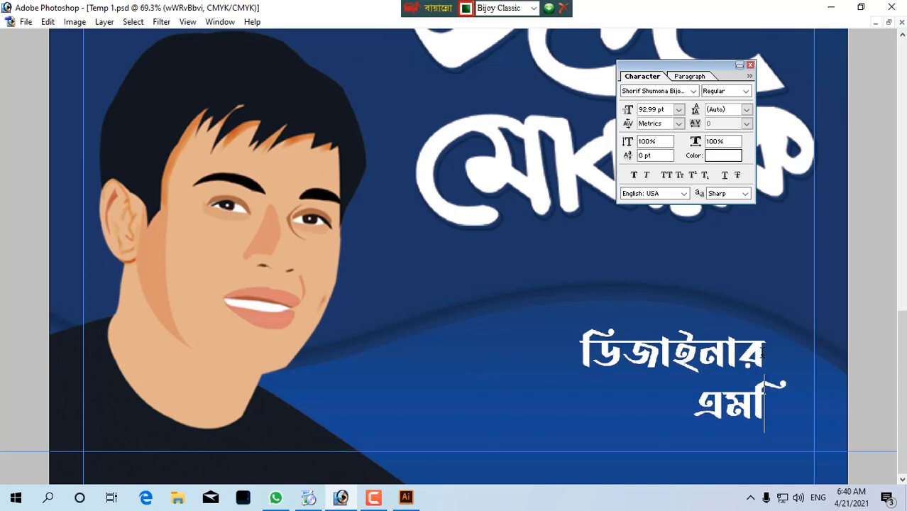
- Add the designer's full name in Bangla as a second line and move the text block slightly right
text(ডি জাহিদ মিয়)
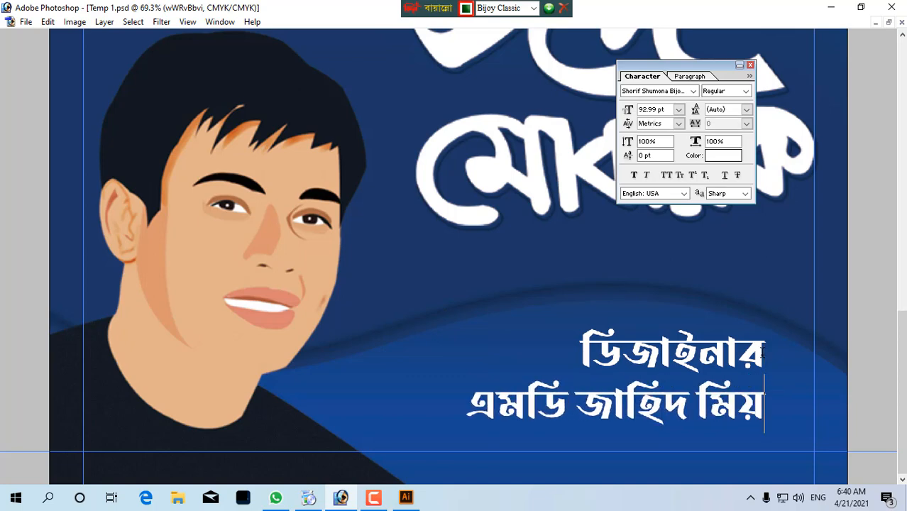
text(াজী)
key(ctrl+a)
key(ctrl+Return)
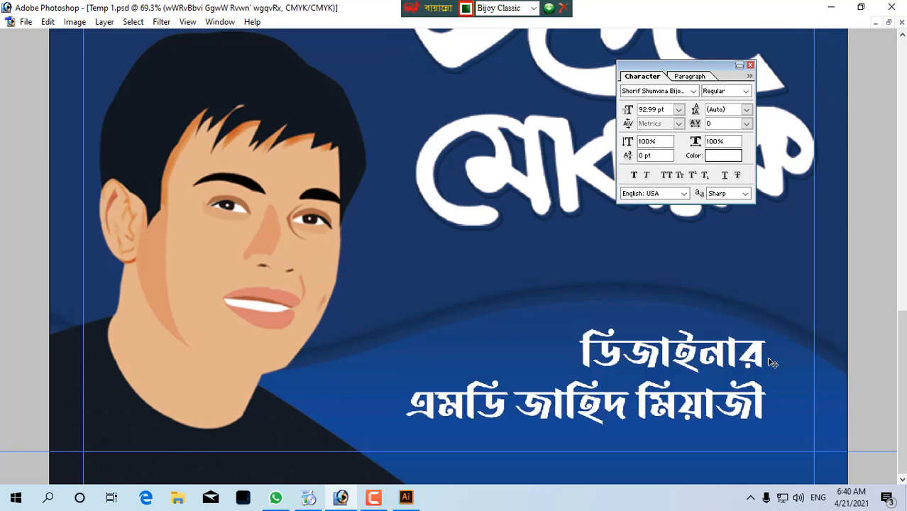
drag(768, 359, 789, 359)
- Try alternative fonts on the name line, including Shorif Suborno and those following it up to Source Sans Pro
key(t)
triple_click(773, 408)
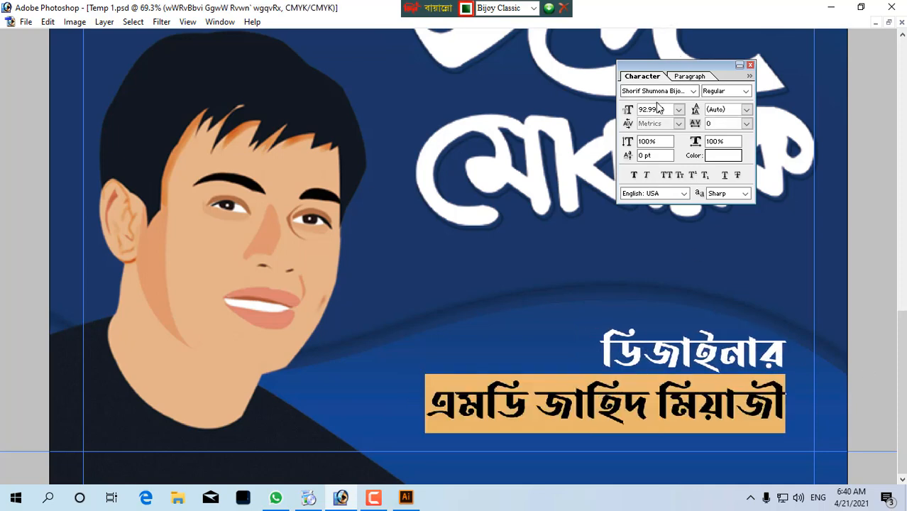
key(Down)
key(Down)
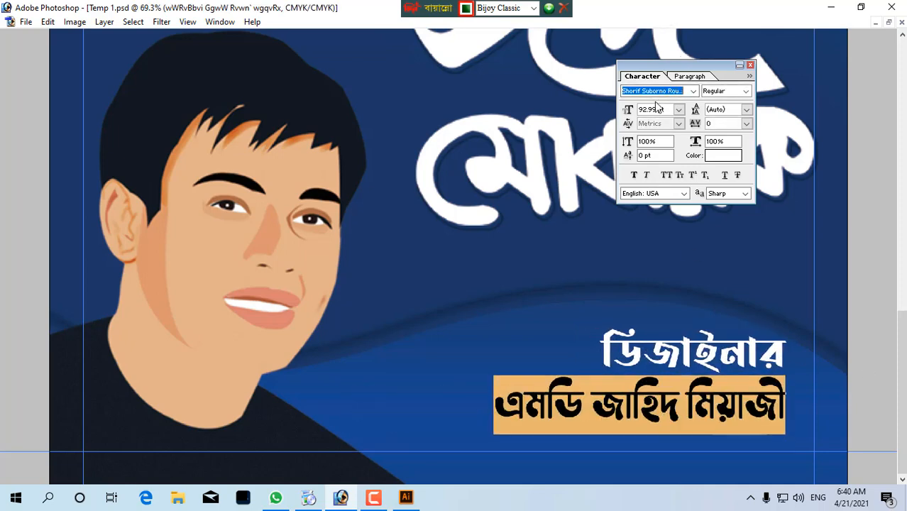
key(Down)
key(Down)
key(Down)
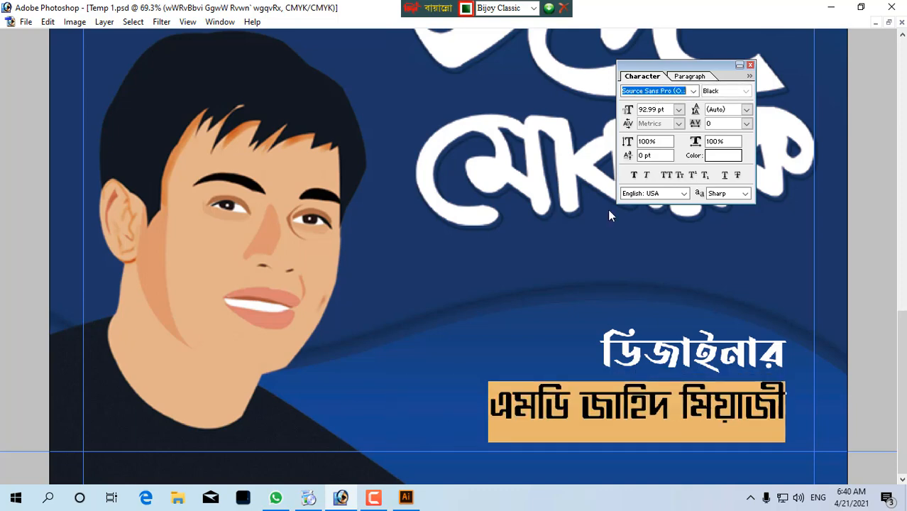
- Set the font of the name line to Shorif Jonota Bijoy
triple_click(676, 401)
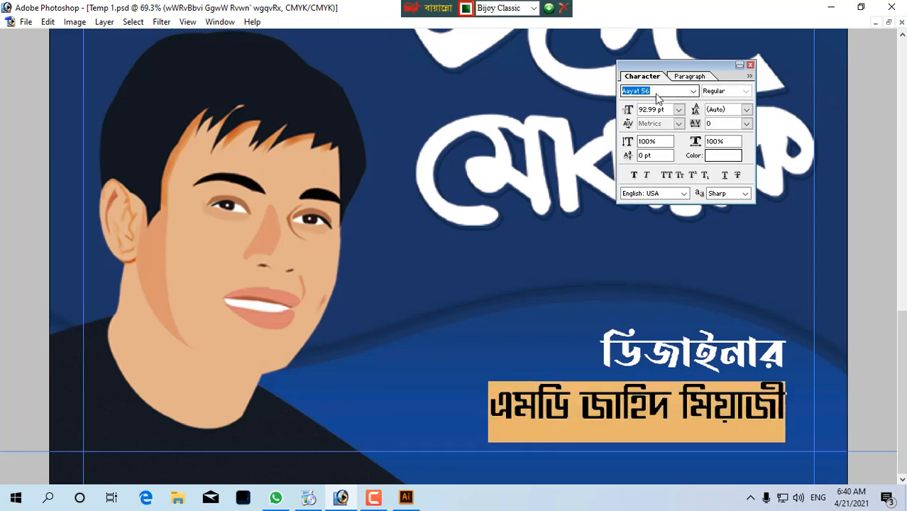
key(Return)
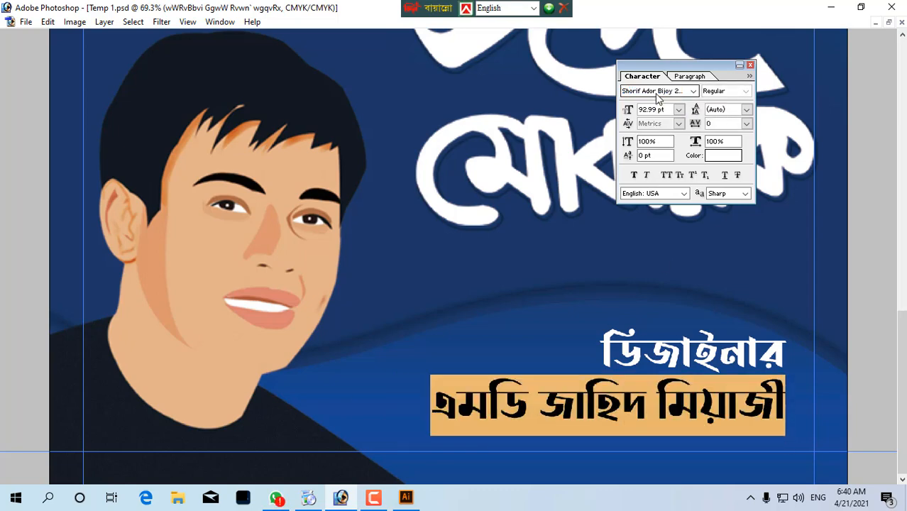
key(Down)
key(Down)
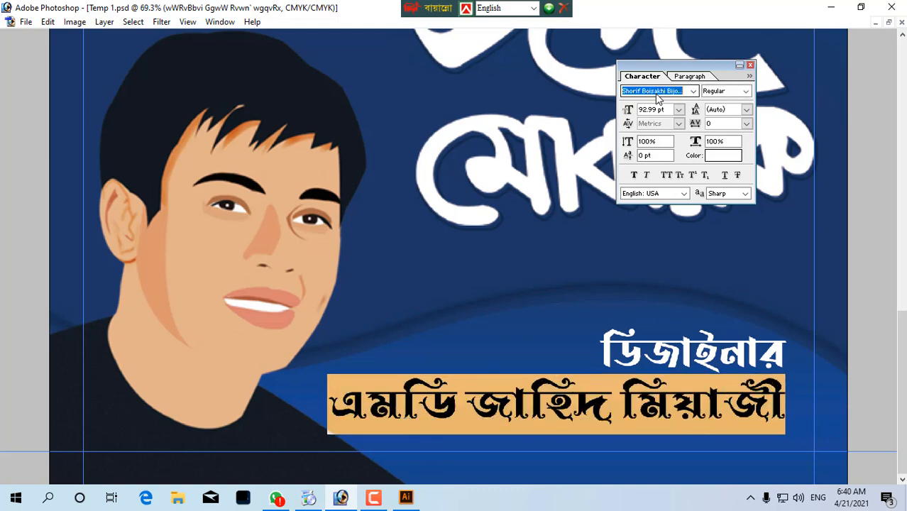
key(Down)
key(Down)
key(Down)
key(Down)
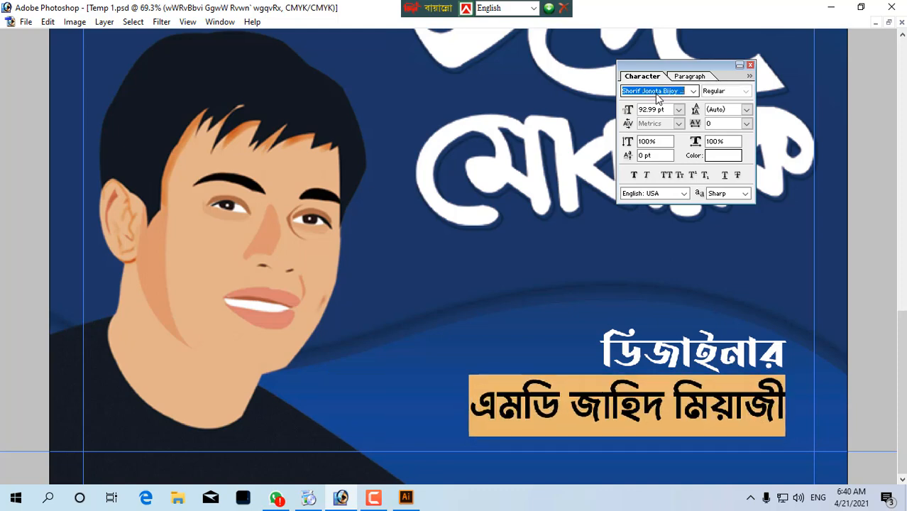
key(Down)
key(Up)
key(ctrl+a)
key(ctrl+h)
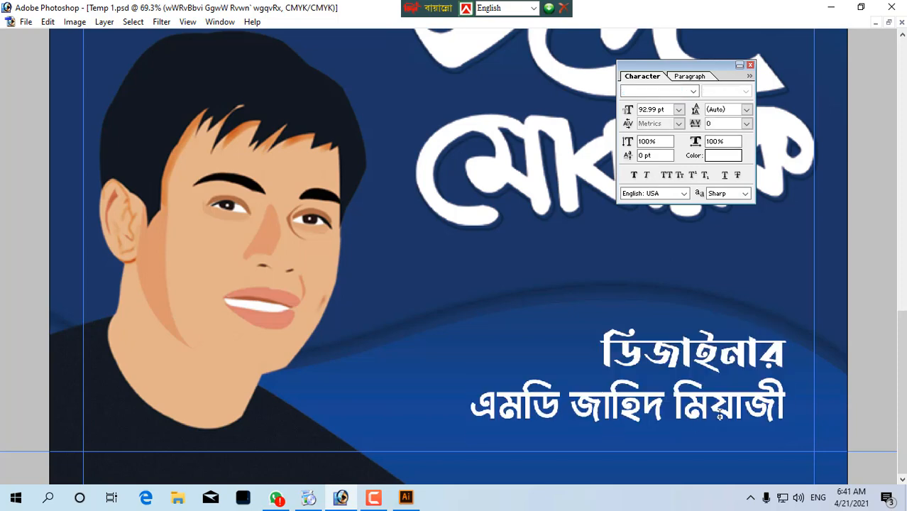
- Reduce the font size of the first line, "ডিজাইনার", to 58.99 pt
double_click(718, 348)
key(ctrl+shift+m)
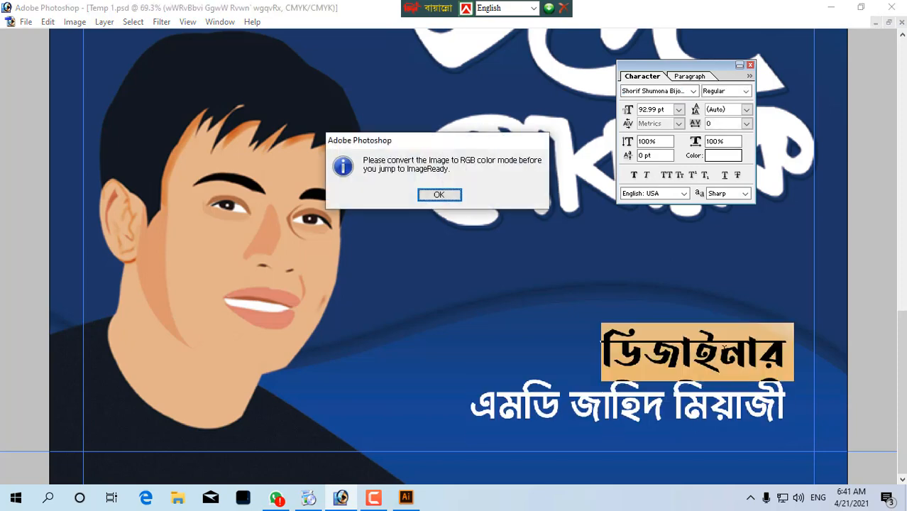
key(Return)
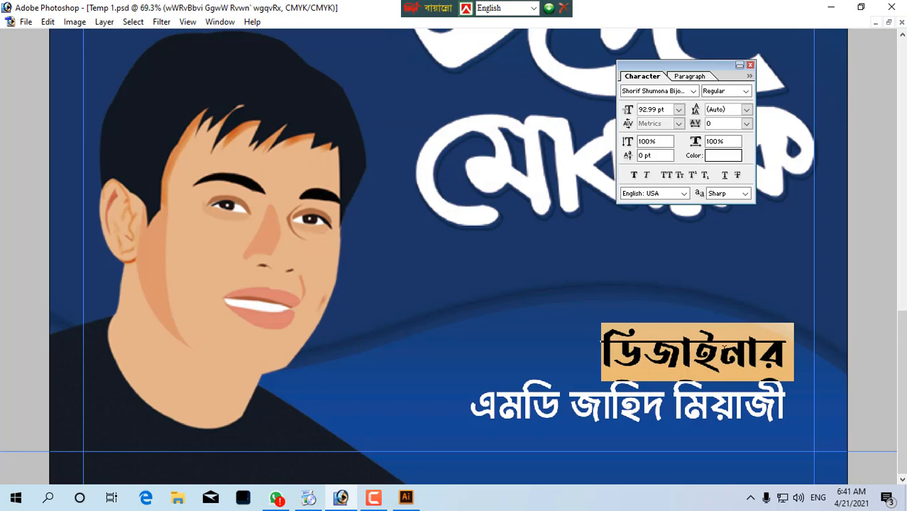
key(ctrl+shift+comma)
key(ctrl+shift+comma)
key(ctrl+shift+comma)
key(ctrl+shift+comma)
key(ctrl+shift+comma)
key(ctrl+shift+comma)
key(ctrl+shift+comma)
key(ctrl+shift+comma)
key(ctrl+shift+comma)
key(ctrl+shift+comma)
key(ctrl+shift+comma)
key(ctrl+shift+comma)
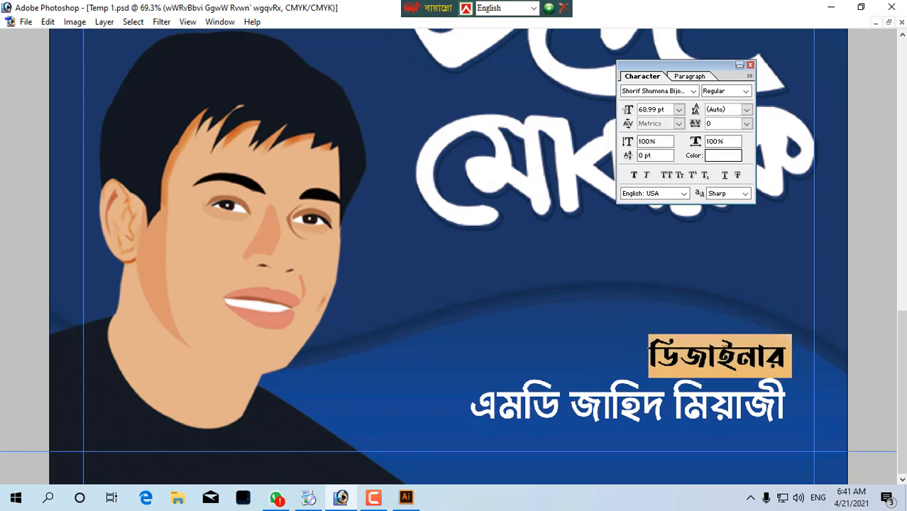
key(ctrl+shift+comma)
key(ctrl+shift+comma)
key(ctrl+shift+comma)
key(ctrl+shift+comma)
key(ctrl+shift+comma)
- Increase the leading of both text lines, giving the "ডিজাইনার" line 78.78 pt
key(ctrl+a)
key(alt+Down)
key(alt+Down)
key(alt+Down)
key(alt+Down)
key(ctrl+Return)
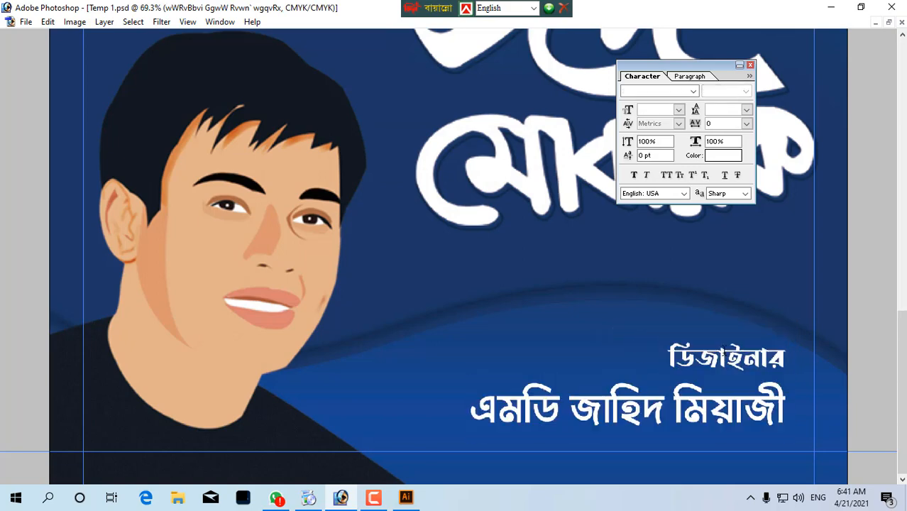
- Recolour the "ডিজাইনার" line yellow with a yellow (Y) value of 100%
key(Tab)
key(Tab)
drag(905, 480, 906, 482)
key(ctrl+shift+Up)
key(ctrl+shift+Up)
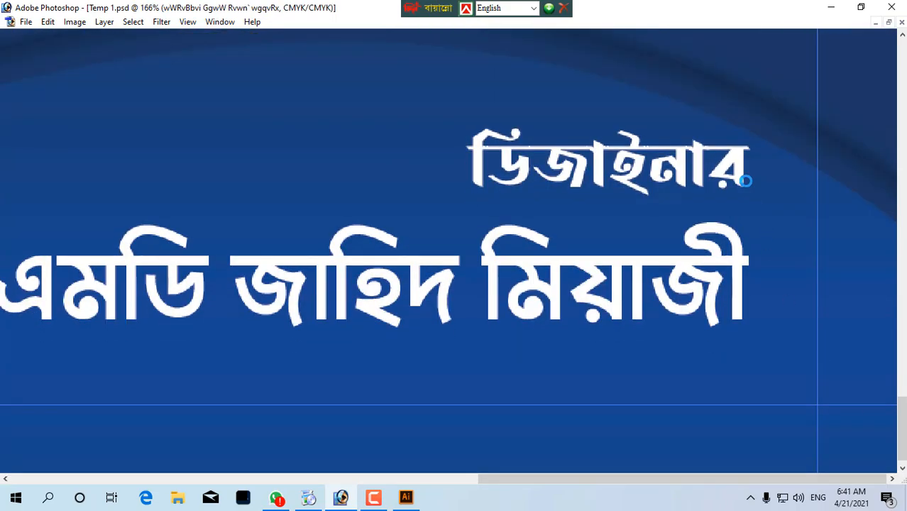
double_click(726, 175)
key(ctrl+t)
click(722, 155)
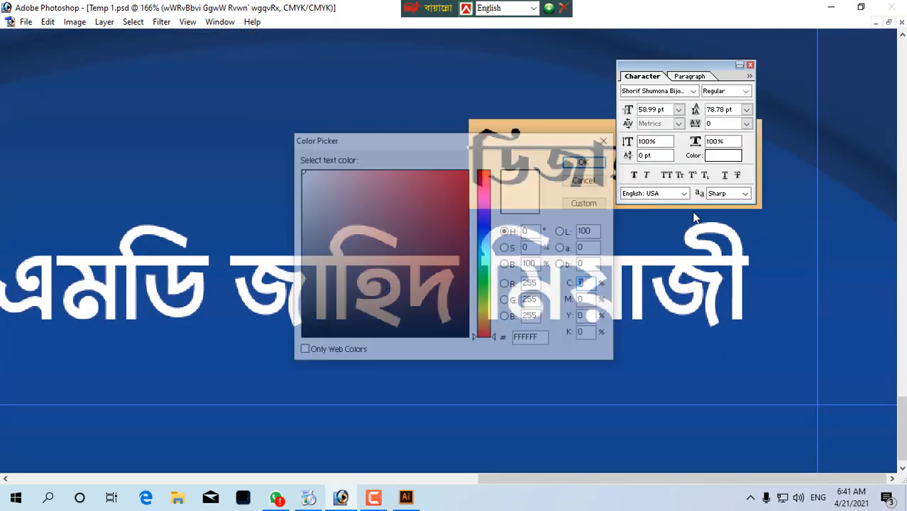
text(100)
key(Return)
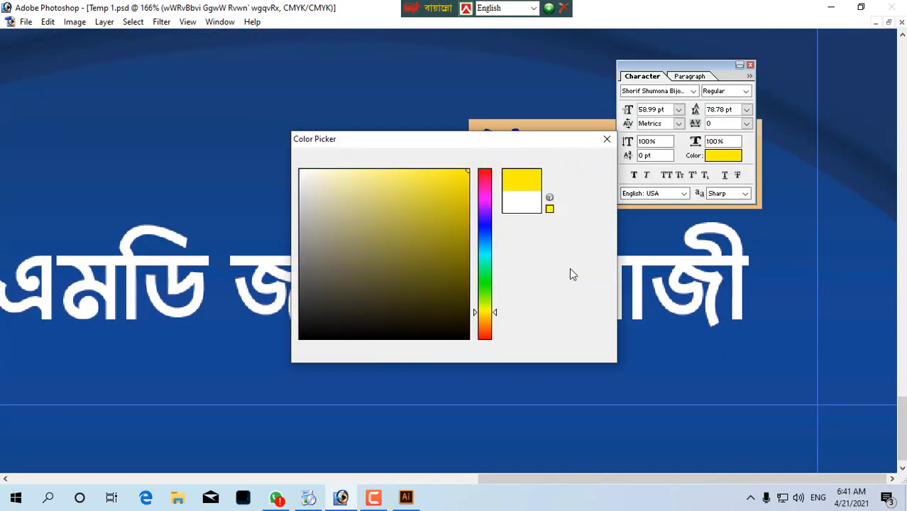
key(ctrl+Return)
key(Tab)
key(Tab)
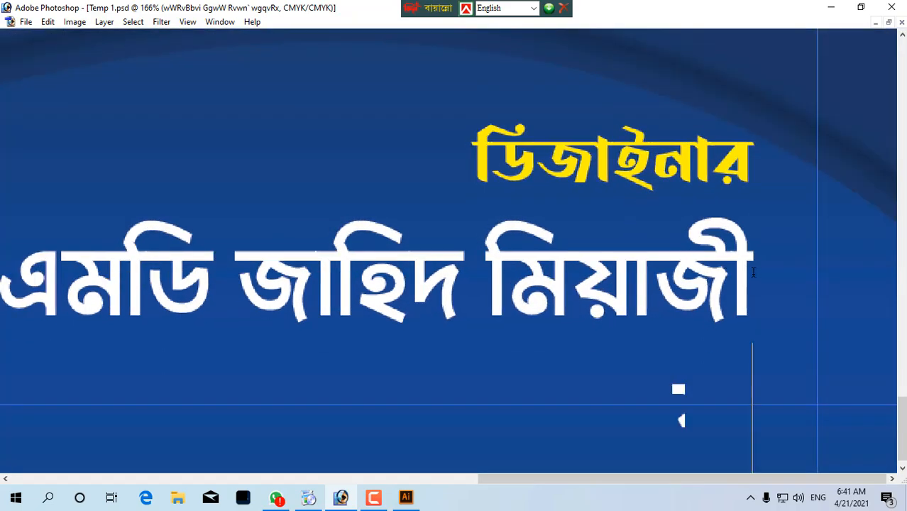
text(dei)
key(BackSpace)
key(BackSpace)
key(BackSpace)
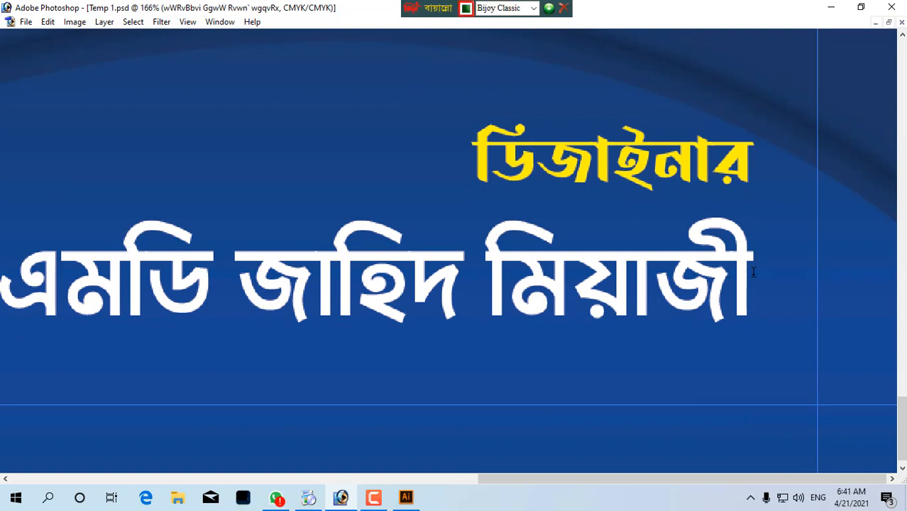
- Add a third line reading "ডিজাইনার, গ্রাফিক্স ভিলা" below the name
text(deufgdbfv)
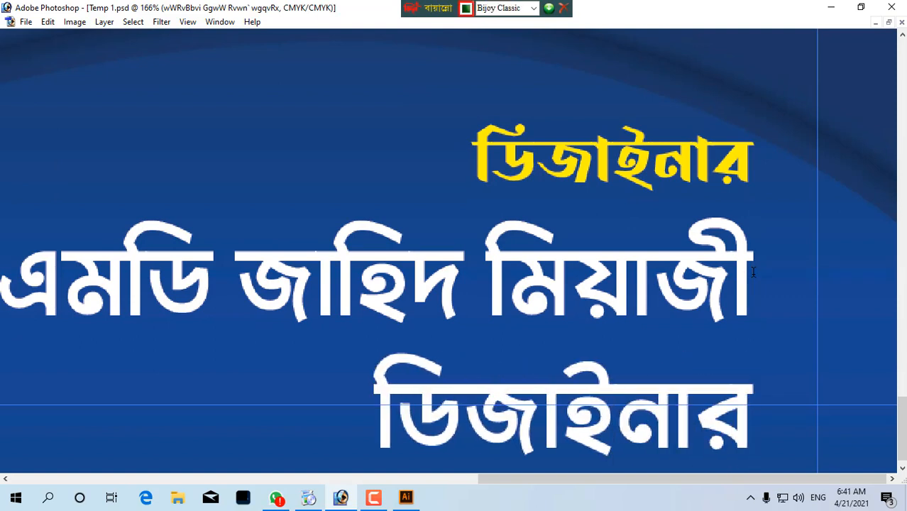
text(, ozfdRj)
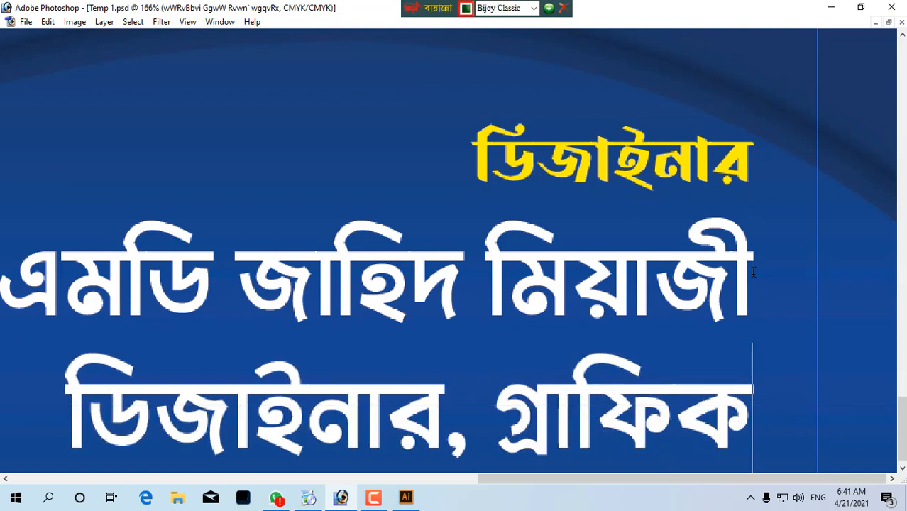
text(gn dHvf)
key(ctrl+a)
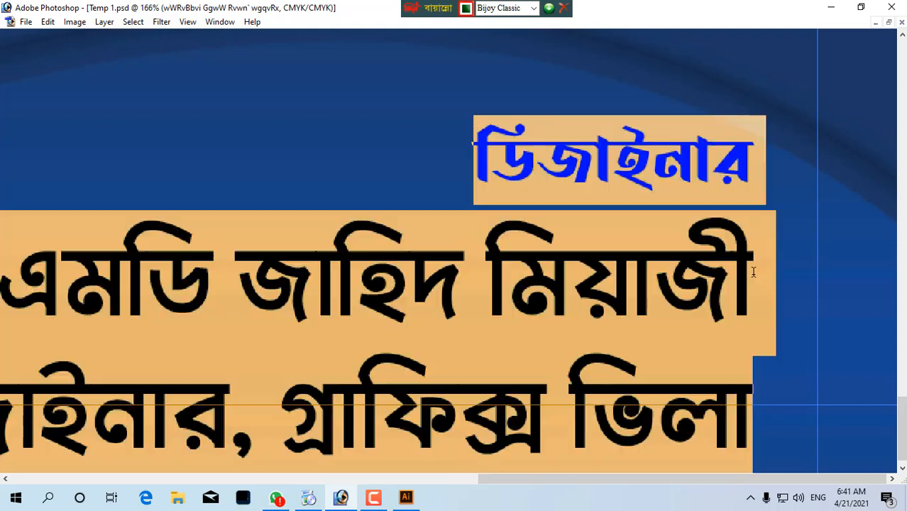
- Replace the yellow first line with "সৌজনৌঃ" on its own line above the name
triple_click(711, 186)
key(BackSpace)
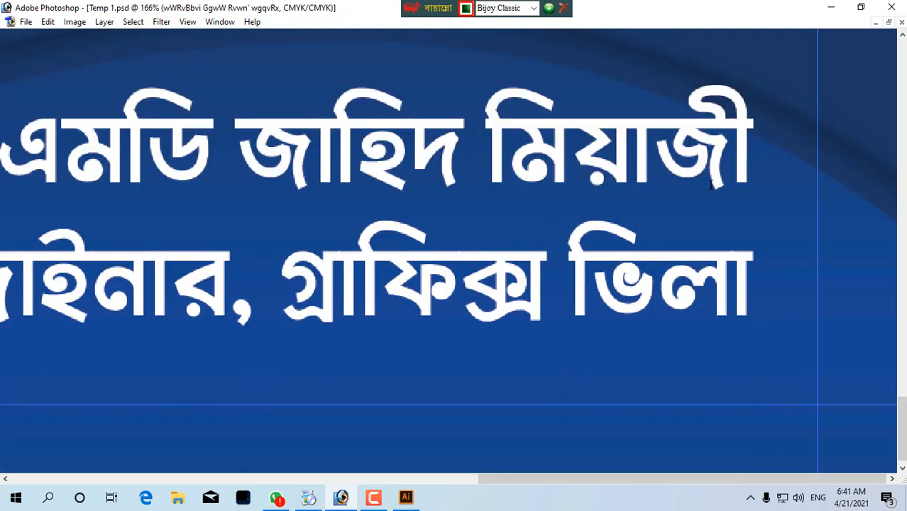
key(ctrl+a)
key(ctrl+Return)
key(ctrl+0)
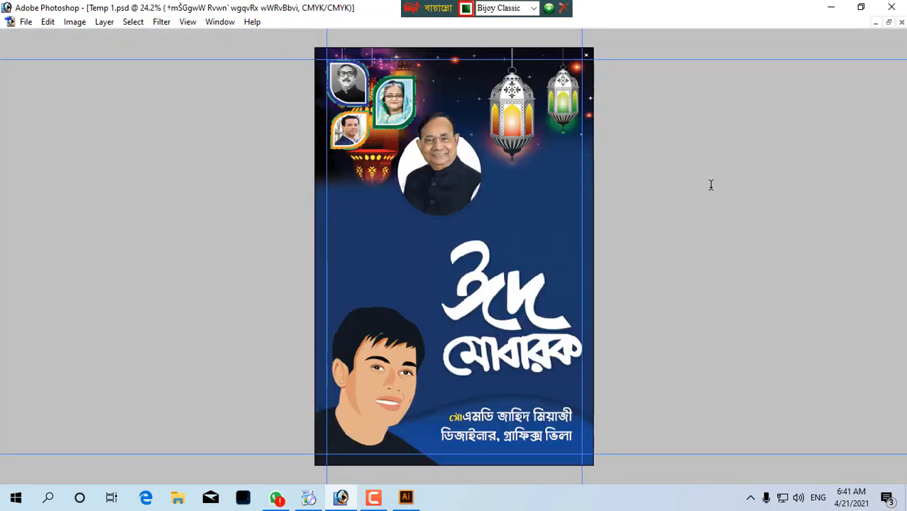
drag(408, 379, 570, 442)
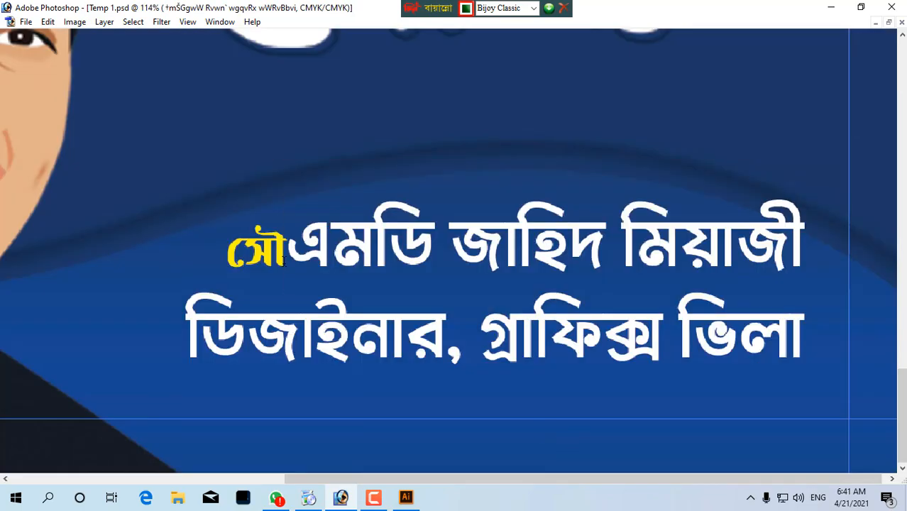
text(জনৌ)
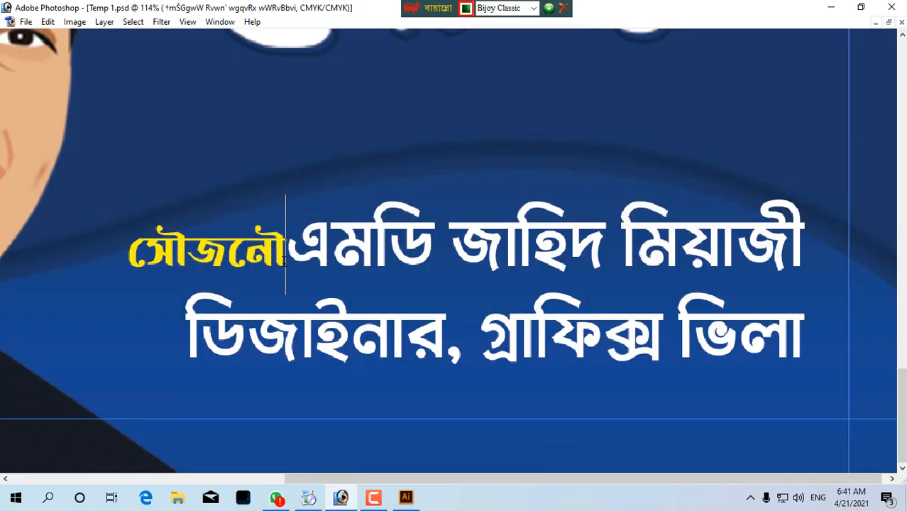
text(ঃ)
key(Return)
key(ctrl+a)
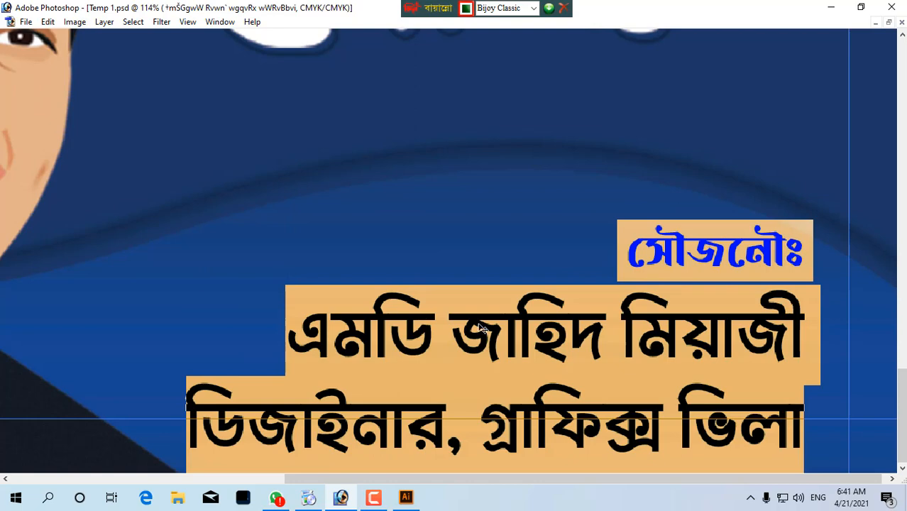
- Reduce the font size of the bottom line "ডিজাইনার, গ্রাফিক্স ভিলা" so it is clearly smaller than the name
triple_click(502, 365)
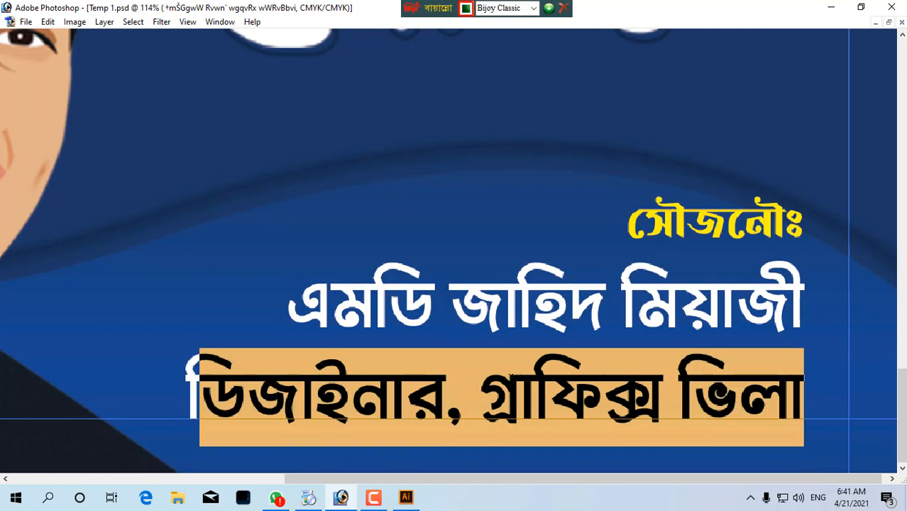
key(ctrl+shift+comma)
key(ctrl+shift+comma)
key(ctrl+shift+comma)
key(ctrl+shift+comma)
key(ctrl+shift+comma)
key(ctrl+shift+comma)
key(ctrl+shift+comma)
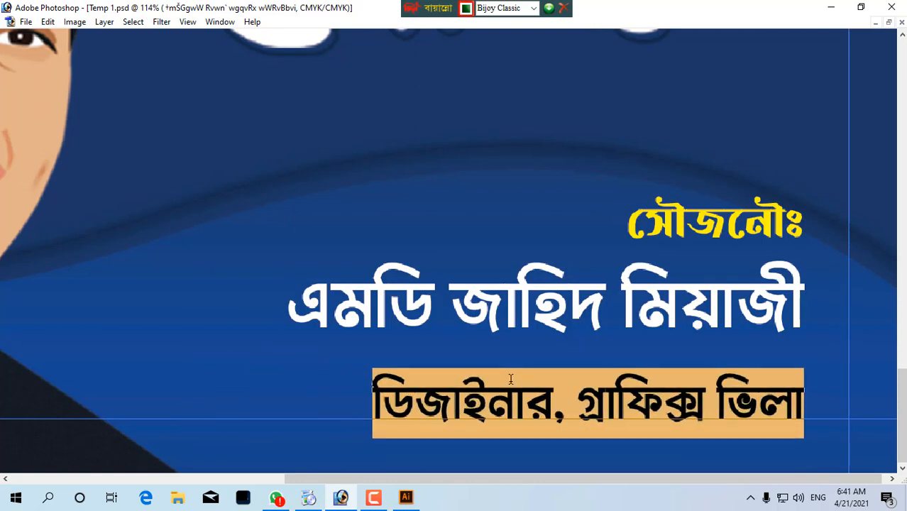
- Tighten the leading of the bottom line so it sits close beneath the name
key(alt+Up)
key(alt+Up)
key(alt+Up)
key(alt+Up)
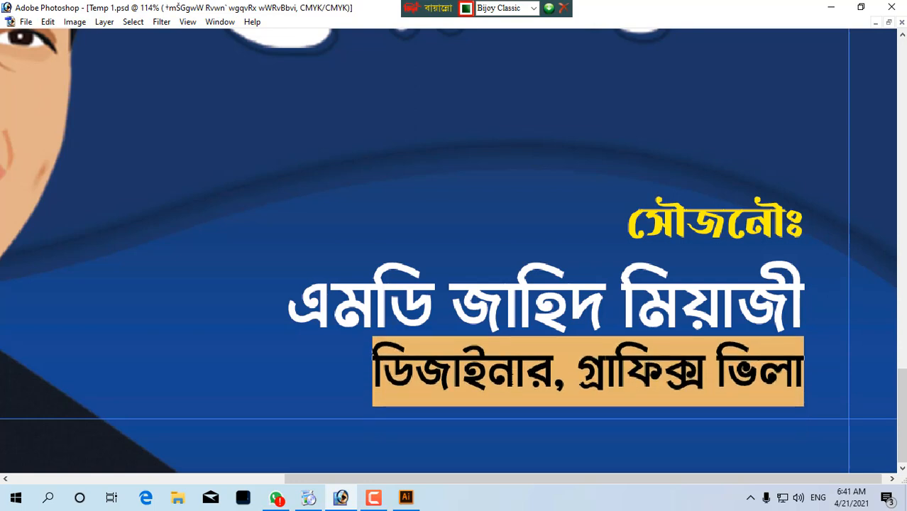
- Align the three-line credit block with the poster's right and lower guides, and colour its bottom line green
key(ctrl+Return)
drag(578, 362, 636, 385)
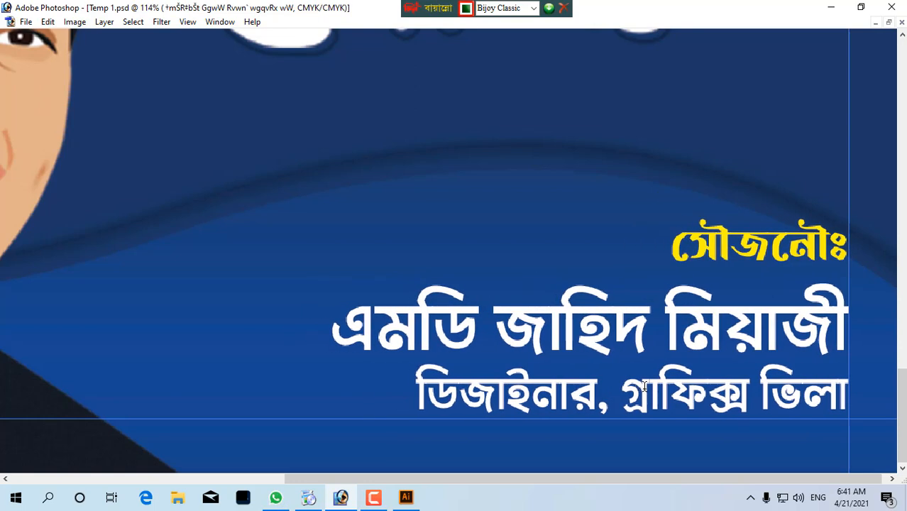
triple_click(644, 385)
key(ctrl+t)
click(723, 155)
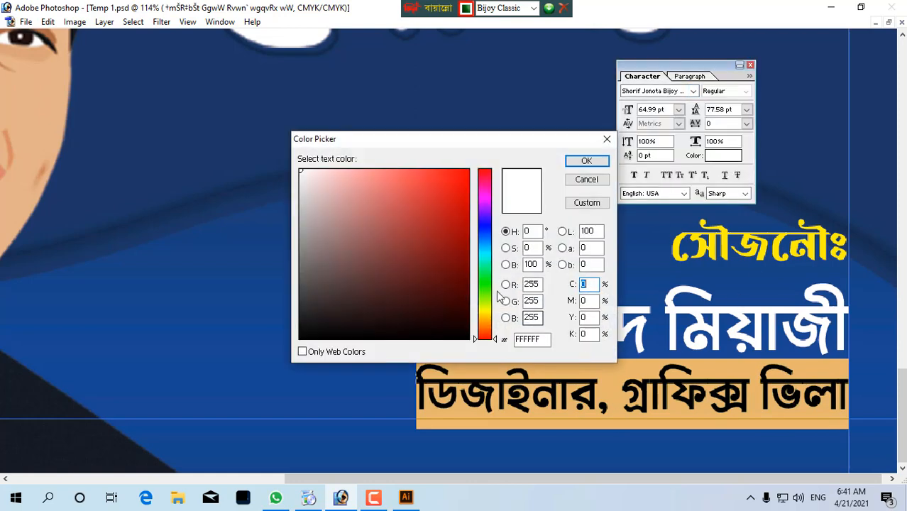
click(491, 287)
click(586, 160)
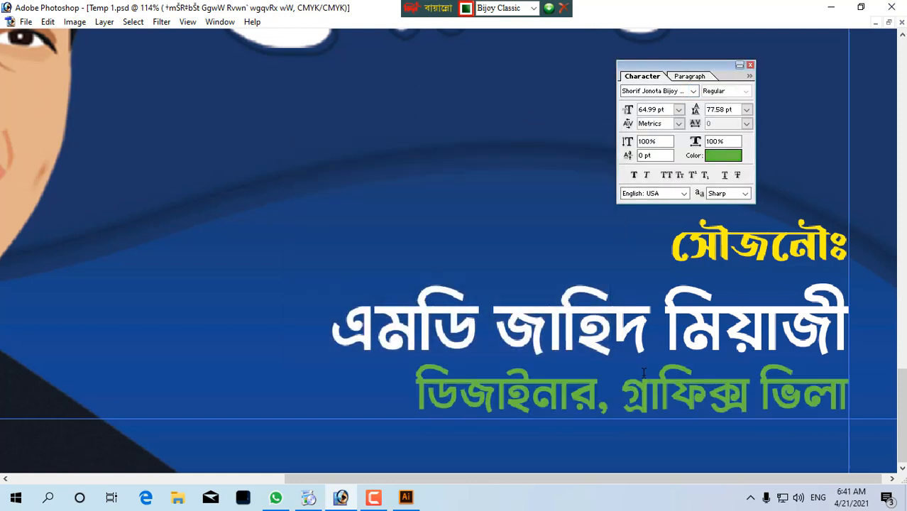
key(ctrl+a)
key(ctrl+Return)
key(ctrl+0)
key(Tab)
key(Tab)
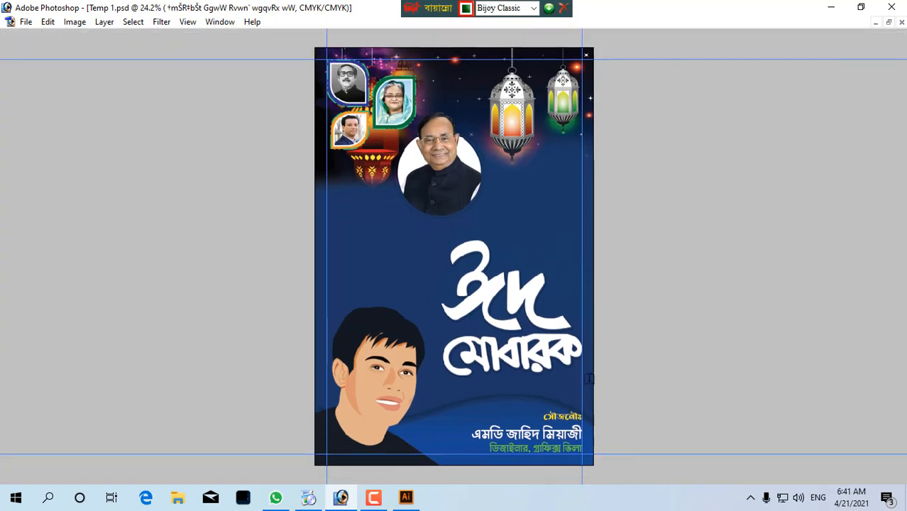
drag(470, 347, 613, 481)
alt+click(603, 339)
alt+click(603, 338)
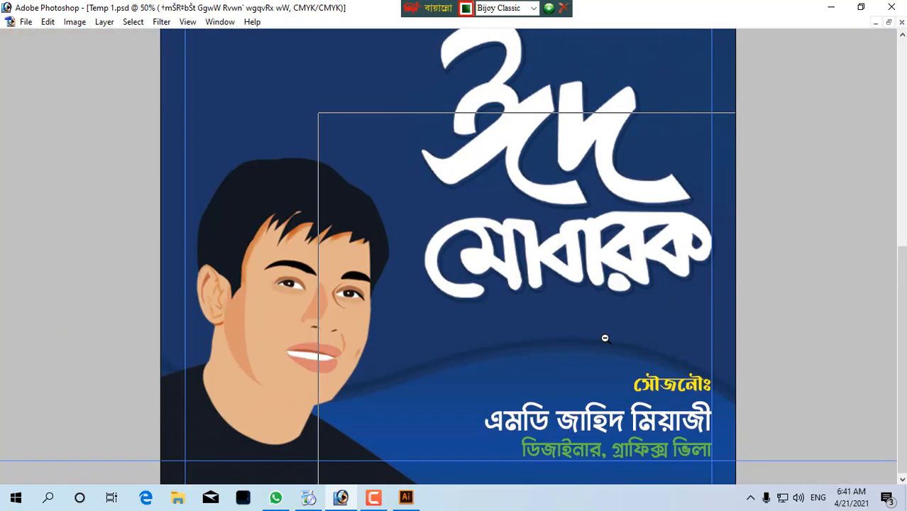
alt+click(603, 336)
alt+click(606, 336)
drag(285, 183, 682, 336)
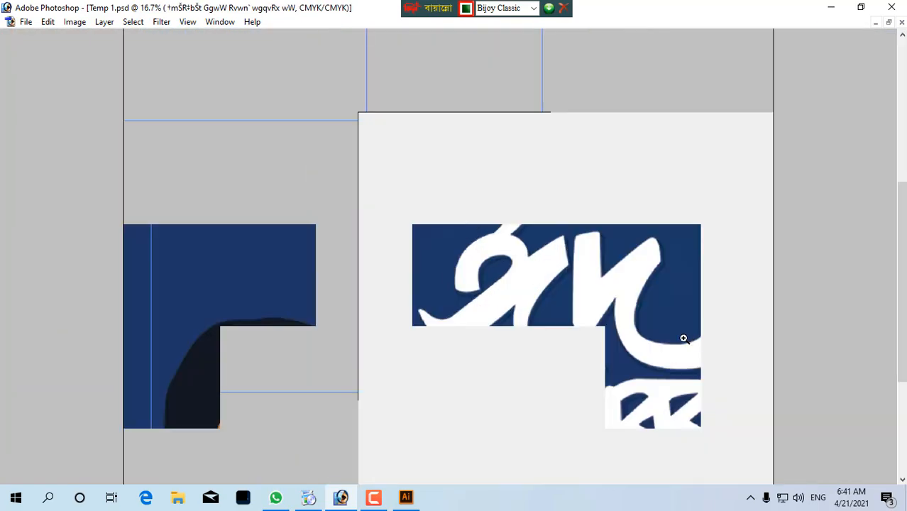
right_click(539, 308)
click(558, 316)
drag(550, 319, 549, 297)
key(ctrl+z)
alt+click(478, 312)
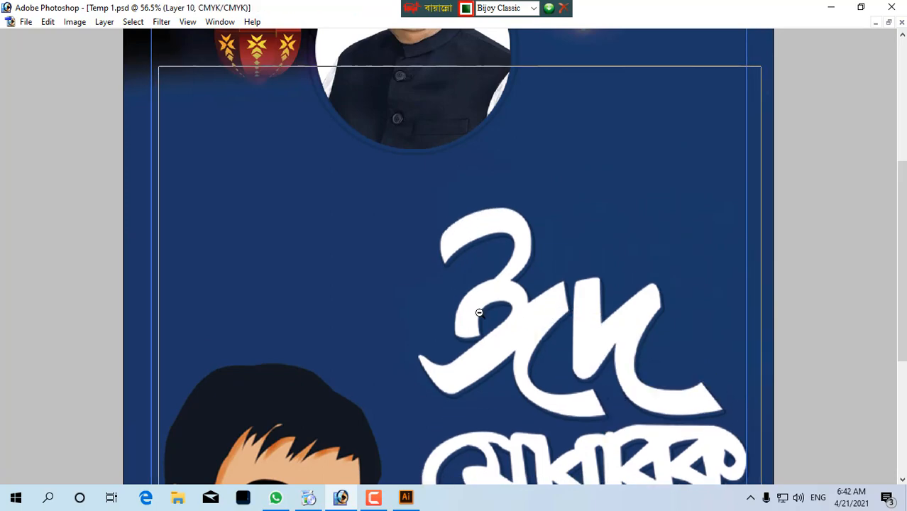
alt+click(480, 312)
alt+click(479, 312)
alt+click(479, 312)
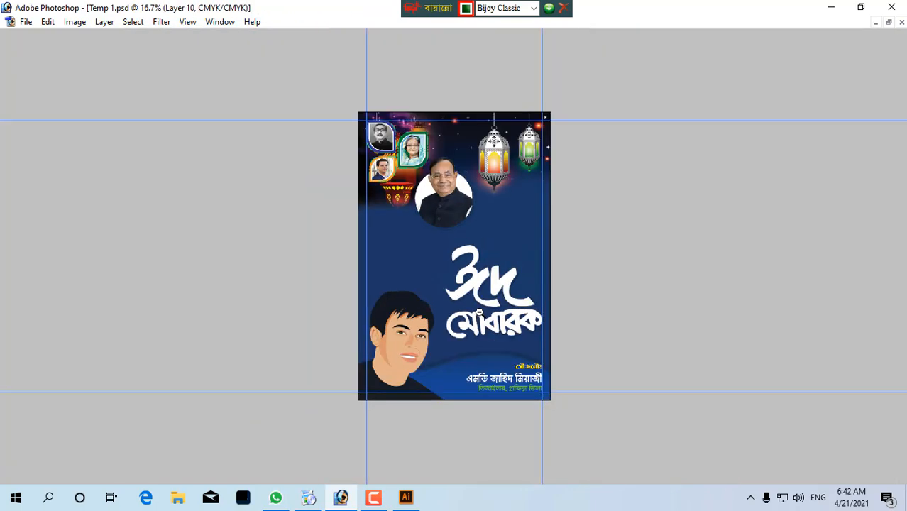
- Copy the red banner with its two lines of white Bangla text from 1.psd into Temp 1.psd
click(888, 24)
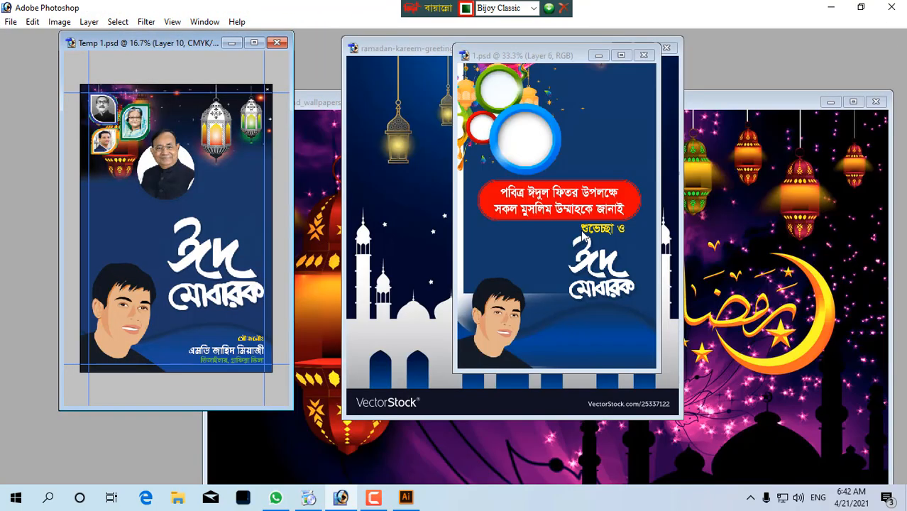
right_click(566, 190)
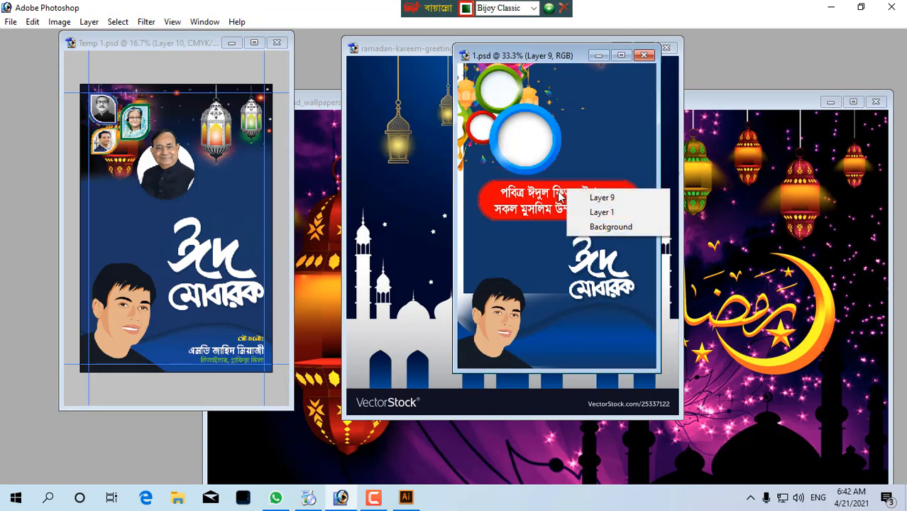
right_click(557, 192)
click(589, 214)
drag(588, 215, 247, 233)
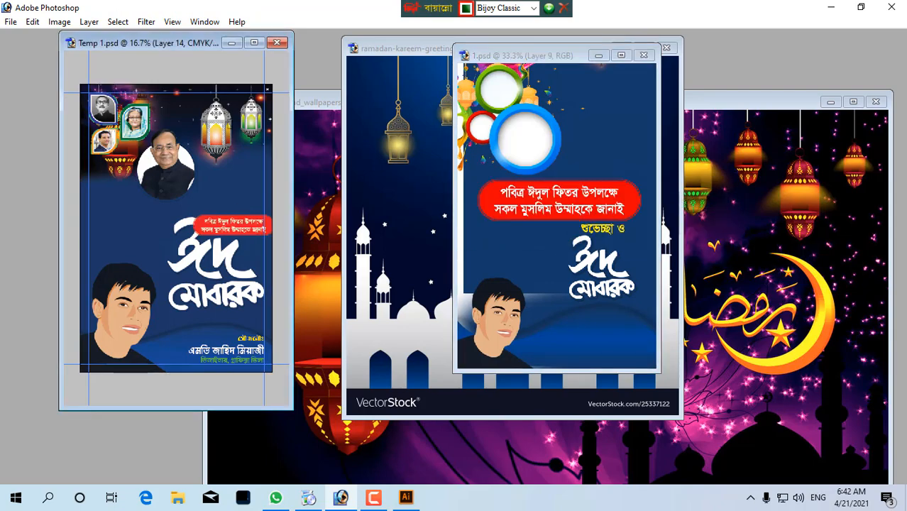
- Place the red banner against the left guide, below the portraits and beside the Eid lettering
click(254, 44)
key(ctrl+plus)
drag(704, 327, 387, 353)
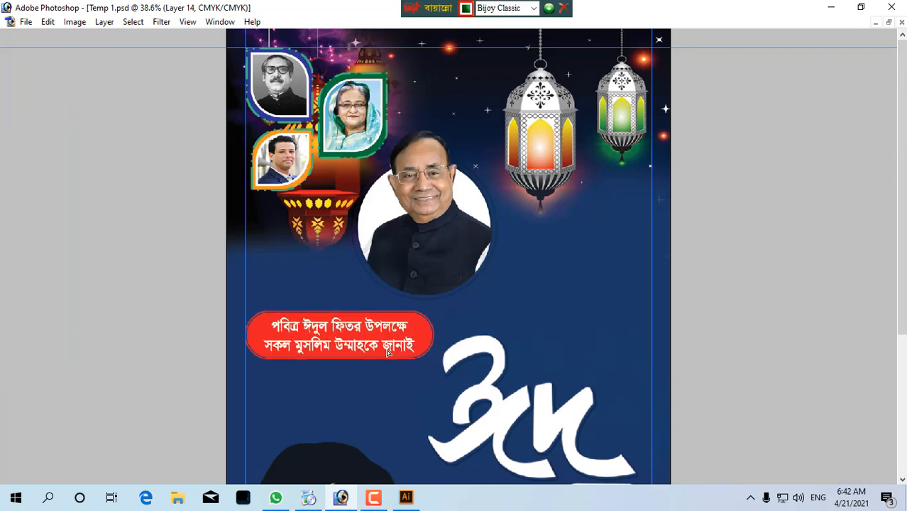
- Move the large round portrait to the poster's upper right, against the right guide and overlapping the lanterns
right_click(410, 280)
click(439, 270)
drag(443, 271, 608, 223)
- Move the red banner up beneath the small portraits and enlarge it from the left guide to below the round portrait
right_click(375, 324)
drag(401, 278, 404, 273)
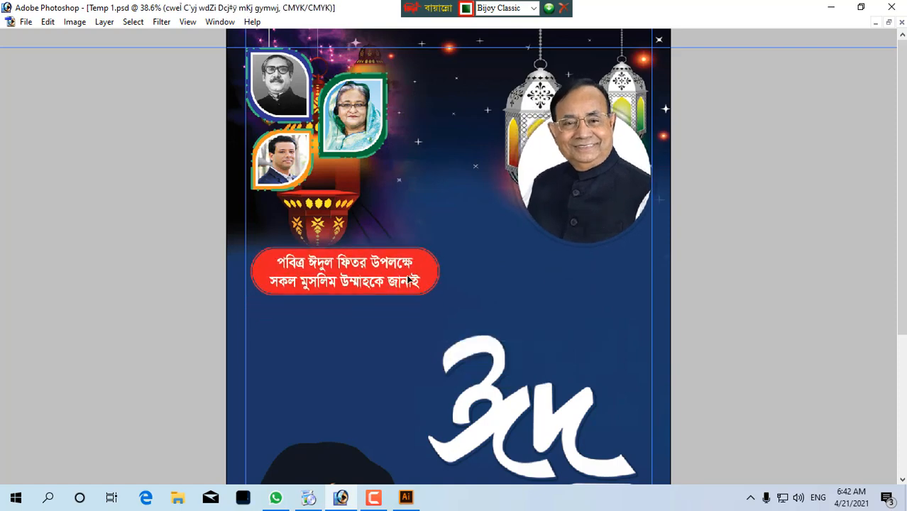
key(ctrl+r)
key(ctrl+t)
drag(444, 307, 561, 354)
drag(518, 313, 512, 295)
key(Return)
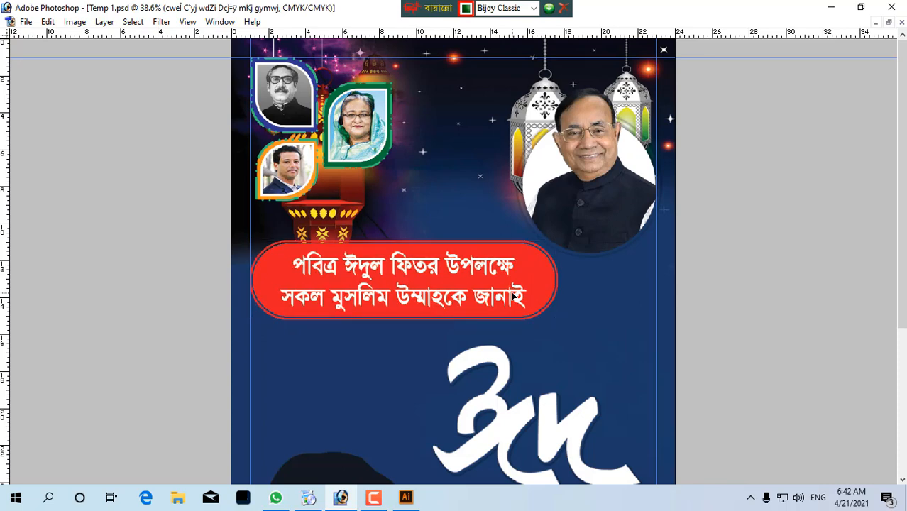
- Copy the yellow "শুভেচ্ছা ও" text from 1.psd into Temp 1.psd
click(889, 23)
right_click(589, 229)
click(601, 232)
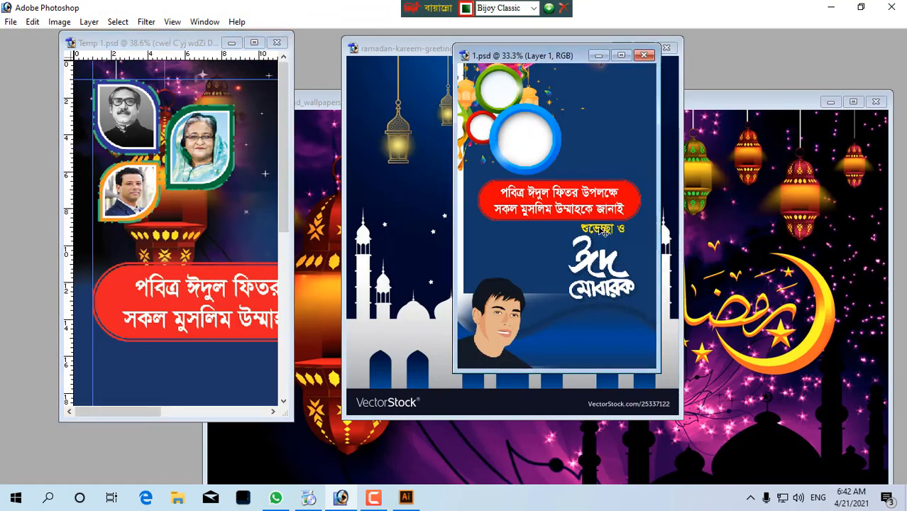
drag(603, 231, 241, 220)
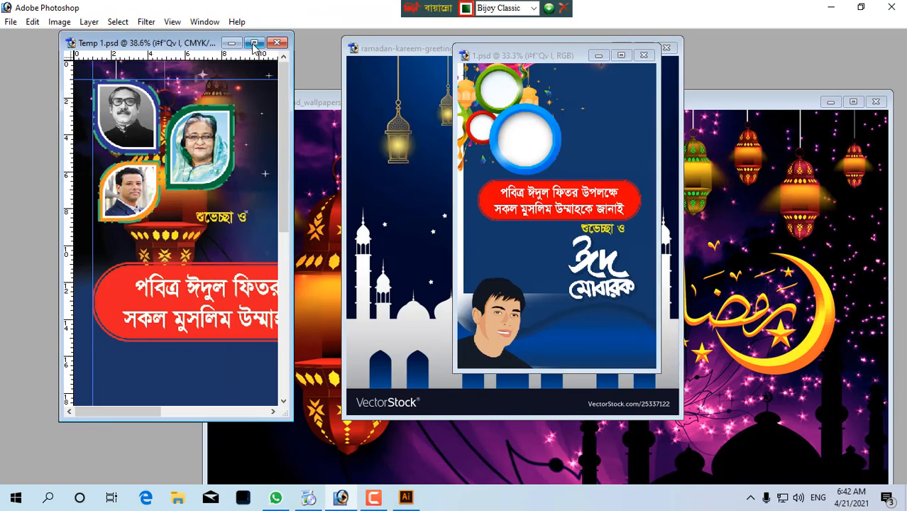
- Reposition the yellow "শুভেচ্ছা ও" text between the red banner and the Eid Mubarak lettering
click(254, 43)
drag(500, 314, 558, 347)
drag(477, 240, 797, 424)
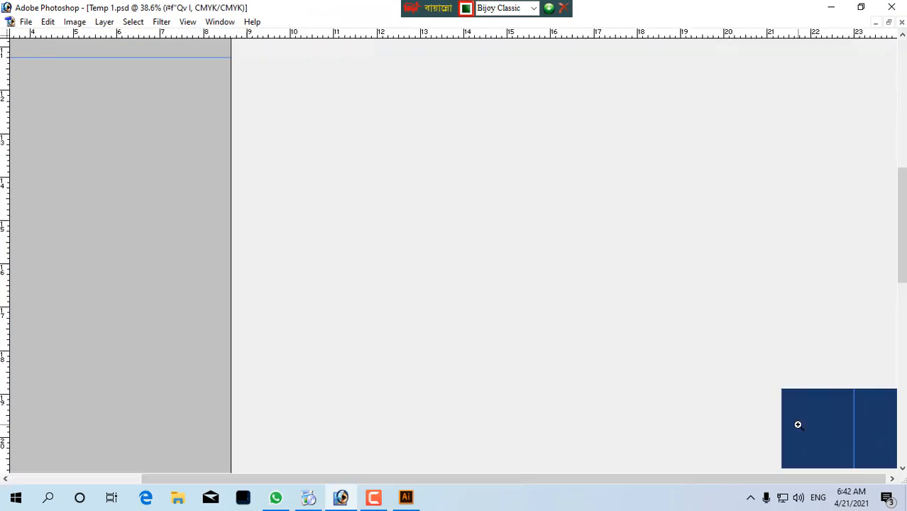
- Move the yellow greeting text to just below the red banner, against the right-hand vertical guide
key(ctrl+t)
drag(654, 269, 812, 180)
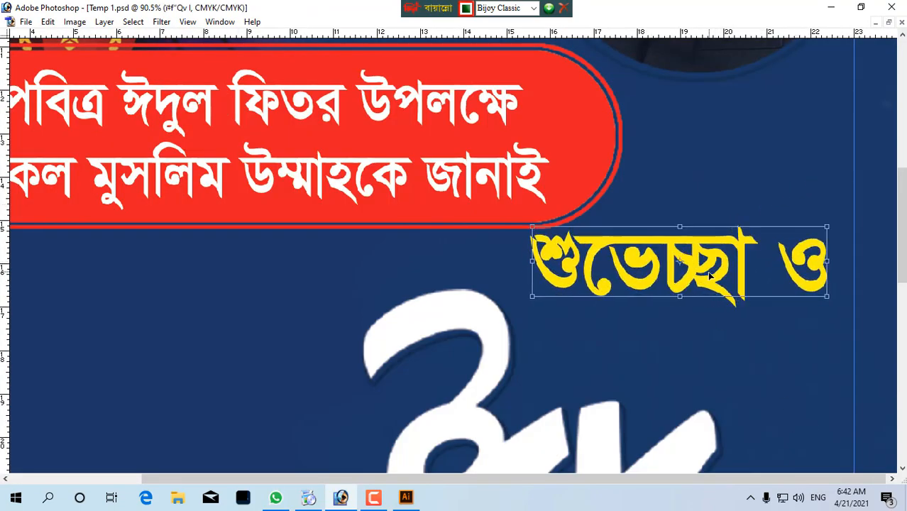
drag(711, 275, 730, 281)
key(Return)
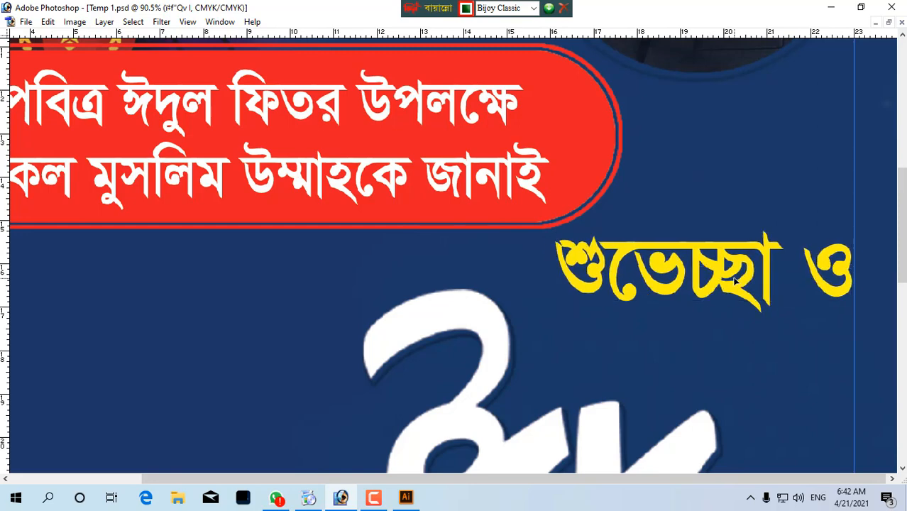
- Set the yellow greeting text in the Shobuj Bhulua Bijoy font with the Regular style
key(ctrl+0)
drag(529, 243, 611, 299)
key(Tab)
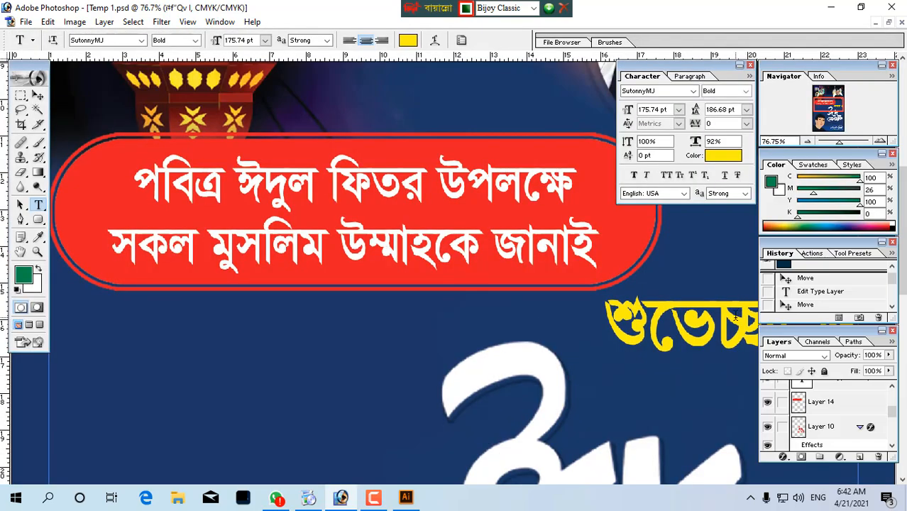
click(730, 301)
key(ctrl+a)
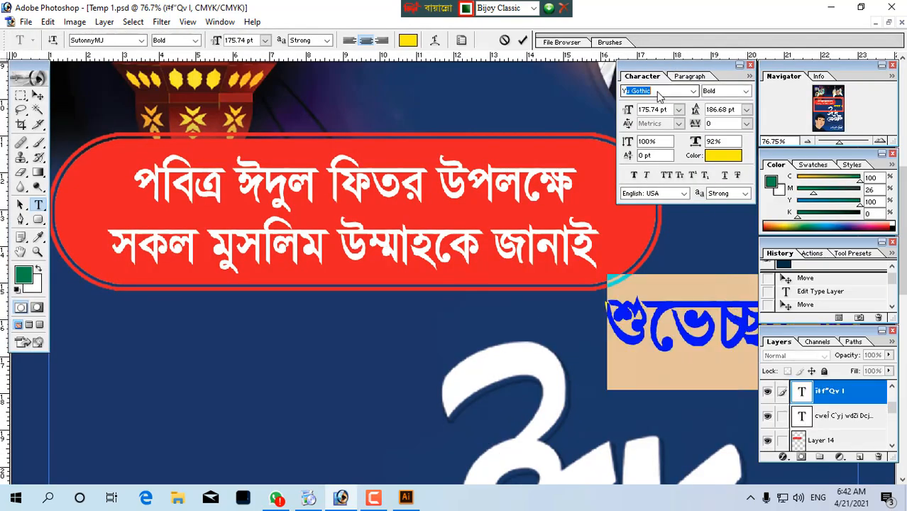
text(Y)
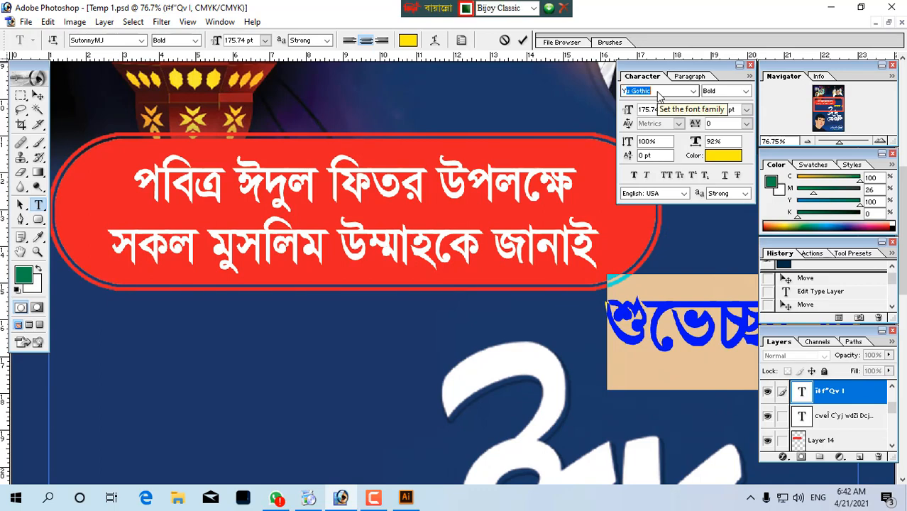
key(Return)
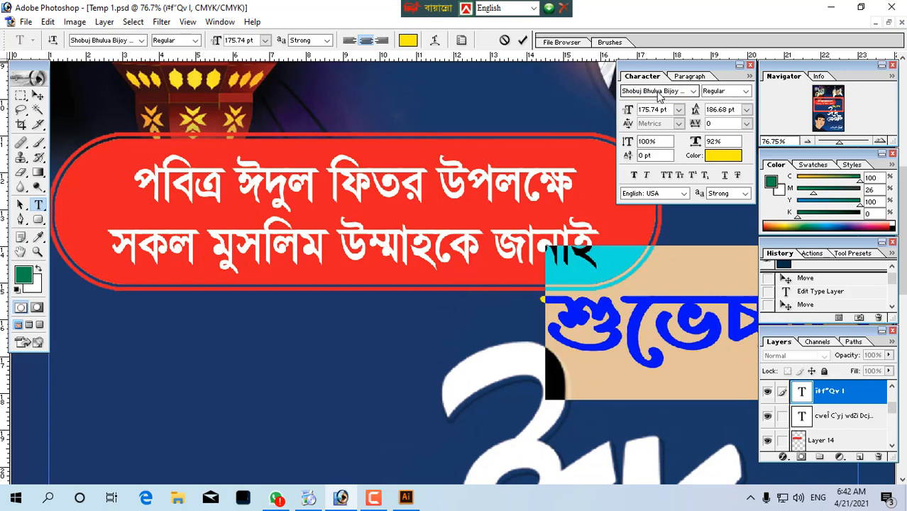
key(ctrl+Return)
key(Tab)
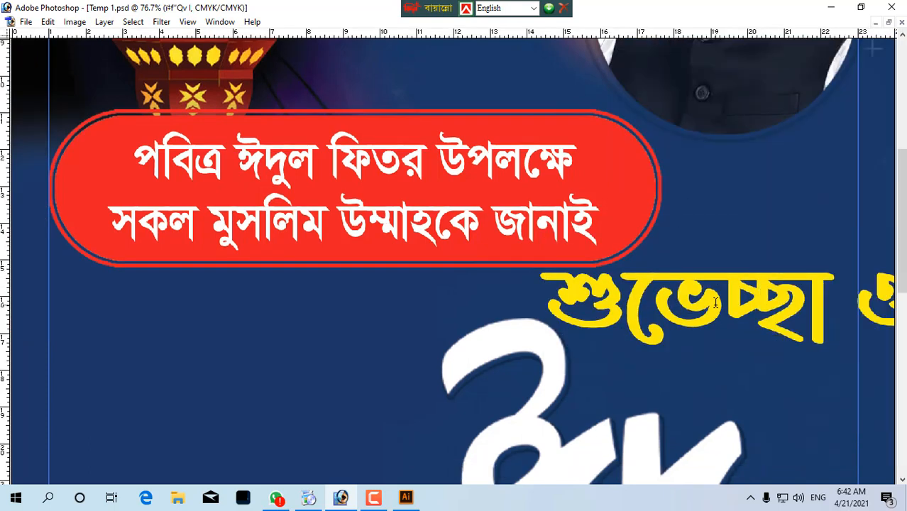
- Scale down the yellow greeting text and place it between the red banner and the large white Eid lettering
drag(534, 273, 505, 293)
key(Return)
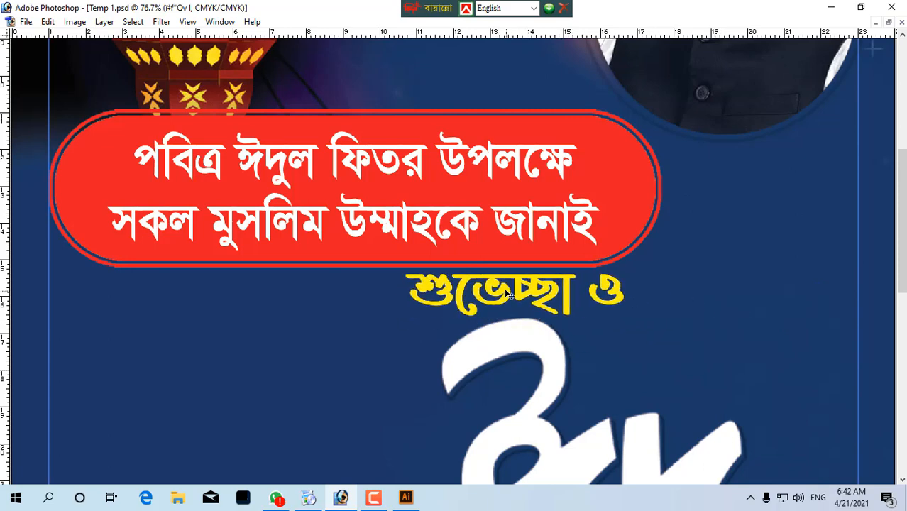
- Select Layer 10 with the white Eid lettering and shift it slightly down, away from the yellow text
key(ctrl+0)
drag(434, 214, 558, 283)
right_click(388, 310)
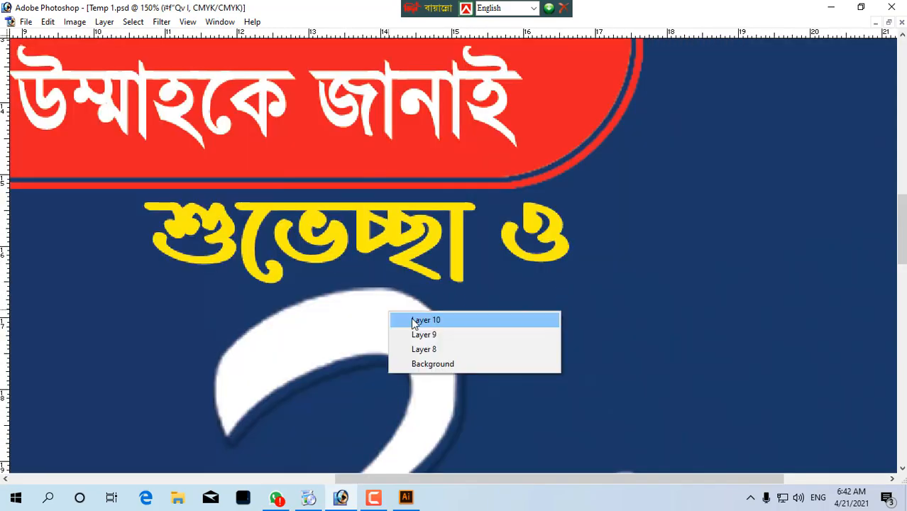
click(414, 322)
drag(418, 325, 421, 341)
key(ctrl+0)
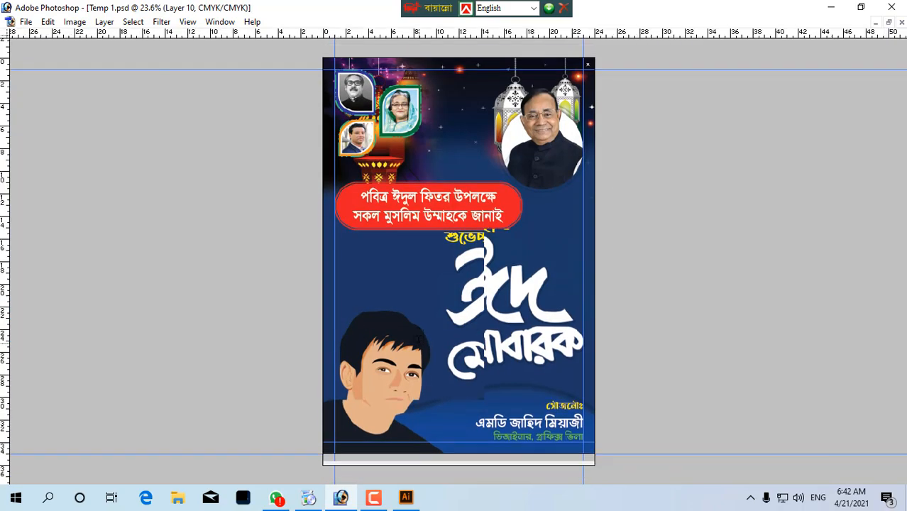
- Try moving the three framed portraits in the poster's upper-left area inward, and undo the move
key(ctrl+minus)
drag(691, 239, 690, 240)
alt+click(550, 231)
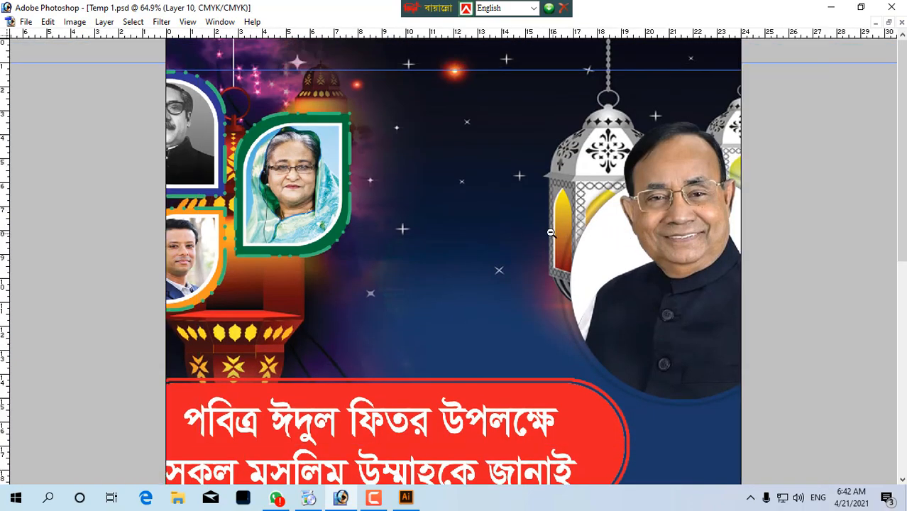
alt+click(549, 232)
alt+click(549, 232)
alt+click(547, 231)
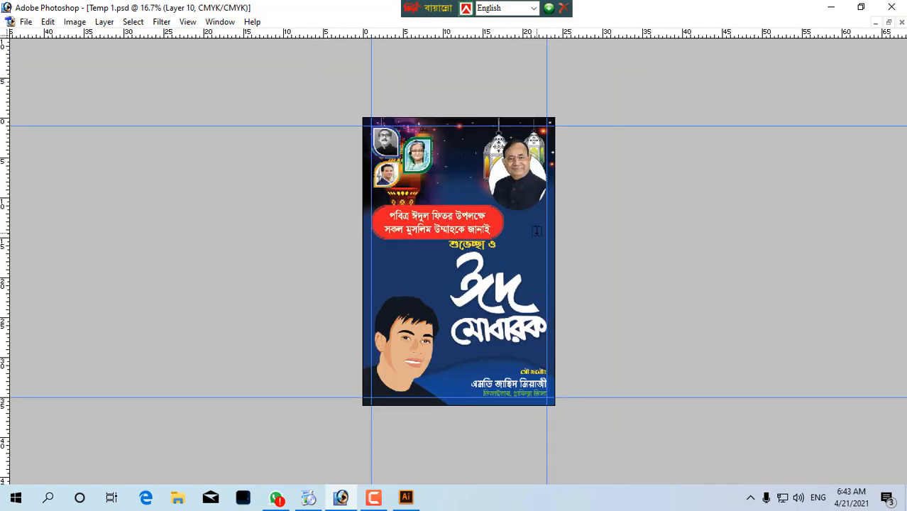
drag(301, 109, 511, 247)
drag(323, 147, 378, 186)
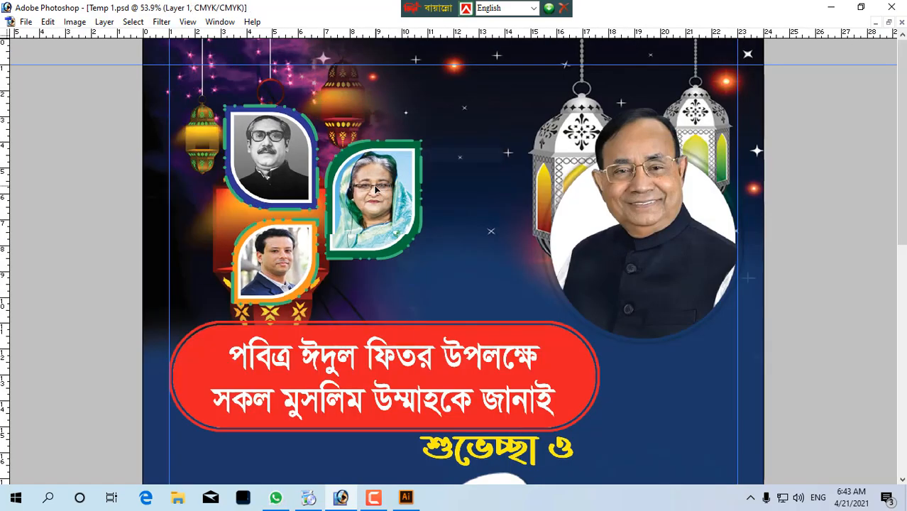
key(ctrl+z)
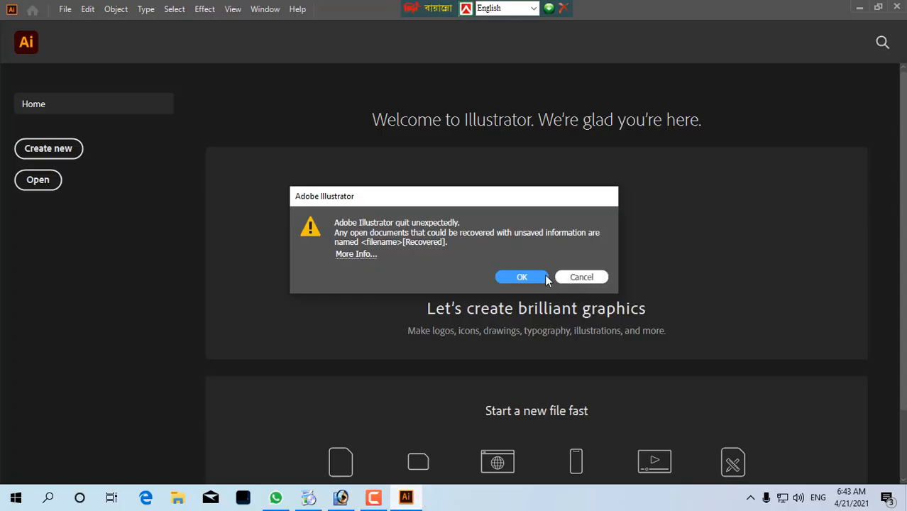
- In Illustrator, create a new Print document with the Letter preset, 612 x 792 pt, and dismiss the welcome tour
key(Return)
click(61, 152)
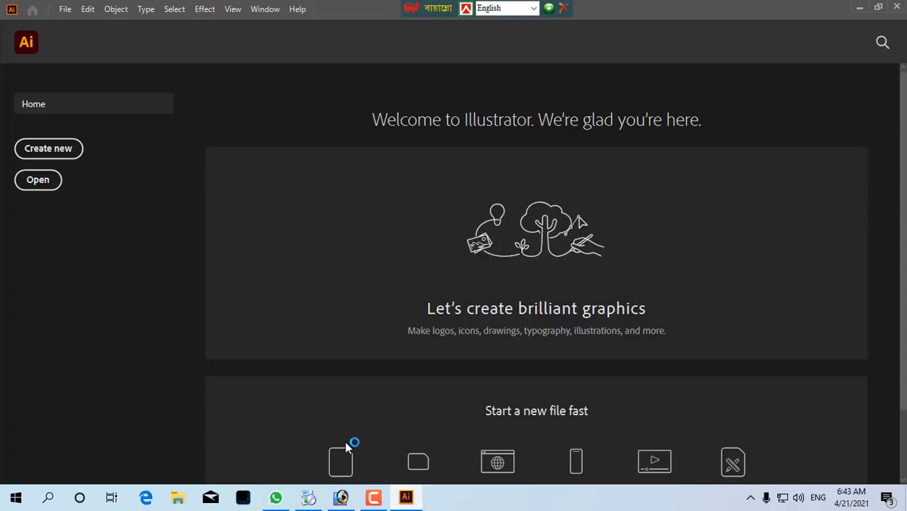
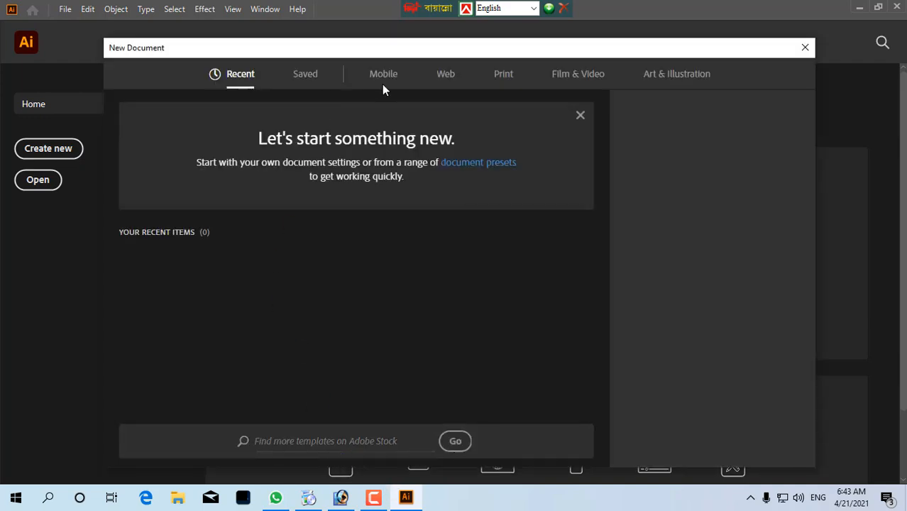
click(501, 76)
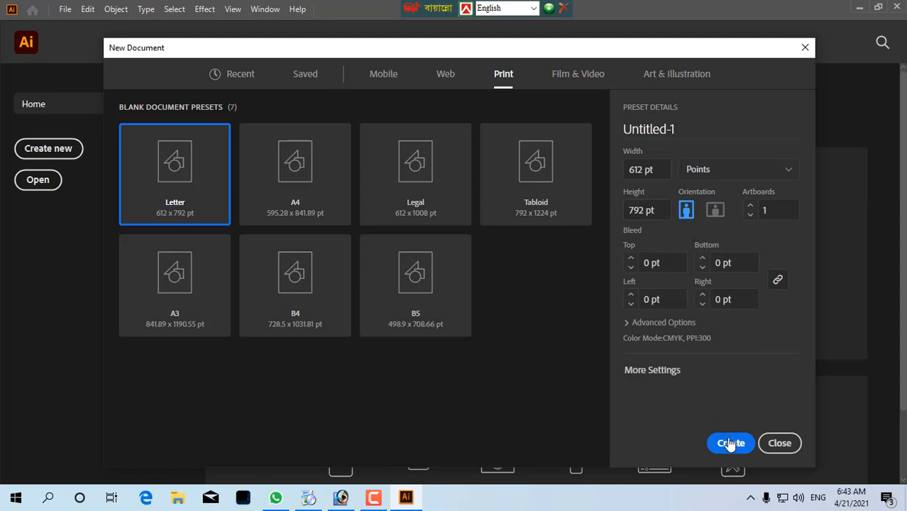
click(729, 444)
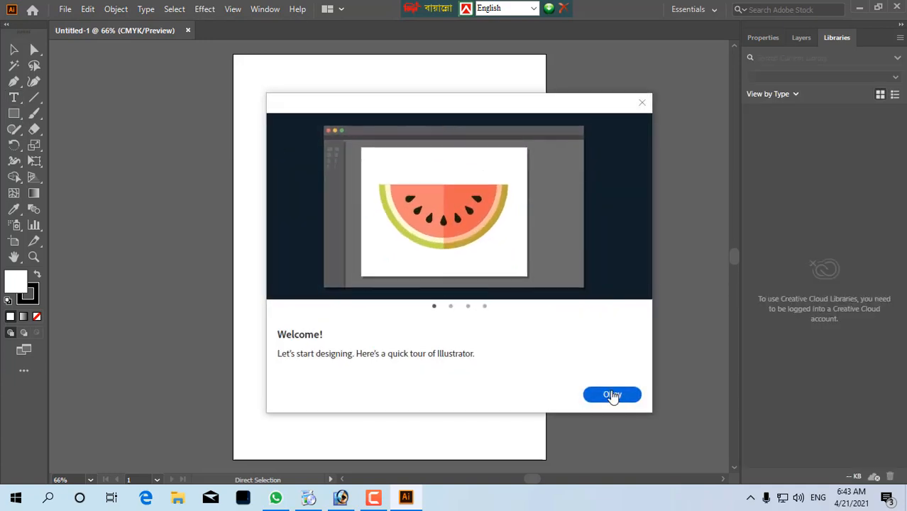
click(608, 390)
- Draw an upright rectangle on the artboard and strongly round its upper-left and lower-right corners into a leaf shape
key(z)
drag(208, 127, 482, 261)
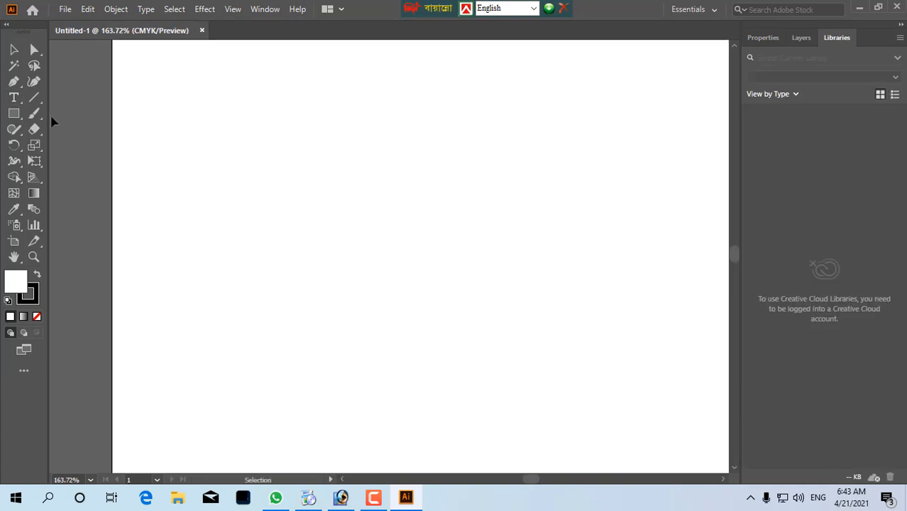
click(14, 114)
drag(260, 93, 438, 338)
key(a)
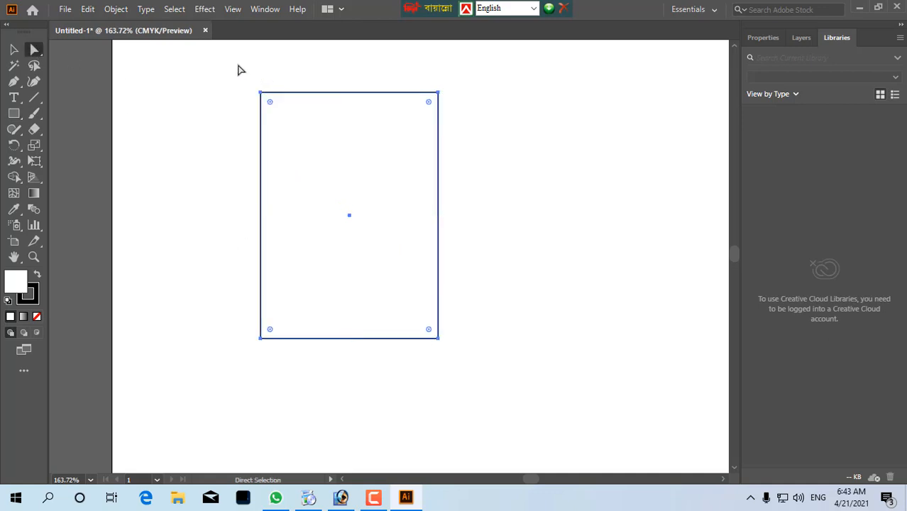
drag(270, 101, 383, 217)
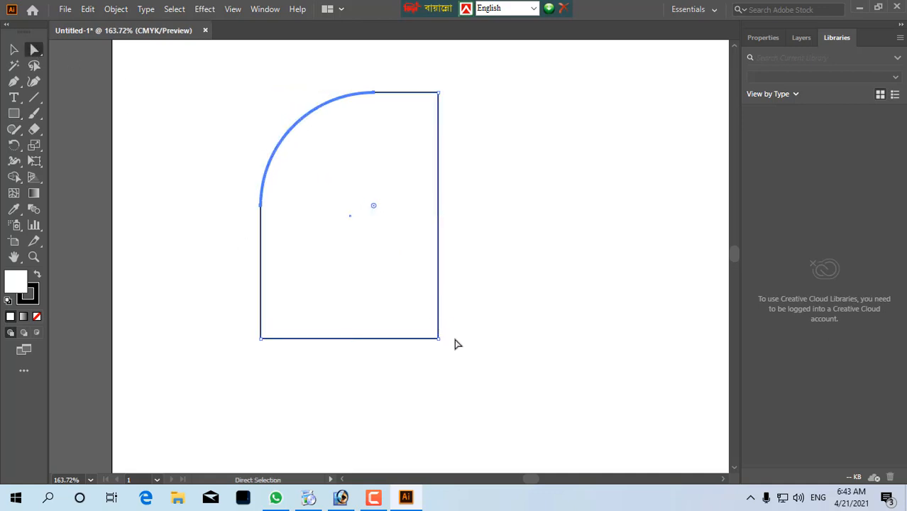
drag(429, 332, 355, 257)
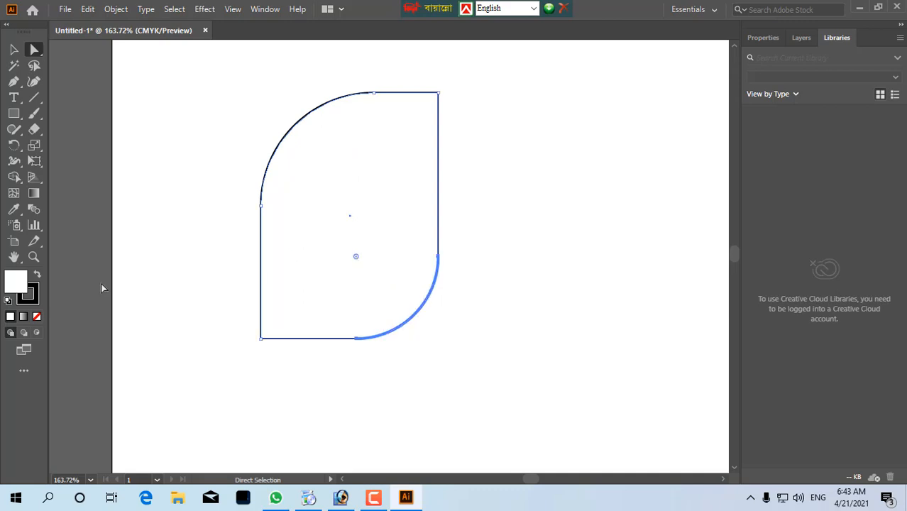
- Fill the leaf shape with the white-to-black linear gradient and remove its stroke
click(23, 316)
click(30, 298)
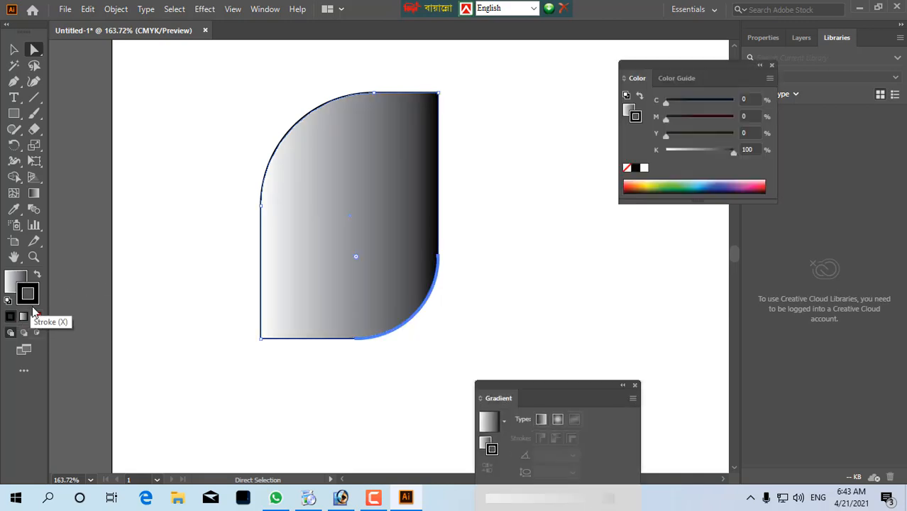
click(37, 316)
click(12, 287)
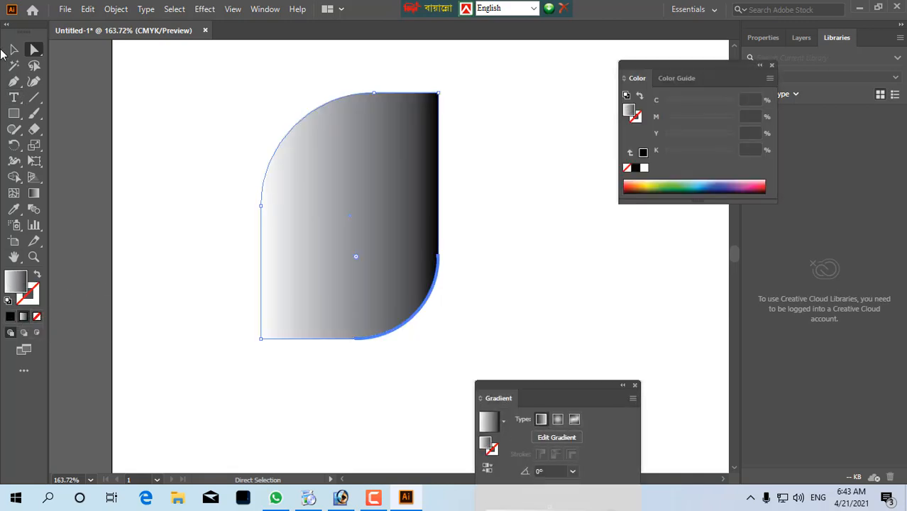
- Place a copy of the leaf shape behind the original and enlarge it slightly around its centre to form a border
click(13, 50)
click(347, 143)
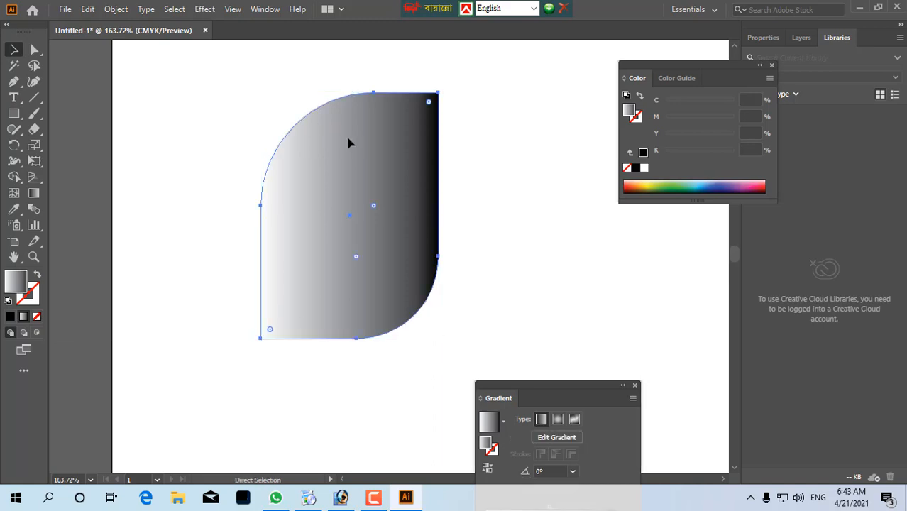
click(359, 134)
drag(351, 91, 354, 82)
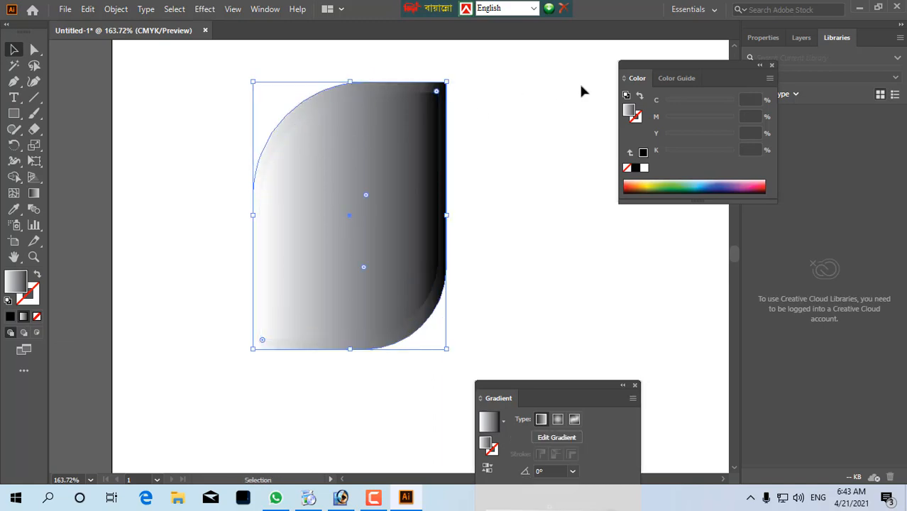
- Redirect the outer leaf's linear gradient diagonally at about 161°, running dark from the upper left to light at the lower right
click(34, 193)
drag(184, 94, 404, 257)
drag(486, 262, 236, 177)
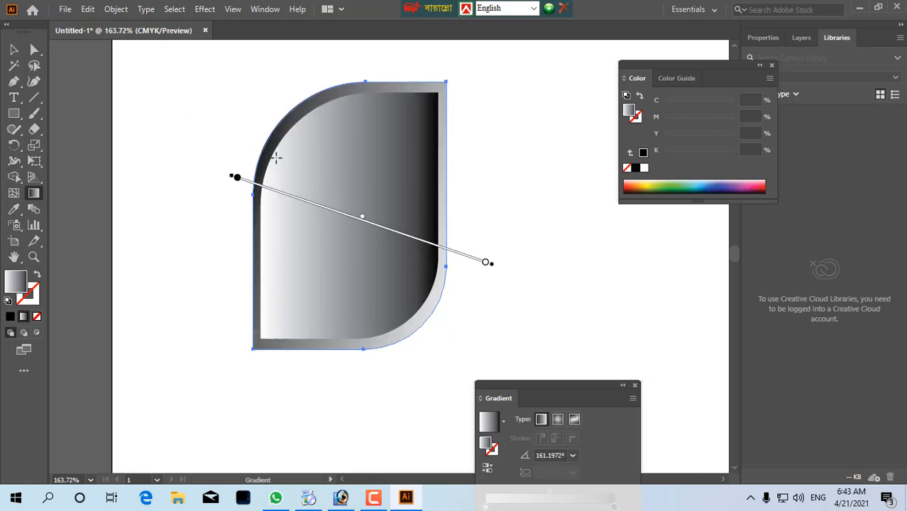
- Fill the inner leaf shape with solid white and deselect it
ctrl+click(354, 246)
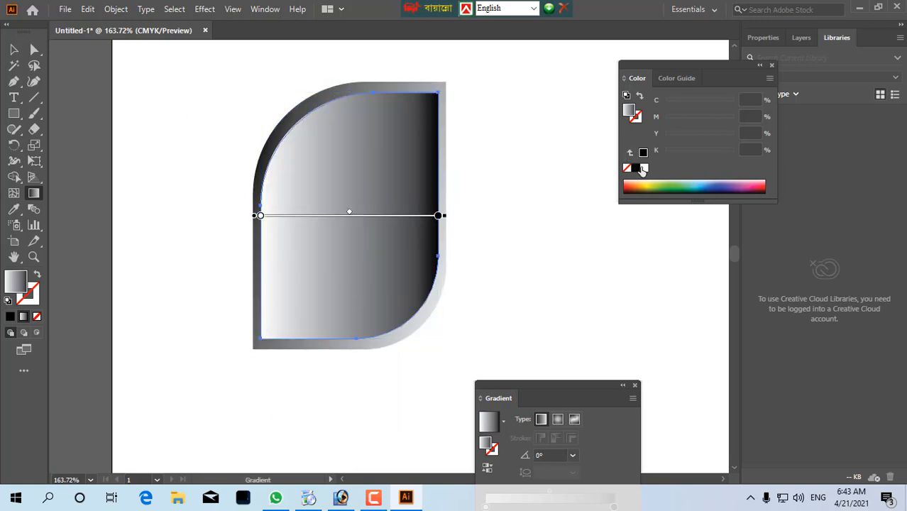
click(644, 168)
ctrl+click(529, 242)
- Duplicate the framed leaf twice, placing one copy to the lower right of the original and another below it
ctrl+alt+click(530, 243)
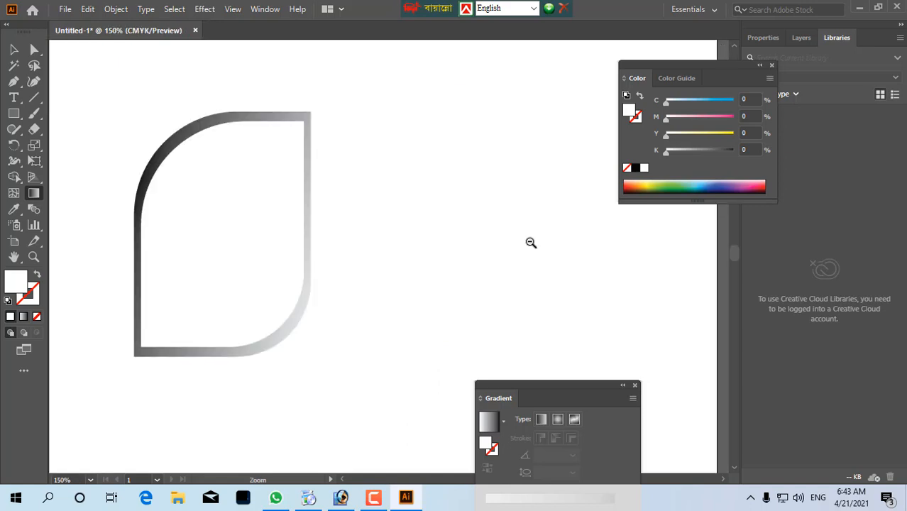
ctrl+alt+click(530, 243)
ctrl+alt+click(530, 243)
drag(253, 276, 343, 220)
drag(223, 144, 358, 275)
drag(350, 284, 269, 315)
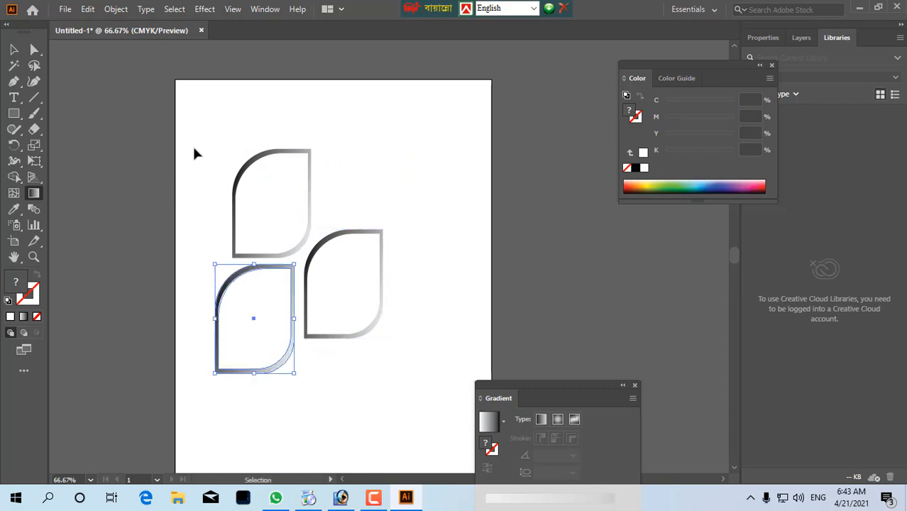
- Copy all three framed leaves and paste them into the Photoshop poster as a shape layer
drag(195, 149, 402, 359)
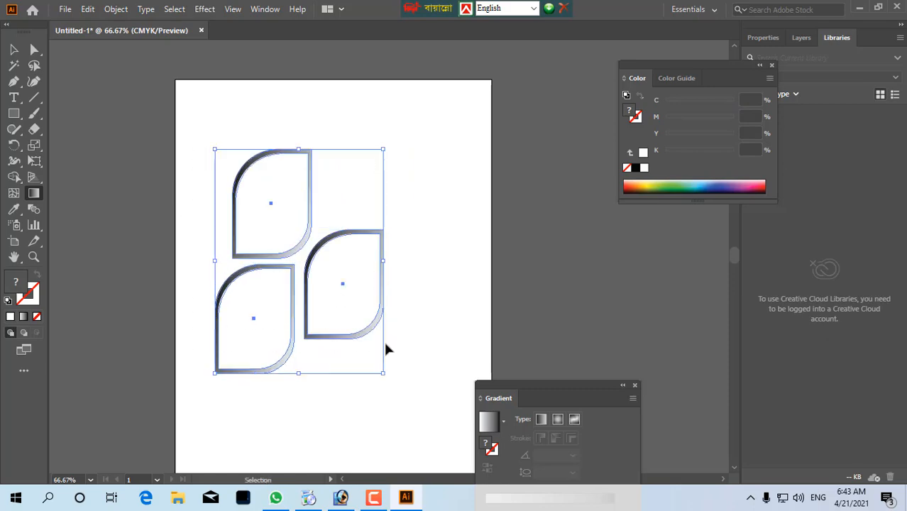
click(341, 498)
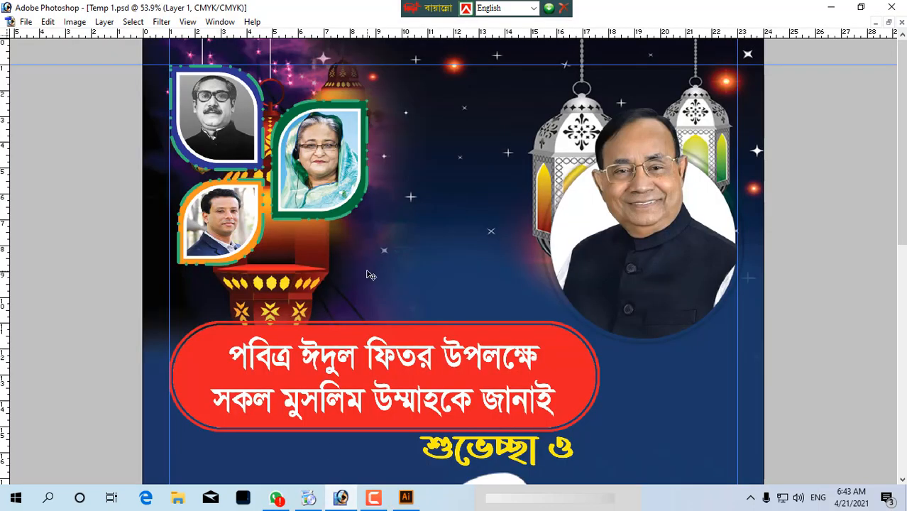
key(ctrl+v)
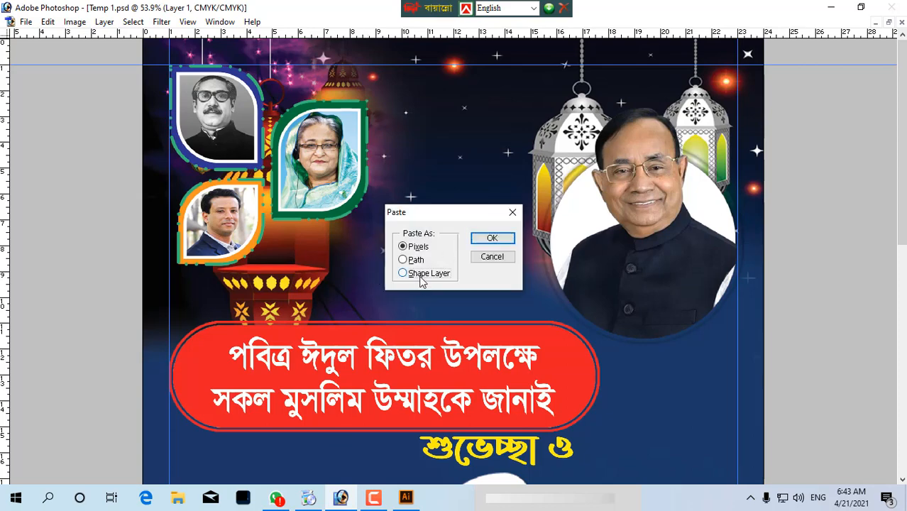
click(492, 238)
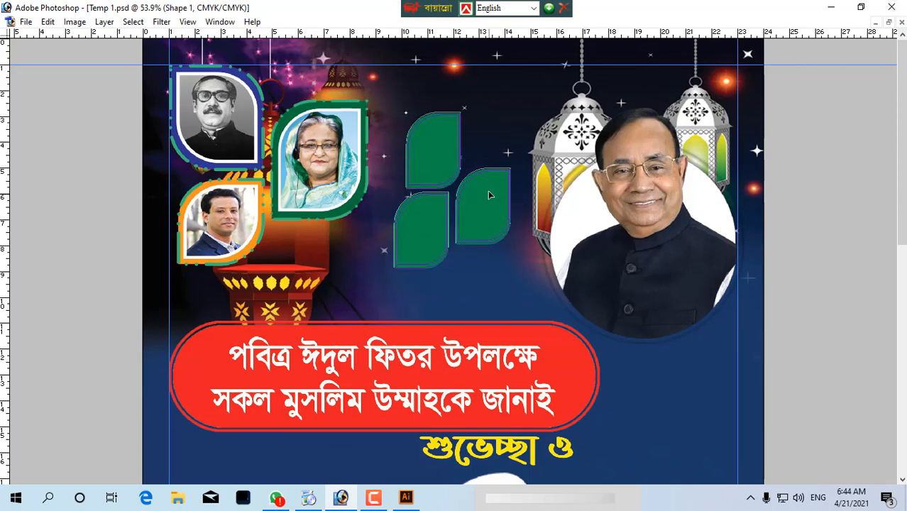
- Convert the pasted leaf paths into a selection
key(ctrl+Return)
key(Tab)
drag(349, 140, 579, 311)
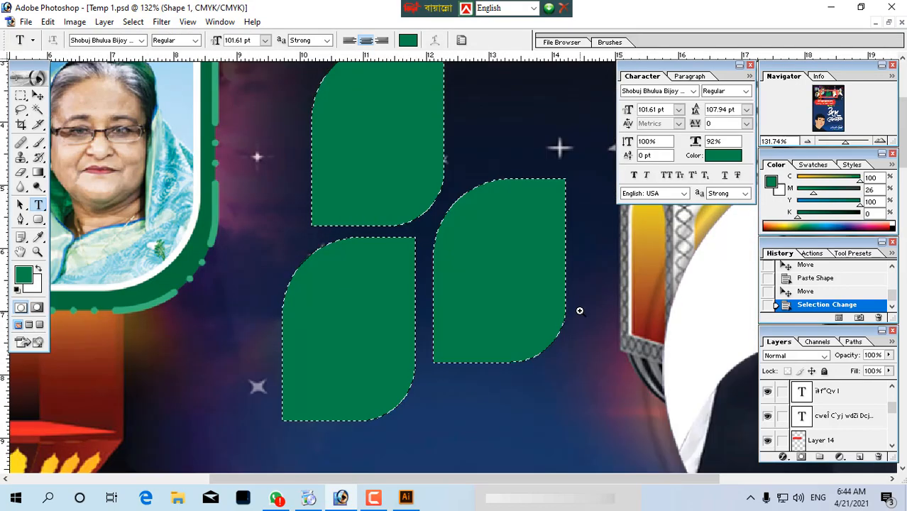
- Clear the selection and give the three-leaf shape layer a white Color Overlay
key(ctrl+d)
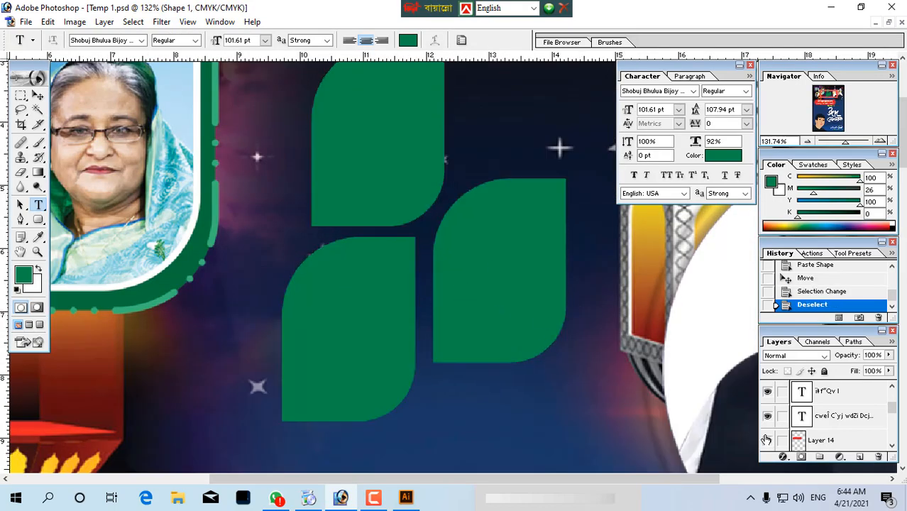
click(781, 456)
click(786, 403)
click(735, 169)
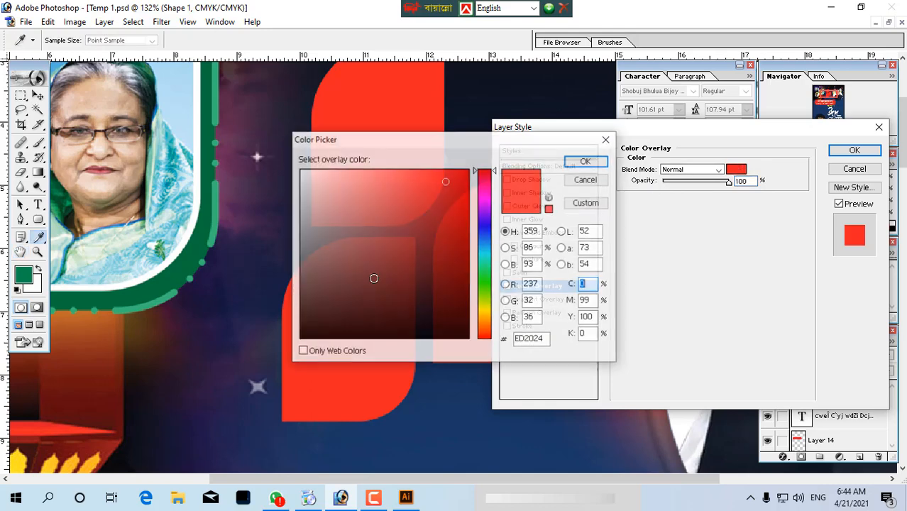
click(301, 171)
click(585, 161)
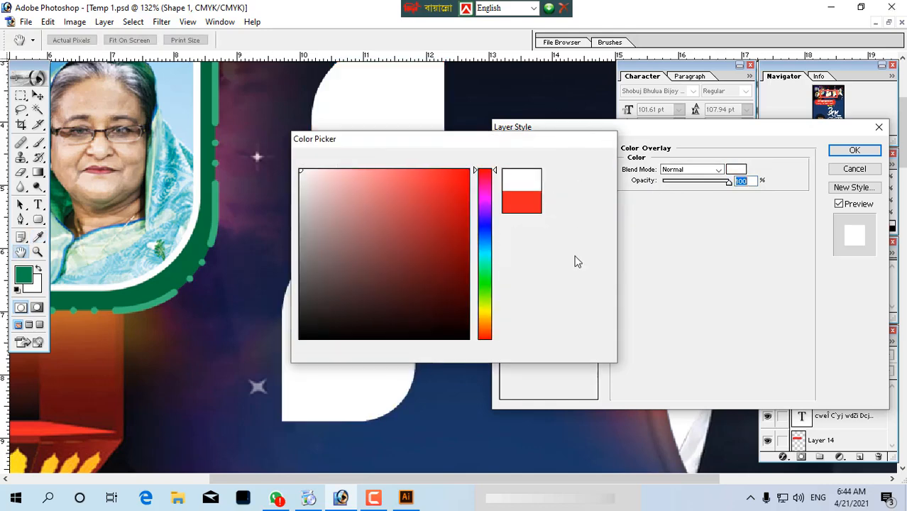
- Add a 3 px outside stroke to the leaf shapes in dark green 01723B, sampled from the green portrait frame
click(523, 326)
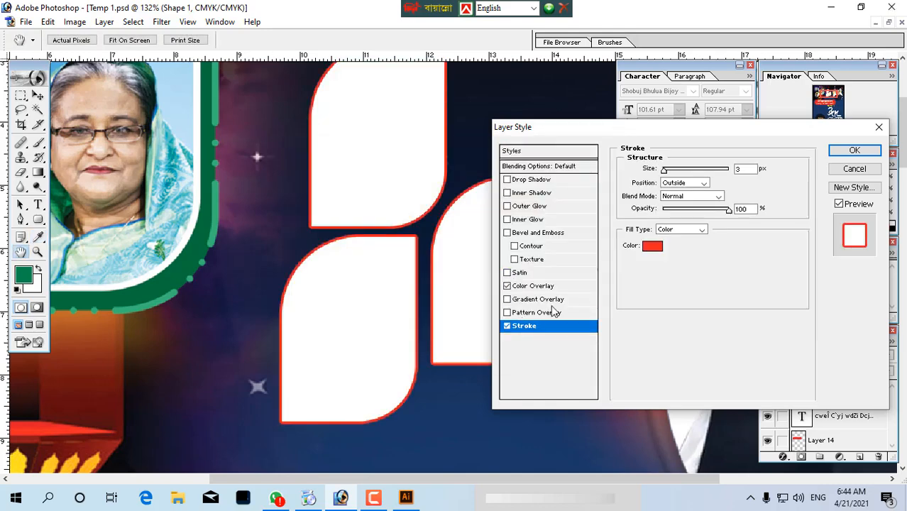
click(650, 249)
click(211, 243)
click(181, 111)
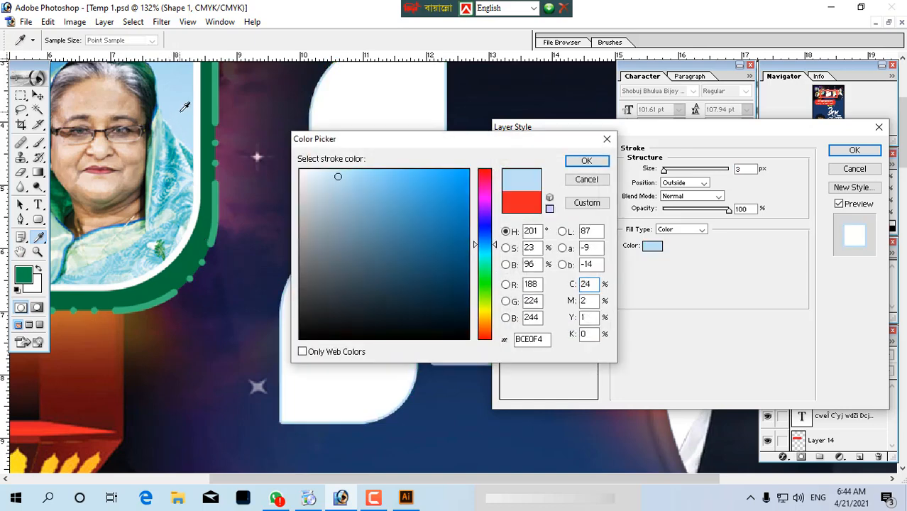
click(214, 166)
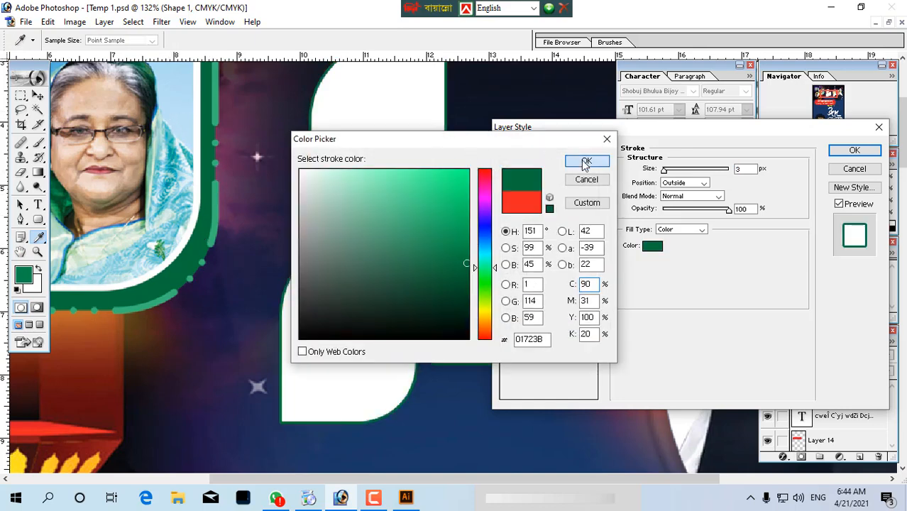
click(586, 162)
- Add a drop shadow with the fifth preset contour, 24% opacity, 0 px distance and 24 px size, and apply the layer style
click(538, 181)
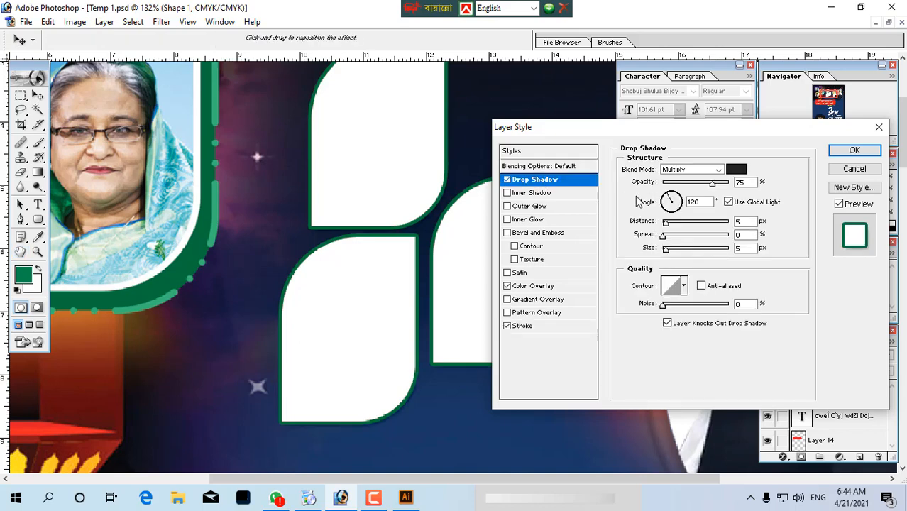
drag(679, 225, 674, 249)
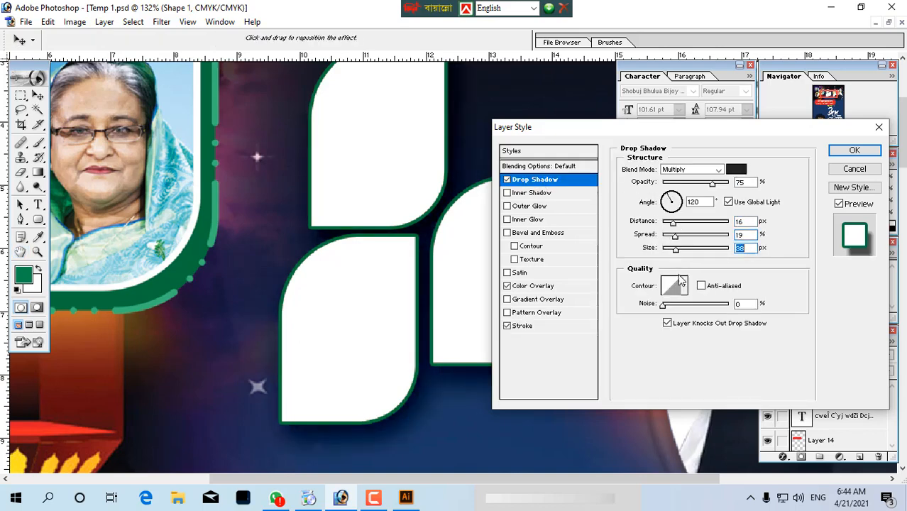
click(682, 282)
click(682, 325)
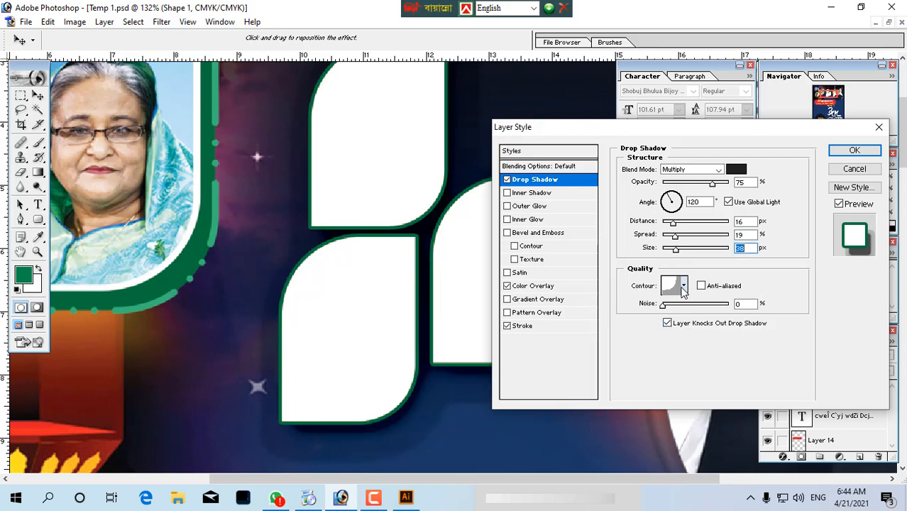
click(683, 287)
click(715, 317)
click(685, 314)
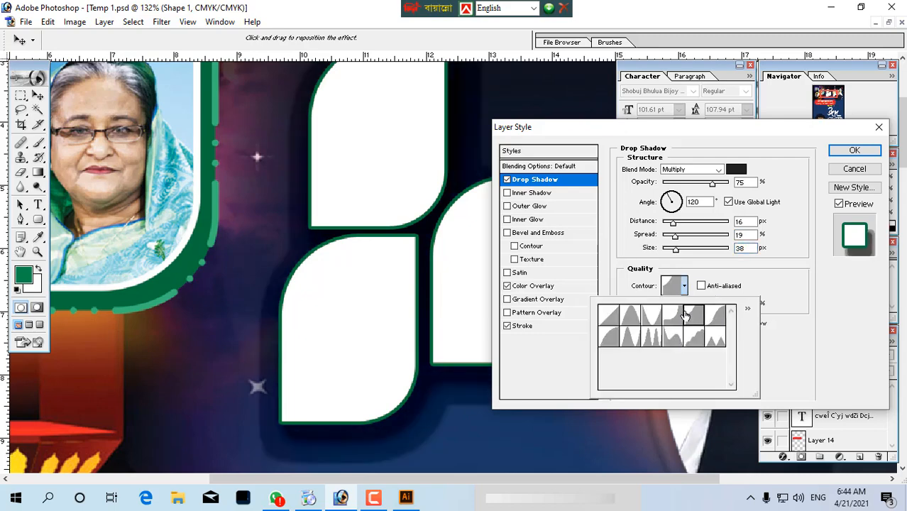
click(674, 275)
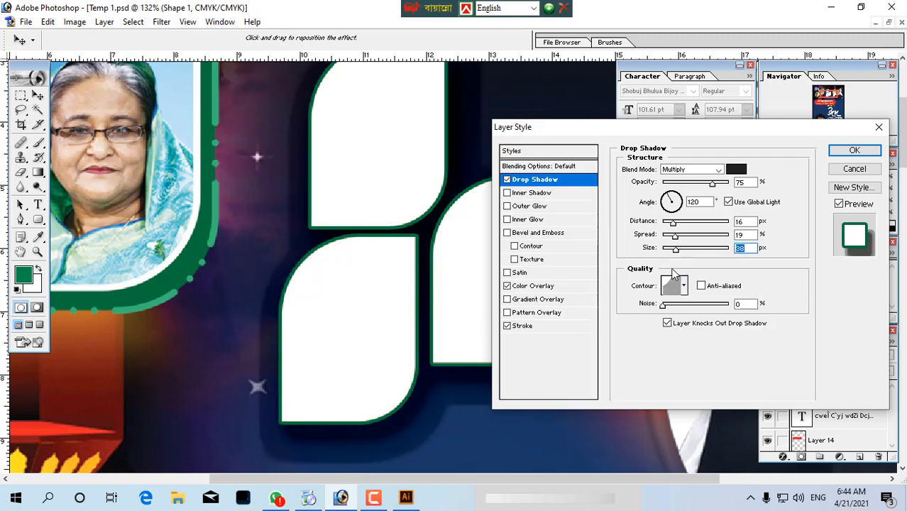
click(678, 183)
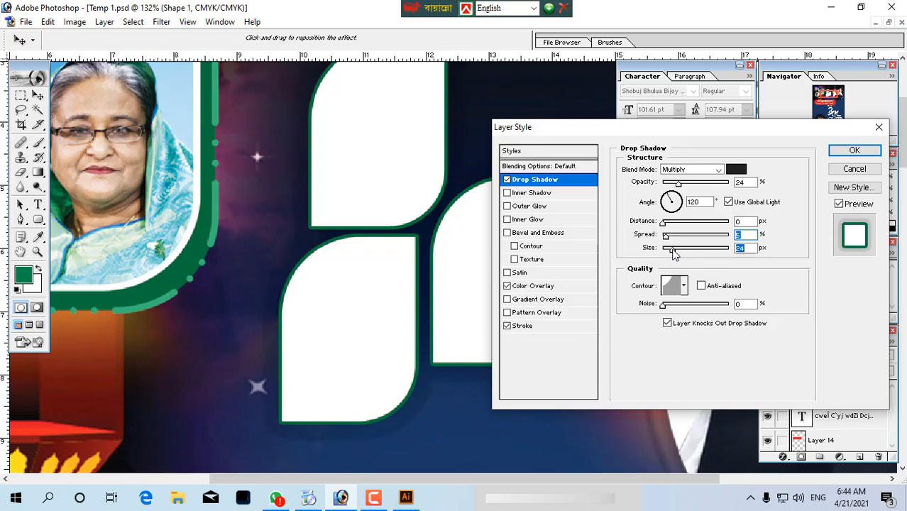
click(854, 151)
- Move the white leaf frames over the existing portraits in the poster's upper-left corner and enlarge them
key(ctrl+minus)
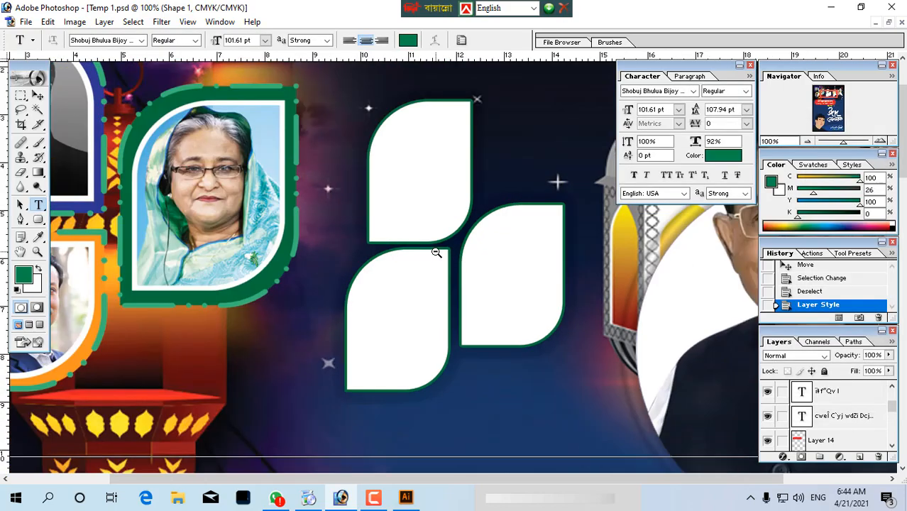
key(ctrl+minus)
ctrl+right_click(427, 217)
click(440, 224)
drag(440, 224, 163, 170)
key(ctrl+t)
drag(246, 287, 309, 363)
key(Return)
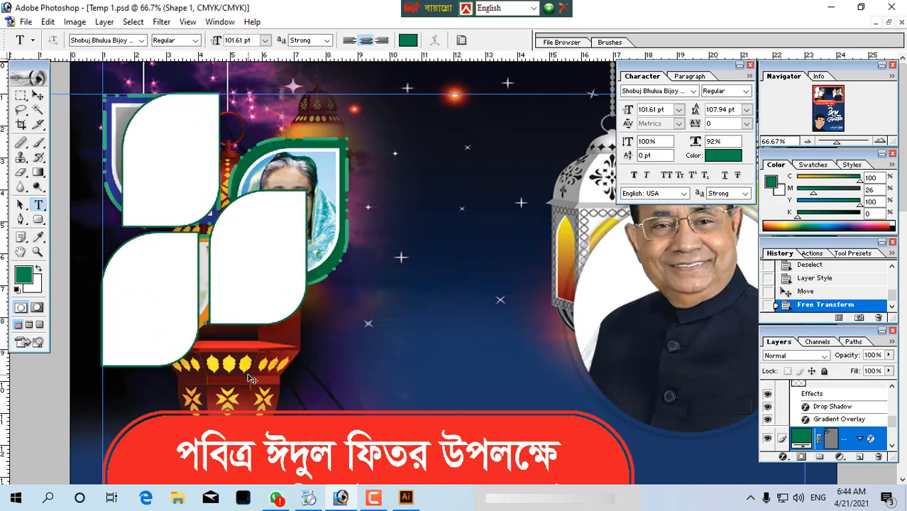
- Move the original framed portraits on Layer 1 to the right, clear of the new white leaf frames
ctrl+right_click(305, 190)
click(329, 198)
drag(333, 180, 597, 180)
- Open the Prime-Minister-of-Bangladesh-Sheikh-Hasina PNG image from the BD LOGO folder in Photo Gallery on drive D
key(ctrl+o)
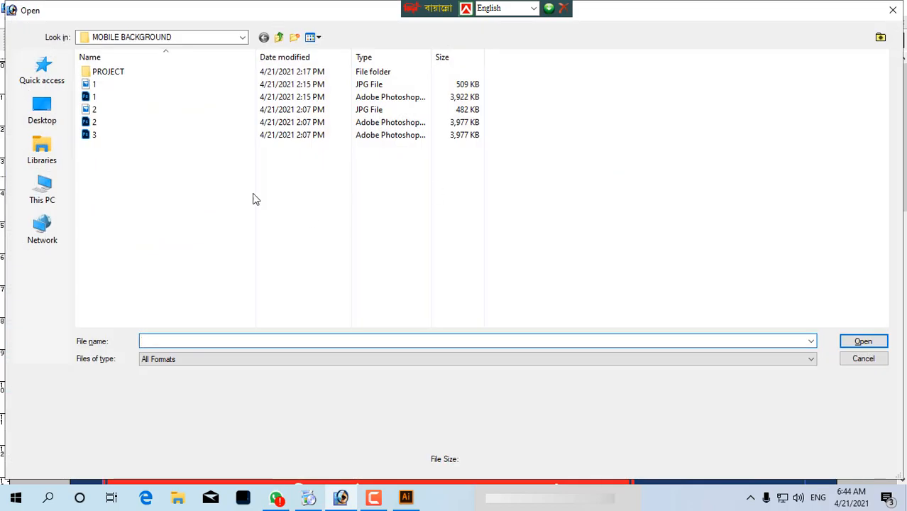
click(54, 190)
double_click(280, 160)
scroll(190, 199, down, 7)
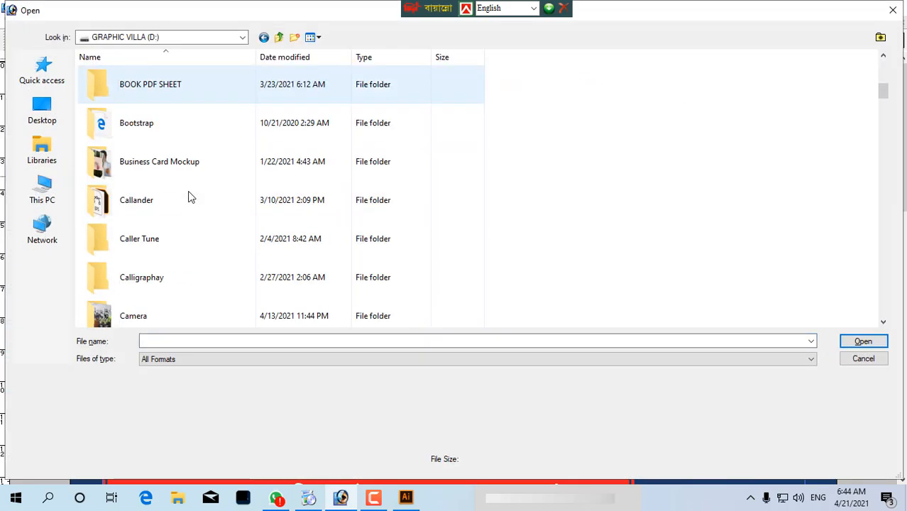
scroll(190, 204, down, 15)
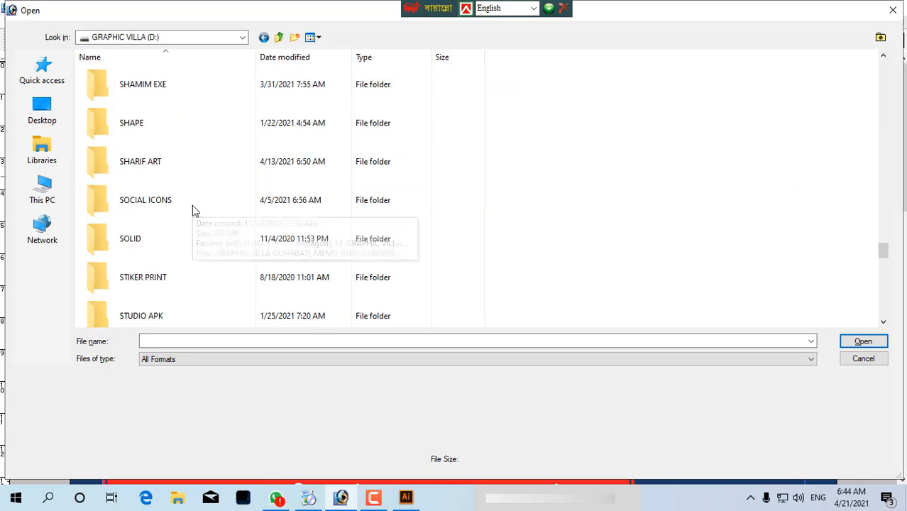
scroll(169, 176, up, 3)
scroll(169, 176, up, 3)
double_click(176, 191)
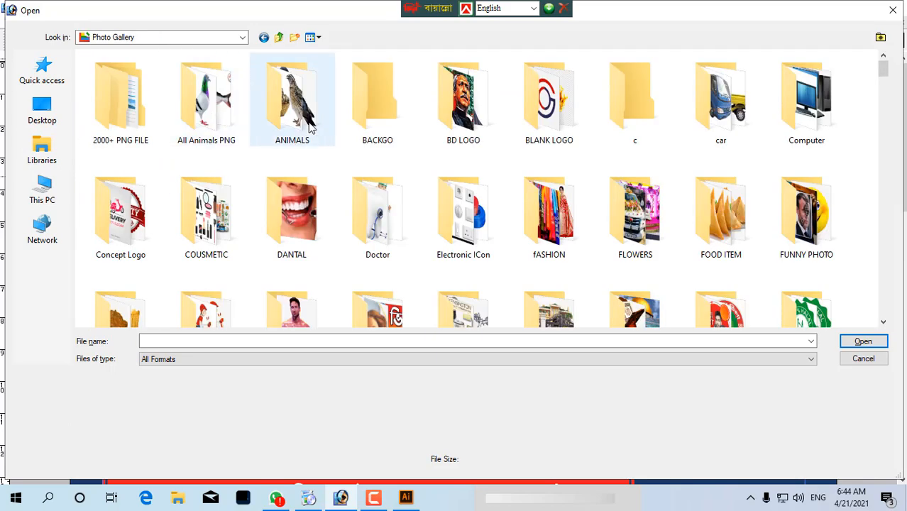
double_click(465, 118)
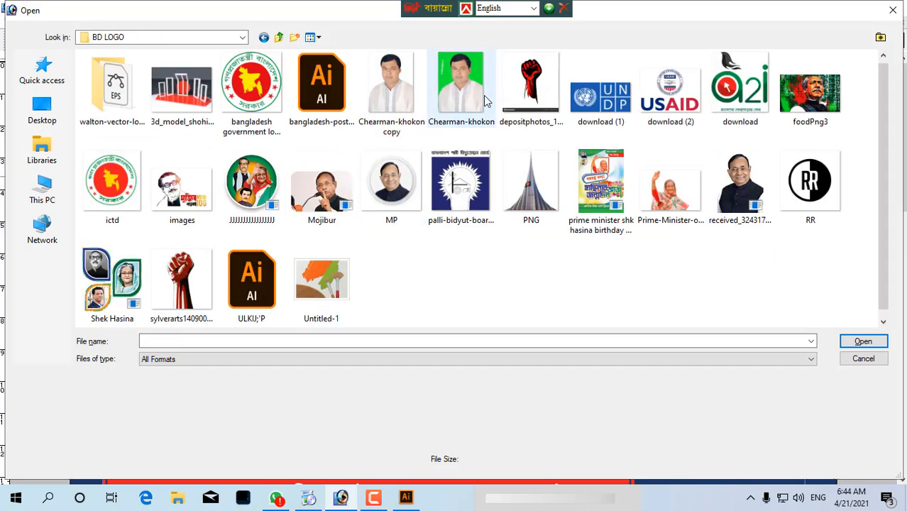
double_click(670, 183)
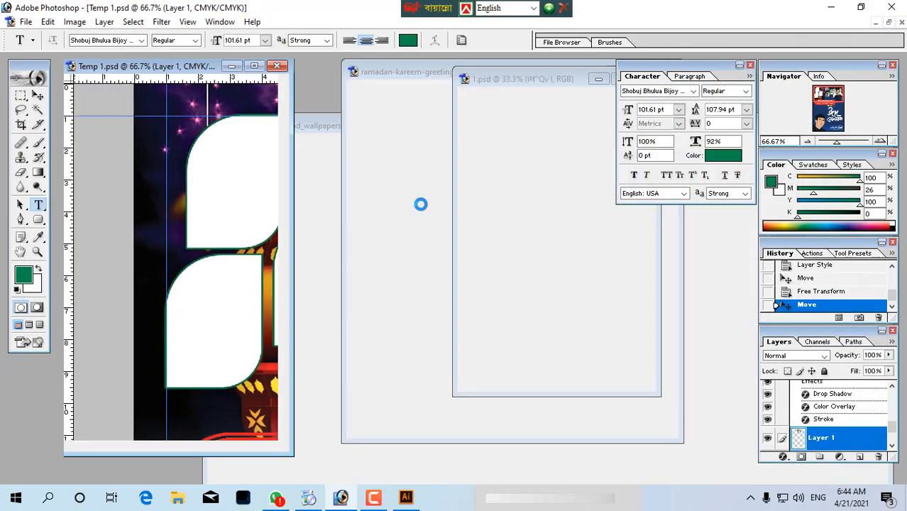
- Copy the entire portrait image, close its file, paste it into Temp 1.psd and bring it to the front
key(ctrl+a)
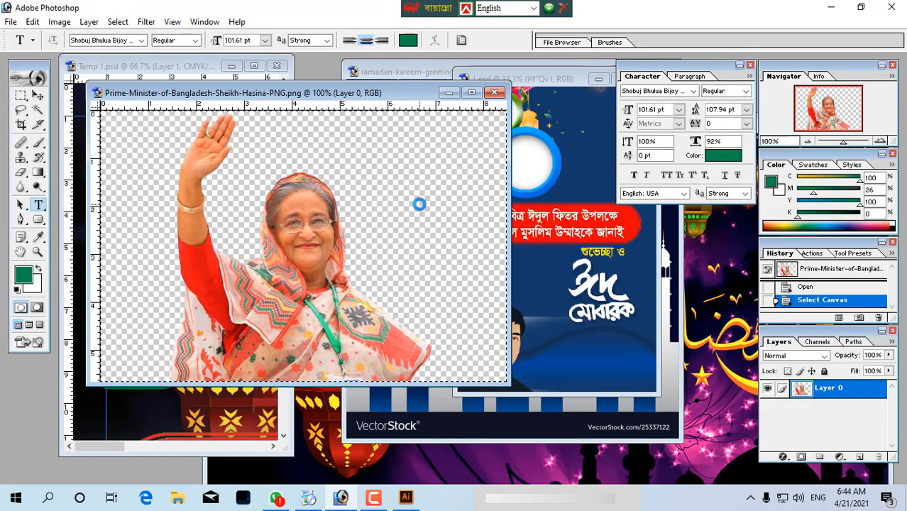
key(ctrl+w)
click(260, 66)
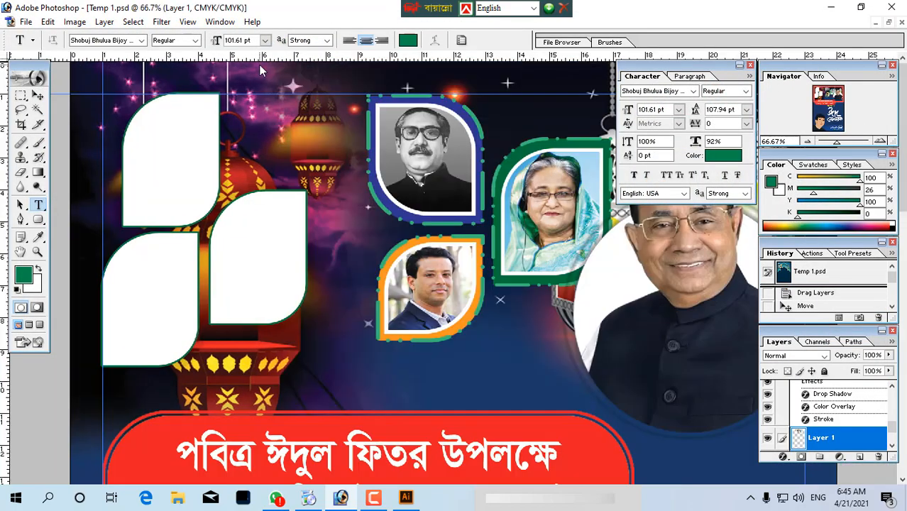
key(ctrl+v)
drag(425, 266, 220, 218)
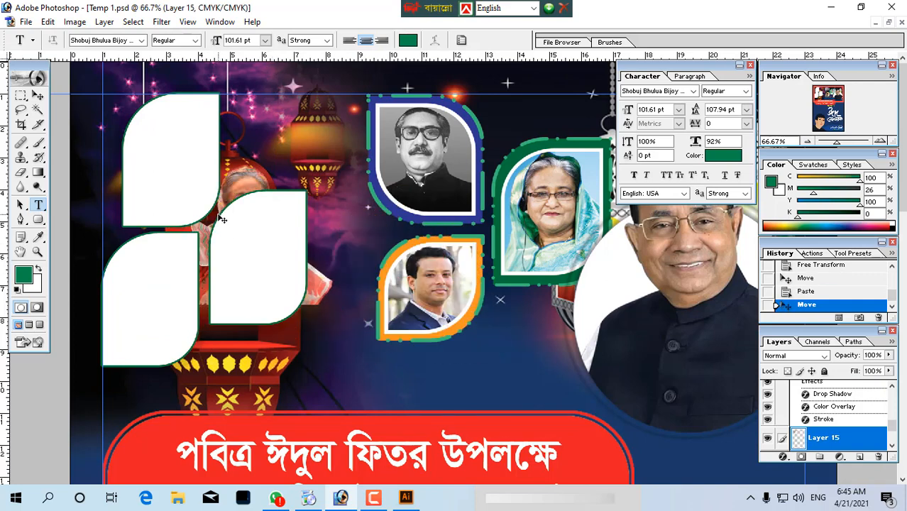
key(ctrl+shift+bracketright)
- Scale down the waving portrait and position it over the rightmost white leaf frame
key(ctrl+t)
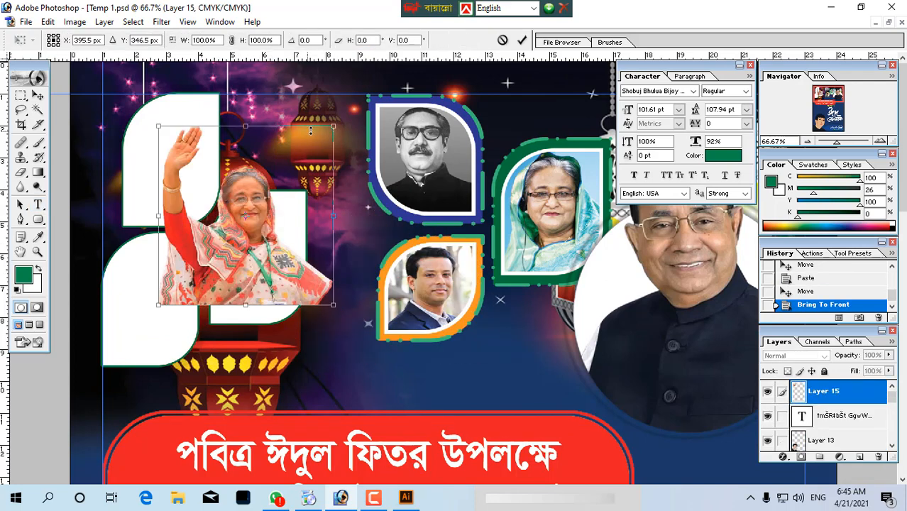
drag(335, 127, 286, 145)
drag(284, 202, 309, 257)
key(Return)
key(t)
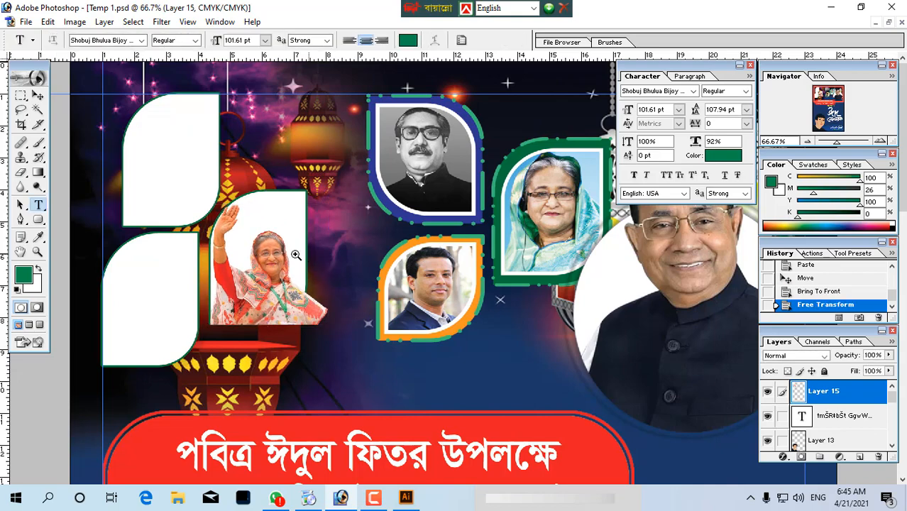
drag(361, 352, 362, 352)
mouse_move(411, 306)
mouse_down()
mouse_move(396, 303)
mouse_move(424, 306)
mouse_up()
- Try loading the leaf outlines of Shape 1 as a selection, and clear the selection
click(38, 110)
ctrl+right_click(435, 137)
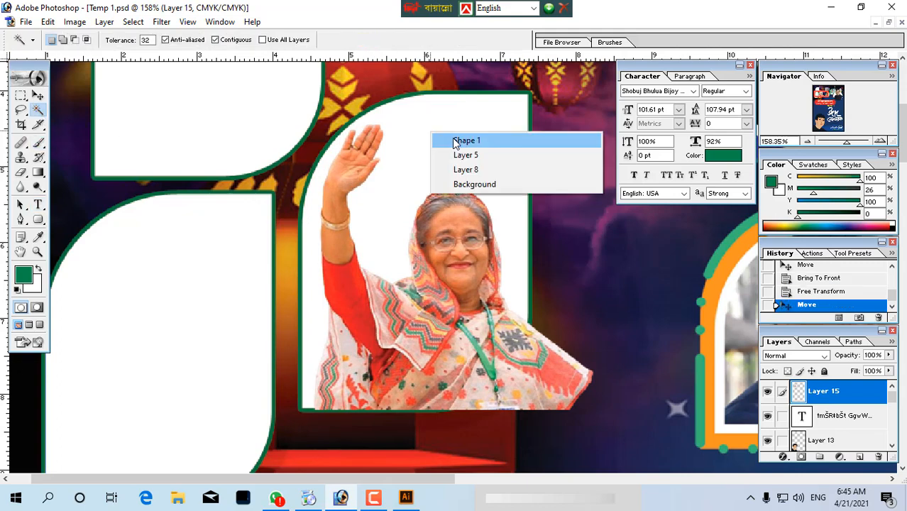
click(453, 138)
click(462, 169)
click(437, 195)
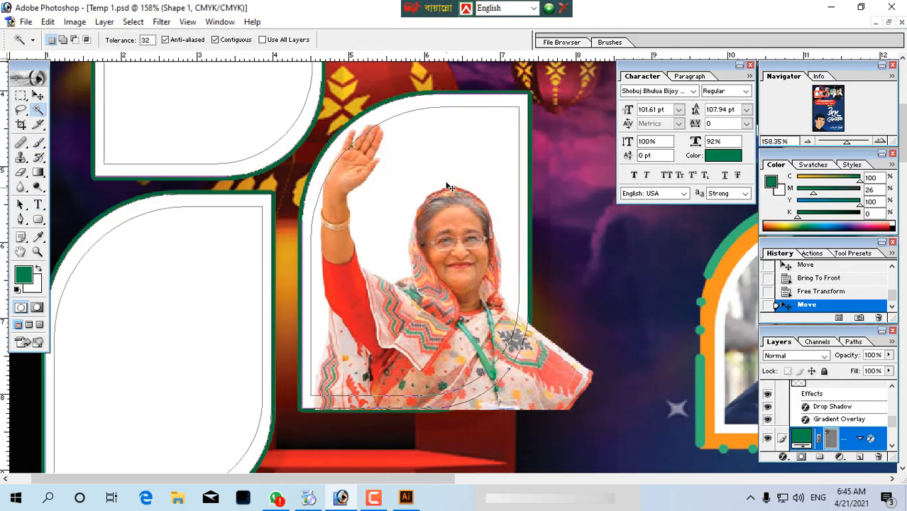
ctrl+click(832, 437)
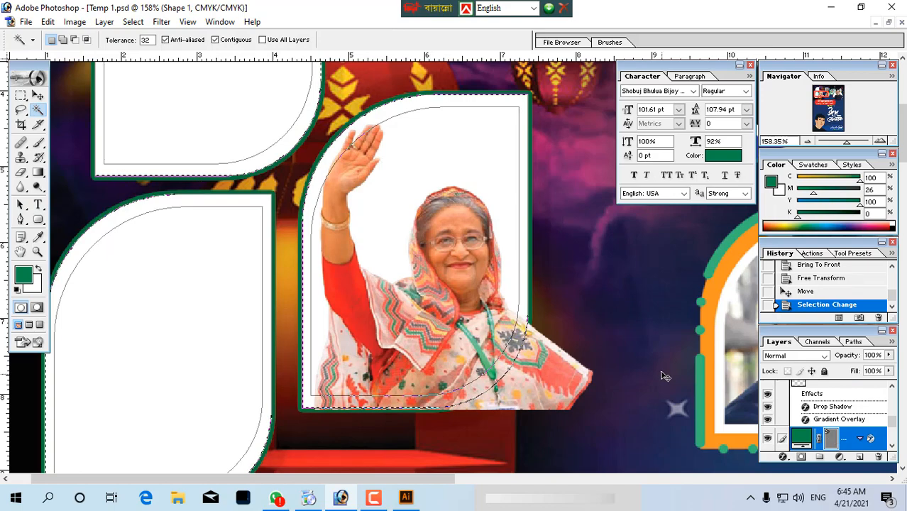
key(ctrl+d)
- Load the leaf outlines from the vector mask of Shape 1 as a selection
ctrl+right_click(441, 155)
click(453, 165)
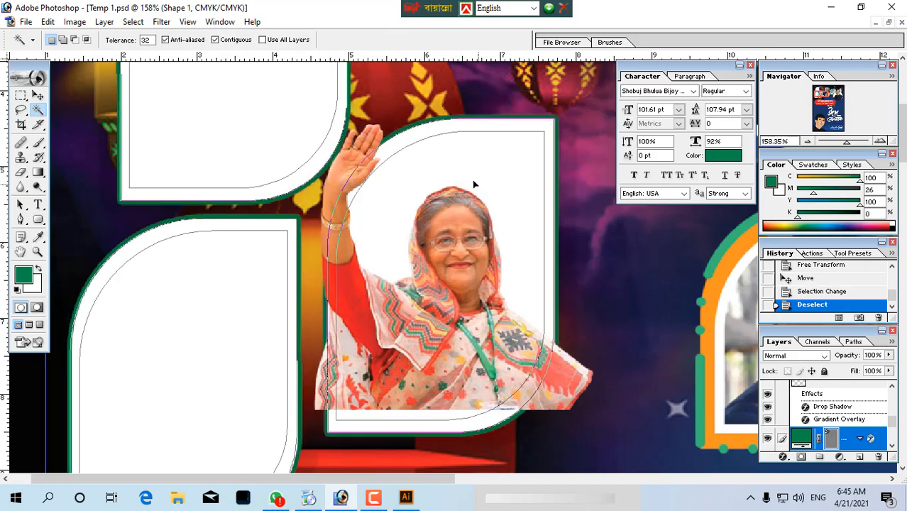
scroll(844, 433, down, 3)
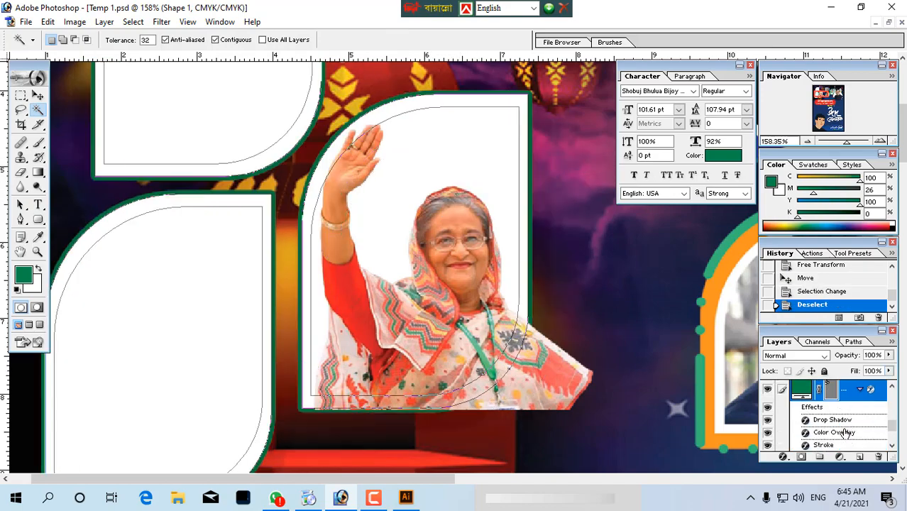
ctrl+click(836, 418)
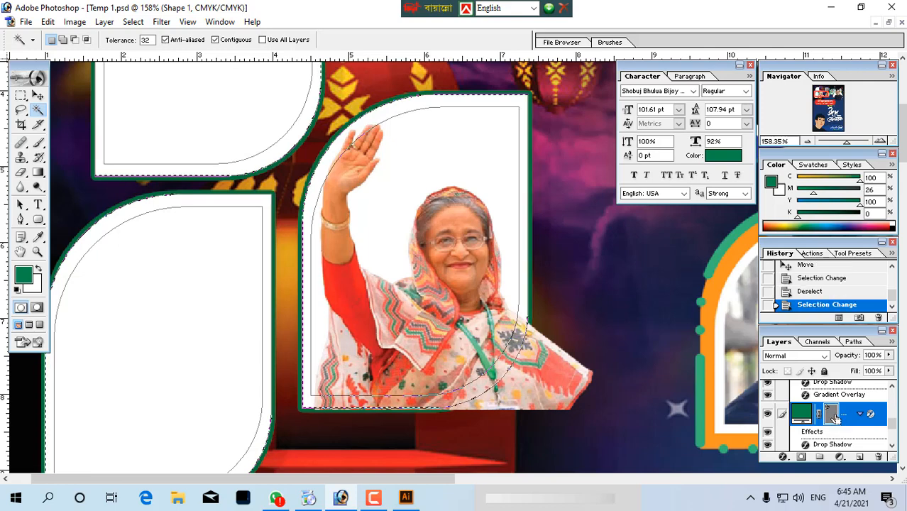
- Try masking the waving portrait on Layer 15 with the leaf selection, and undo the layer mask
ctrl+right_click(468, 320)
click(498, 329)
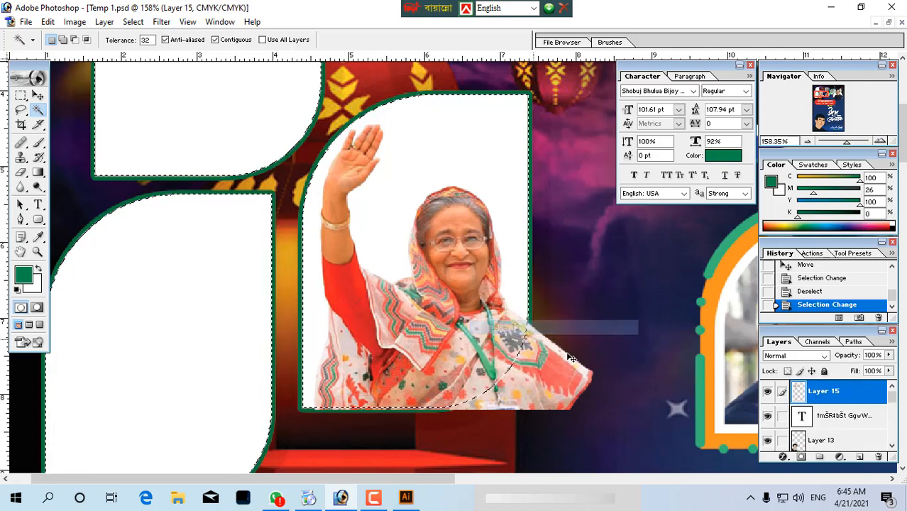
click(801, 456)
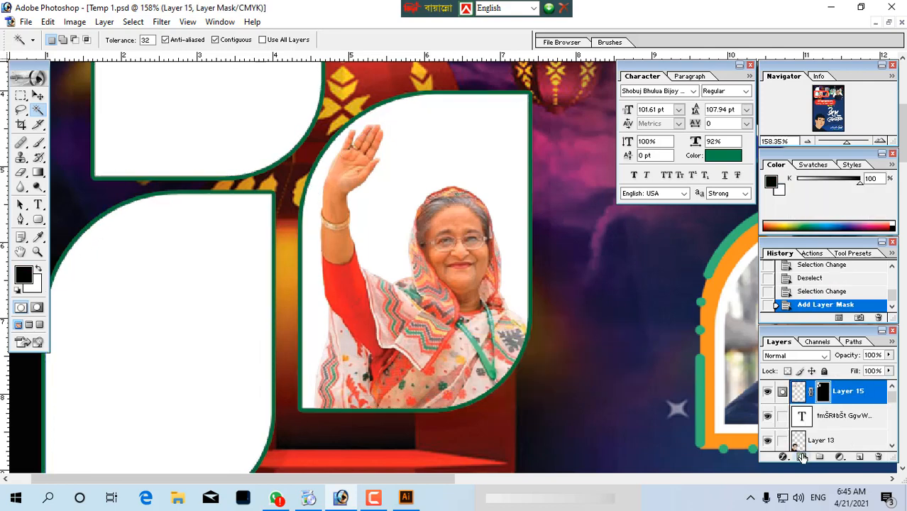
ctrl+alt+click(462, 308)
key(ctrl+z)
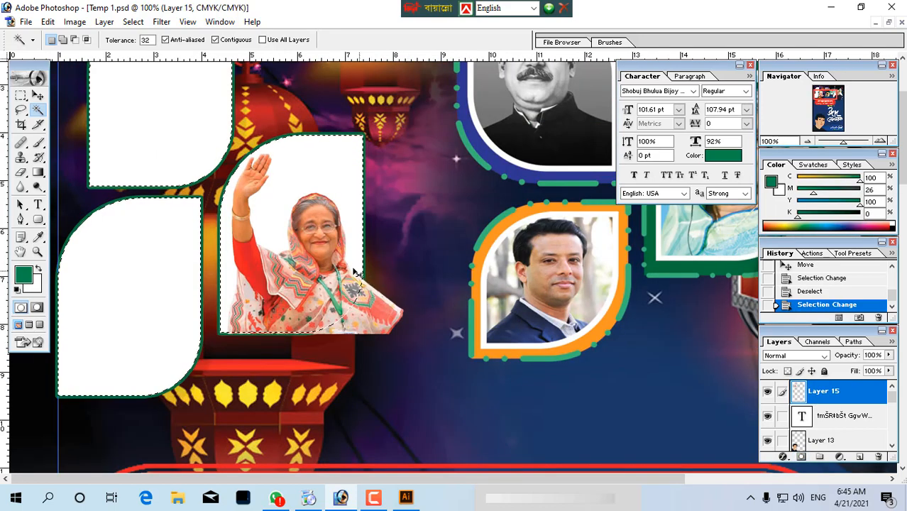
- Mask the waving portrait on Layer 15 with the active leaf selection
ctrl+right_click(331, 262)
click(366, 270)
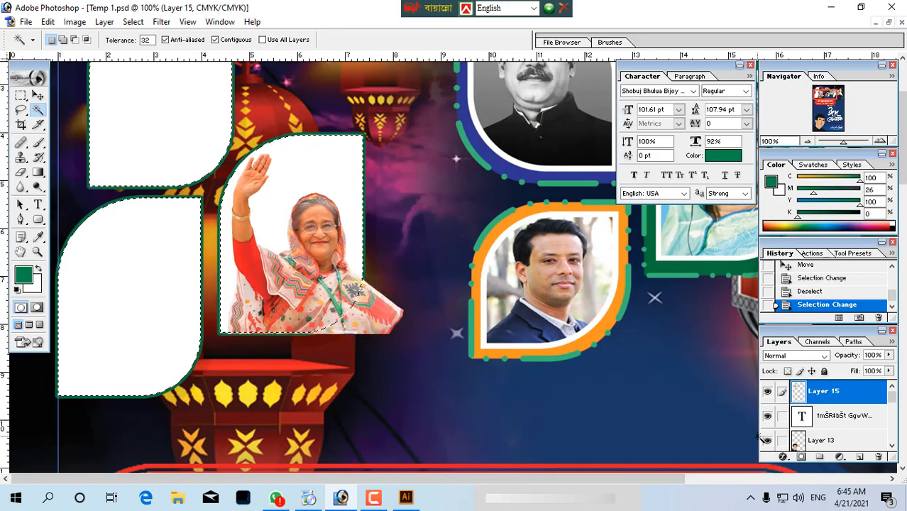
click(801, 458)
alt+click(340, 264)
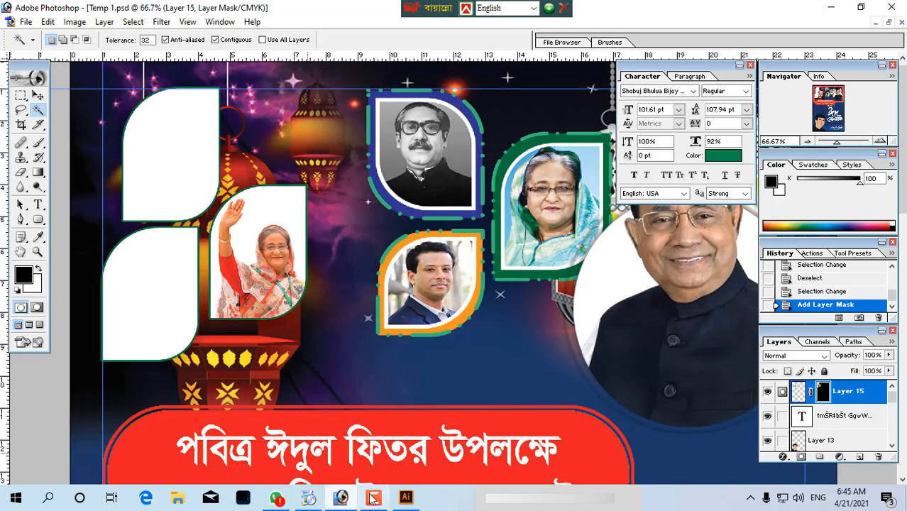
- Switch to Illustrator and delete the two lower leaf frames, keeping only the uppermost one
click(414, 500)
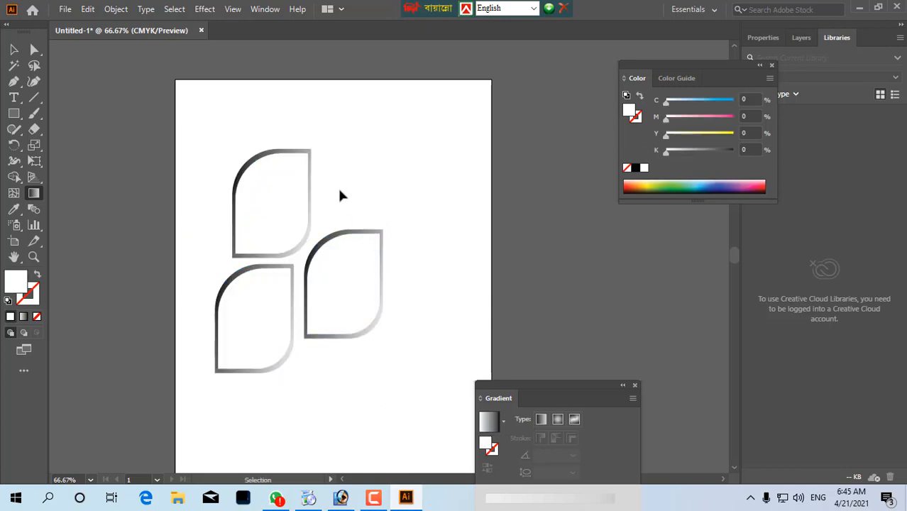
drag(337, 200, 387, 305)
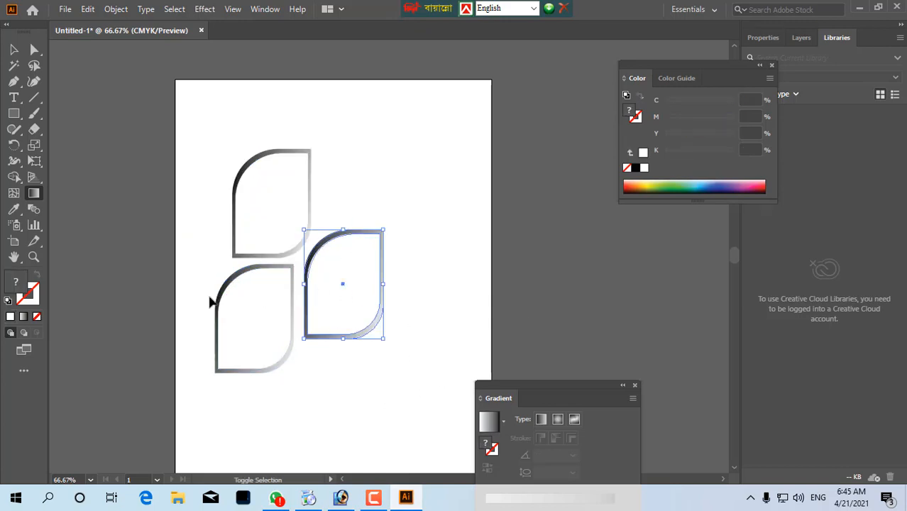
click(210, 302)
key(Delete)
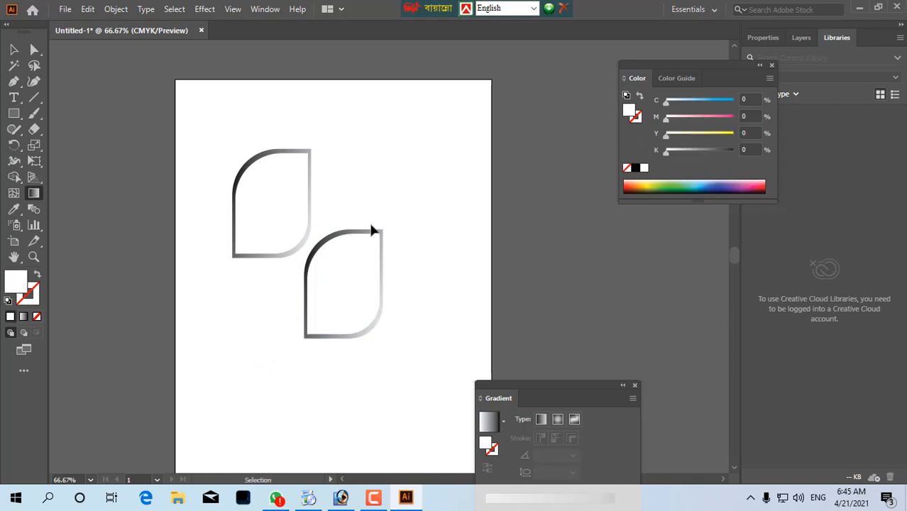
click(372, 232)
key(Delete)
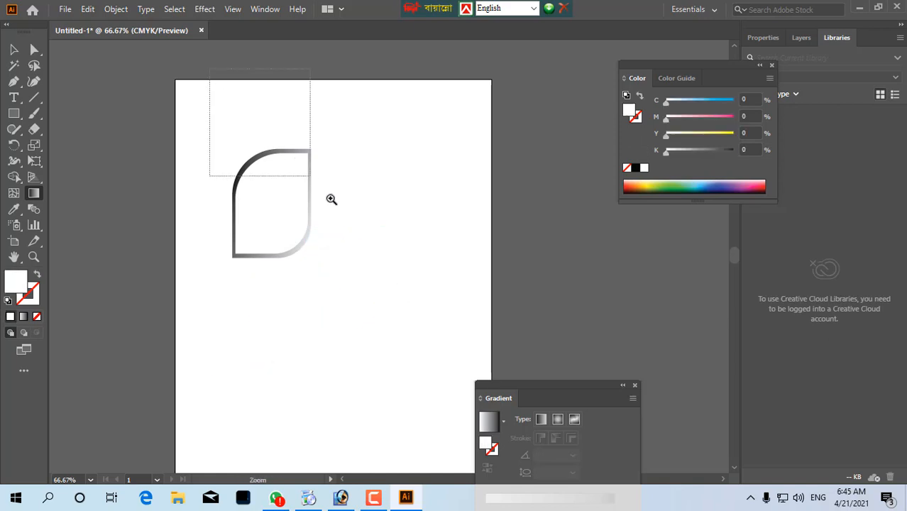
- Give the inner white leaf of the remaining frame a yellow stroke with yellow at 100%
drag(332, 199, 361, 222)
key(ctrl+z)
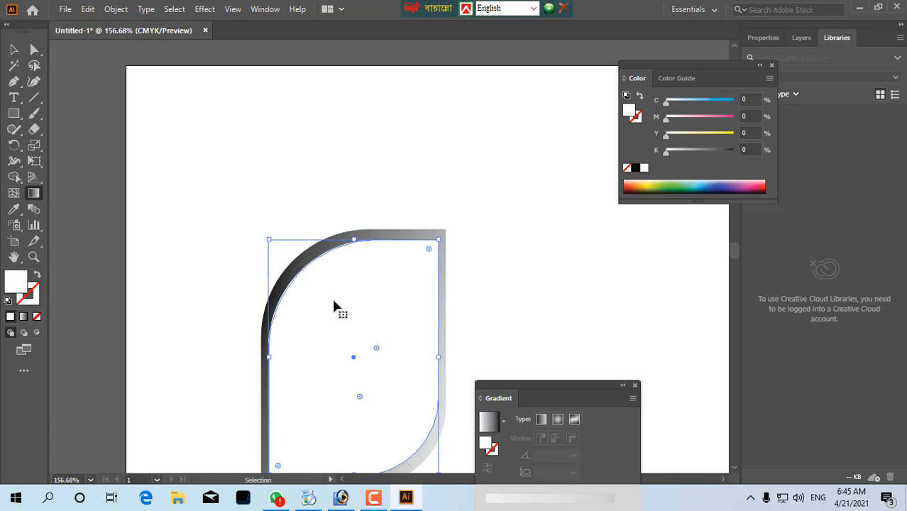
click(25, 303)
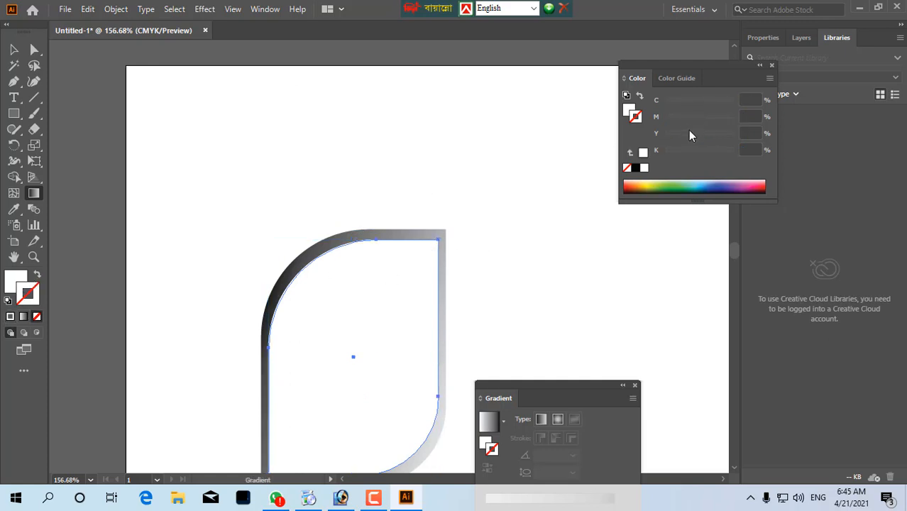
drag(692, 135, 764, 135)
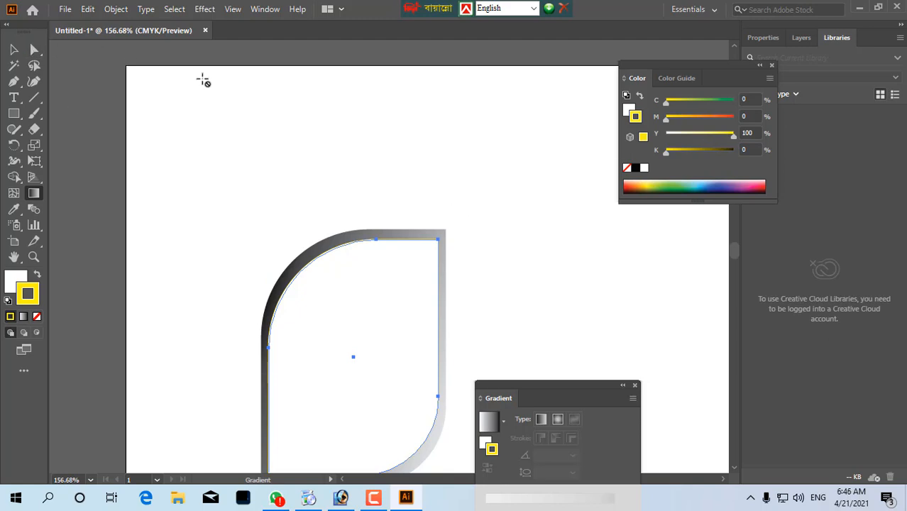
- Show the Control bar and set the inner leaf's stroke weight to 5 pt
key(Tab)
key(Tab)
click(273, 9)
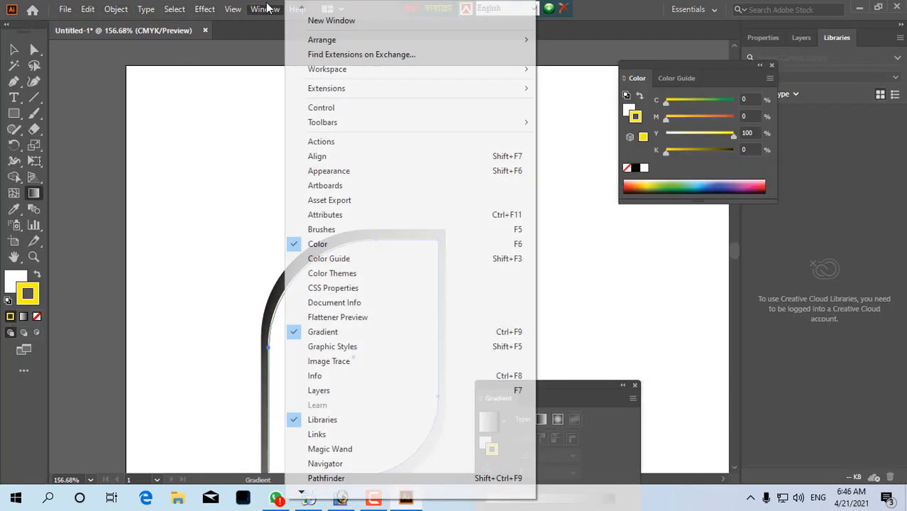
mouse_move(348, 97)
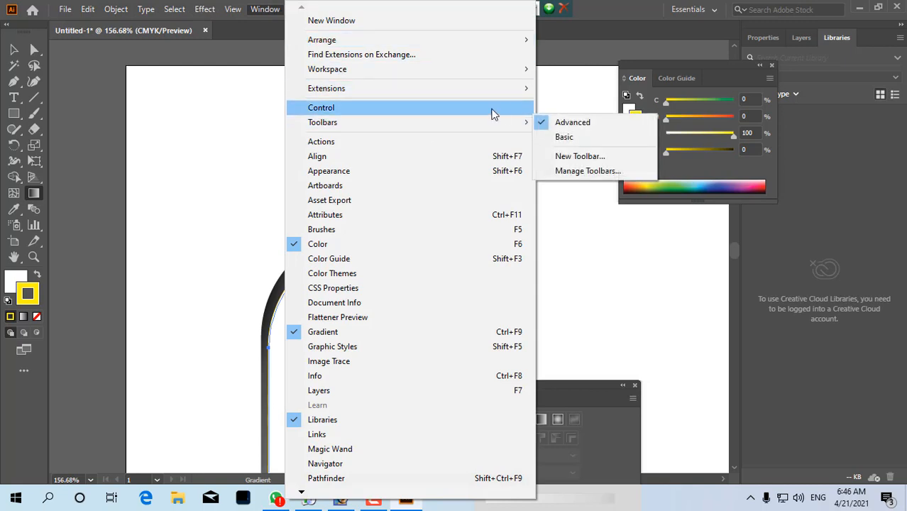
click(481, 109)
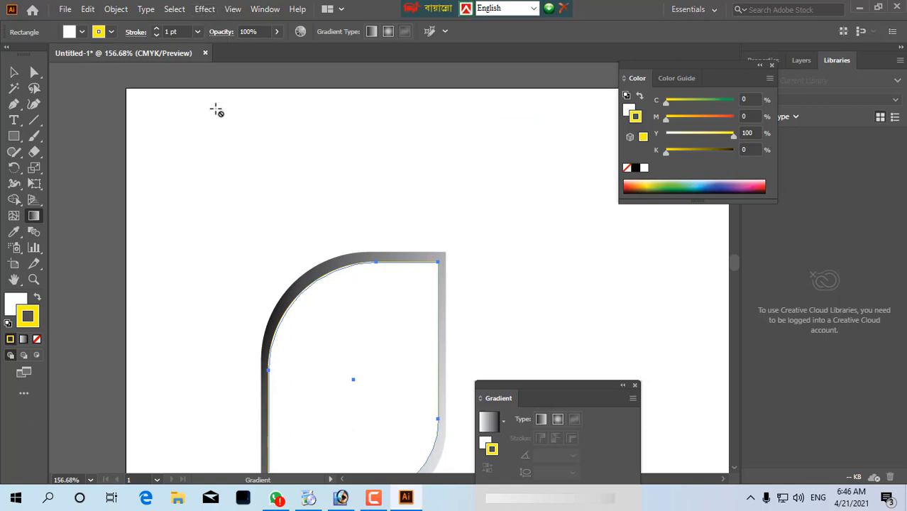
click(156, 29)
click(156, 29)
click(156, 29)
click(156, 29)
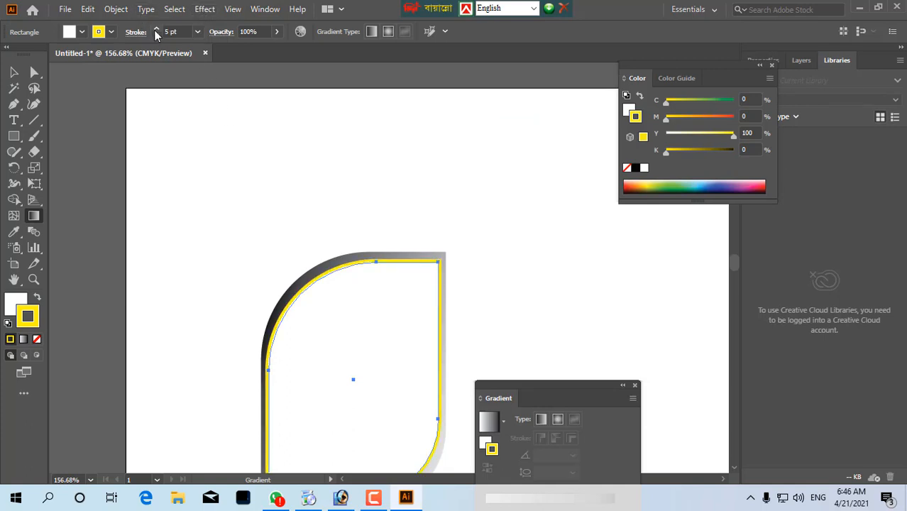
- Make the inner leaf's stroke green by setting cyan to 100%, and turn it into a dashed line with 14 pt dashes
drag(697, 102, 758, 96)
key(ctrl+space)
drag(190, 218, 568, 342)
click(135, 32)
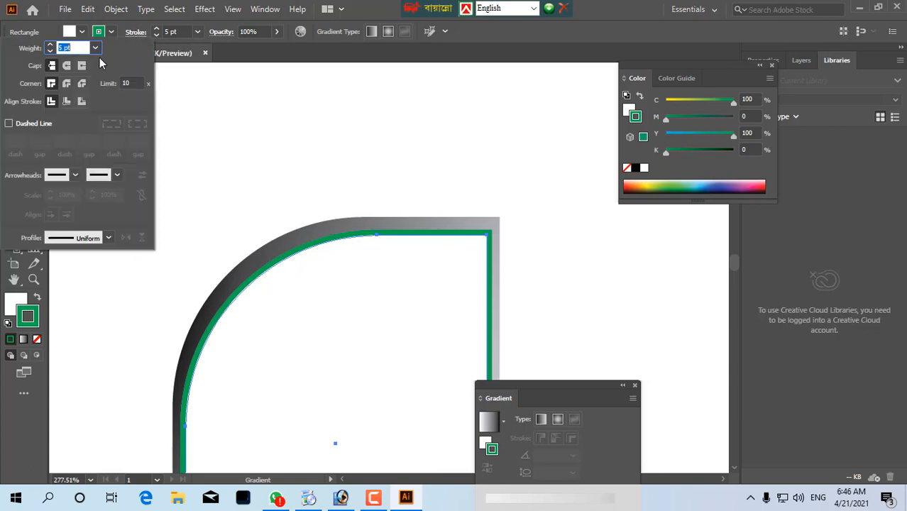
click(19, 125)
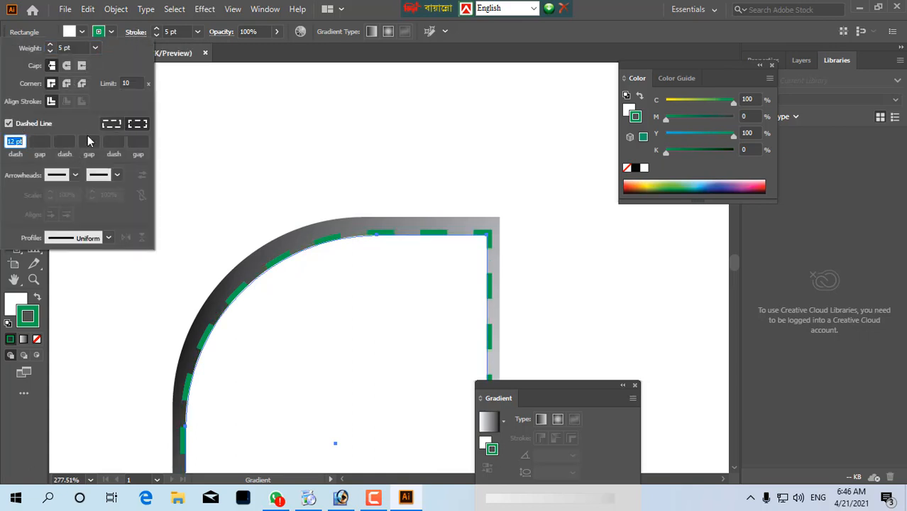
key(Up)
key(Up)
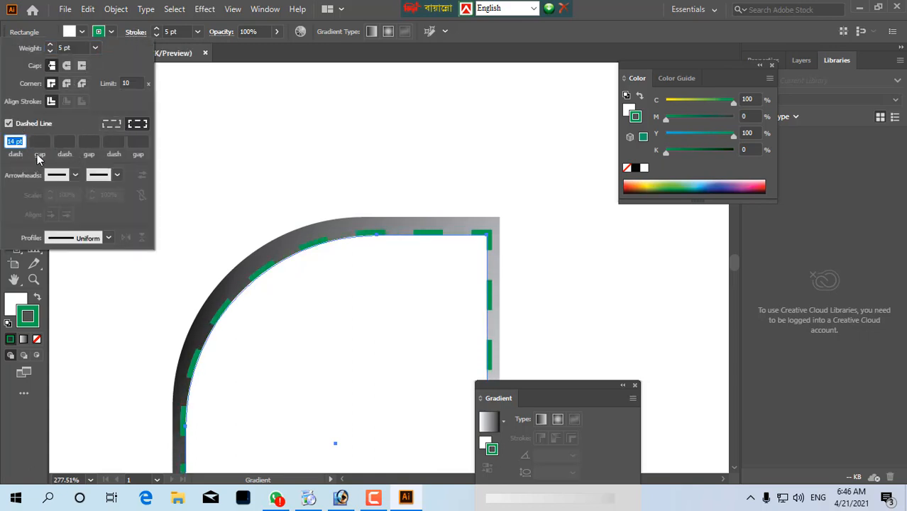
- Set the inner leaf's stroke to preserve exact dash and gap lengths, and apply the one-sided tapered width profile
click(120, 126)
click(147, 126)
click(117, 124)
click(73, 175)
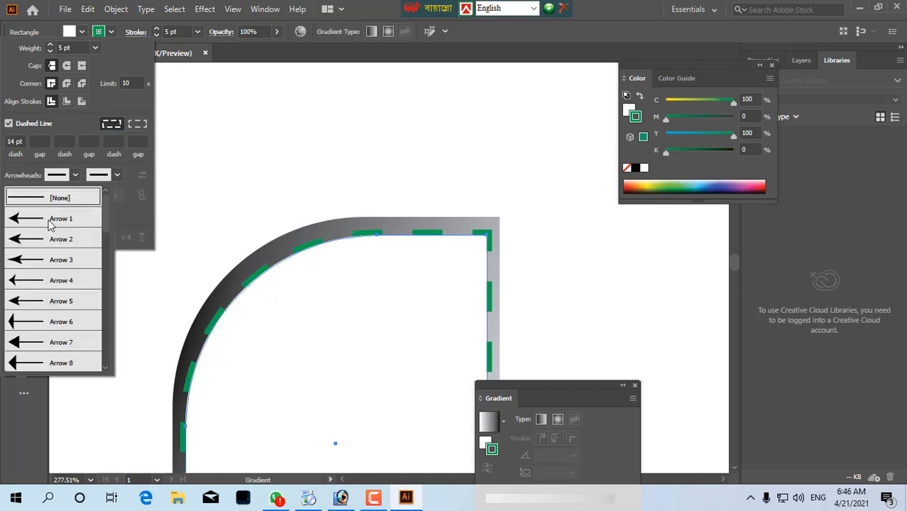
click(114, 155)
click(64, 240)
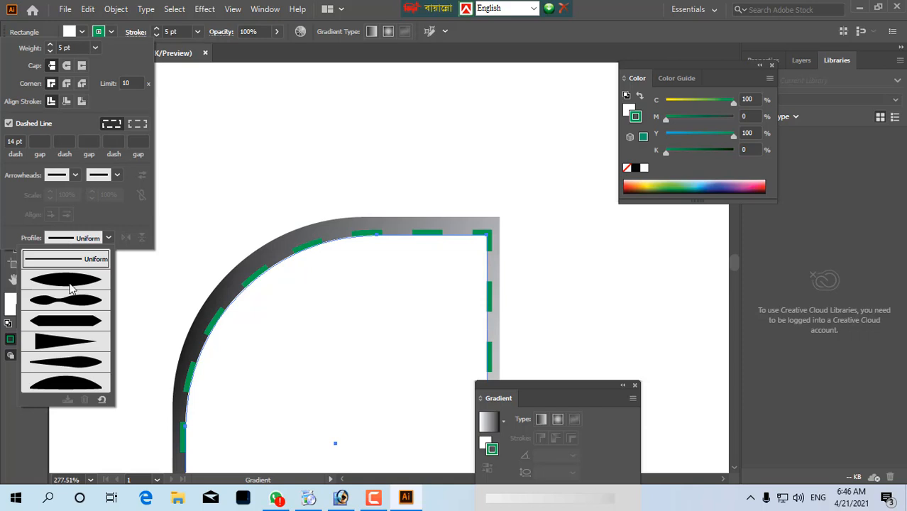
click(70, 284)
click(97, 240)
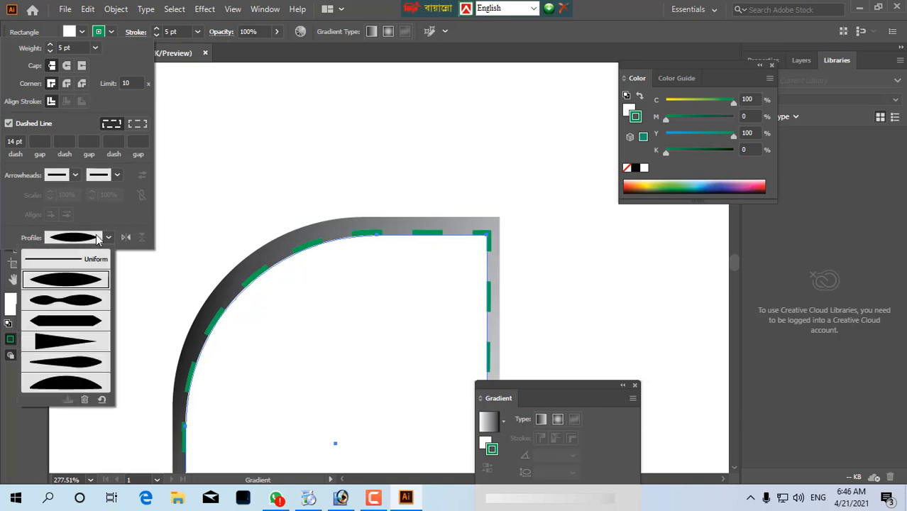
click(81, 332)
key(ctrl+1)
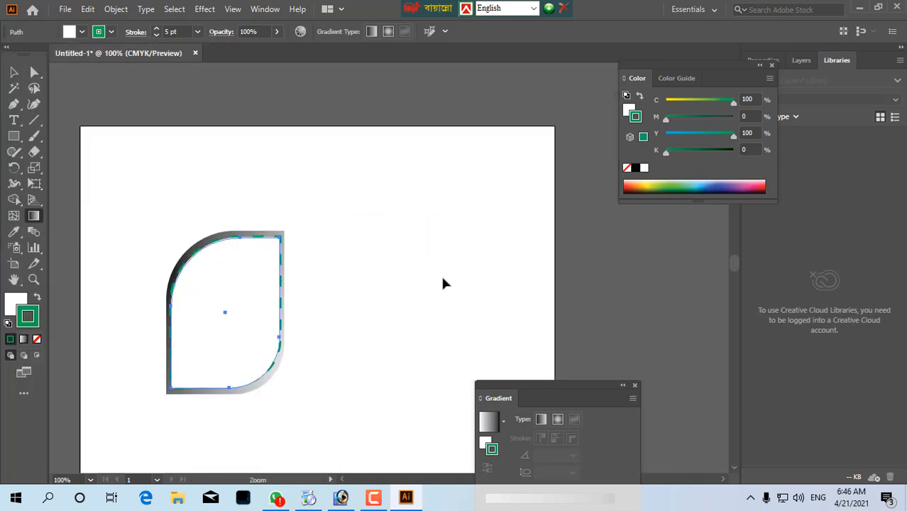
scroll(314, 296, down, 1)
scroll(308, 142, up, 3)
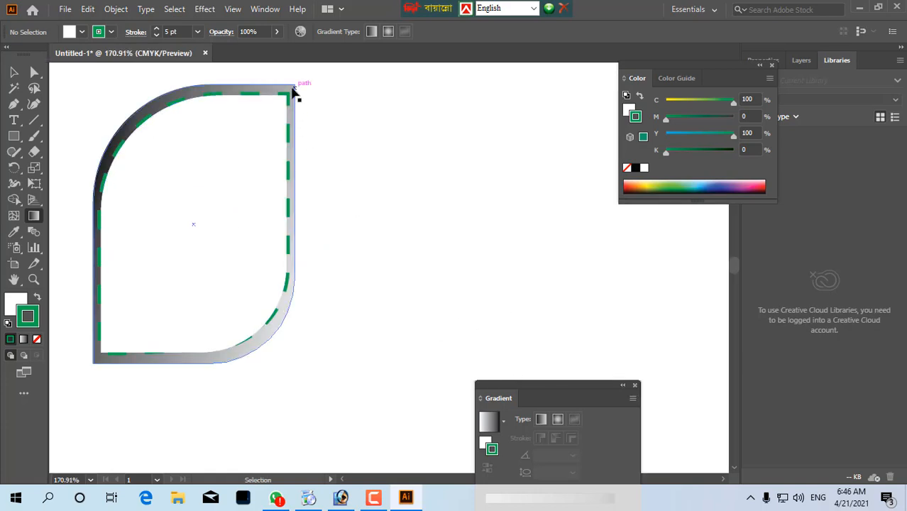
- Select the outer gradient leaf frame and bring its full gradient settings into view
drag(297, 91, 358, 144)
key(ctrl+z)
key(g)
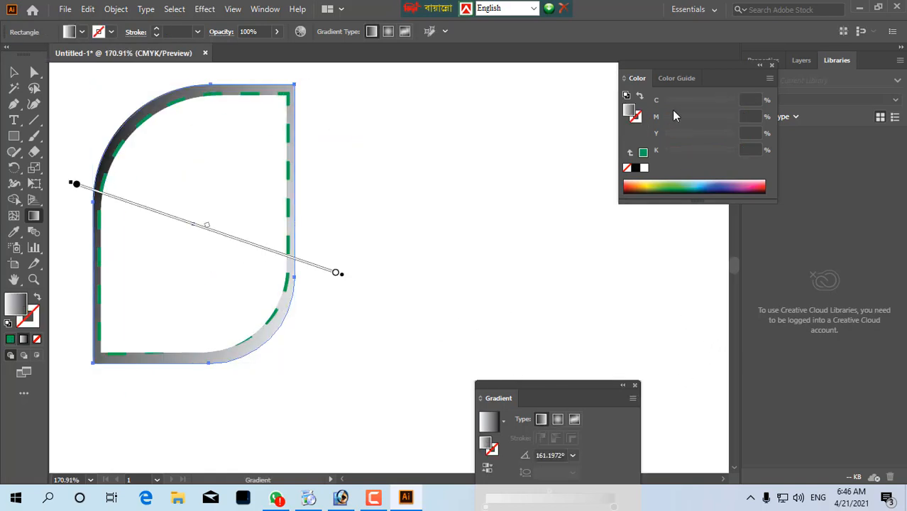
key(z)
alt+click(502, 366)
double_click(498, 398)
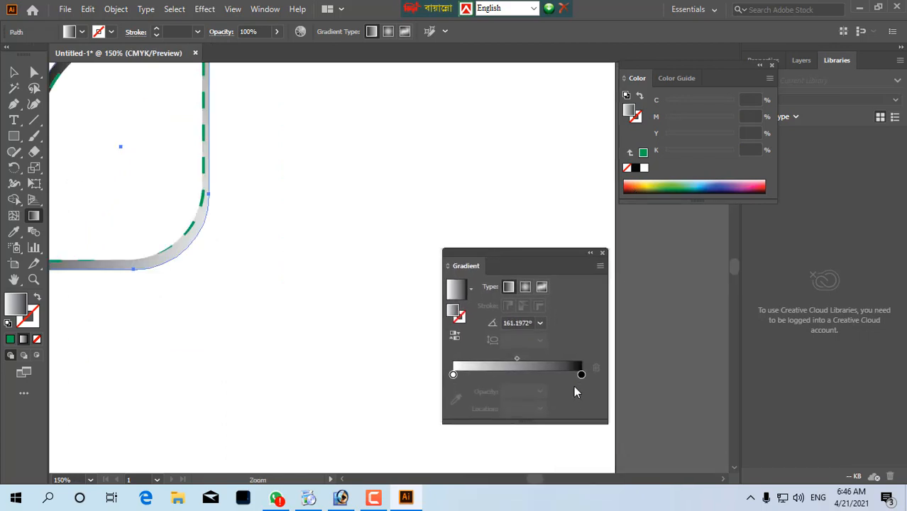
- Change the black stop of the outer leaf's gradient to a CMYK green with cyan 100% and yellow 100%
click(581, 373)
double_click(581, 374)
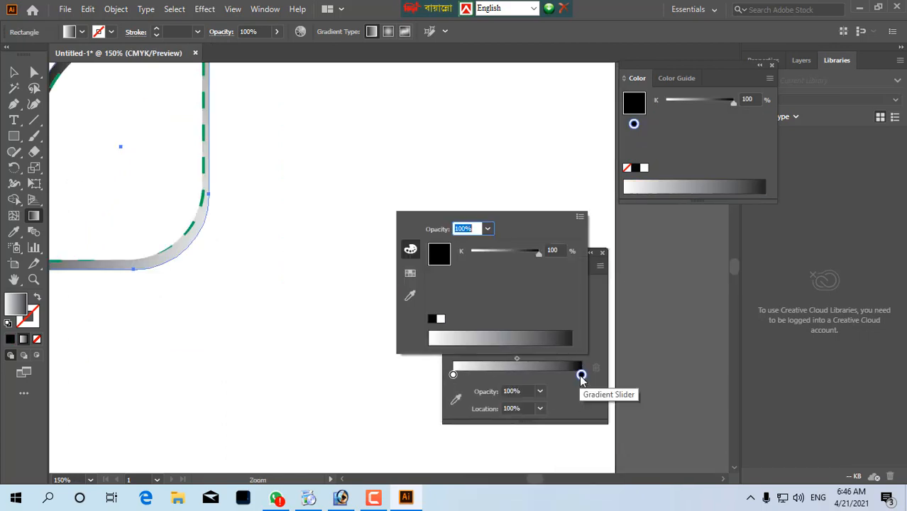
click(580, 217)
click(621, 261)
click(440, 319)
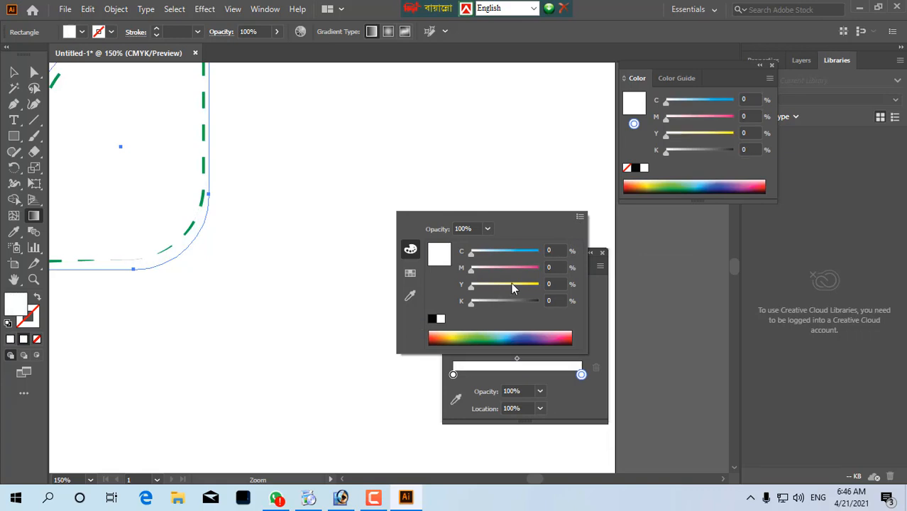
drag(512, 287, 540, 284)
drag(471, 253, 542, 251)
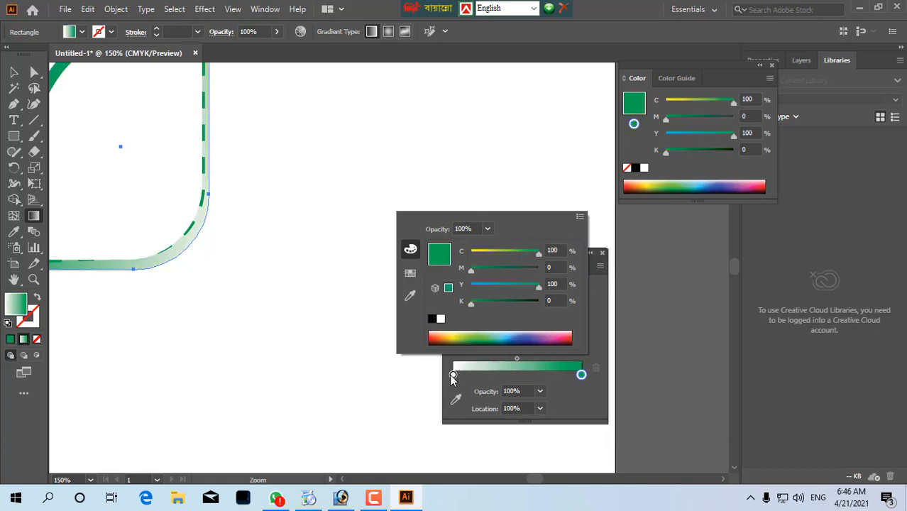
- Change the gradient's white stop to a CMYK dark green with cyan 100%, yellow 100% and black 68%, and deselect the frame
double_click(453, 374)
click(580, 217)
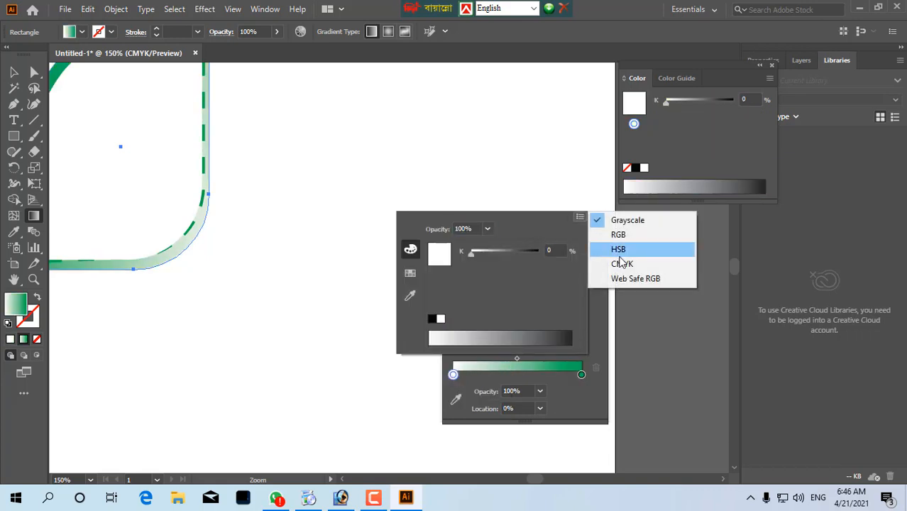
click(621, 261)
click(538, 251)
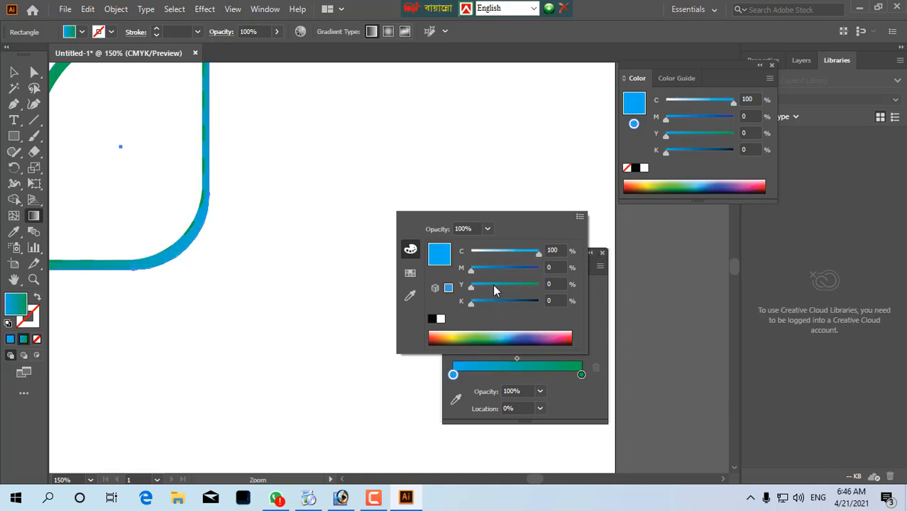
drag(494, 285, 538, 287)
click(516, 301)
ctrl+alt+click(217, 229)
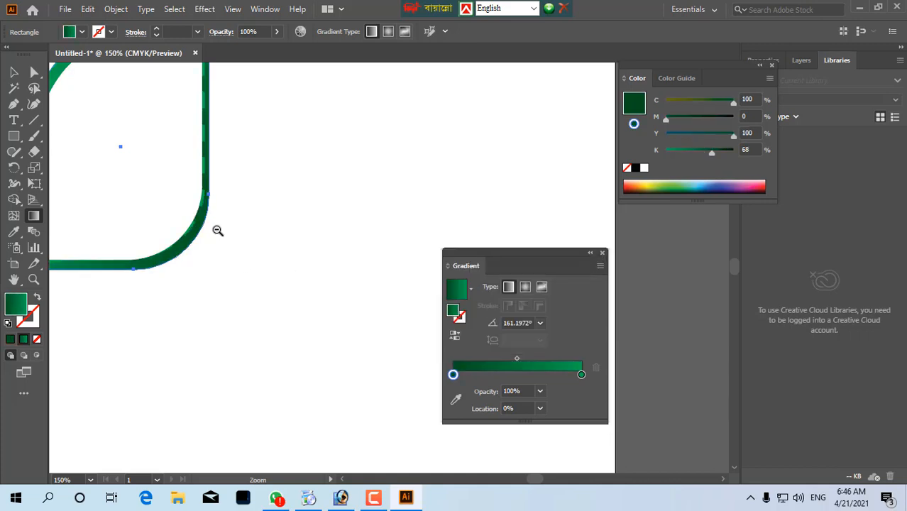
ctrl+alt+click(217, 230)
ctrl+click(546, 141)
key(Tab)
drag(456, 241, 612, 330)
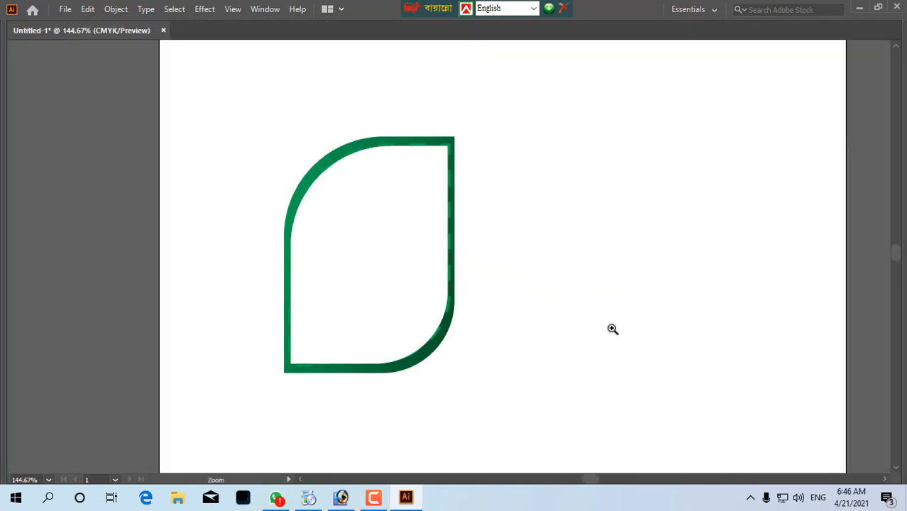
click(351, 210)
key(ctrl+v)
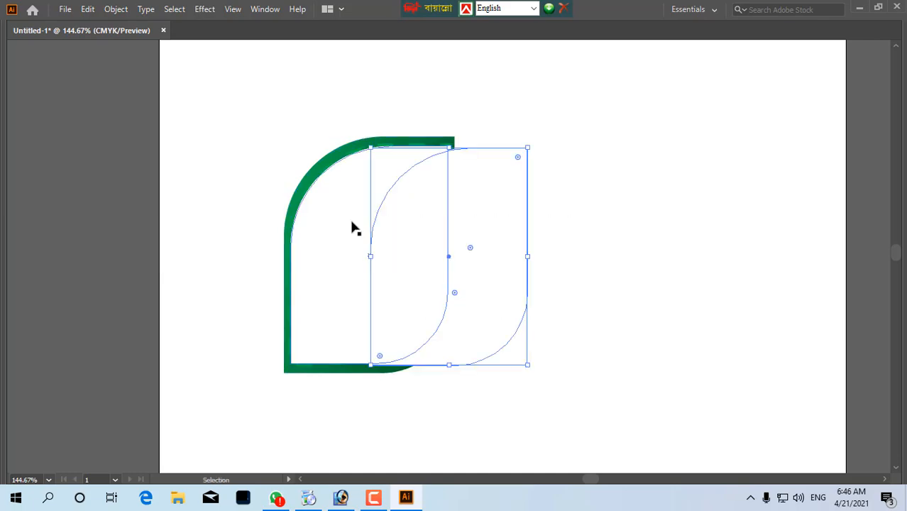
key(ctrl+z)
- Copy the whole green leaf frame from Illustrator and paste it into the Photoshop poster as pixels
drag(584, 295, 296, 195)
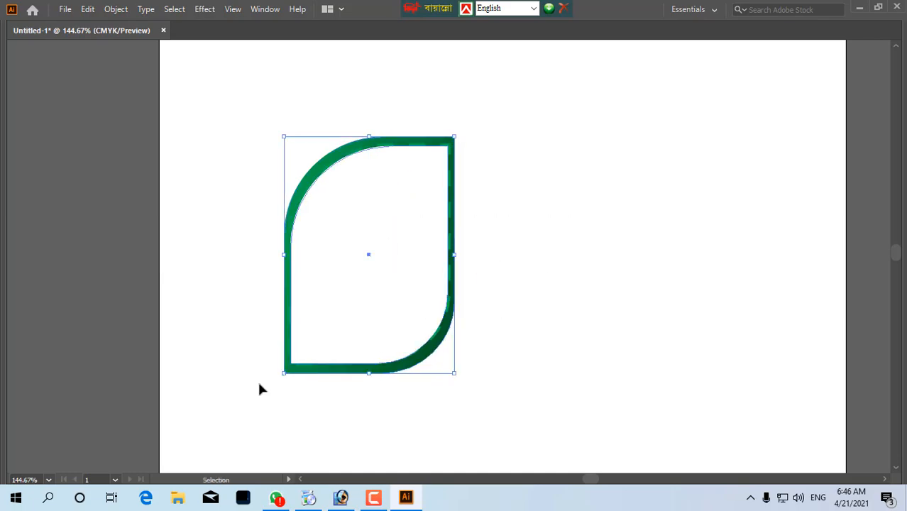
key(g)
click(350, 500)
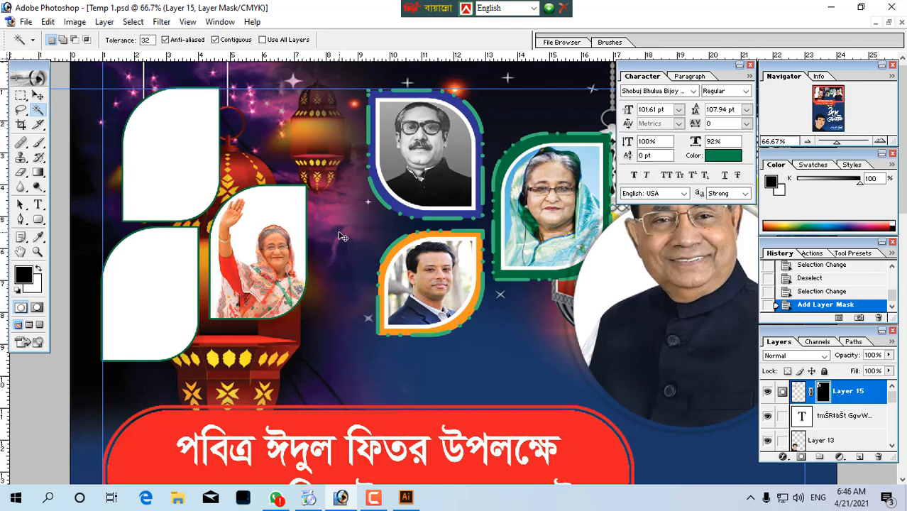
key(ctrl+v)
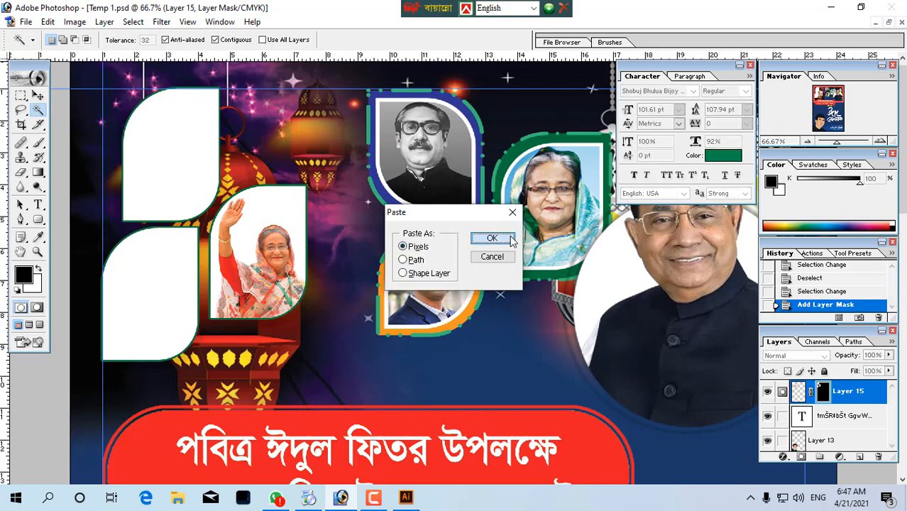
click(491, 238)
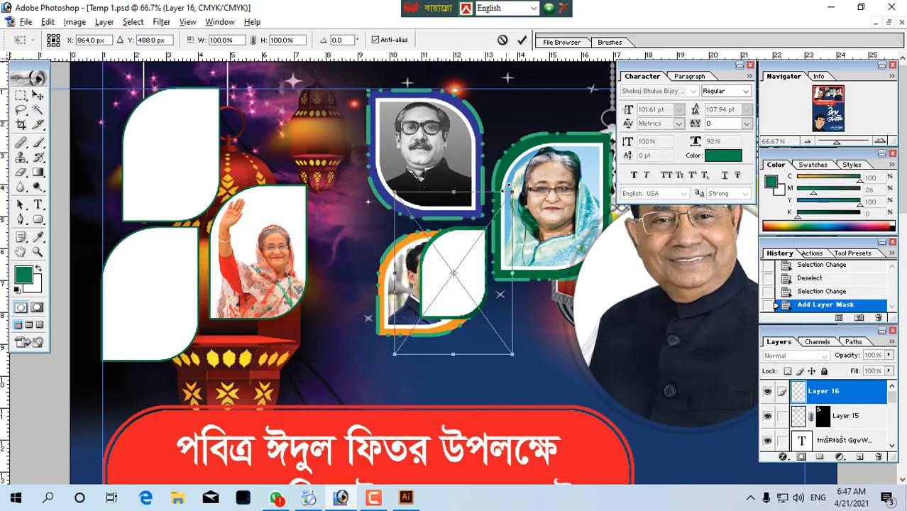
- Scale the pasted green leaf frame and place it to the left of the orange-framed portrait
drag(506, 188, 501, 199)
drag(436, 276, 318, 261)
key(Return)
- Delete the Shape 1 layer holding the old white leaf shapes
ctrl+right_click(181, 146)
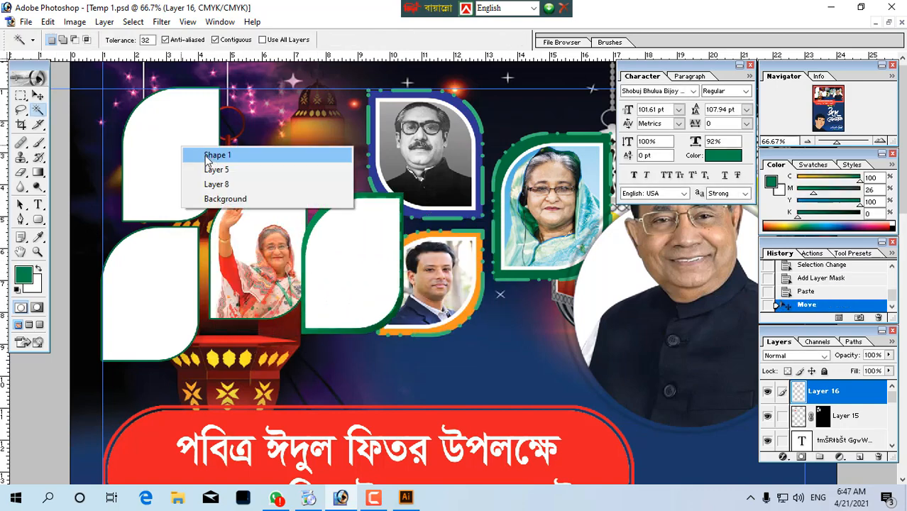
click(206, 156)
key(alt+l)
key(l)
key(l)
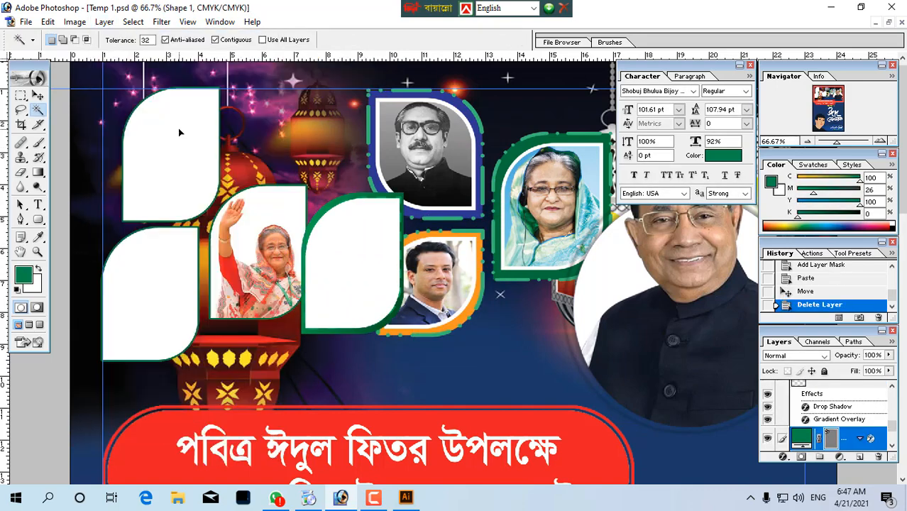
- Move the new green leaf frame (Layer 16) left onto the lantern
ctrl+drag(517, 375, 532, 384)
ctrl+right_click(456, 278)
click(496, 289)
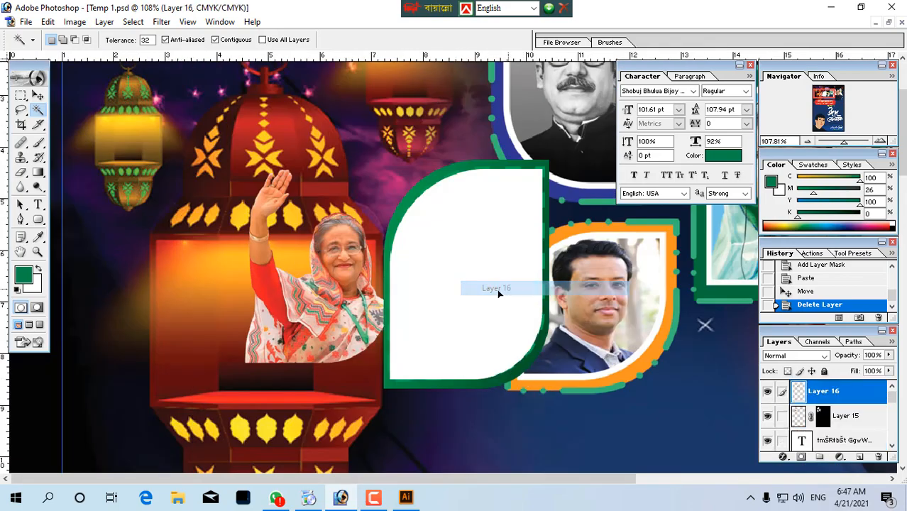
ctrl+drag(506, 291, 263, 260)
- Move the waving woman's portrait (Layer 15) over the green leaf frame and bring it to the front
alt+click(345, 278)
ctrl+right_click(314, 261)
click(341, 273)
ctrl+drag(336, 273, 245, 265)
key(ctrl+shift+bracketright)
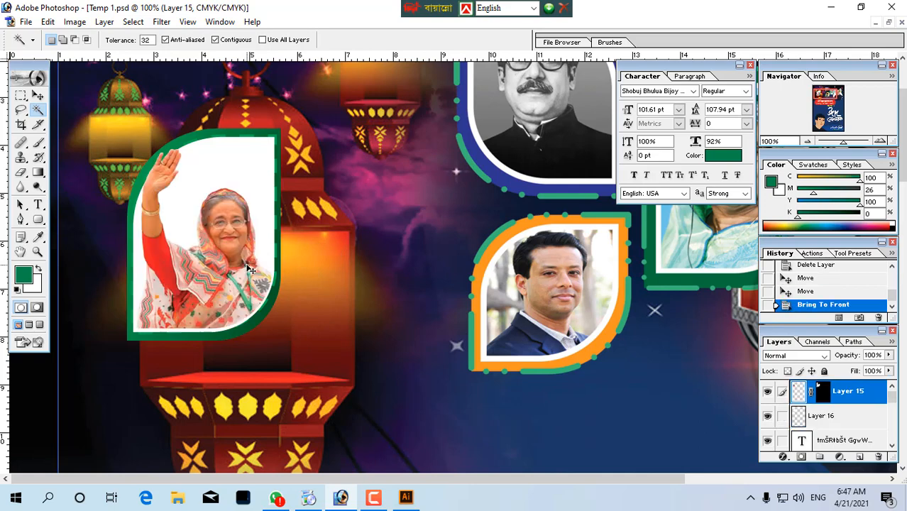
- Discard the waving portrait's layer mask and shift the portrait slightly down within the green frame
right_click(825, 392)
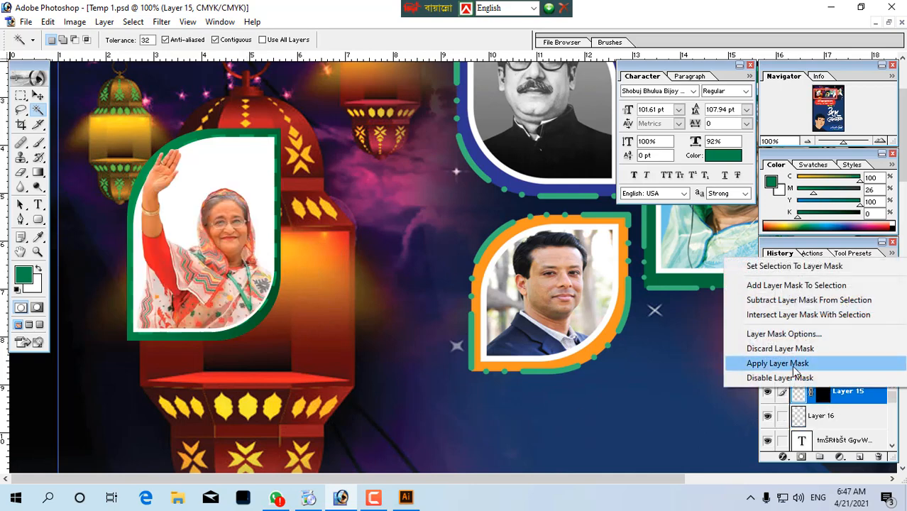
click(802, 349)
right_click(224, 279)
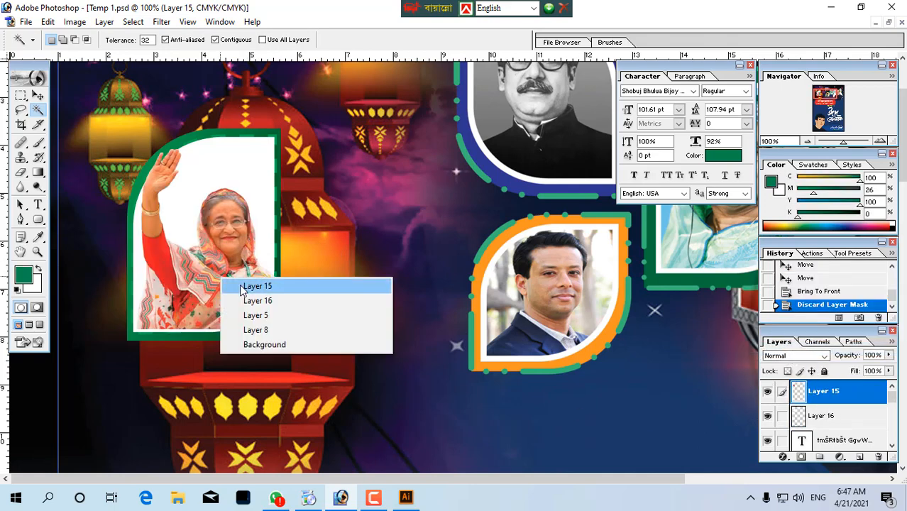
click(243, 285)
drag(243, 285, 245, 306)
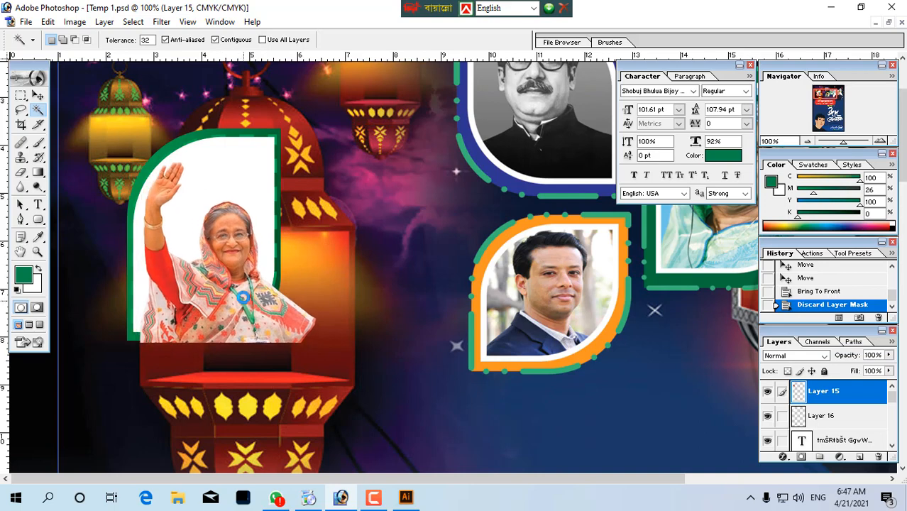
- Select the green frame's white interior on Layer 16 with the Magic Wand and mask the waving portrait (Layer 15) to it
right_click(211, 175)
click(225, 183)
click(199, 147)
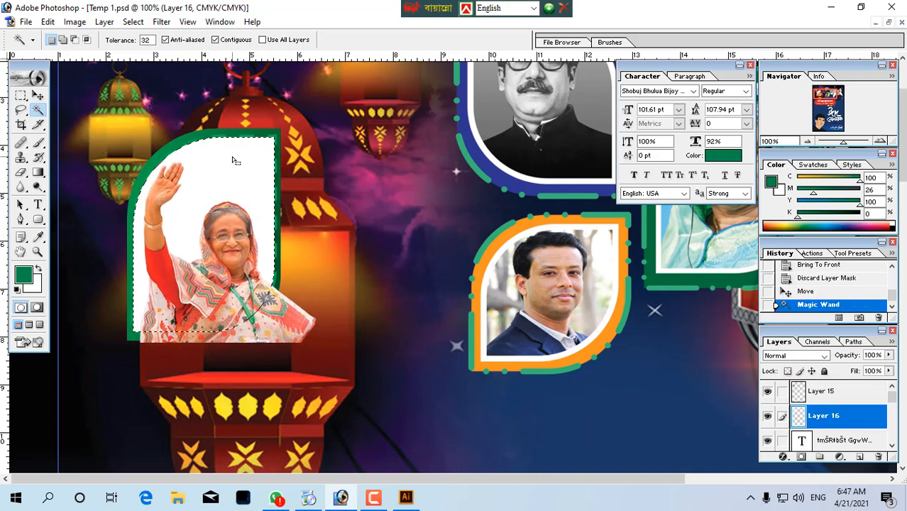
right_click(227, 225)
click(245, 232)
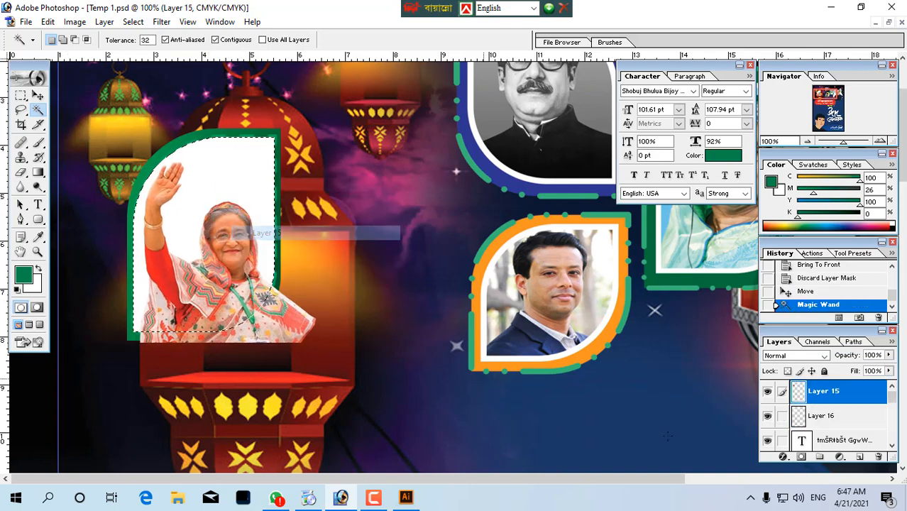
click(802, 457)
ctrl+alt+click(385, 269)
ctrl+alt+click(384, 273)
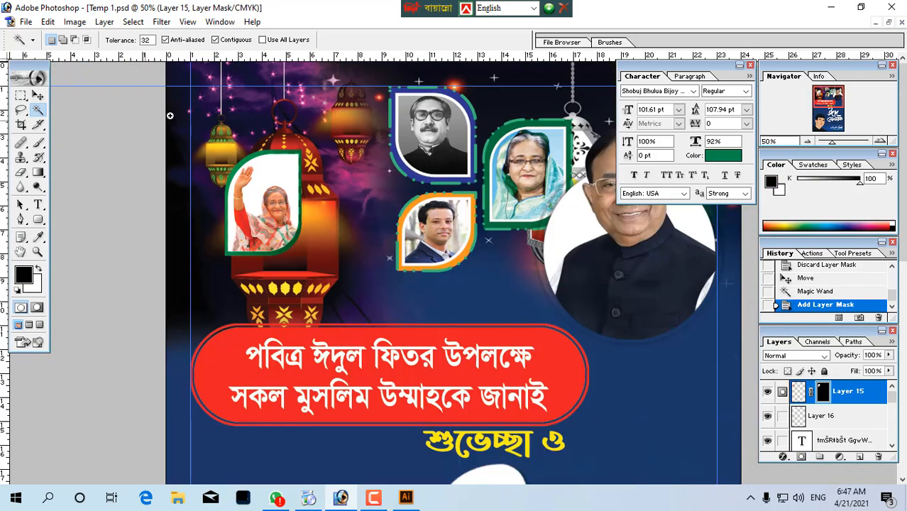
- Link the waving portrait to its green frame and move the pair right
drag(205, 100, 464, 405)
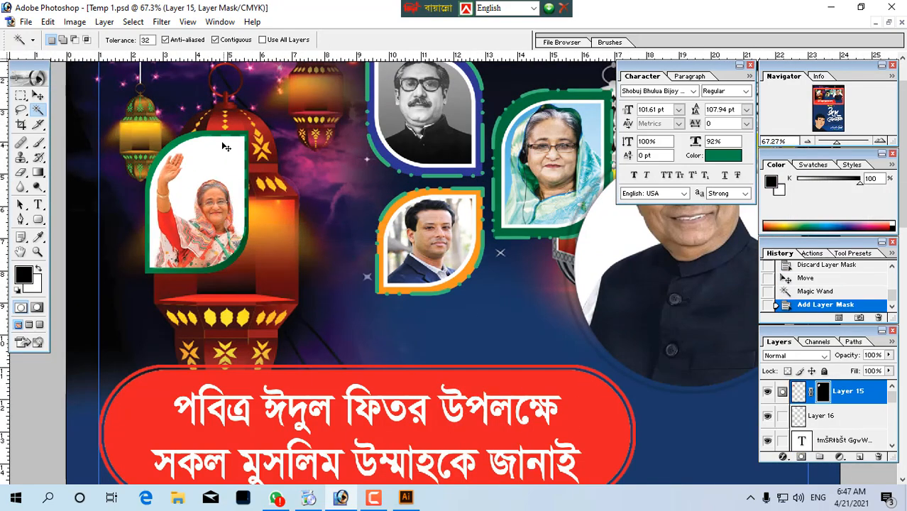
right_click(236, 152)
click(243, 157)
drag(210, 230, 279, 252)
key(ctrl+minus)
drag(285, 298, 292, 269)
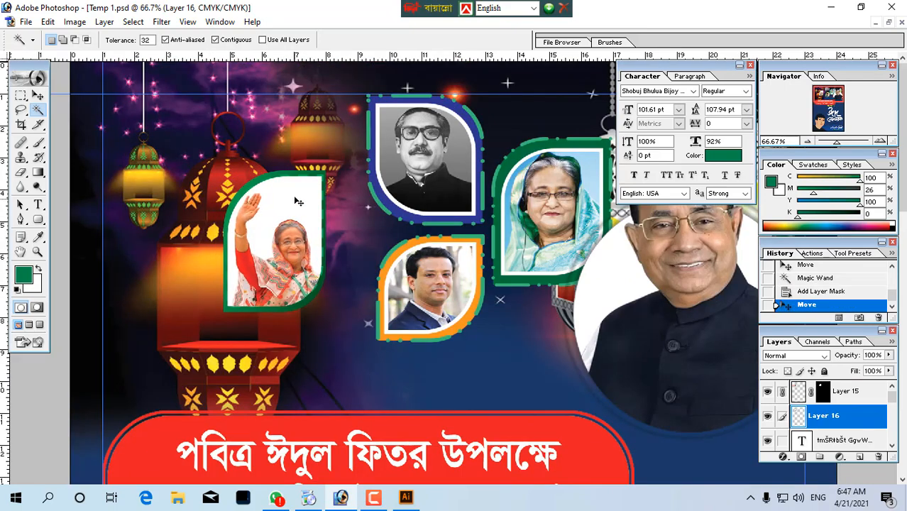
- Duplicate the green leaf frame and place the copy at the poster's upper-left guide corner
right_click(298, 199)
click(312, 205)
drag(304, 198, 187, 132)
- Move the linked frame and waving portrait up and left so they sit beside the empty leaf frame
ctrl+right_click(283, 189)
click(297, 196)
mouse_move(297, 195)
mouse_down()
mouse_move(287, 171)
mouse_move(297, 191)
mouse_up()
ctrl+right_click(289, 242)
shift+click(302, 249)
drag(302, 248, 288, 235)
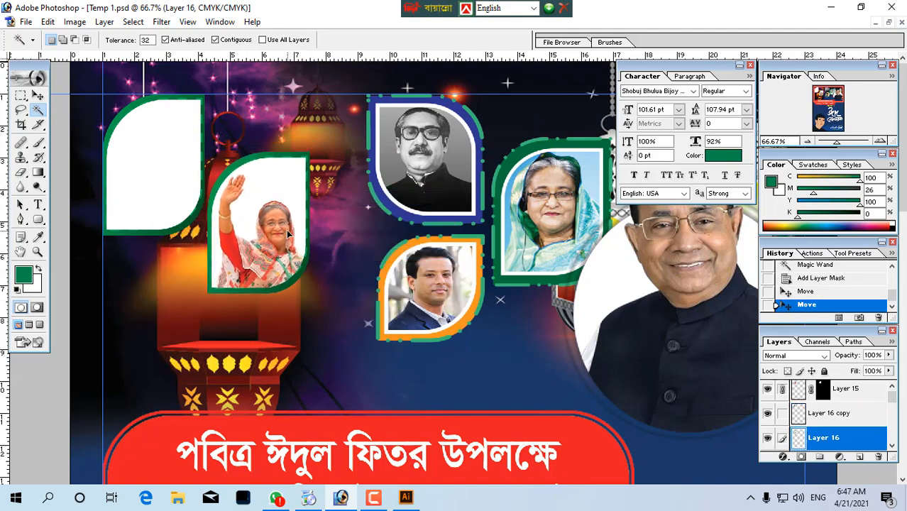
- Unlink the waving portrait from its green frame, flip the frame horizontally and shift it slightly up
ctrl+right_click(298, 177)
click(301, 185)
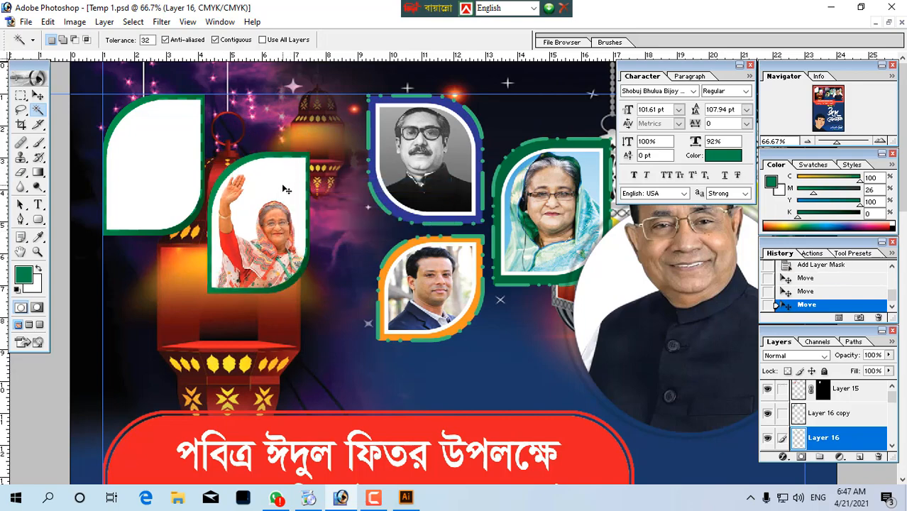
key(ctrl+t)
right_click(283, 187)
click(319, 341)
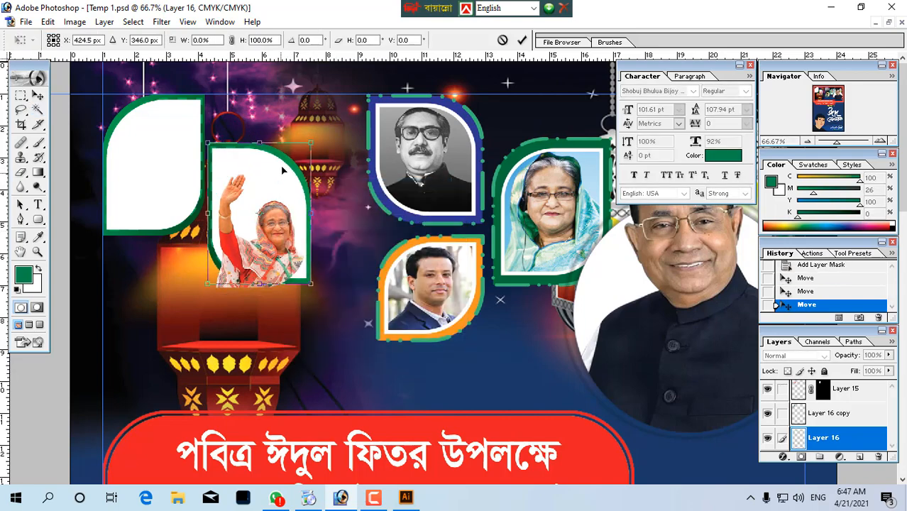
drag(282, 170, 386, 326)
key(Return)
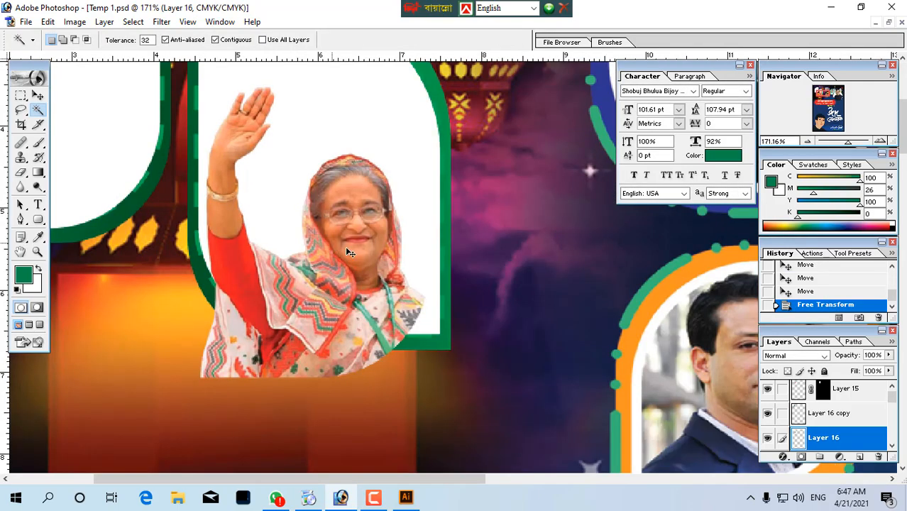
- Discard the waving portrait's layer mask again and nudge the portrait up within the flipped frame
click(823, 389)
right_click(822, 387)
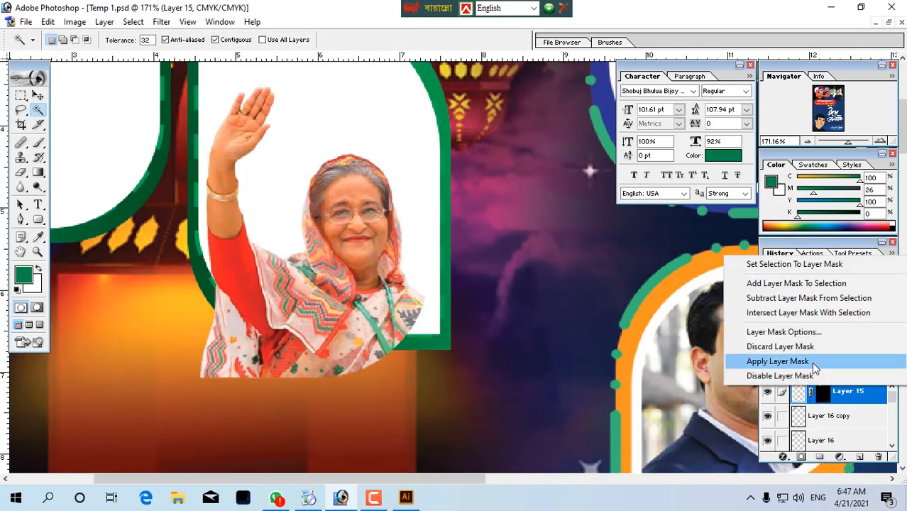
click(780, 347)
drag(370, 297, 371, 274)
- Select the flipped frame's white interior with the Magic Wand and mask the waving portrait to that shape
right_click(321, 56)
click(296, 85)
right_click(296, 82)
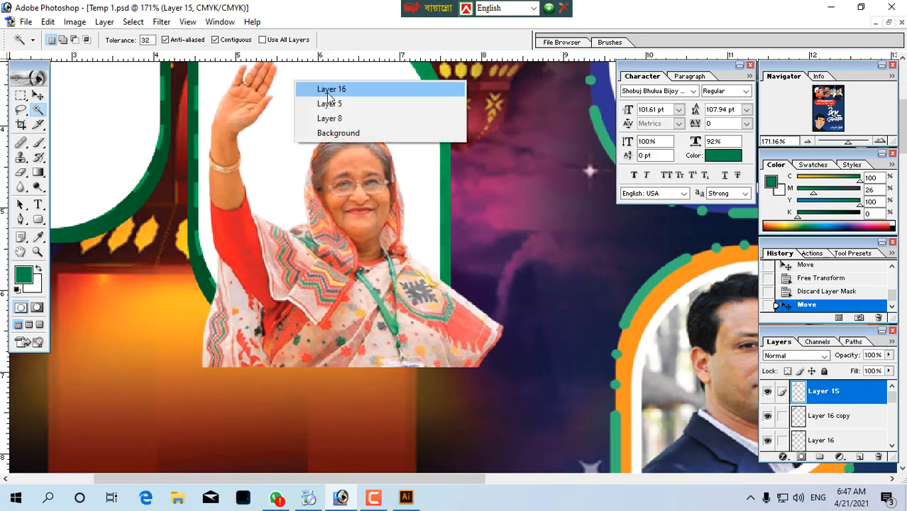
click(328, 89)
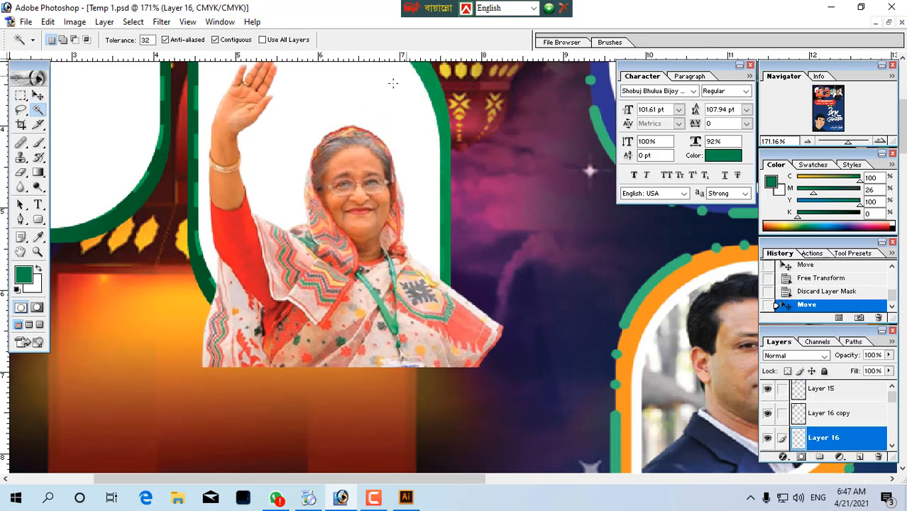
click(369, 187)
right_click(354, 179)
click(376, 187)
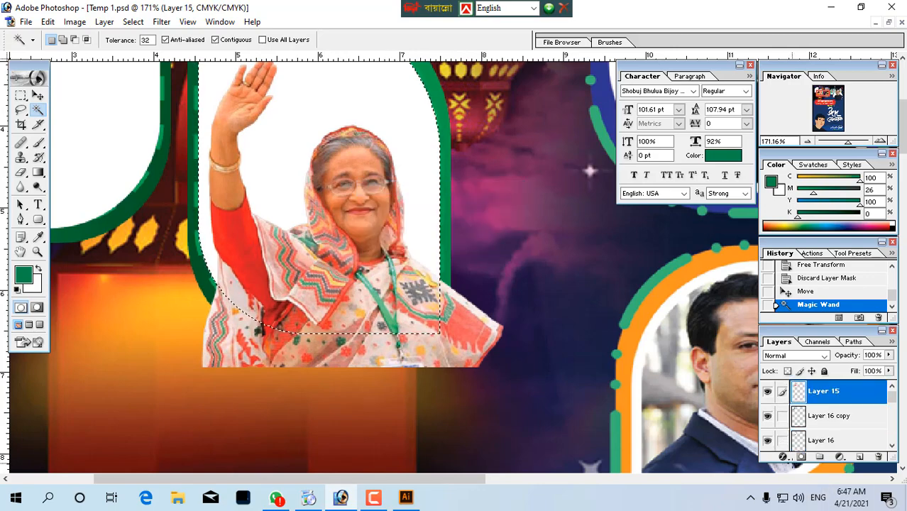
click(801, 457)
key(ctrl+minus)
key(ctrl+minus)
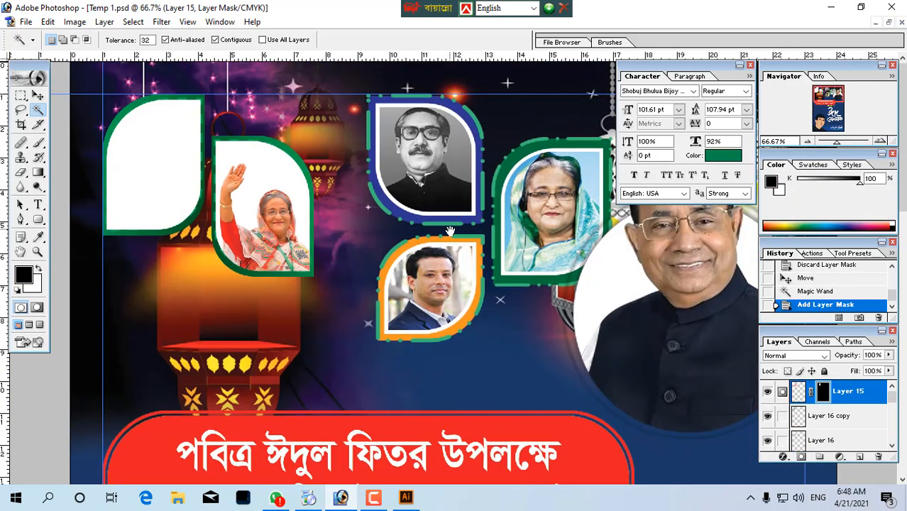
- Delete the old three-portrait image (Layer 1) from the middle of the poster
ctrl+right_click(425, 147)
click(443, 156)
drag(441, 157, 429, 201)
key(ctrl+z)
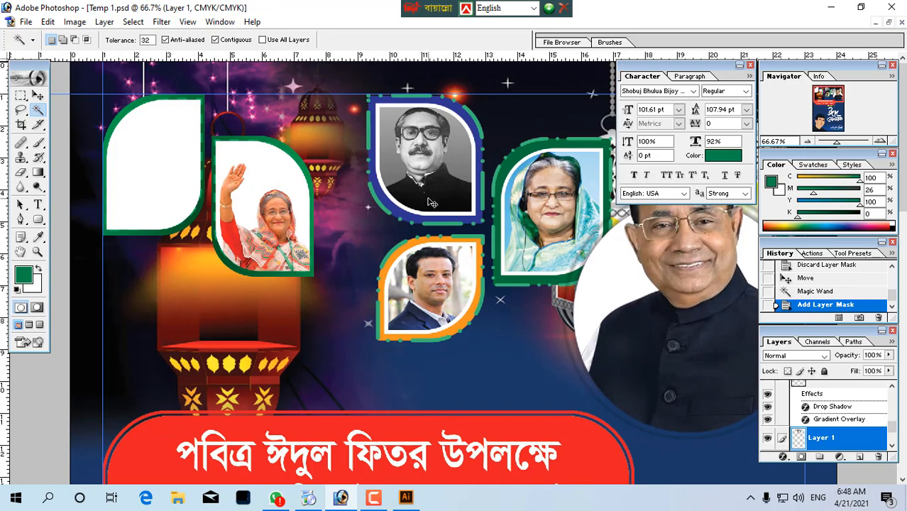
key(Delete)
- Open foodPng3 from the BD LOGO folder, copy the whole image, close it and paste it into the poster
key(ctrl+o)
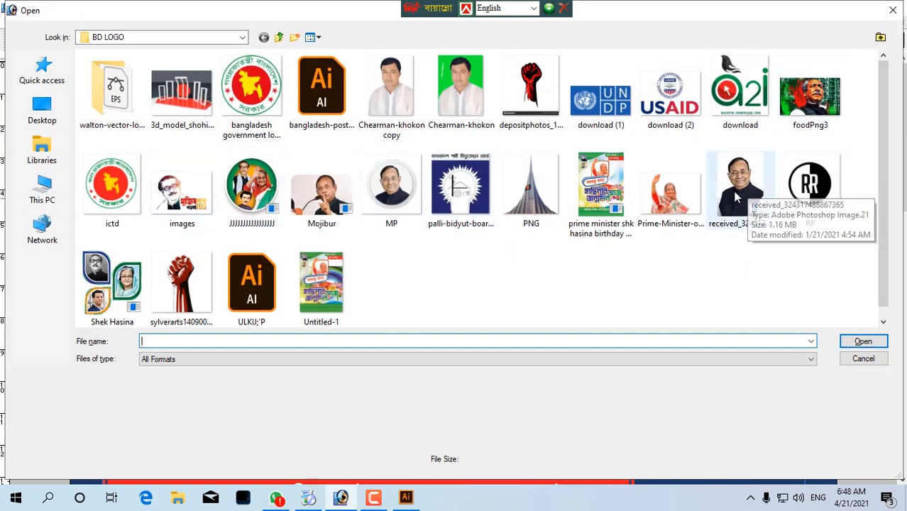
double_click(810, 96)
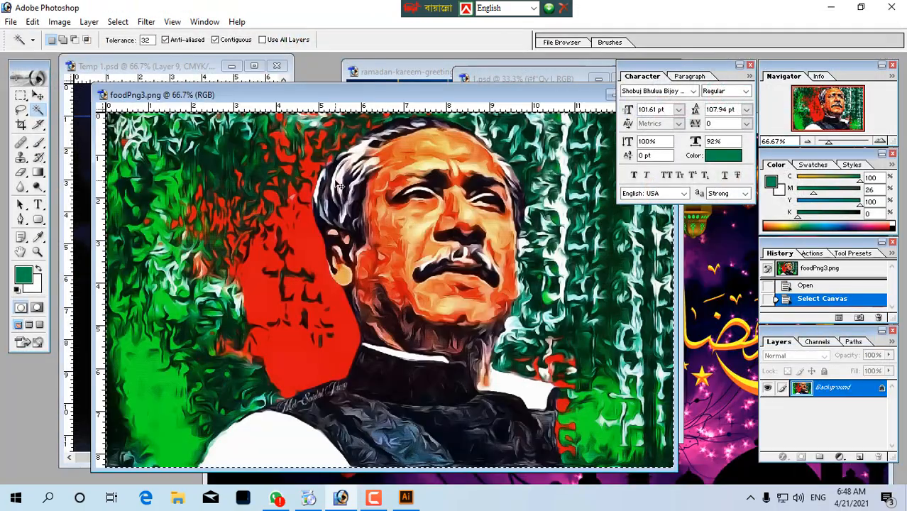
key(ctrl+w)
click(254, 66)
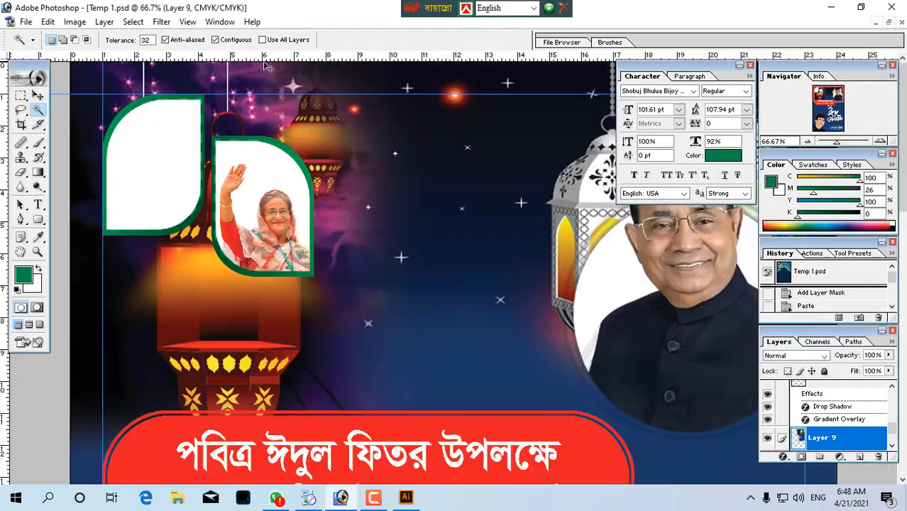
key(ctrl+v)
- Scale the pasted painted portrait down over the empty upper-left leaf frame and bring it to the front
drag(578, 191, 425, 157)
key(ctrl+t)
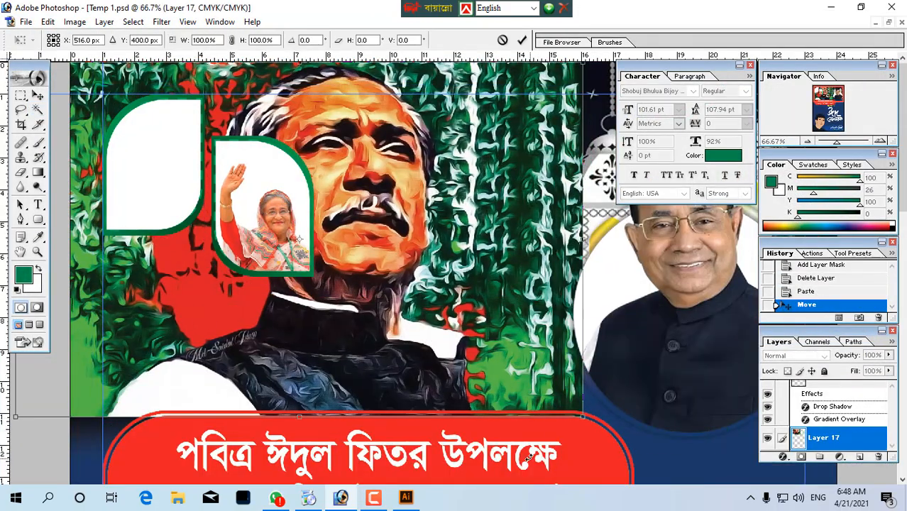
drag(583, 415, 229, 195)
drag(216, 116, 238, 154)
key(Return)
key(w)
key(ctrl+shift+bracketright)
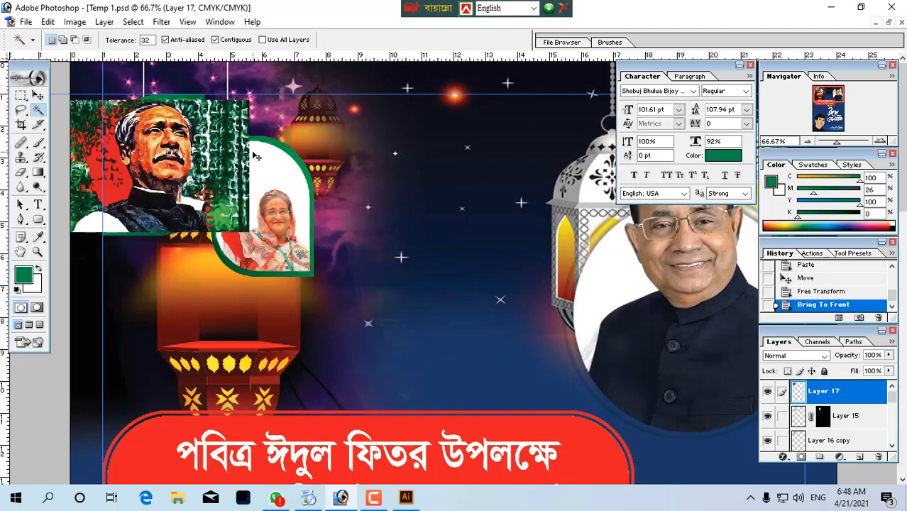
ctrl+right_click(186, 126)
click(227, 147)
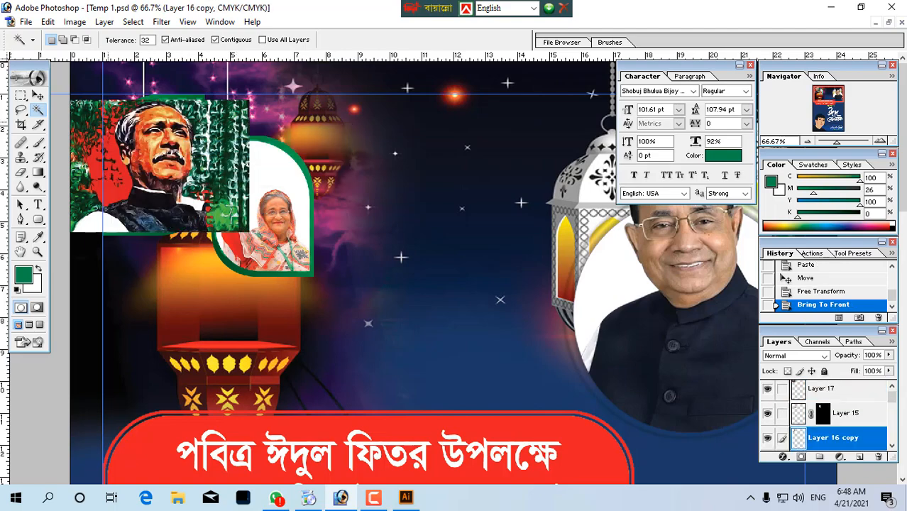
drag(109, 82, 256, 202)
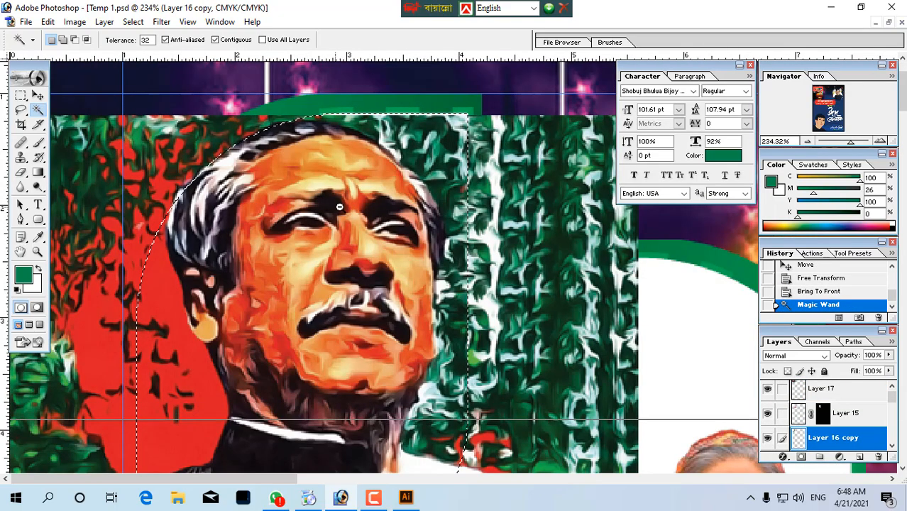
key(ctrl+minus)
drag(391, 359, 346, 213)
key(ctrl+minus)
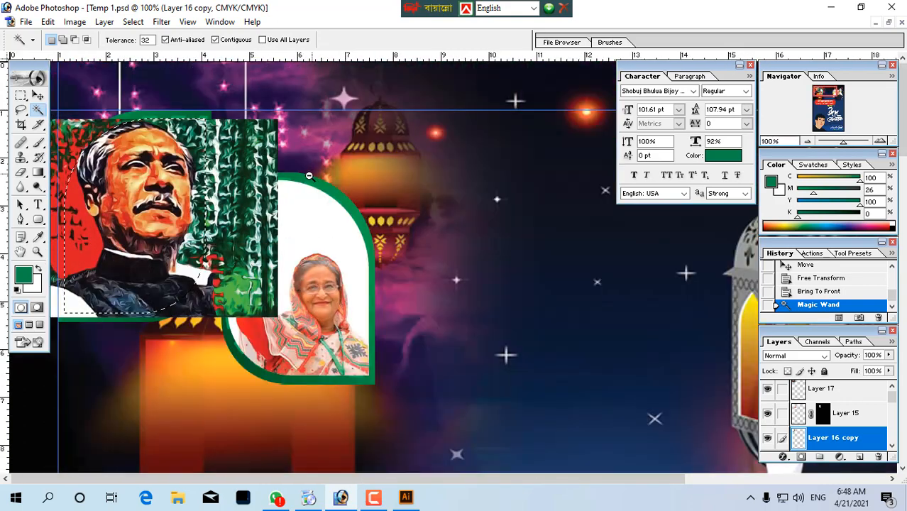
key(ctrl+d)
- Nudge the painted portrait (Layer 17) right over the leaf frame and stretch its height upward to 101%
ctrl+right_click(143, 208)
click(176, 211)
drag(176, 211, 187, 210)
ctrl+right_click(144, 154)
click(171, 163)
key(ctrl+t)
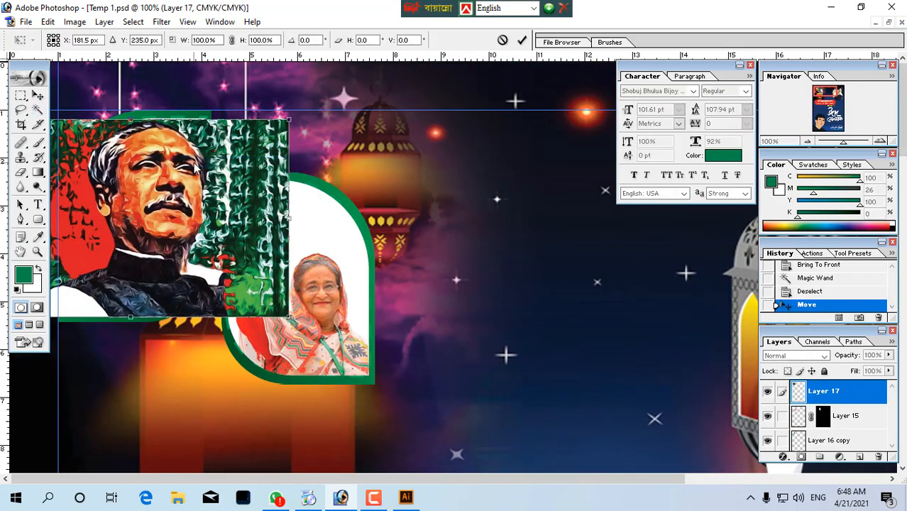
drag(179, 120, 179, 117)
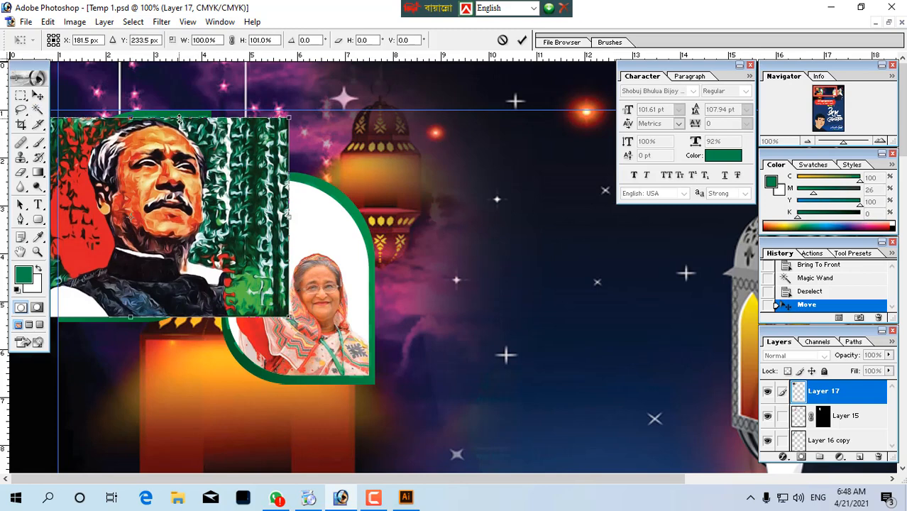
key(Return)
- Select the interior of the upper-left leaf frame (Layer 16 copy) with the Magic Wand and mask the painted portrait to it
key(w)
right_click(183, 134)
click(212, 150)
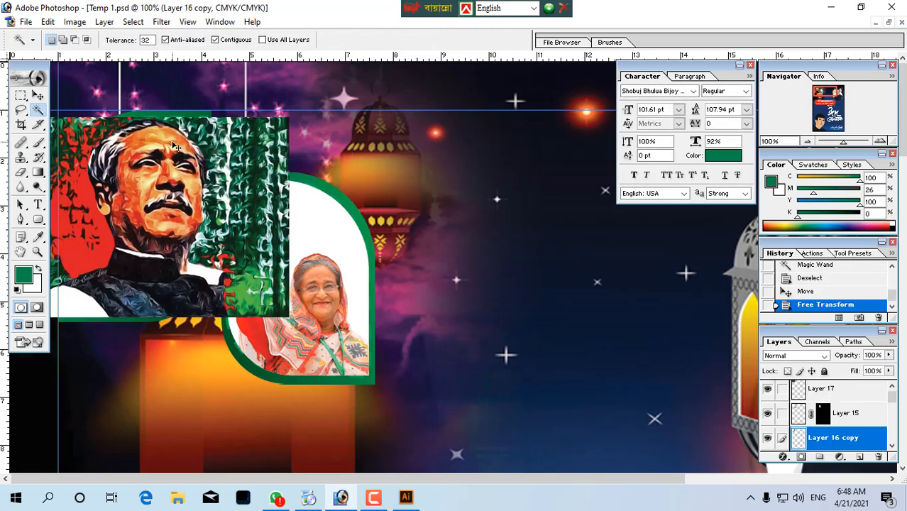
click(174, 146)
right_click(174, 144)
click(202, 149)
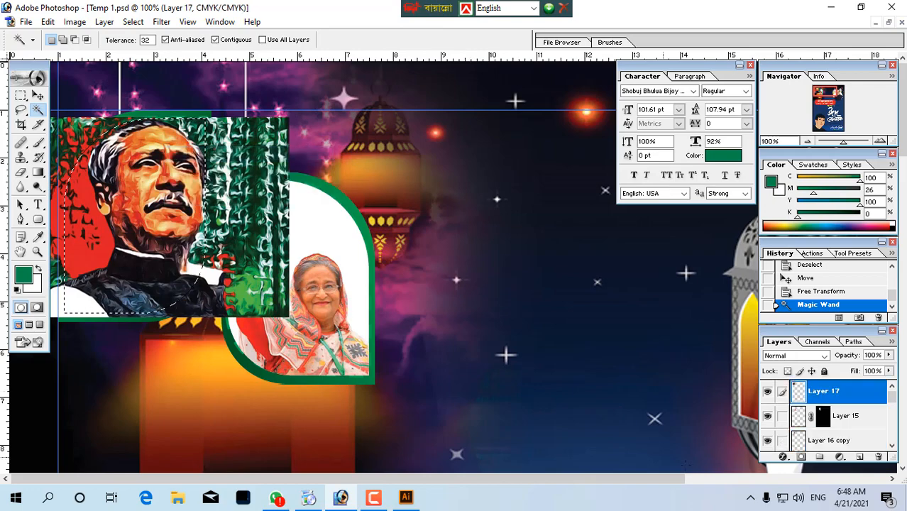
click(800, 456)
key(ctrl+minus)
key(ctrl+minus)
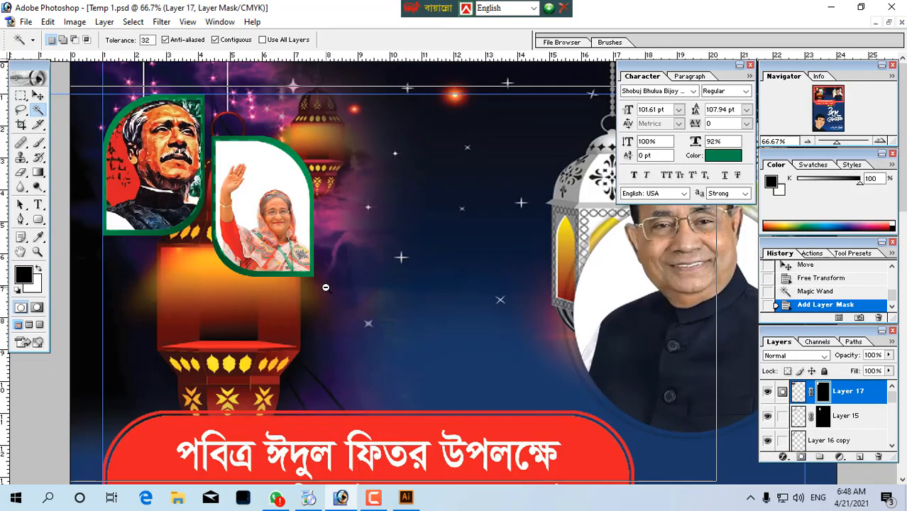
- Select the large portrait layer inside the white circle and reposition it slightly lower, with its circle against the right margin guide
key(ctrl+plus)
key(ctrl+plus)
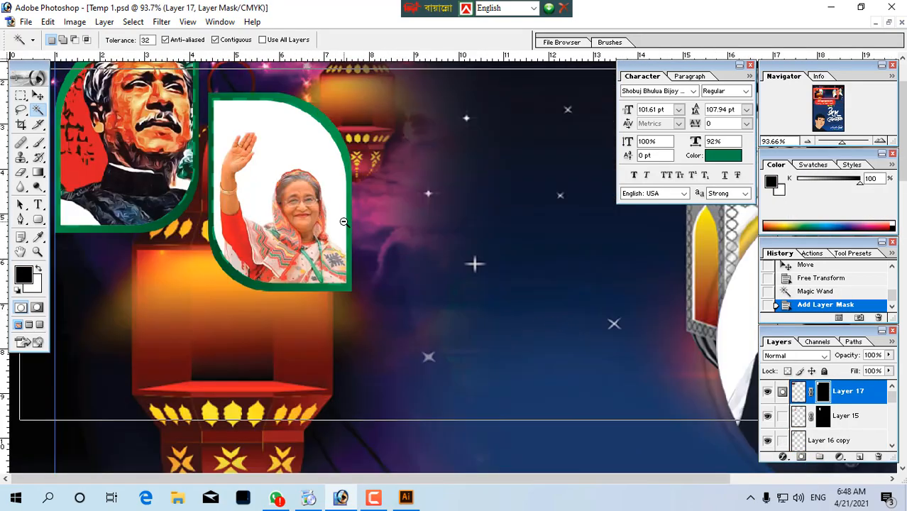
key(ctrl+minus)
key(ctrl+minus)
key(Tab)
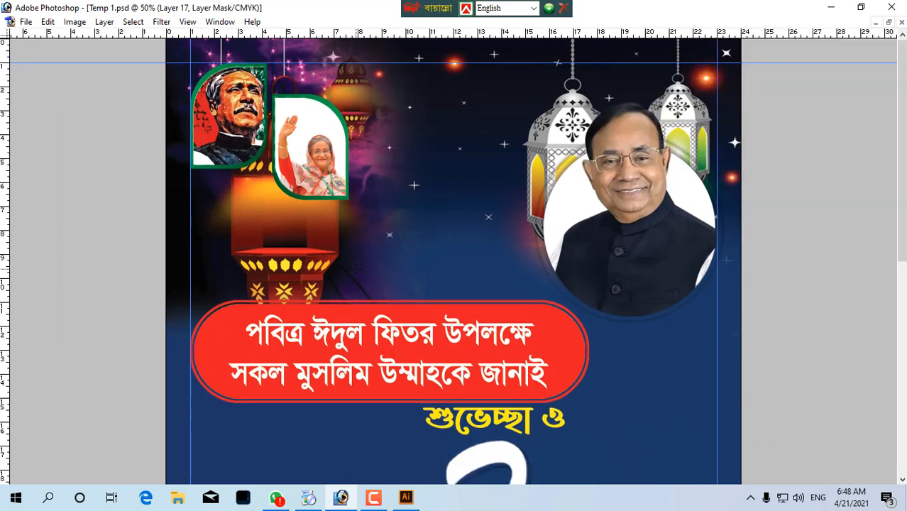
key(ctrl+minus)
right_click(581, 170)
click(593, 171)
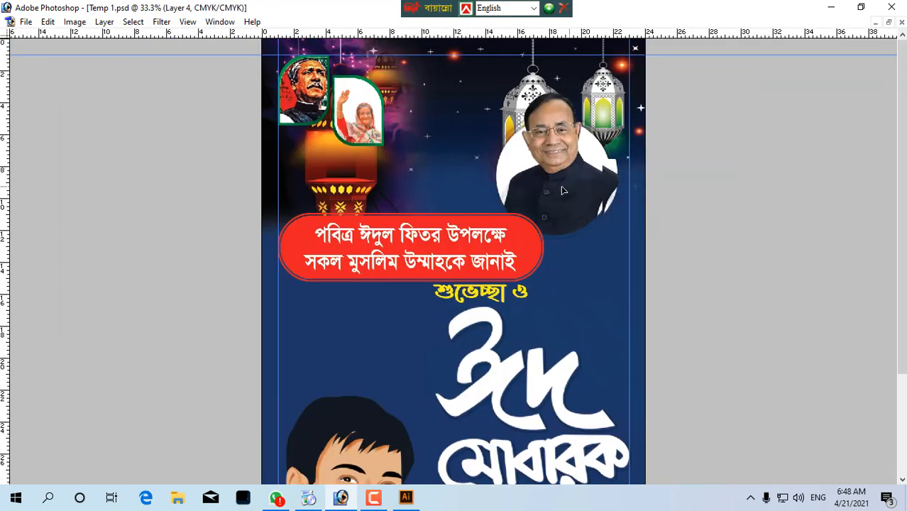
drag(593, 171, 587, 183)
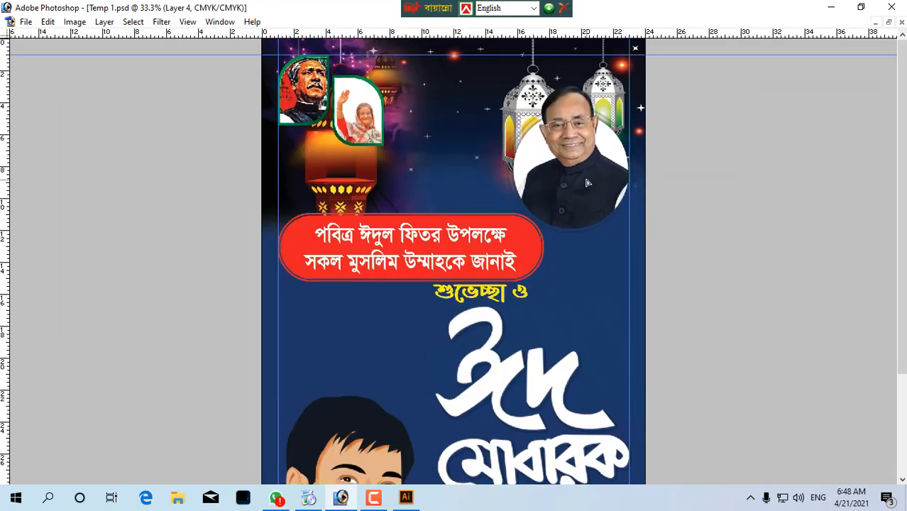
- Start a text object above the red greeting banner, switch the keyboard to Bijoy Classic and enter "মাননীয়" as its first word
drag(197, 147, 654, 243)
drag(453, 236, 452, 292)
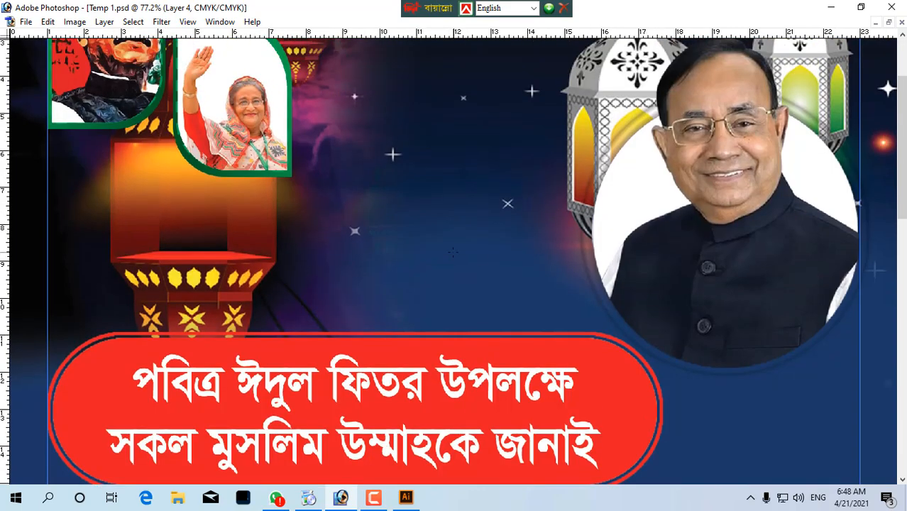
key(Tab)
click(40, 205)
key(Tab)
click(235, 257)
text(ঋউ)
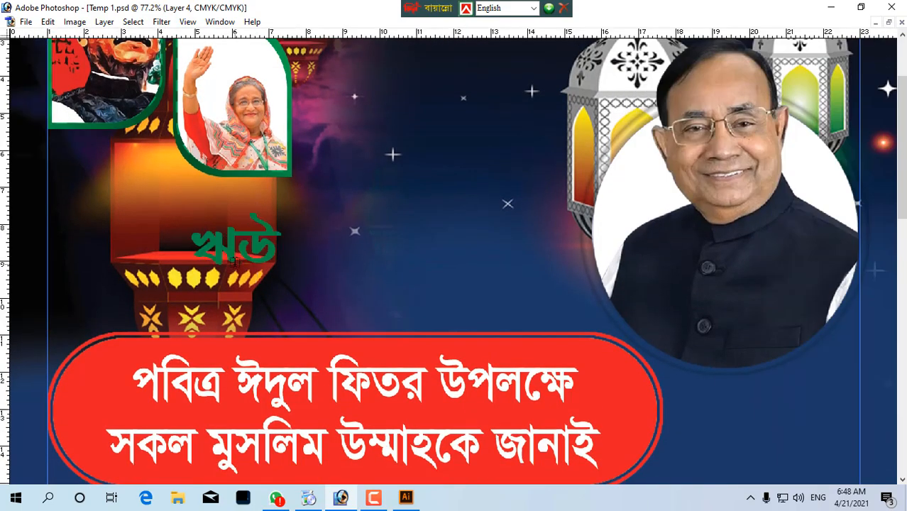
key(ctrl+a)
text(টই)
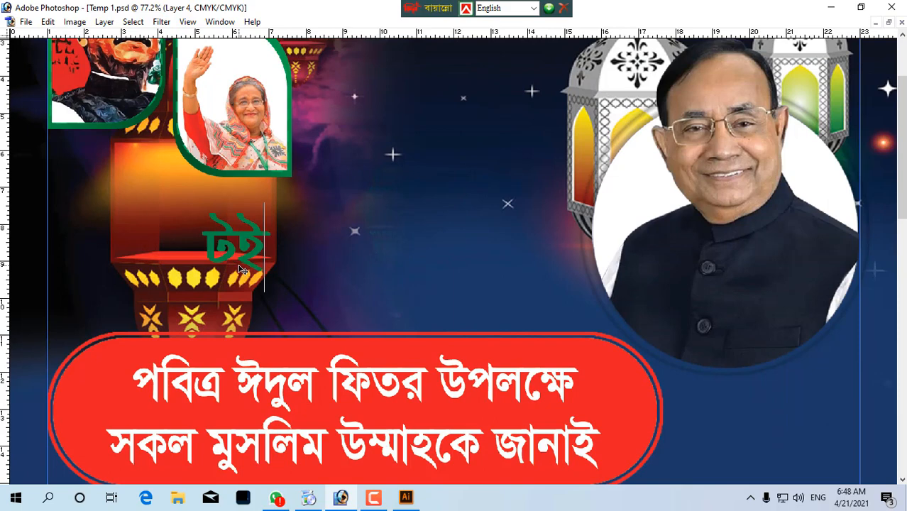
key(ctrl+a)
key(ctrl+alt+b)
text(মানন)
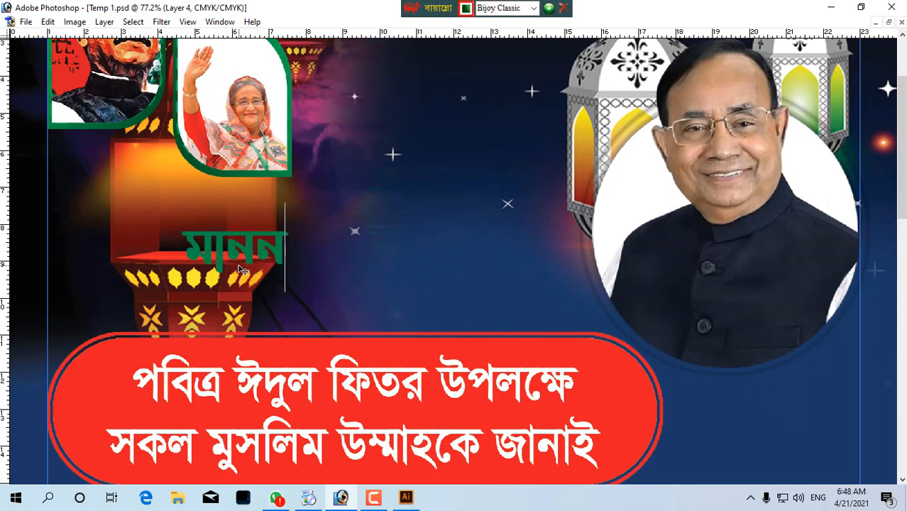
key(BackSpace)
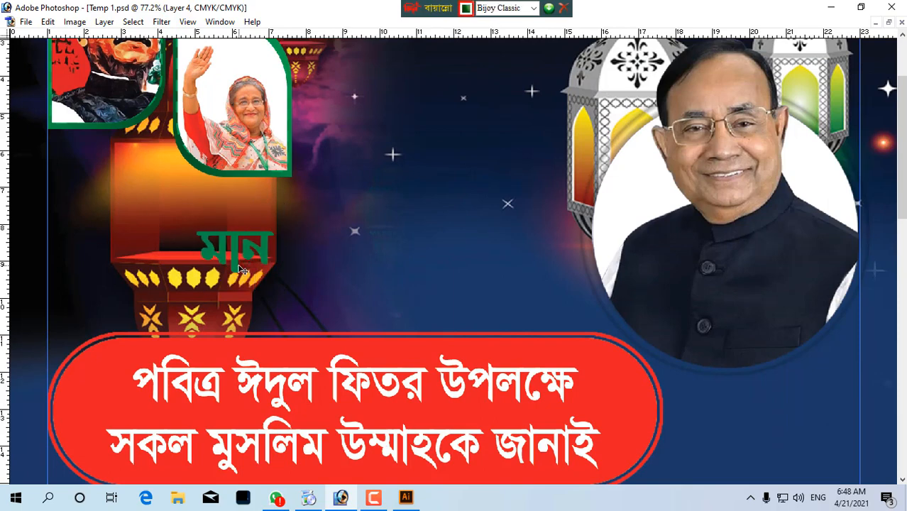
text(নীয়)
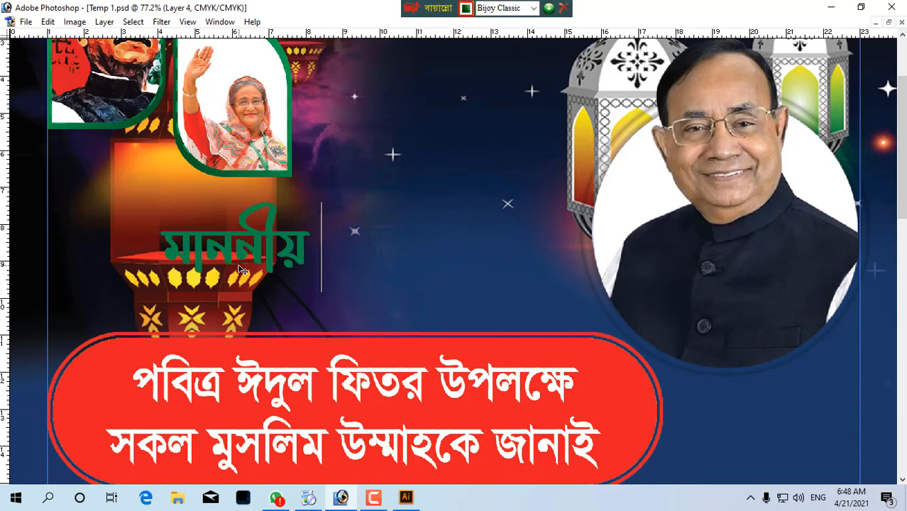
- Continue the first text line with "রেলপথ মন্ত্রী জনাব" followed by the minister's full name
text( লেন)
text(রেলপথ)
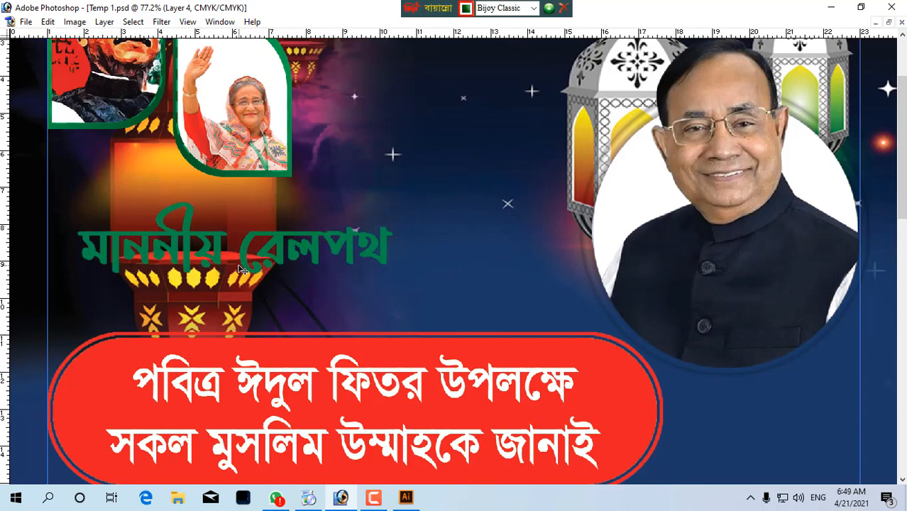
text( মন্ত্রী)
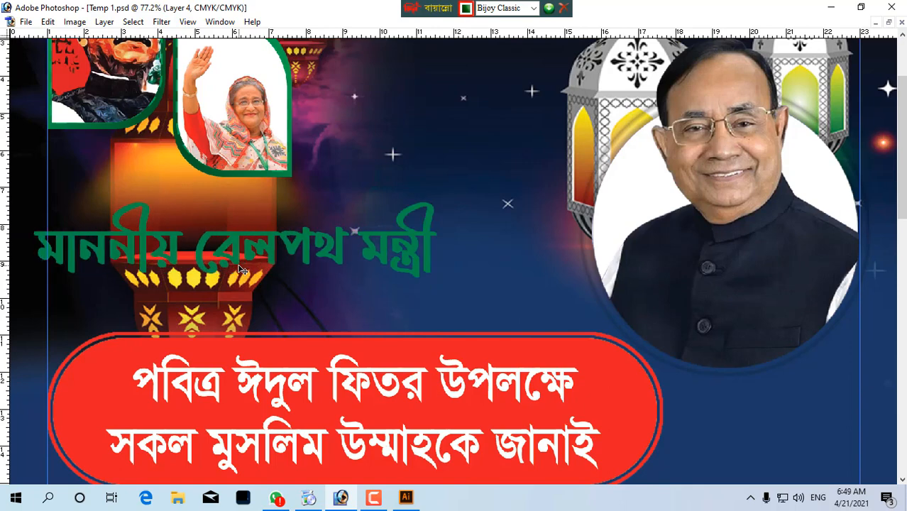
text( জনা)
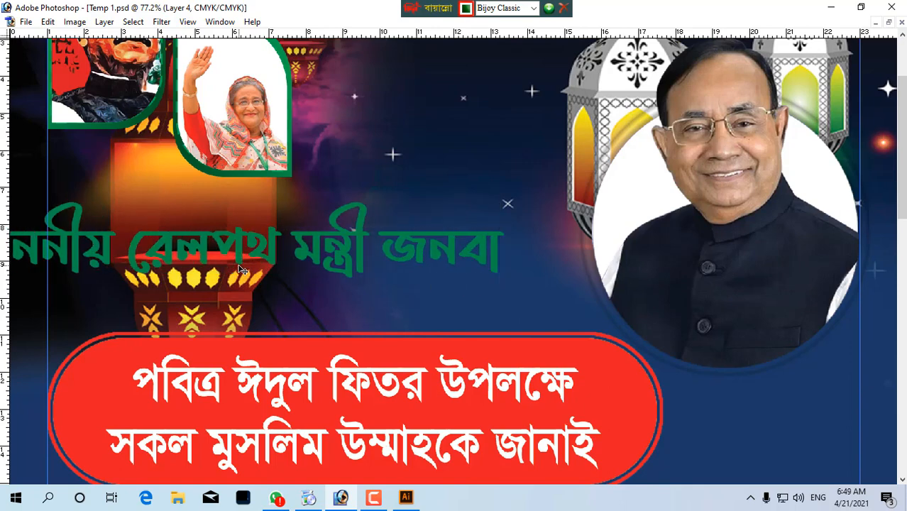
text(ব মুজি)
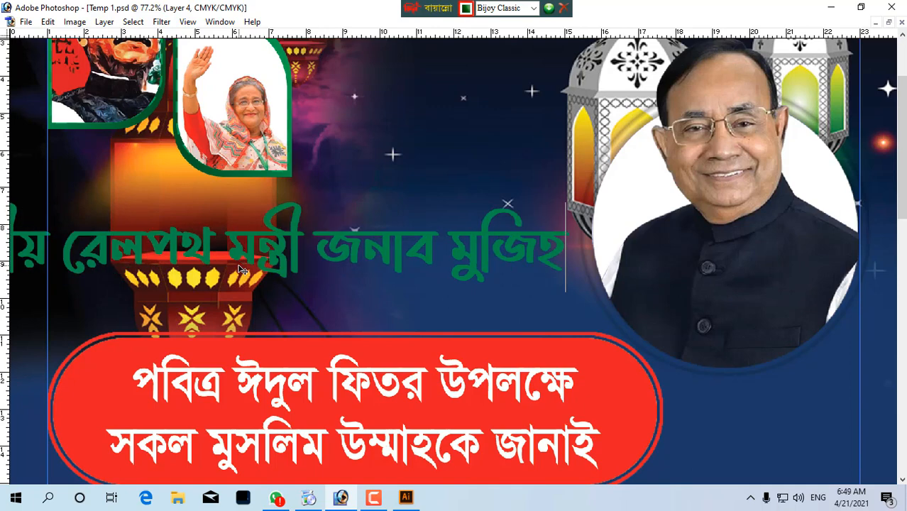
text(বল)
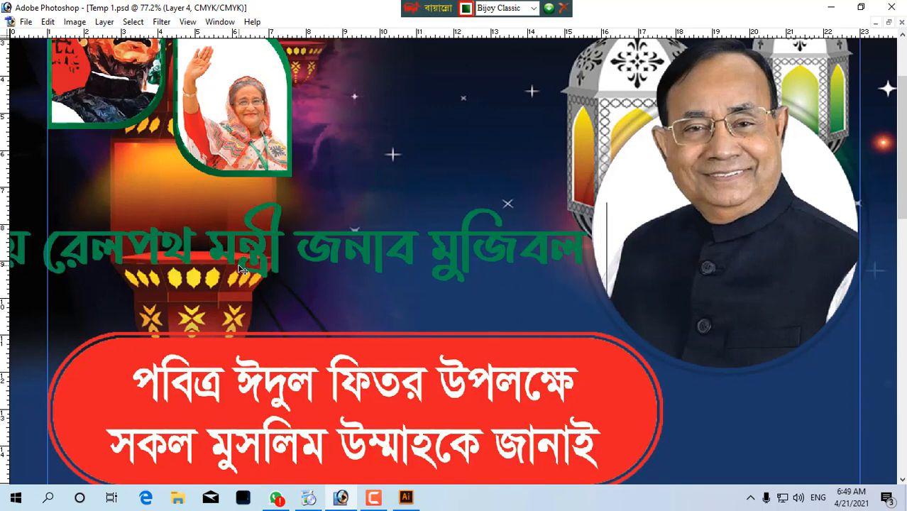
text( হক )
- Add a second text line with the minister's short name followed by "ভাইয়ের পক্ষথেকে সকলকে"
text(মু)
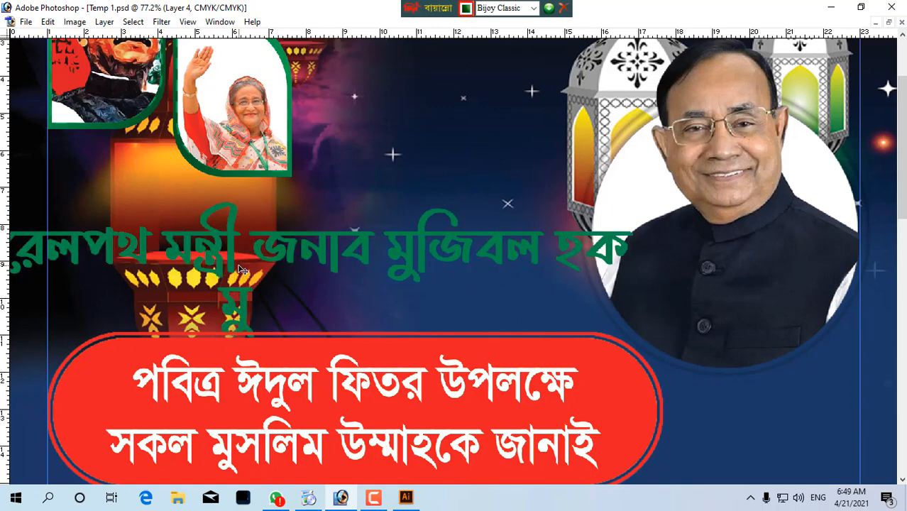
text(জিব ভাই)
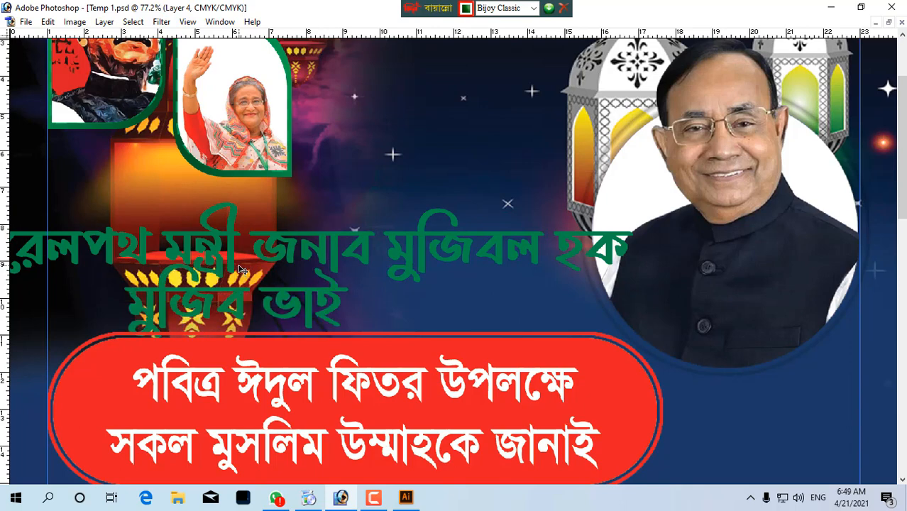
text(য়ের পড়াে)
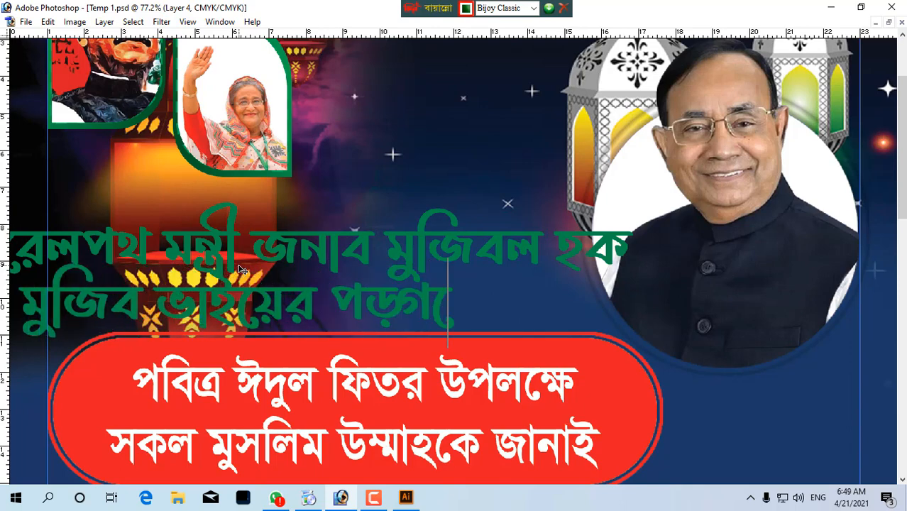
key(BackSpace)
key(BackSpace)
key(BackSpace)
text(পক্ষ)
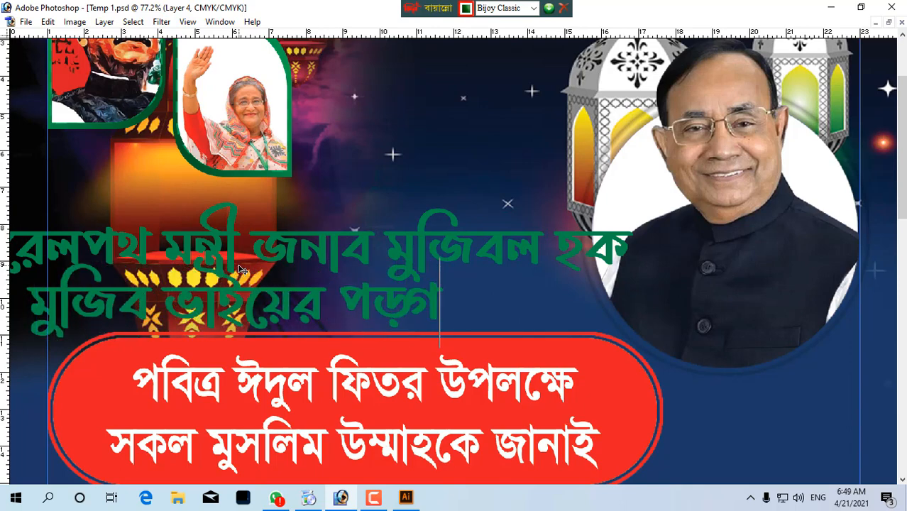
text(থেকে)
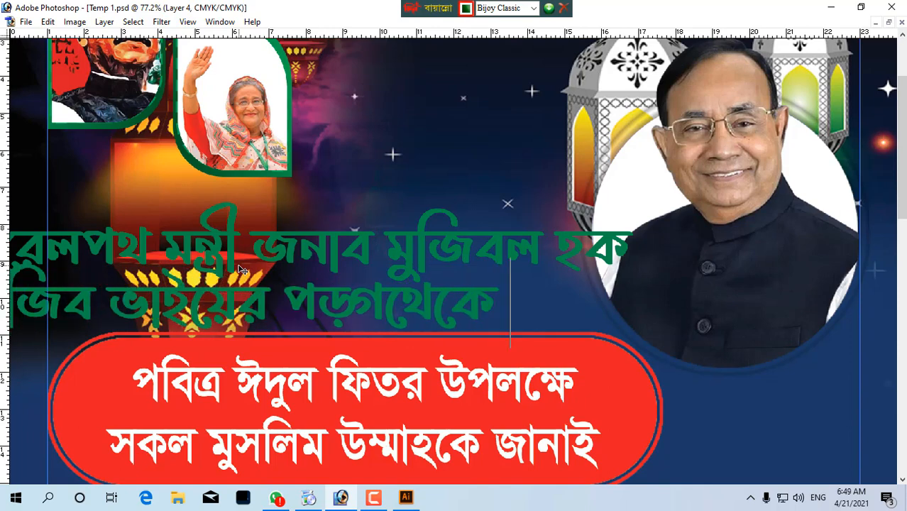
text( সকলকে)
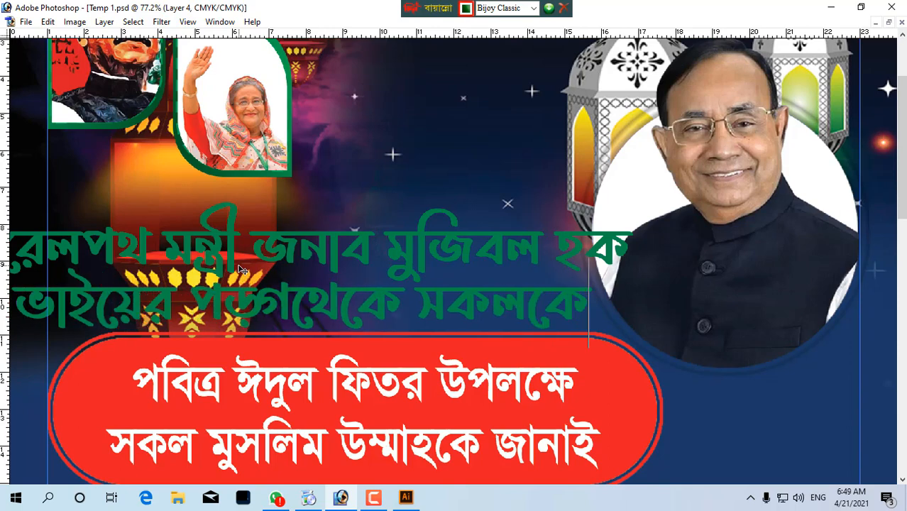
- Keep the text in the Shobuj Bhulua Bijoy font and scale it to about 66.85 pt, fitting between the left guide and the portrait circle
key(ctrl+a)
key(ctrl+t)
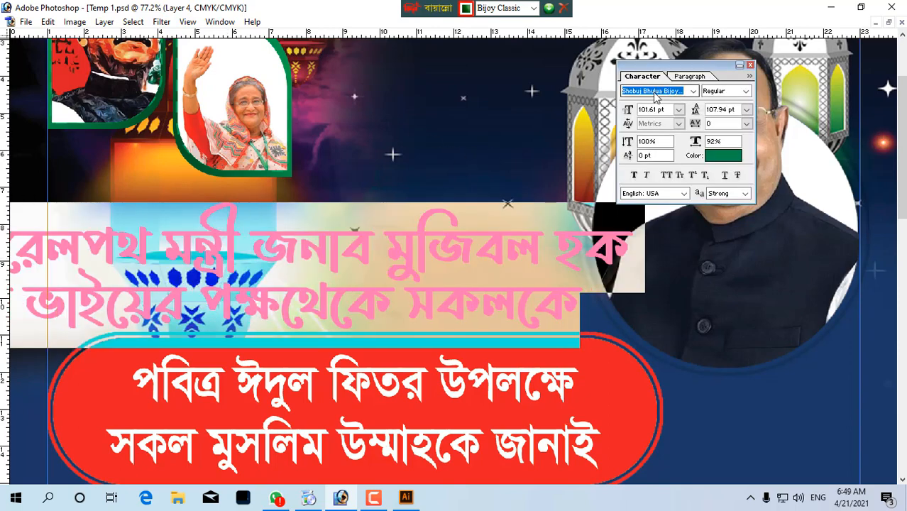
key(Return)
key(ctrl+Return)
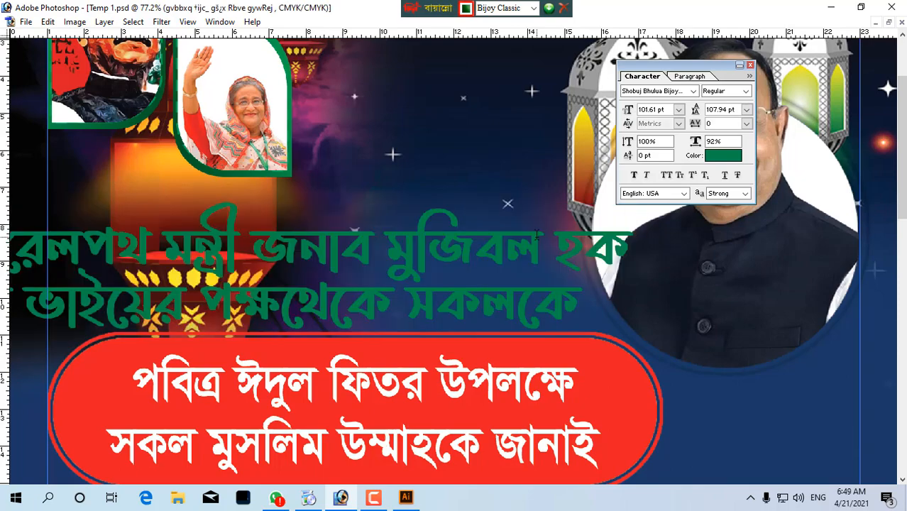
drag(636, 321, 496, 280)
drag(426, 231, 499, 226)
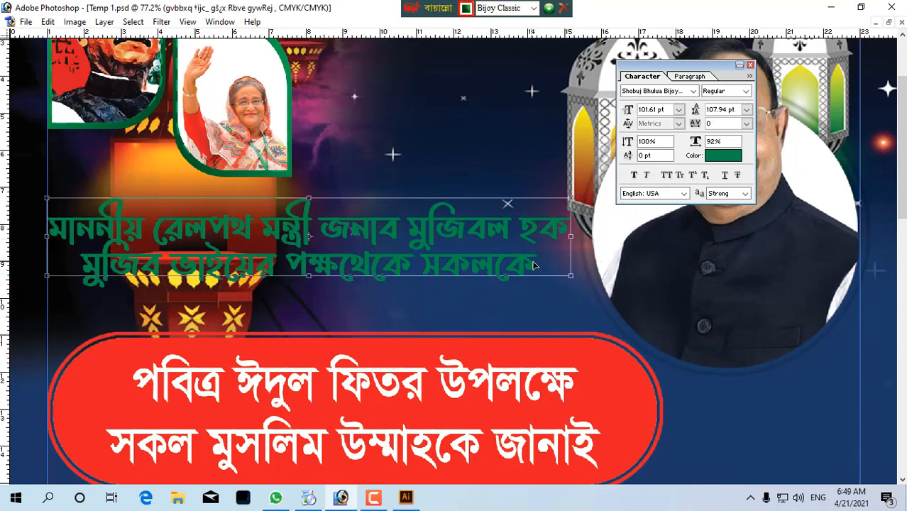
key(Return)
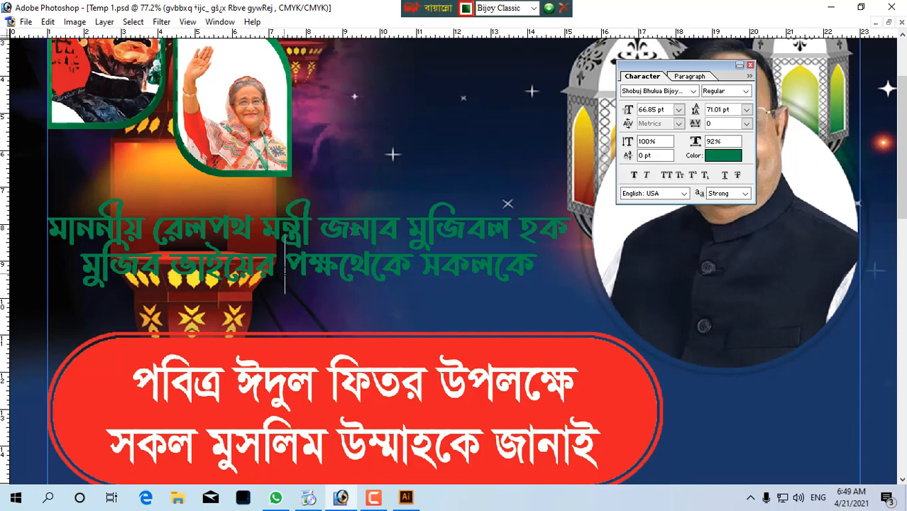
- Break the green text into three centred lines, ending the first after "মন্ত্রী" and the second after "ভাইয়ের"
key(Return)
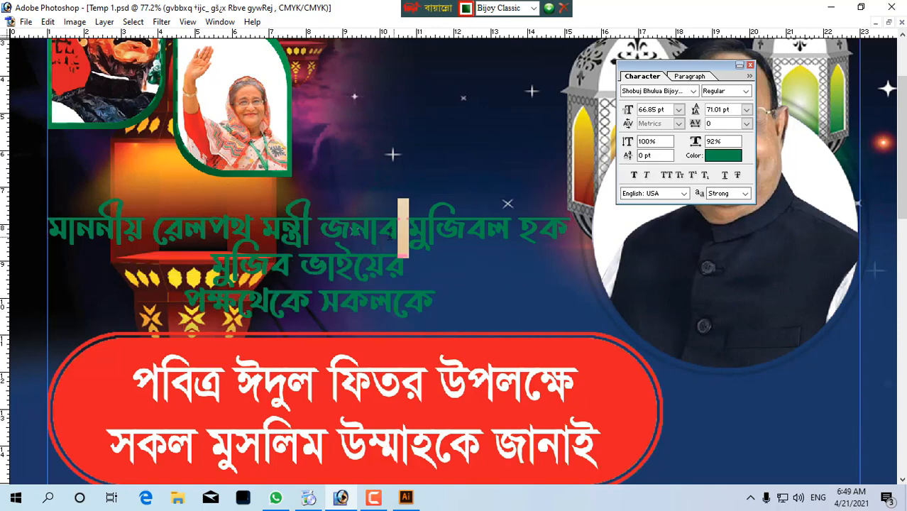
key(Return)
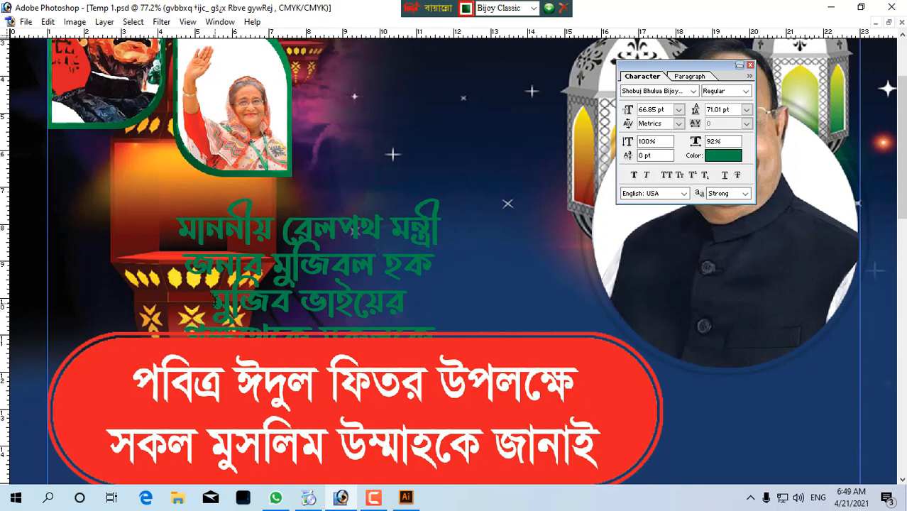
key(BackSpace)
- Increase the leading of all three text lines to 79.01 pt
key(ctrl+a)
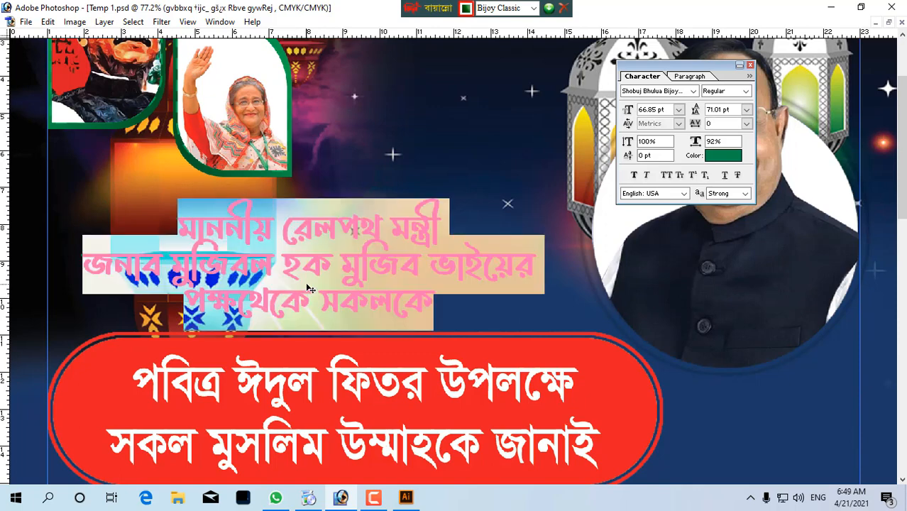
key(alt+Down)
key(alt+Down)
key(alt+Down)
key(alt+Down)
key(ctrl+Return)
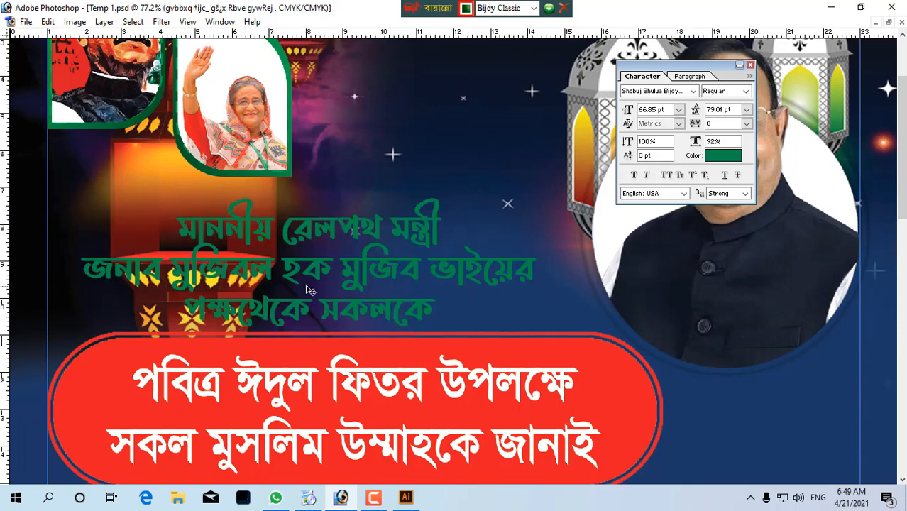
- Fill the three-line text with the yellow foreground colour and nudge it slightly upward
key(Tab)
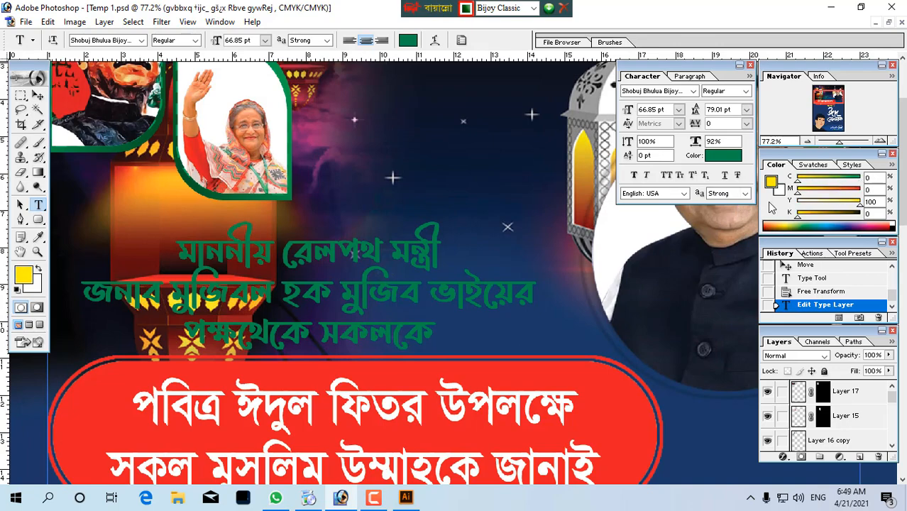
key(alt+BackSpace)
key(Tab)
key(Up)
key(Up)
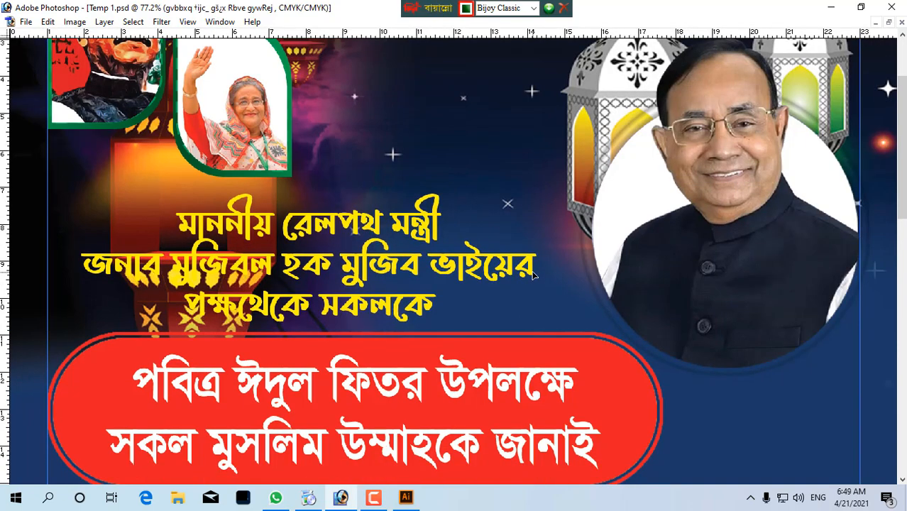
- Add a 7 px black outside stroke to the three-line yellow text above the red banner
key(Tab)
click(783, 458)
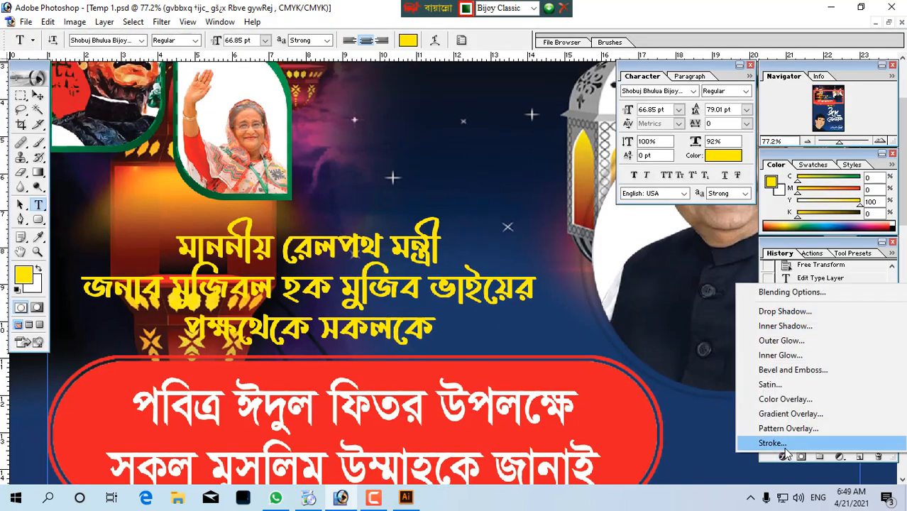
click(770, 456)
click(658, 247)
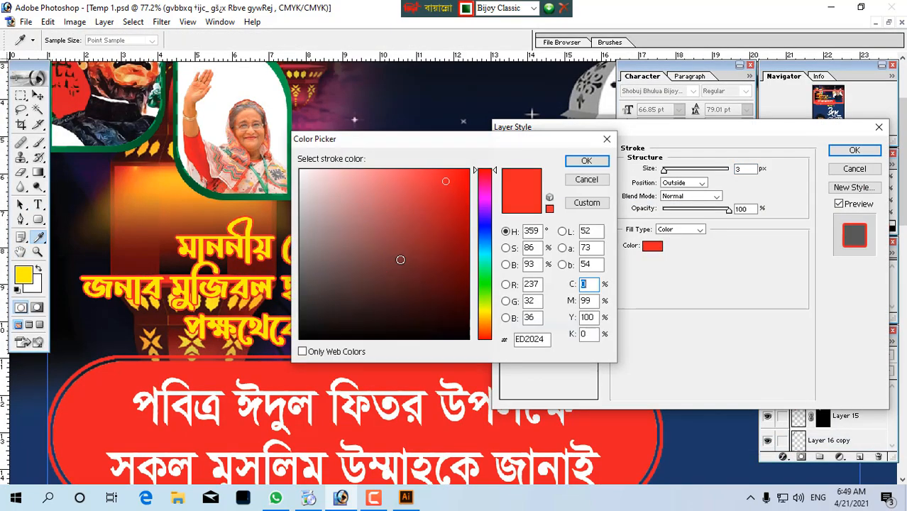
click(467, 338)
click(589, 163)
scroll(738, 172, up, 5)
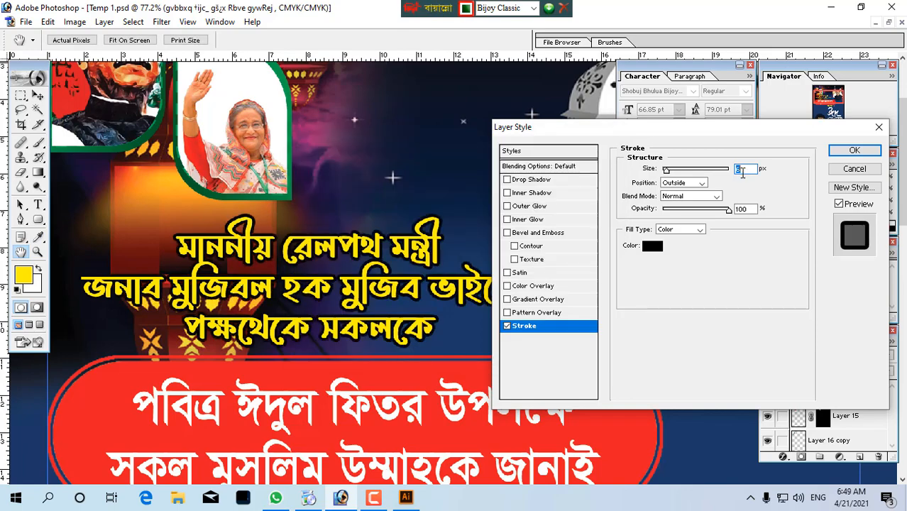
scroll(741, 173, down, 1)
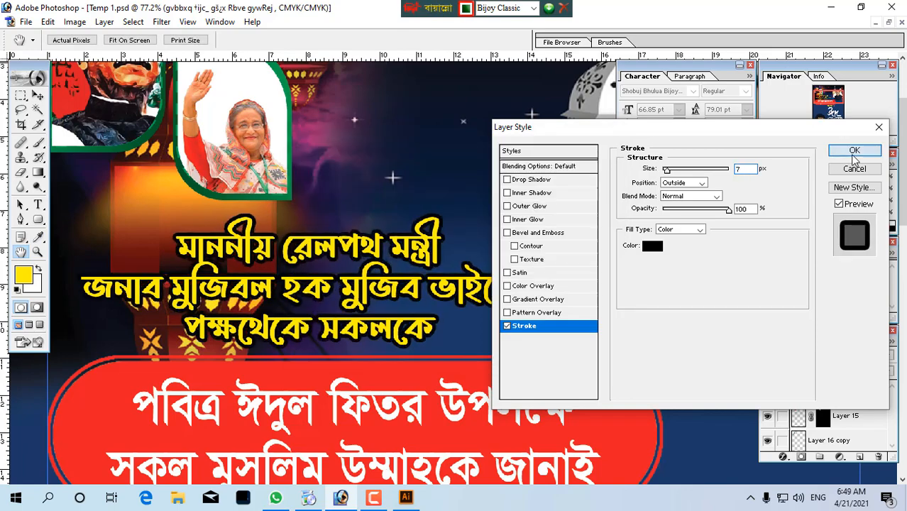
click(854, 152)
- Recolour the second line of the three-line text white
key(t)
triple_click(443, 305)
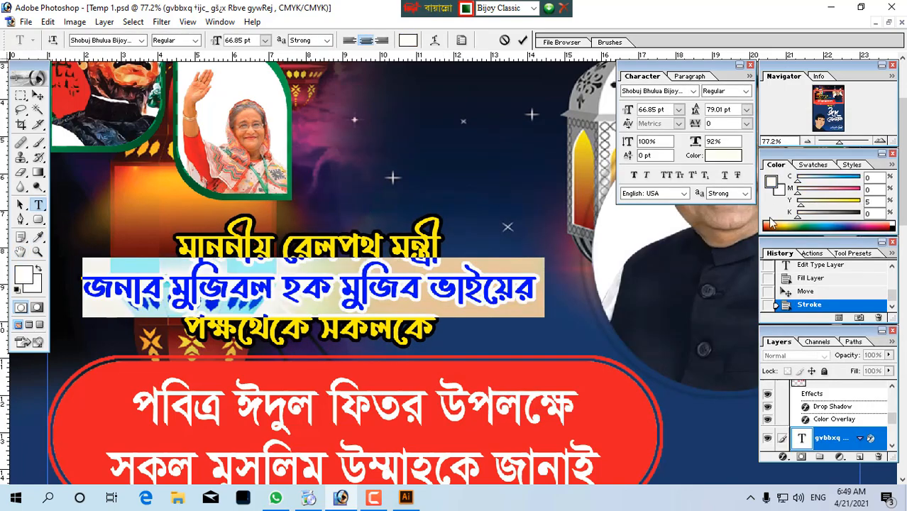
click(459, 287)
key(ctrl+a)
key(ctrl+Return)
key(ctrl+0)
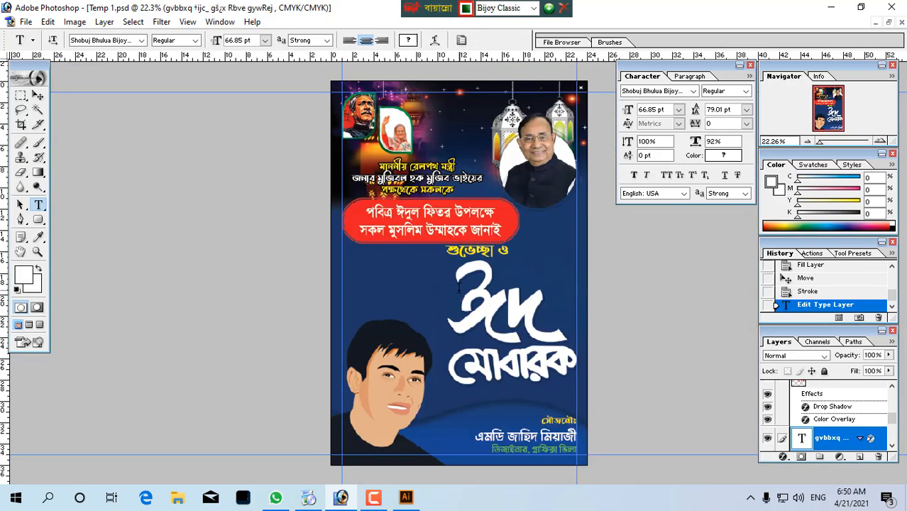
- Delete Layer 5, the glowing orange lantern background behind the small portraits and the text above the banner
drag(587, 236, 587, 235)
ctrl+click(425, 212)
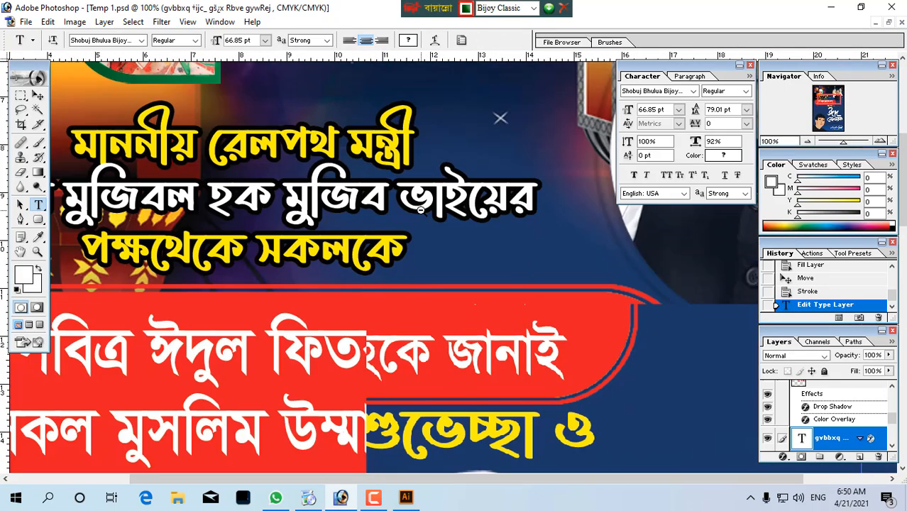
ctrl+alt+click(425, 212)
ctrl+alt+click(422, 212)
ctrl+right_click(284, 217)
click(298, 225)
drag(284, 224, 178, 74)
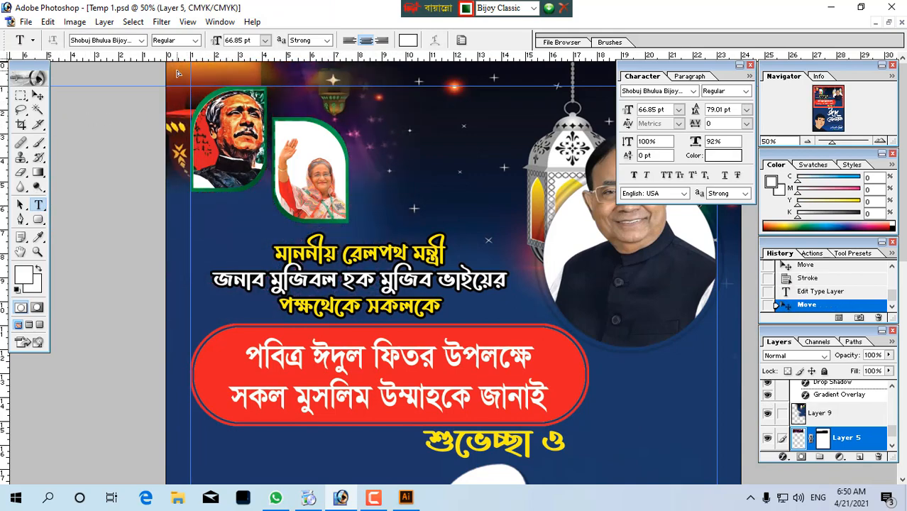
click(104, 22)
mouse_move(122, 65)
click(303, 66)
- Stretch the blue background on Layer 8 vertically to 119.3% about its centre so it fills the top of the poster
ctrl+alt+click(481, 162)
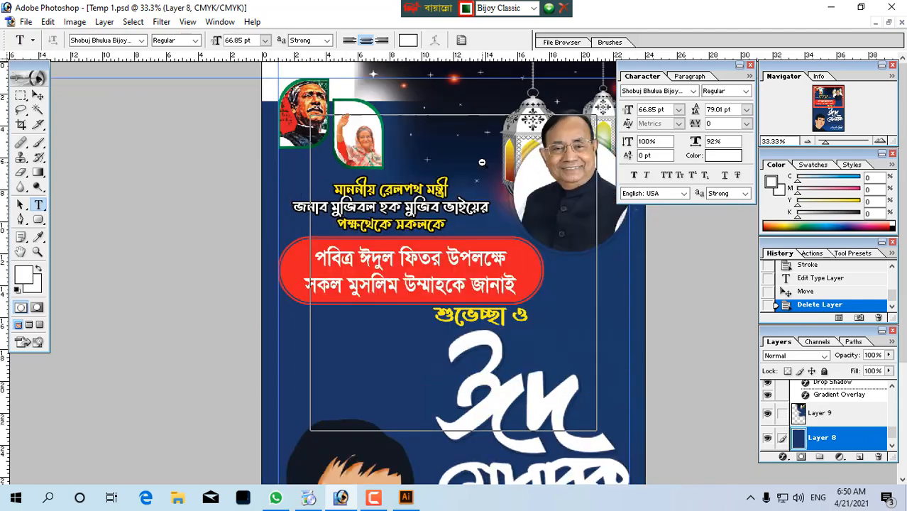
ctrl+alt+click(482, 163)
ctrl+alt+click(454, 156)
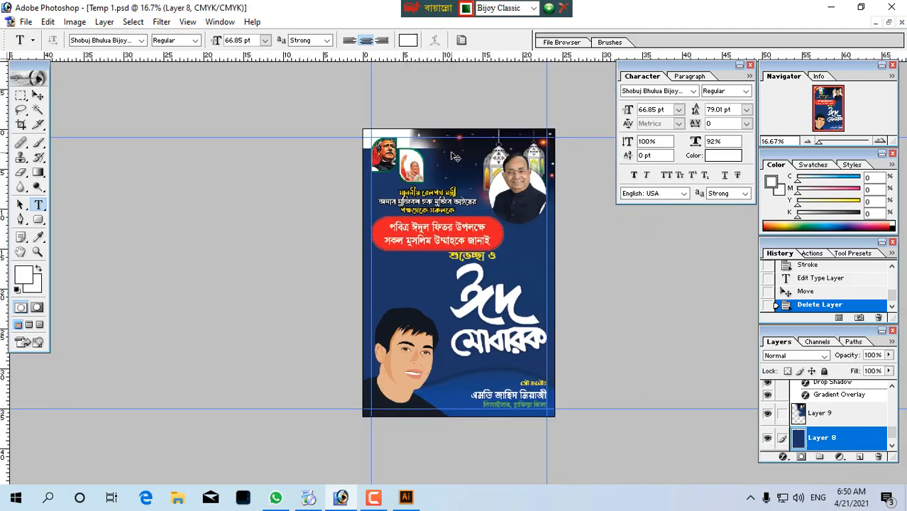
key(ctrl+t)
drag(452, 153, 457, 92)
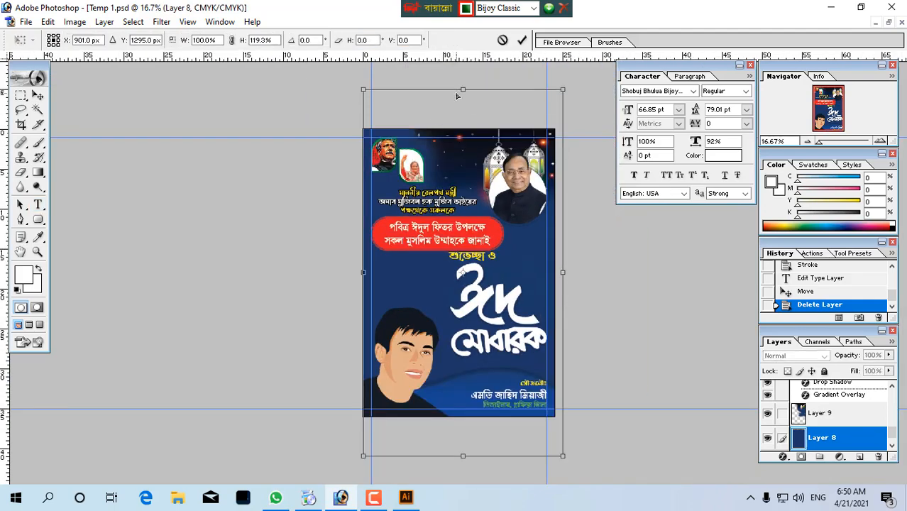
key(Return)
drag(325, 189, 655, 354)
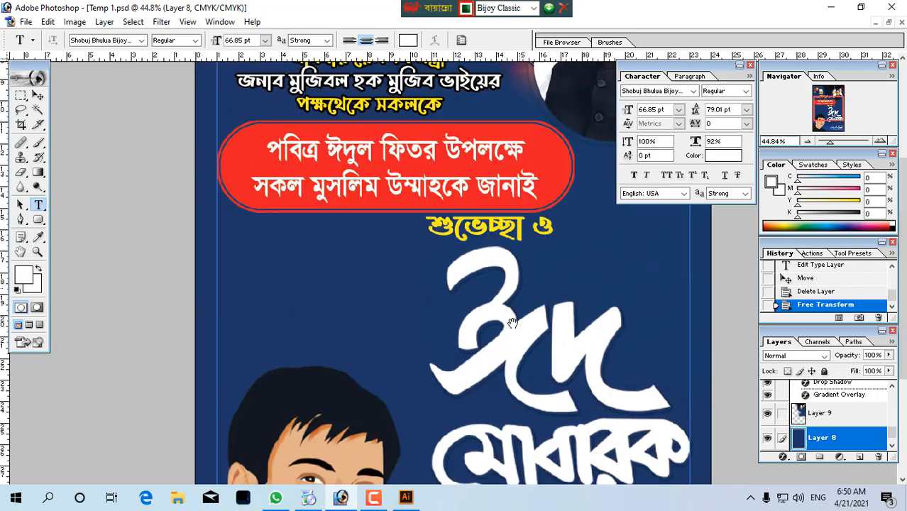
drag(512, 323, 513, 401)
key(ctrl+minus)
key(ctrl+minus)
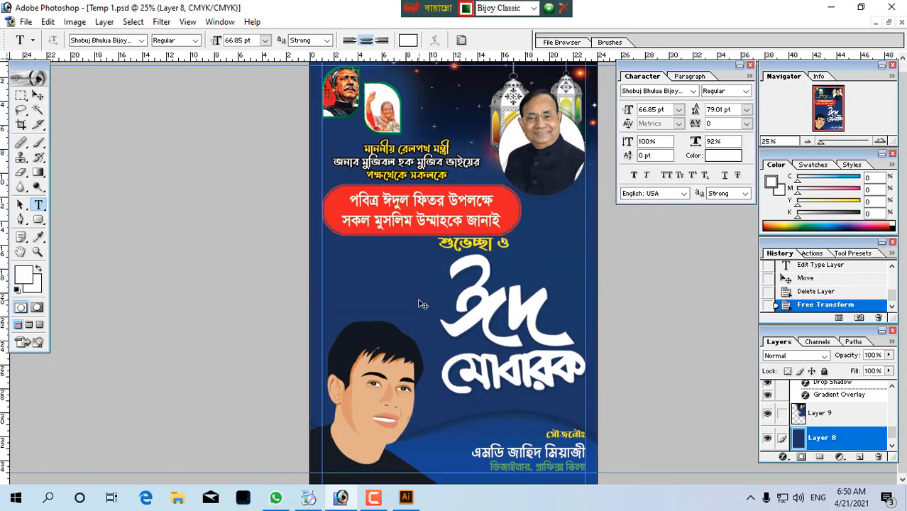
- Browse to the ISLAMIC folder on USB Drive (M:) for opening an image and display its files as large thumbnails
key(ctrl+o)
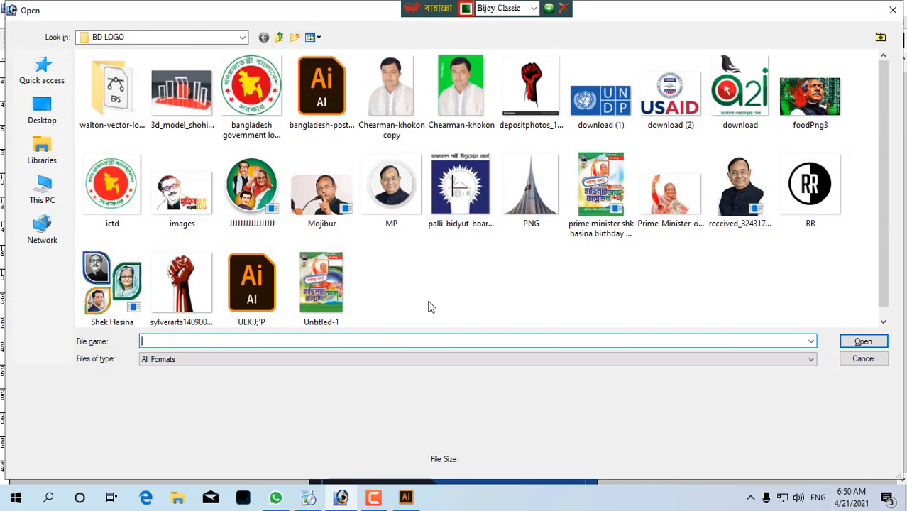
click(42, 190)
double_click(313, 168)
click(42, 190)
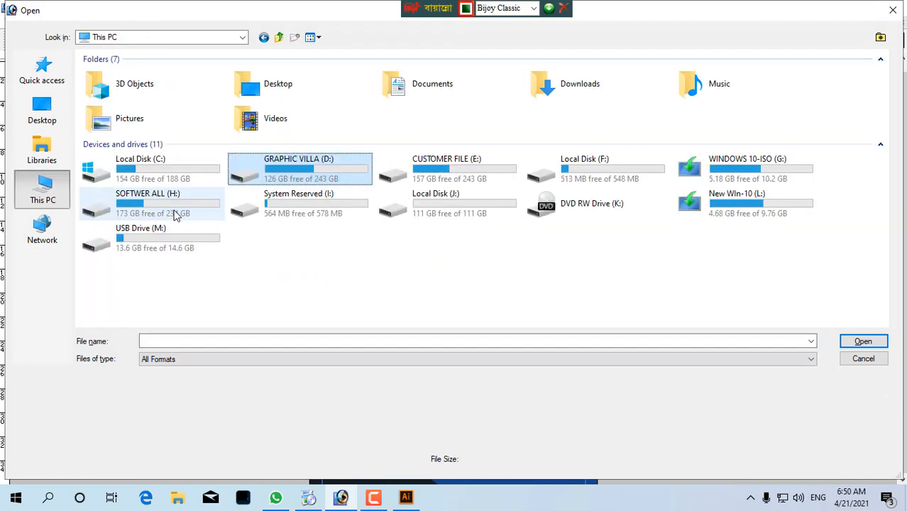
double_click(179, 231)
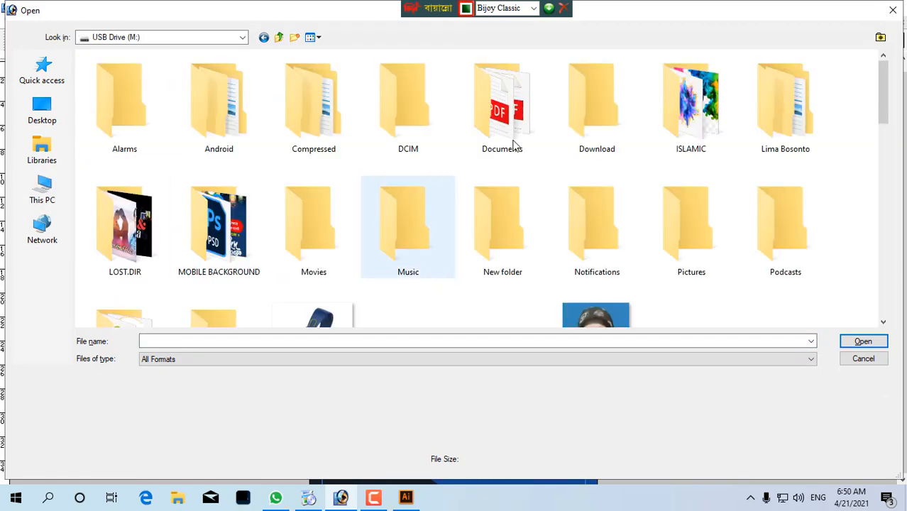
double_click(698, 95)
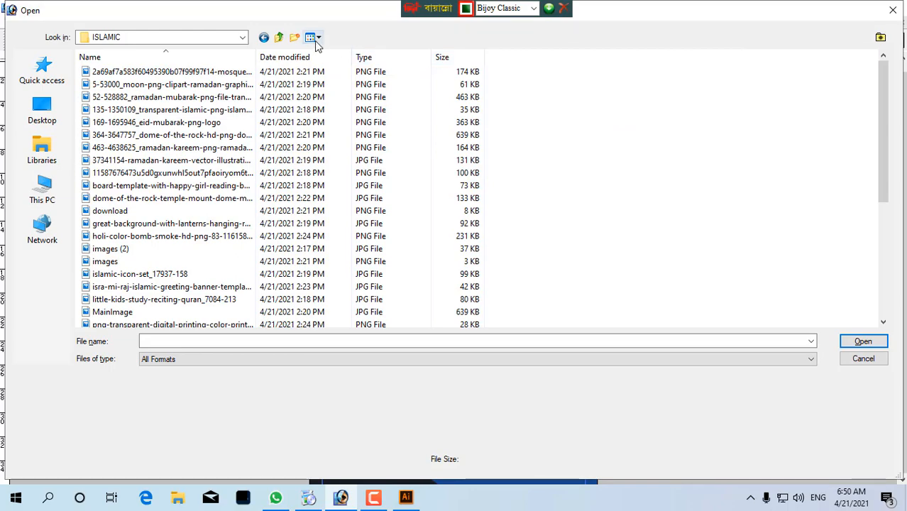
click(314, 37)
click(356, 76)
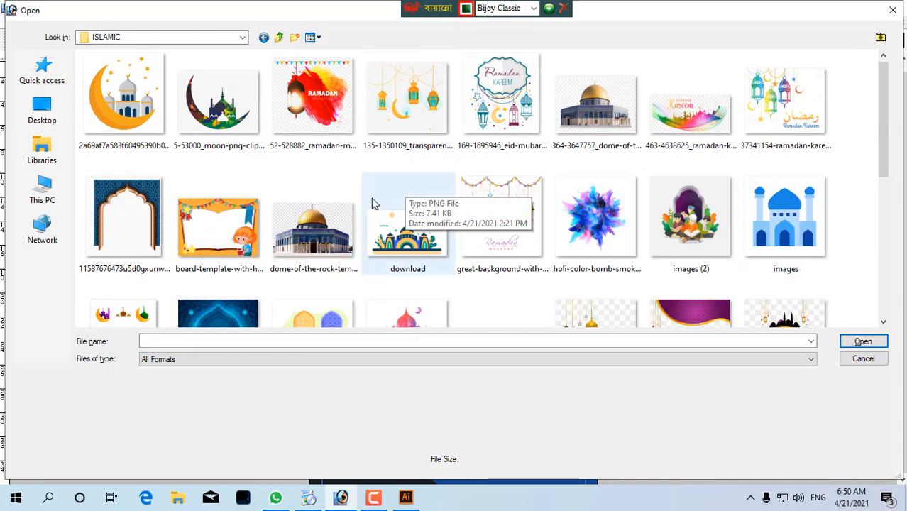
scroll(317, 227, down, 3)
scroll(317, 227, down, 2)
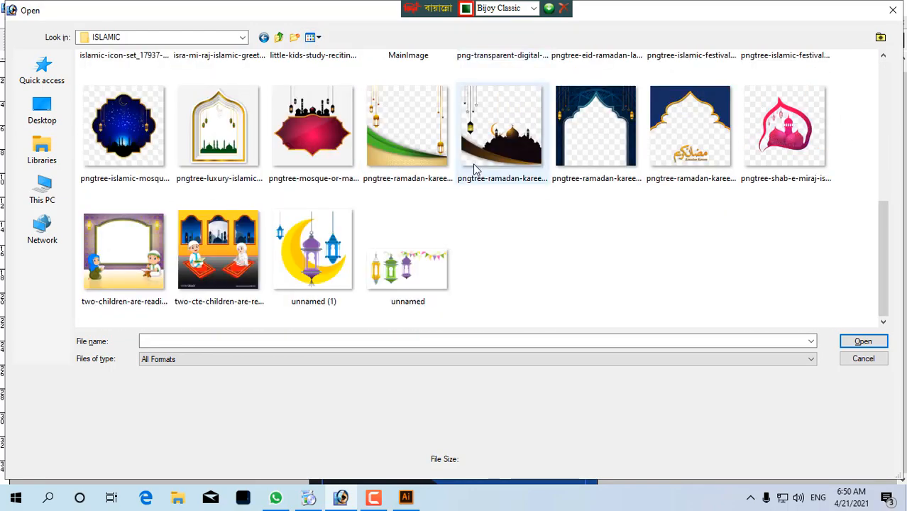
scroll(461, 171, up, 5)
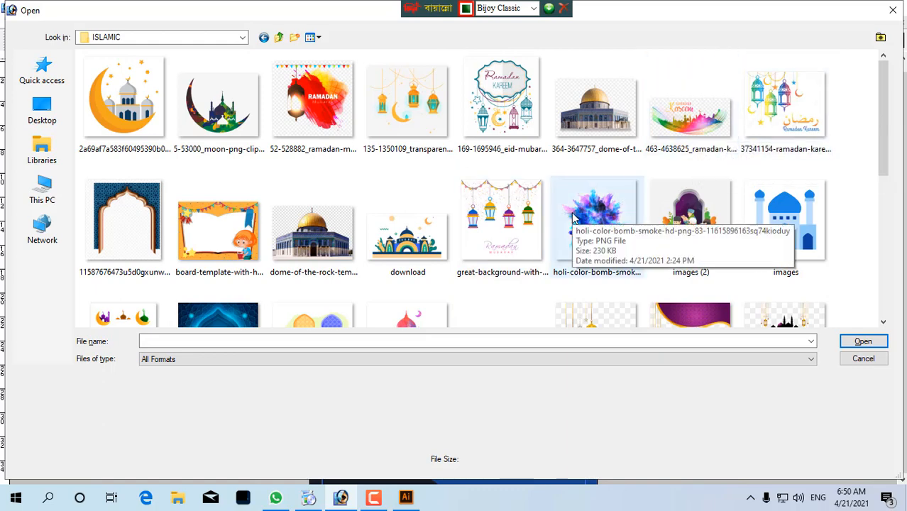
scroll(400, 238, down, 2)
scroll(446, 210, down, 2)
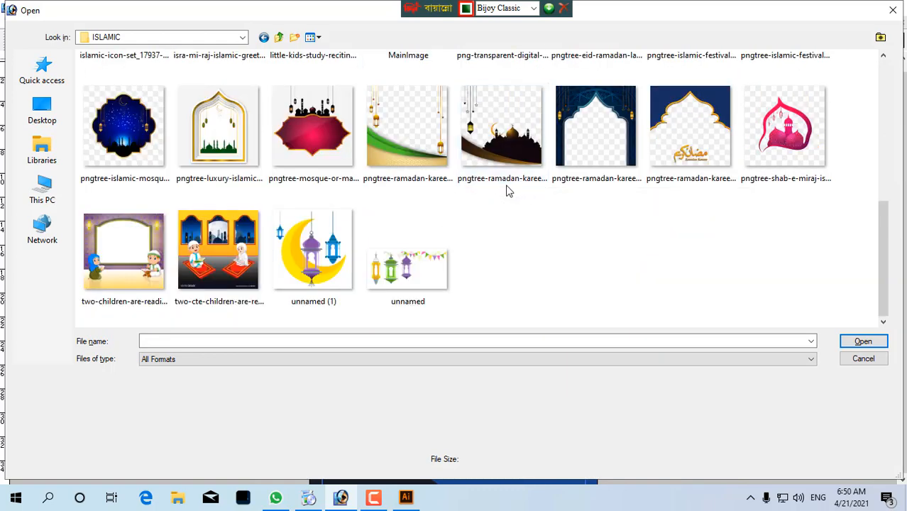
scroll(285, 236, up, 4)
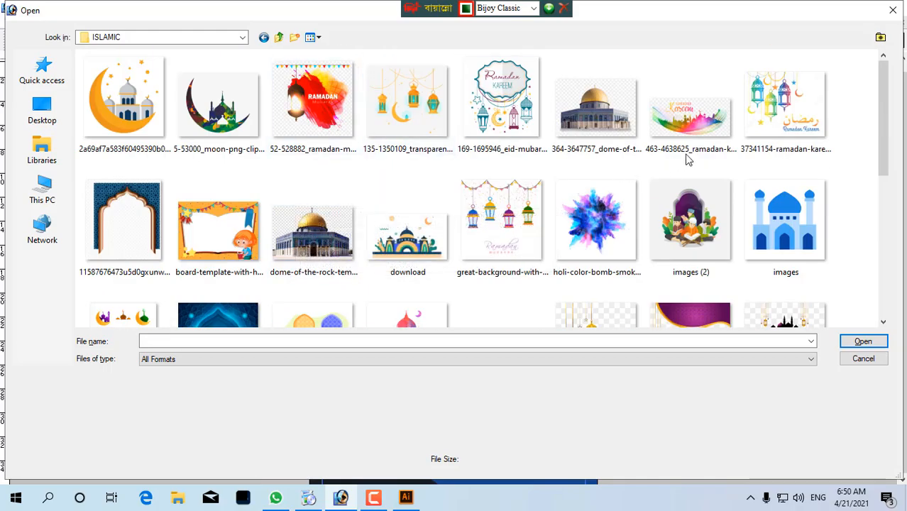
double_click(695, 130)
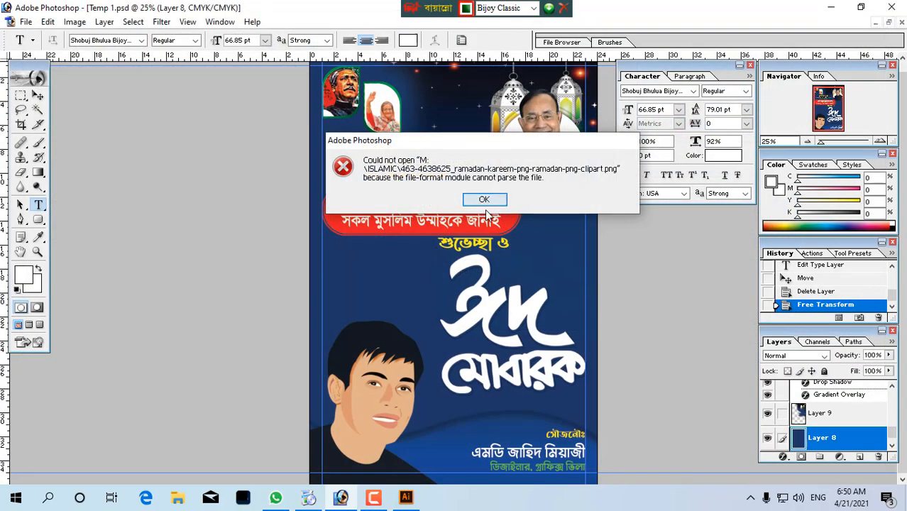
click(483, 200)
- Open the holi-color-bomb-smoke PNG from the ISLAMIC folder, copy the whole image and paste it into Temp 1.psd
key(ctrl+o)
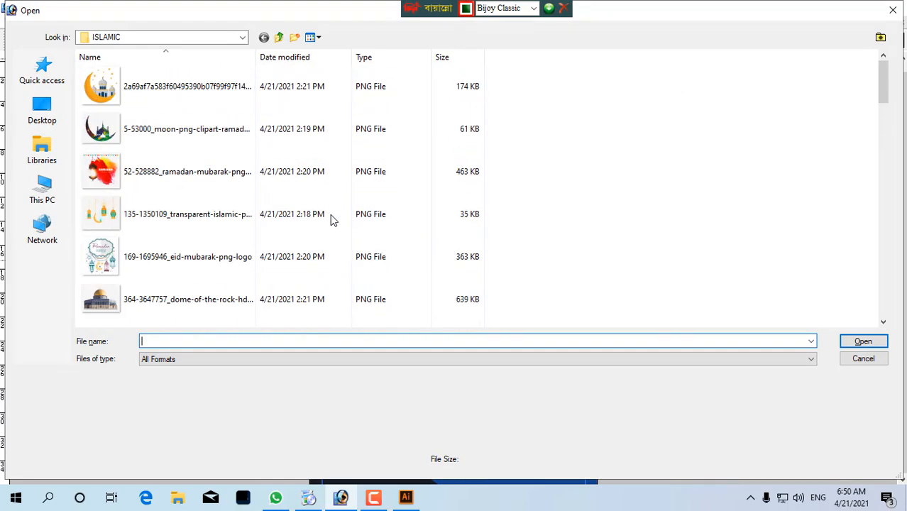
click(312, 38)
click(339, 70)
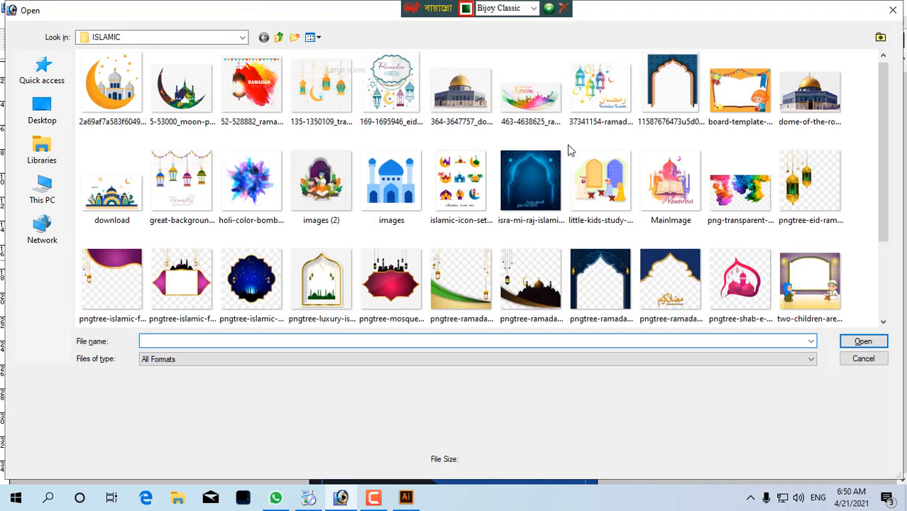
click(424, 190)
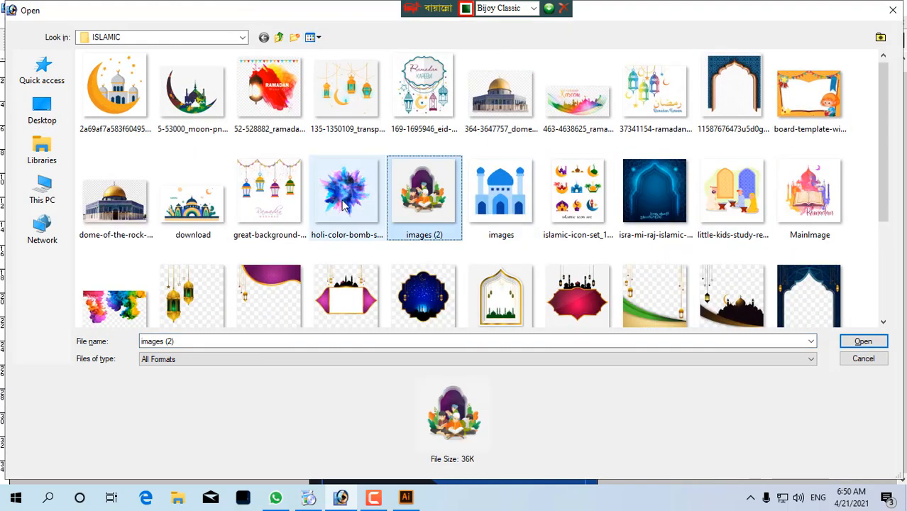
double_click(342, 197)
key(ctrl+a)
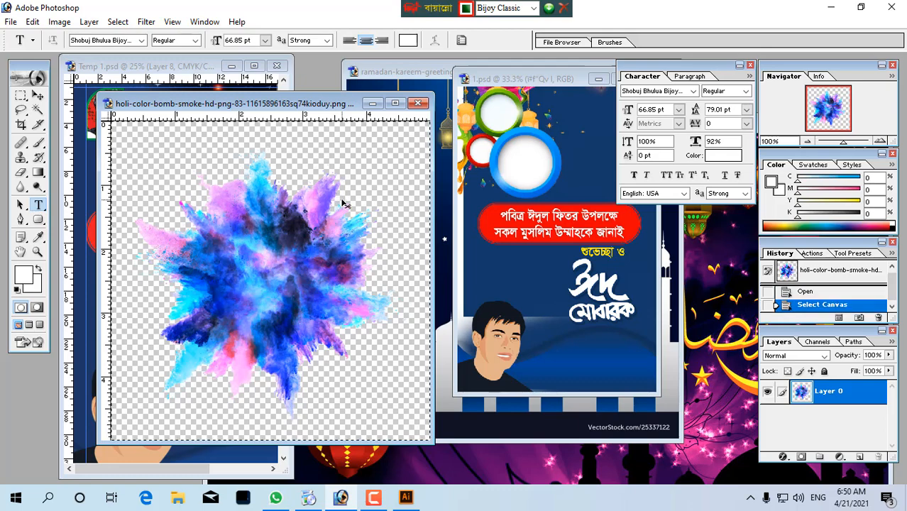
key(ctrl+w)
click(253, 66)
key(ctrl+v)
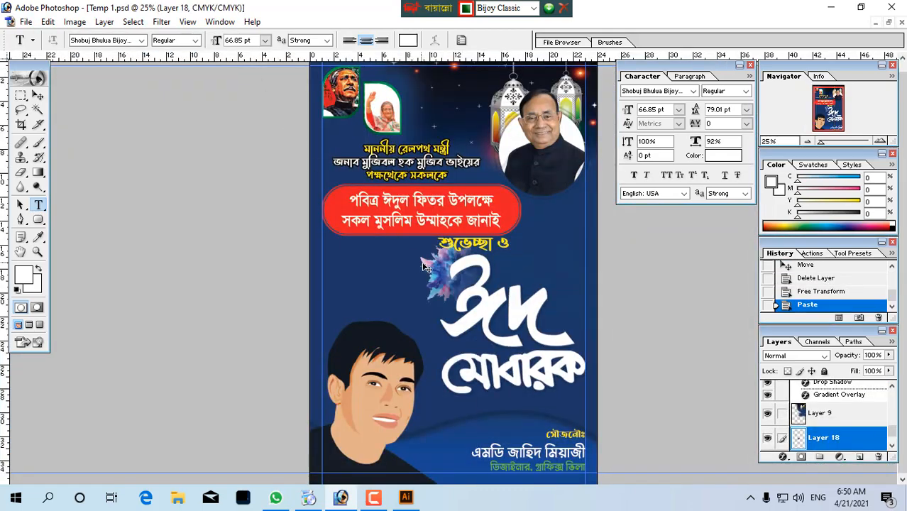
- Scale the pasted colour splash to 338.6% and place it behind the illustrated man at the poster's lower left
key(ctrl+t)
drag(490, 239, 574, 151)
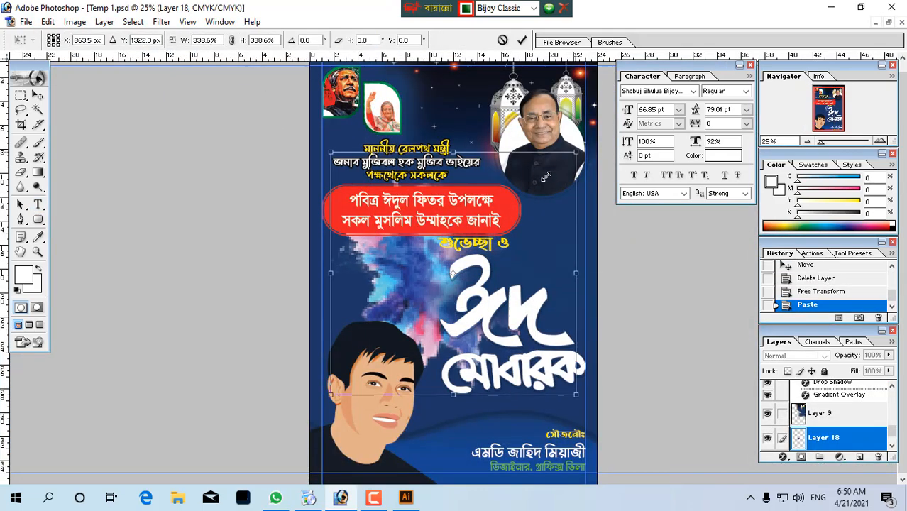
drag(364, 295, 278, 405)
key(Return)
key(t)
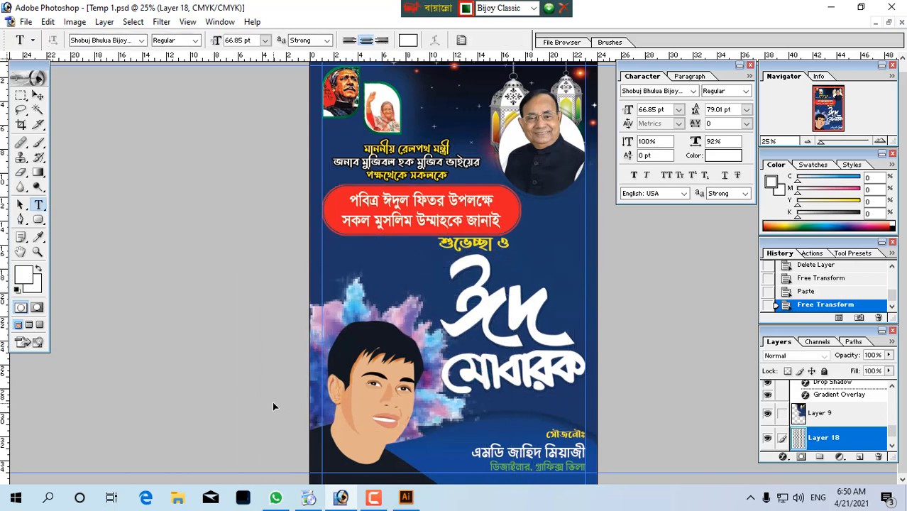
- Delete the colour splash layer from the poster
key(alt+l)
key(l)
key(l)
key(alt+l)
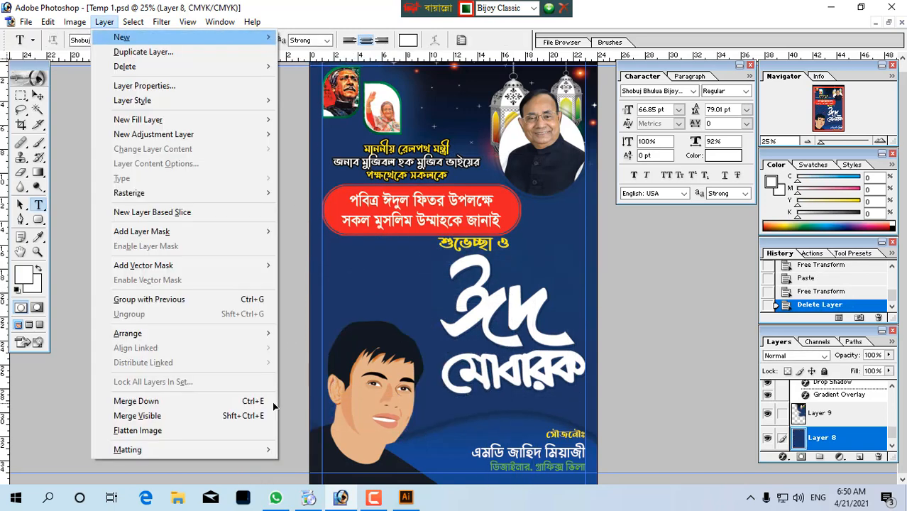
key(Escape)
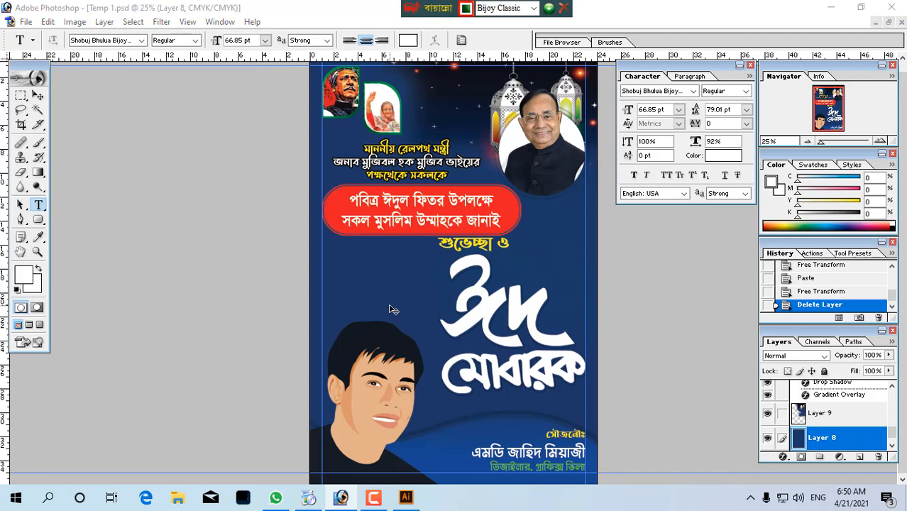
- Browse the USB Drive (M:) with large thumbnails and open the mosque image pngwing.com (13).png
key(ctrl+o)
scroll(543, 239, down, 3)
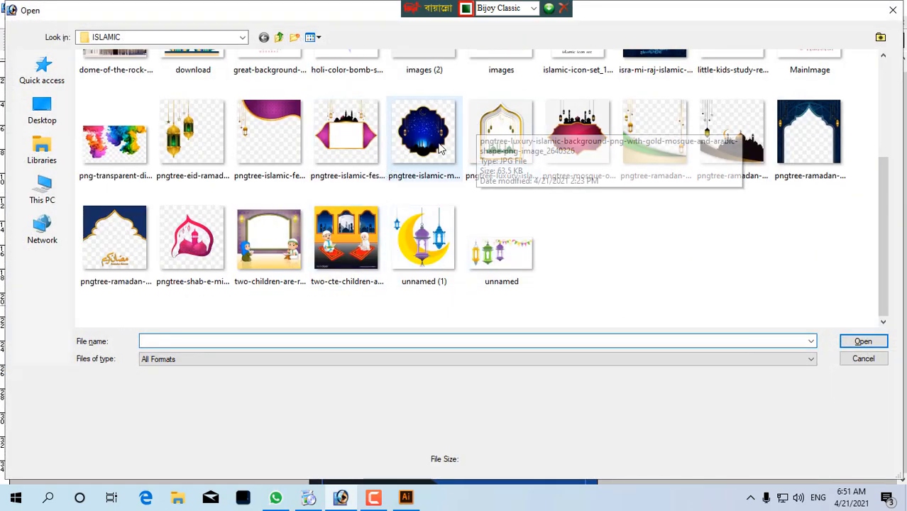
scroll(664, 148, up, 3)
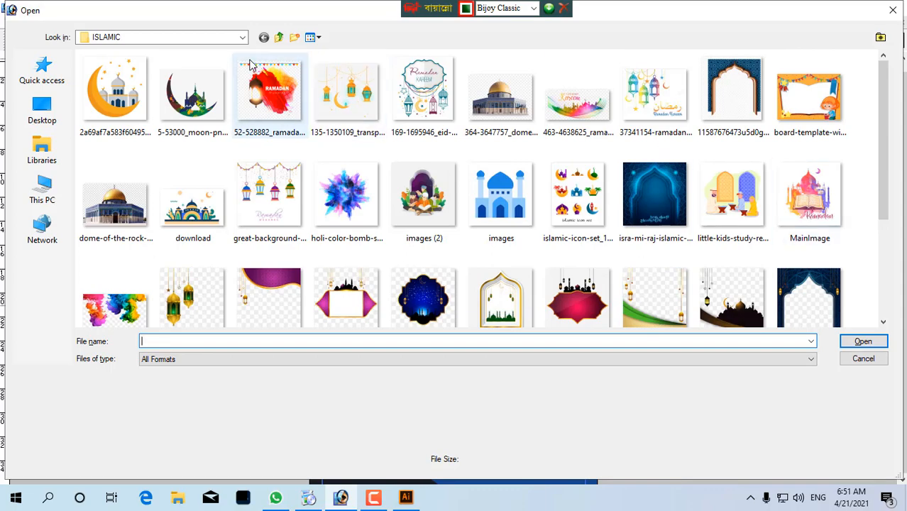
click(277, 37)
scroll(298, 177, down, 5)
click(318, 37)
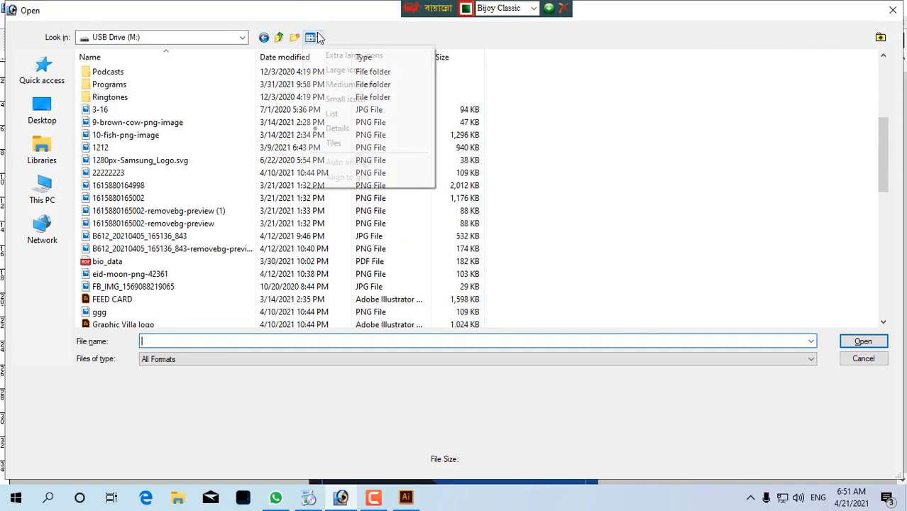
click(333, 68)
scroll(465, 245, down, 5)
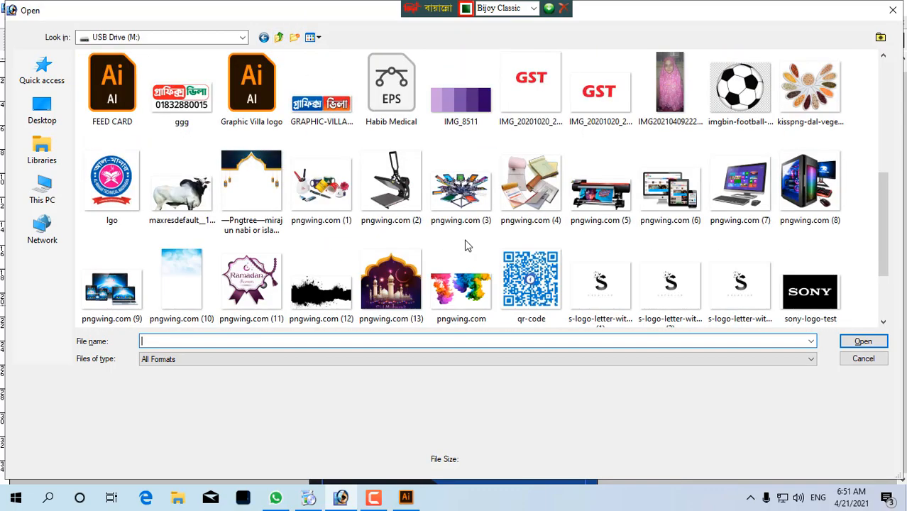
scroll(457, 250, down, 2)
double_click(391, 177)
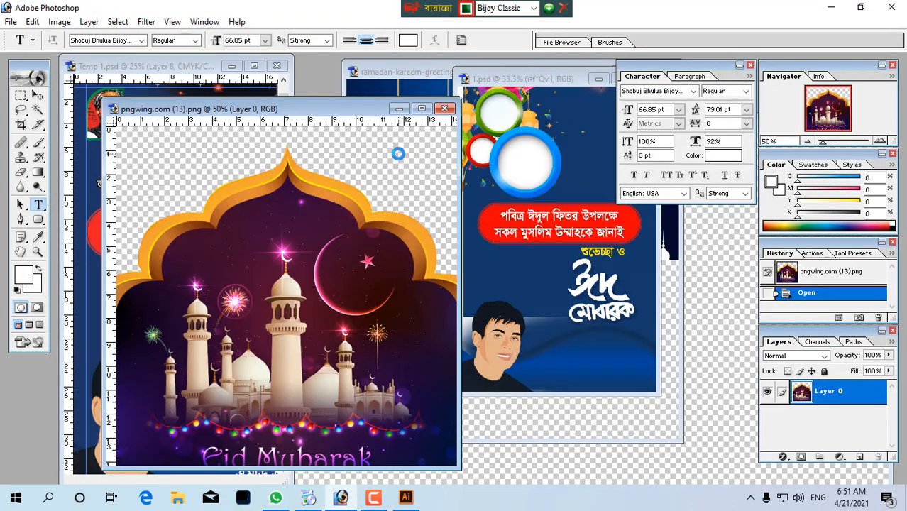
- Copy the whole mosque image, close its file and paste it into Temp 1.psd
key(ctrl+a)
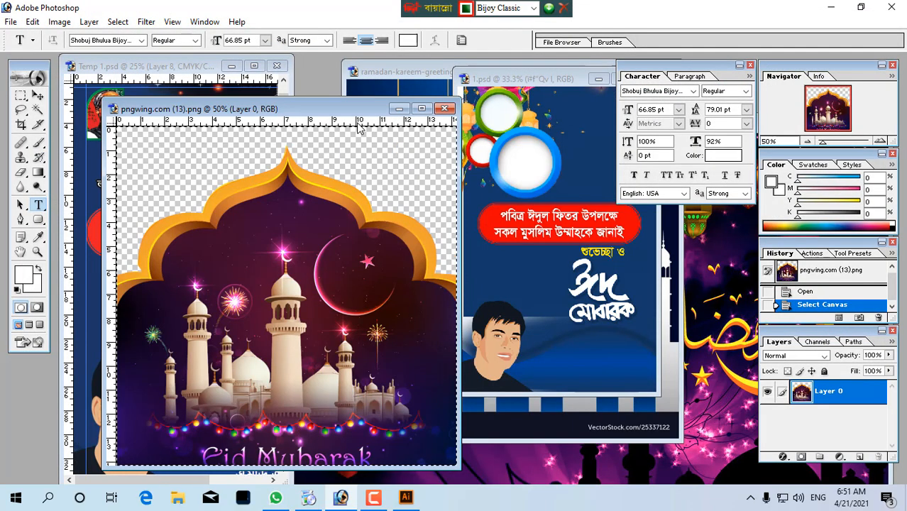
key(ctrl+w)
click(253, 65)
key(ctrl+v)
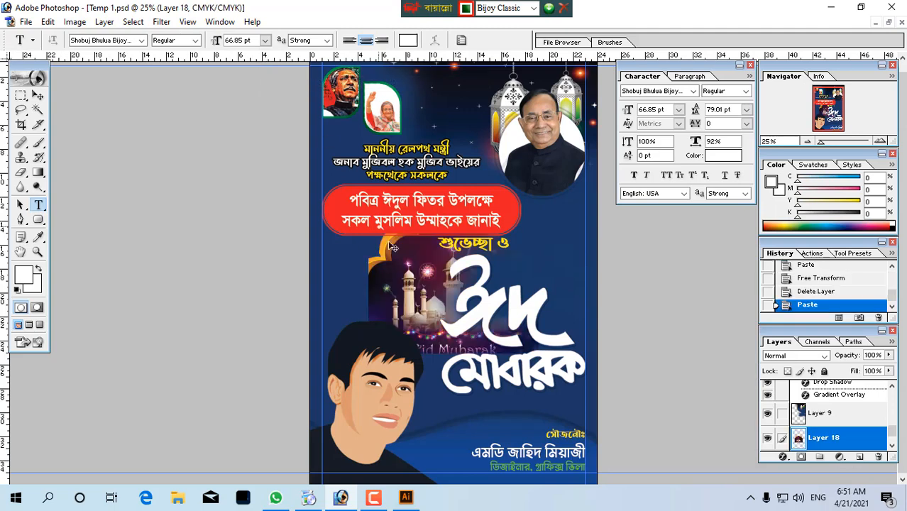
- Scale the pasted mosque image to 298.8% and position it across the poster background
key(ctrl+t)
drag(535, 191, 678, 13)
drag(439, 291, 419, 267)
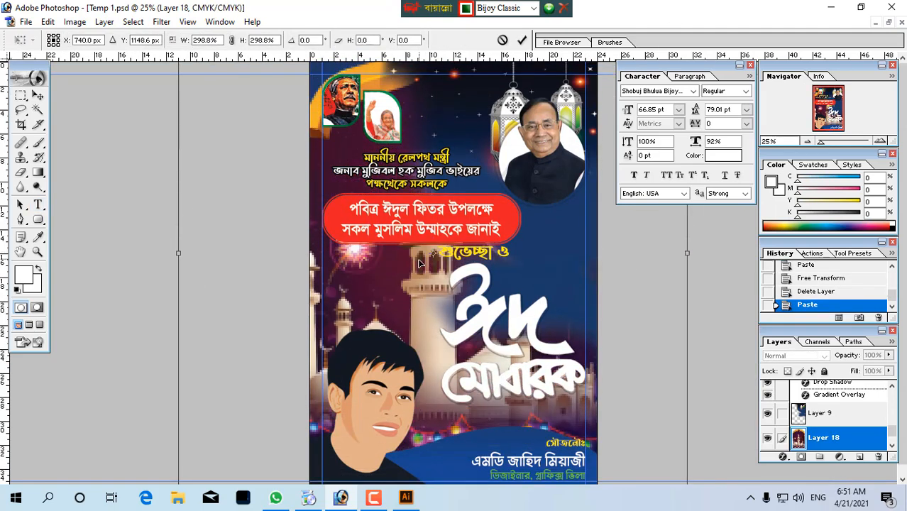
key(Return)
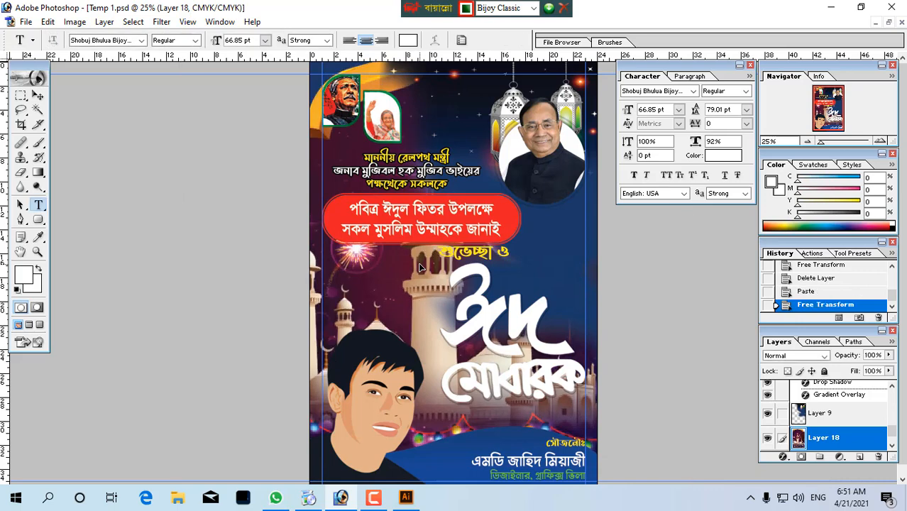
- Arrange the mosque image layer directly above the starry lantern background, behind the portraits and text
key(ctrl+bracketright)
key(ctrl+bracketright)
key(ctrl+bracketleft)
key(ctrl+bracketright)
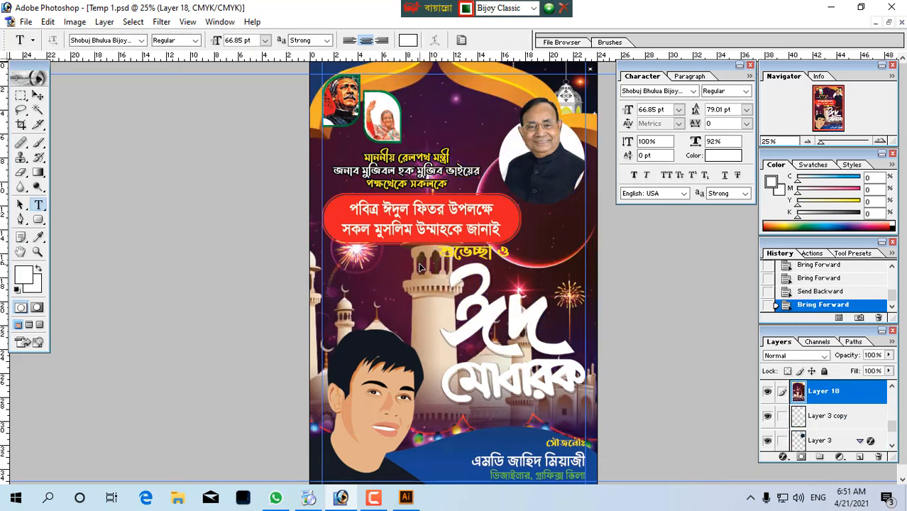
key(ctrl+bracketleft)
key(ctrl+bracketleft)
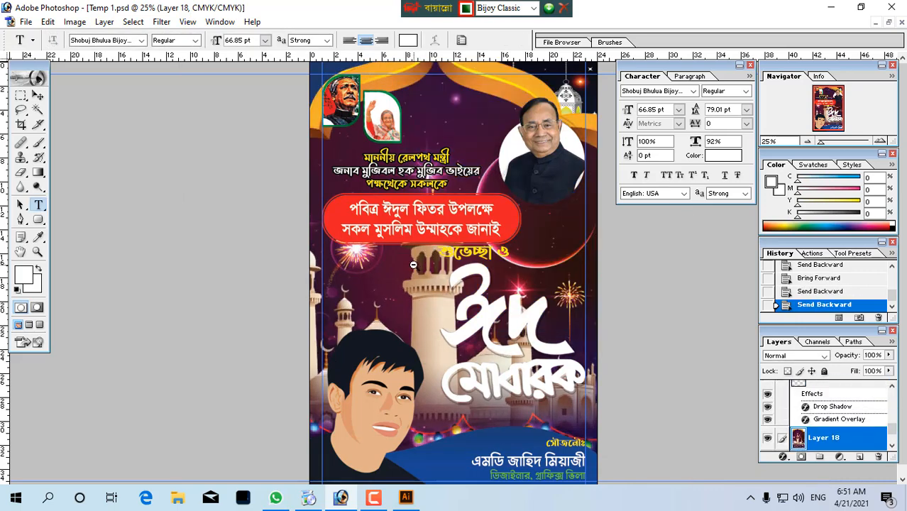
- Move the mosque image and enlarge it to 133.6% so that it spans the poster background behind the text
ctrl+alt+click(413, 264)
drag(429, 286, 412, 227)
key(ctrl+t)
drag(463, 355, 457, 428)
key(ctrl+z)
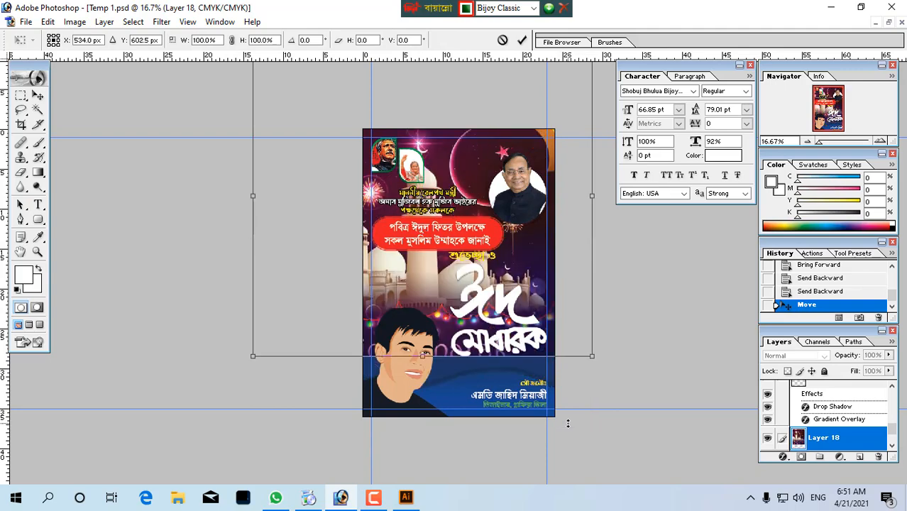
drag(592, 355, 646, 413)
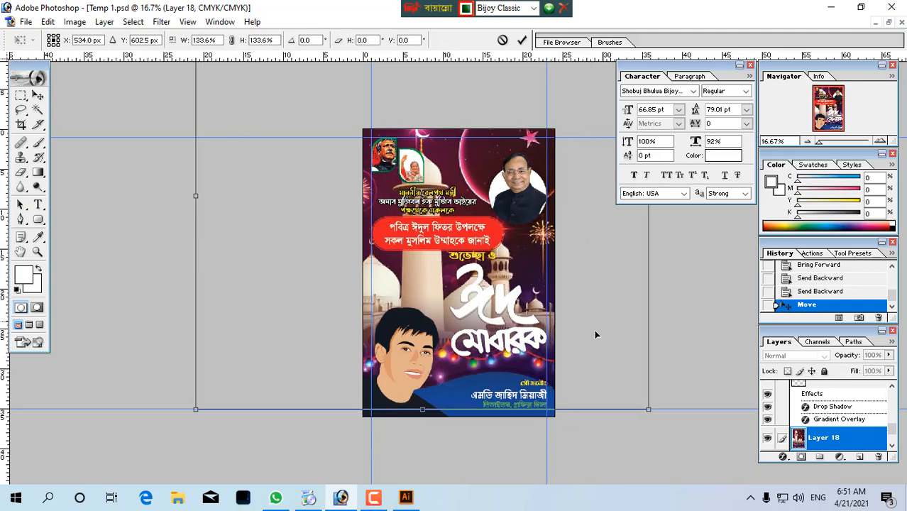
drag(594, 331, 354, 127)
key(Return)
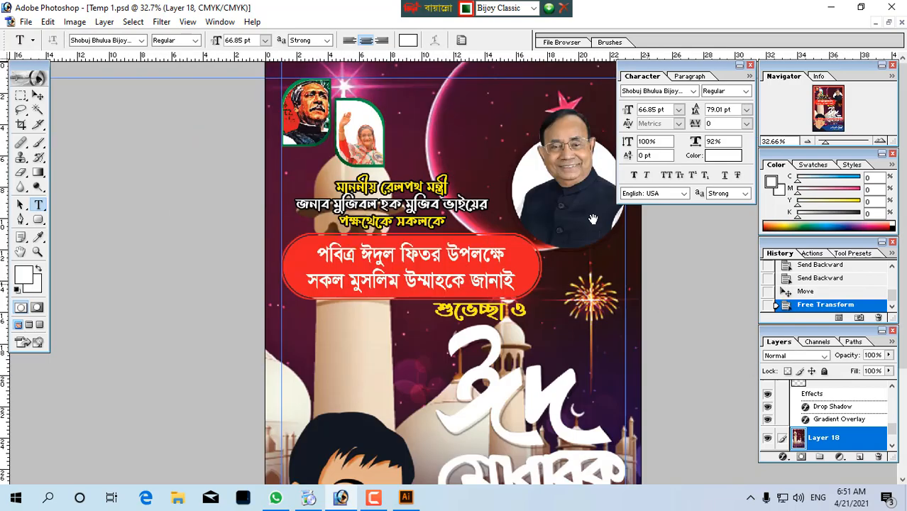
- Add a layer mask to the mosque image and brush it with black to fade out its upper-right area around the lanterns
key(ctrl+minus)
key(ctrl+minus)
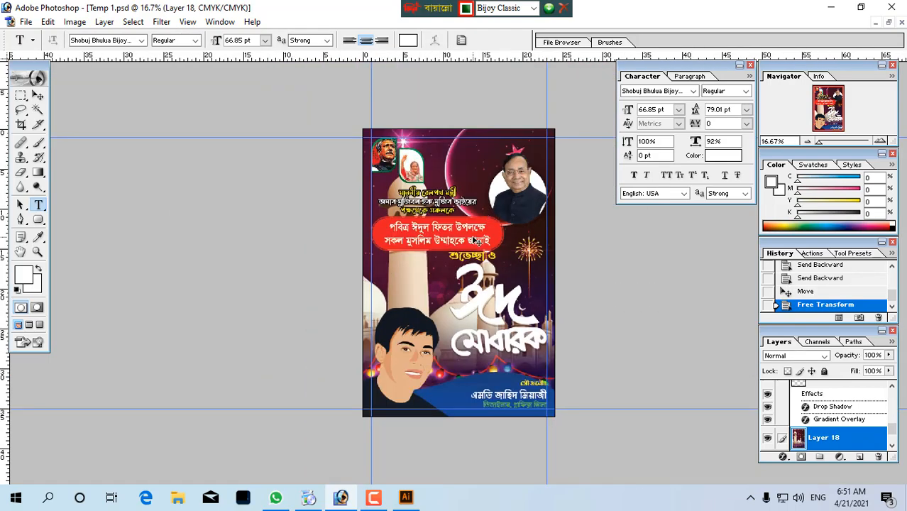
click(21, 173)
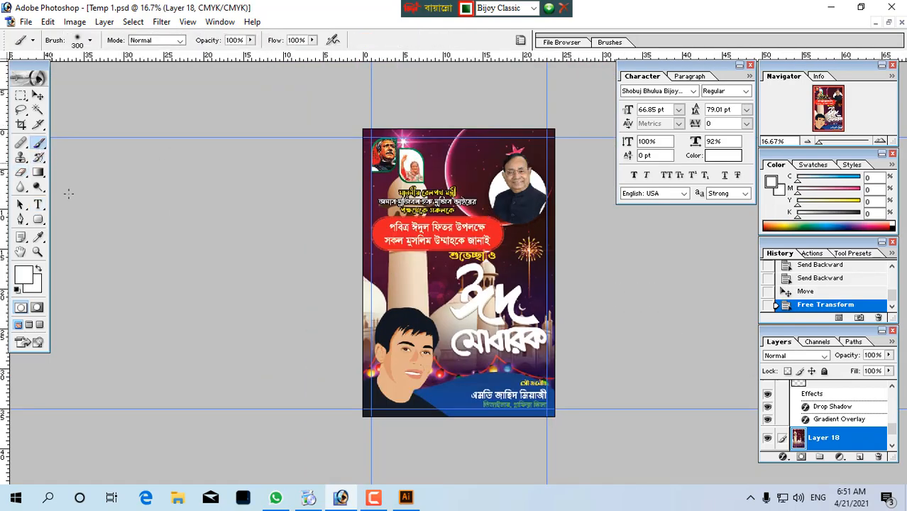
click(800, 457)
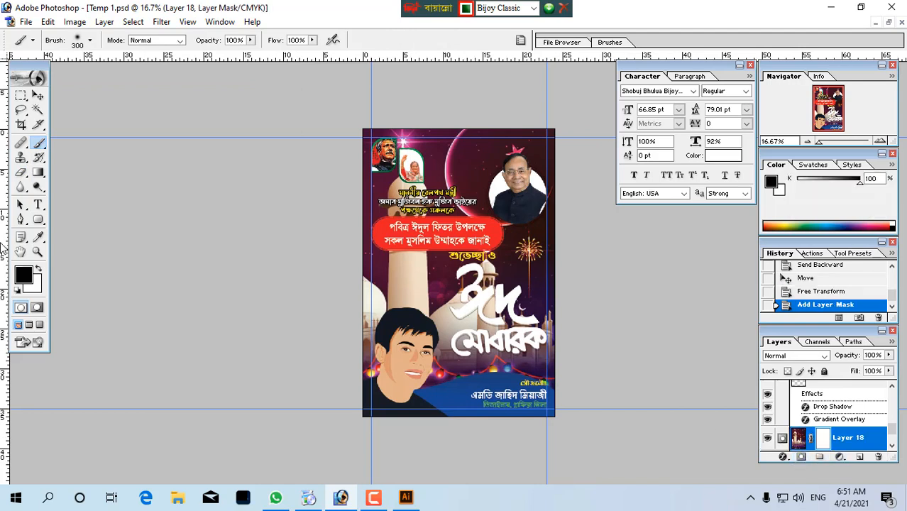
mouse_move(539, 206)
mouse_down()
mouse_move(308, 197)
mouse_move(426, 178)
mouse_up()
key(ctrl+z)
mouse_move(420, 136)
mouse_down()
mouse_move(549, 202)
mouse_move(442, 121)
mouse_move(553, 259)
mouse_move(407, 184)
mouse_move(638, 262)
mouse_up()
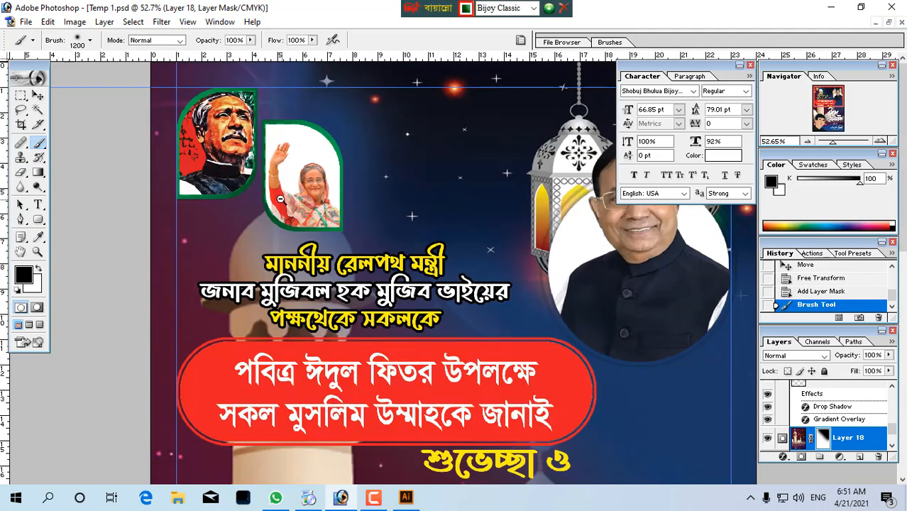
- Paint the mask with a soft black 1200 brush down the poster's right side to hide the fireworks
alt+click(430, 183)
alt+click(471, 170)
alt+click(471, 170)
alt+click(471, 170)
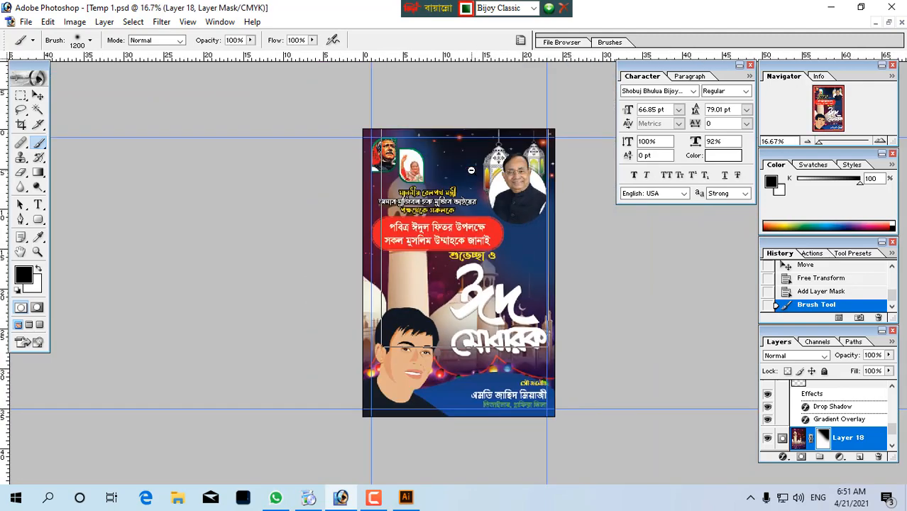
drag(471, 170, 548, 346)
alt+click(530, 265)
alt+click(519, 258)
alt+click(520, 257)
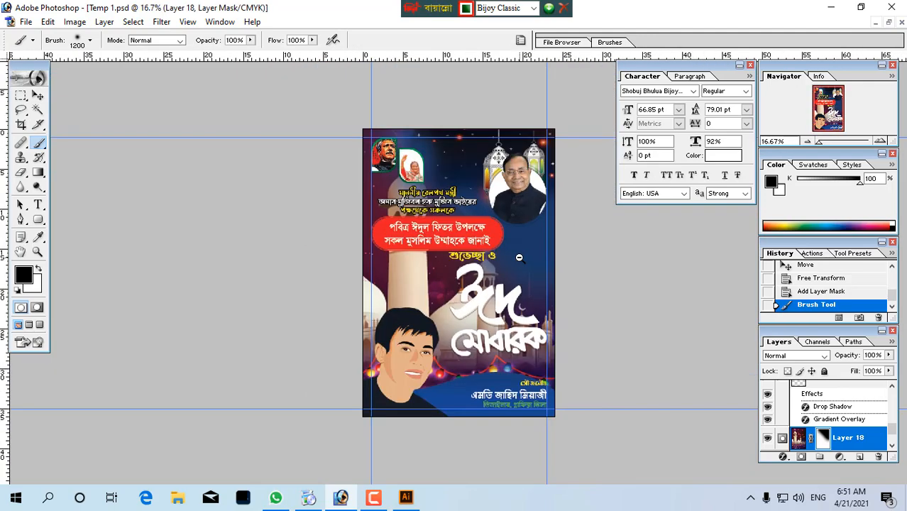
click(373, 497)
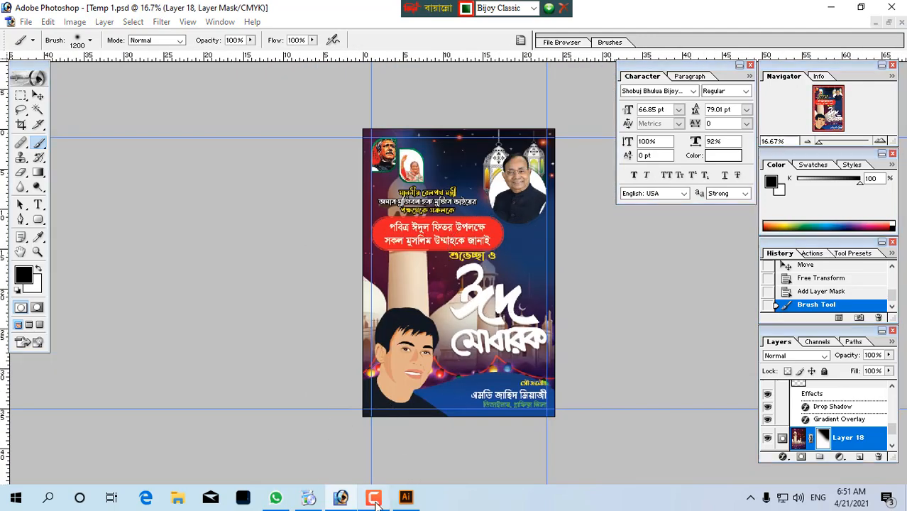